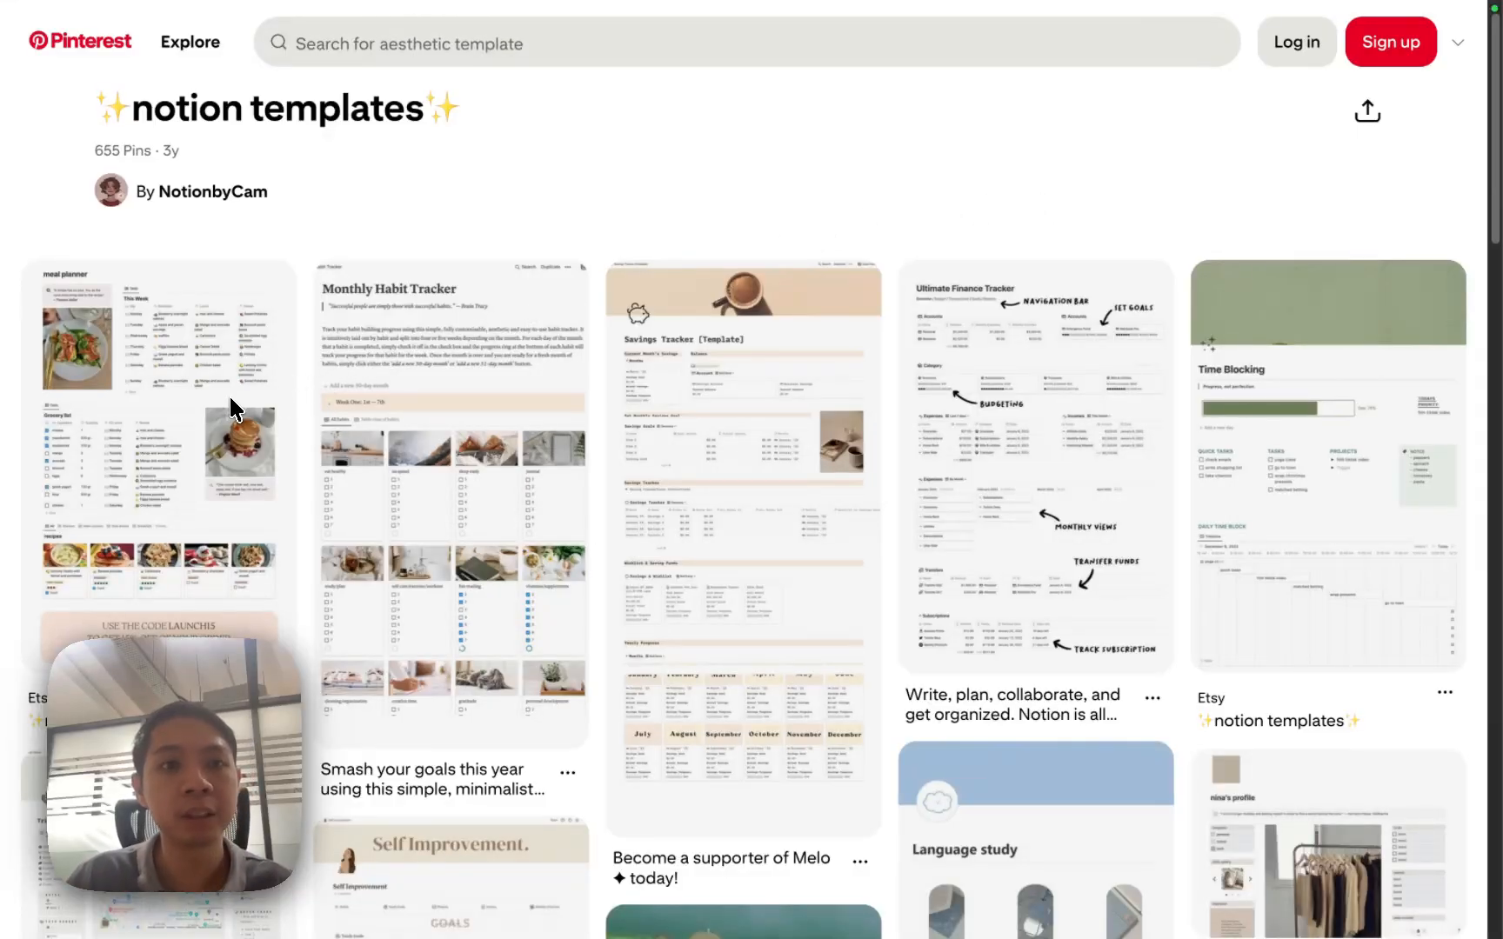
pyautogui.click(201, 426)
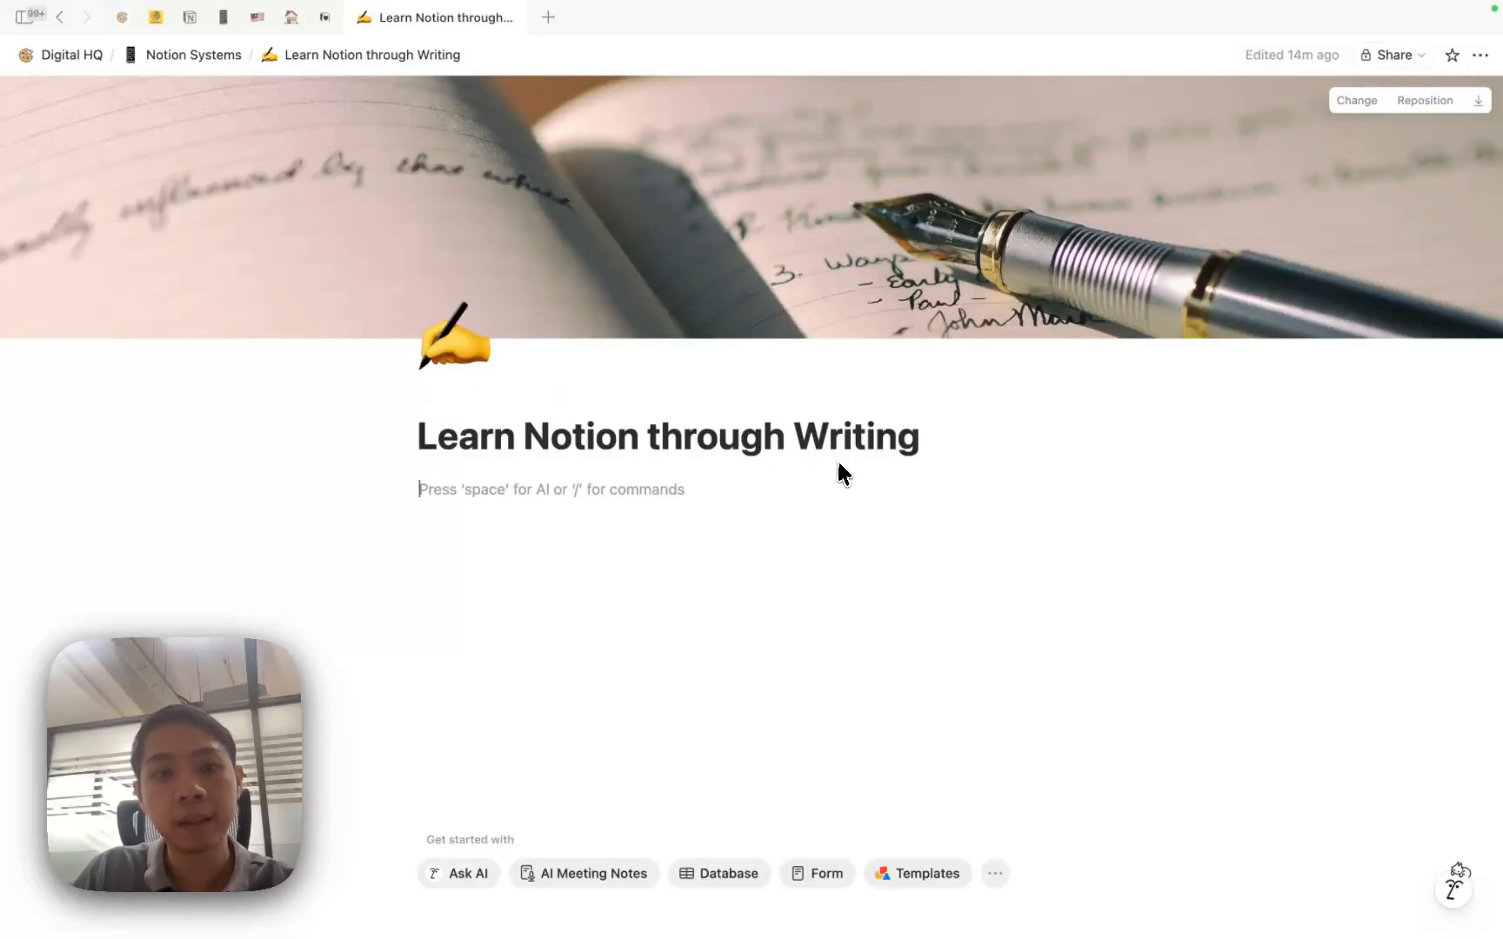
# Step: Create a new page in the Private section and title it "Learn Notion through writing"
pyautogui.click(26, 18)
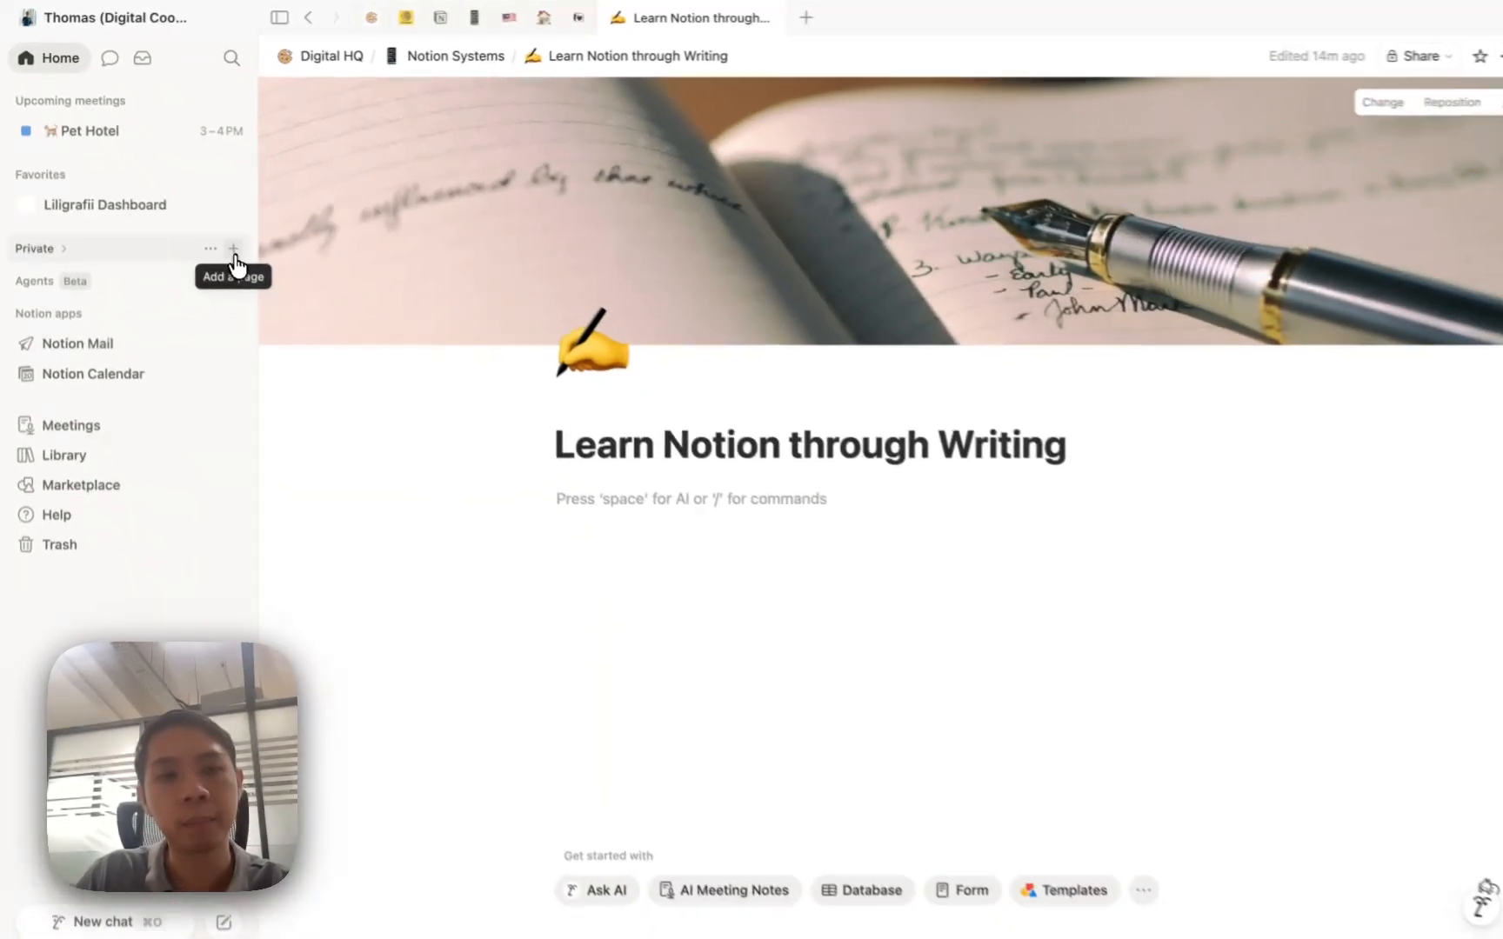
pyautogui.click(309, 335)
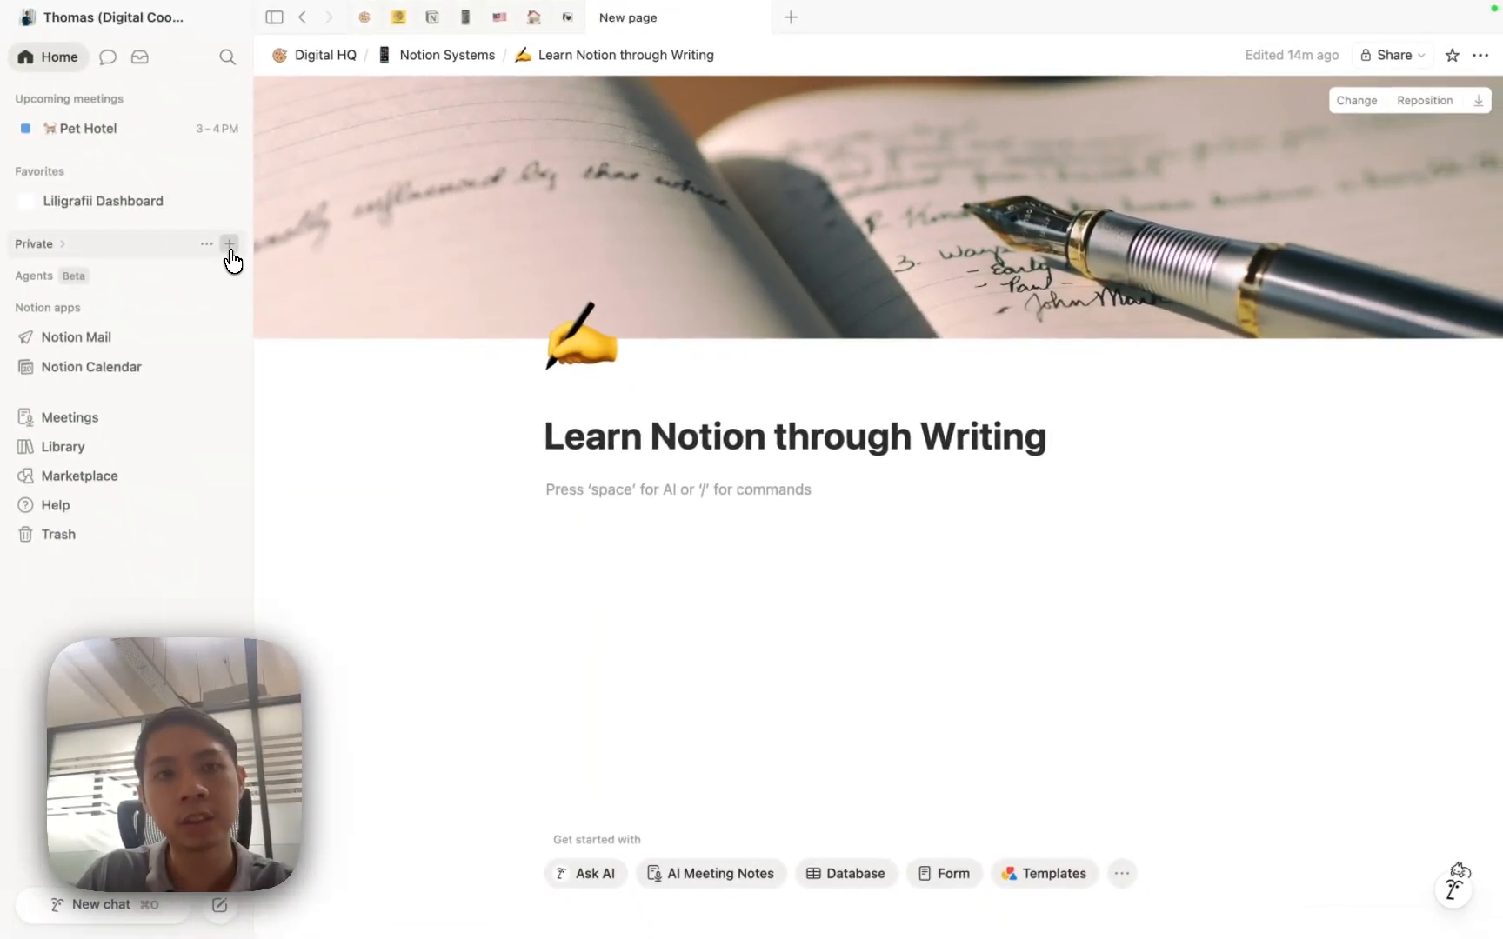
pyautogui.write('Lear')
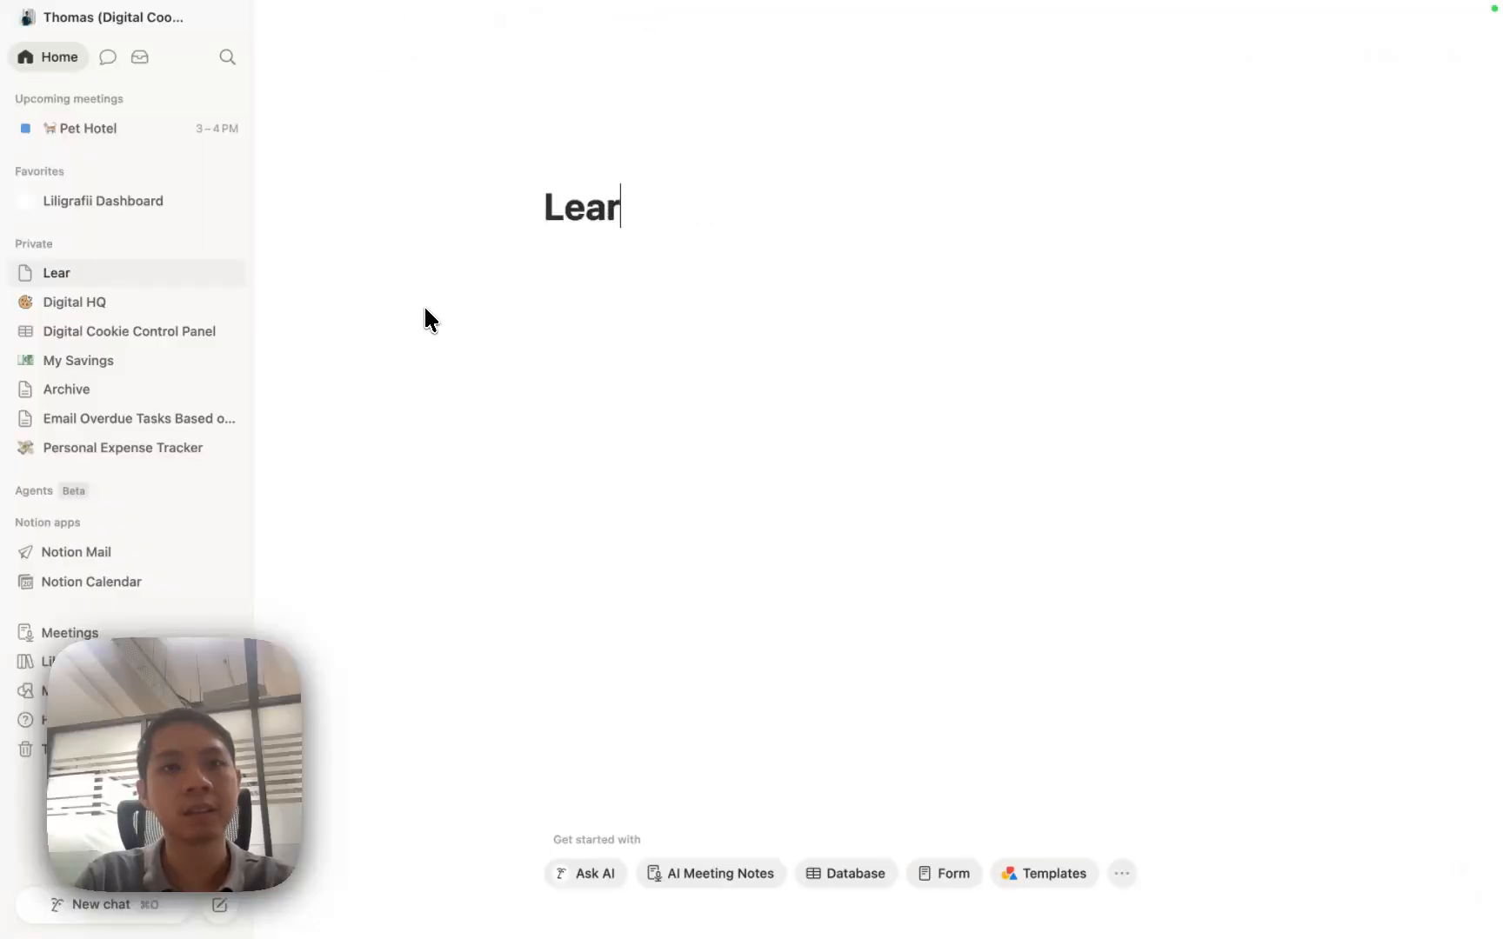
pyautogui.write('n Notion n')
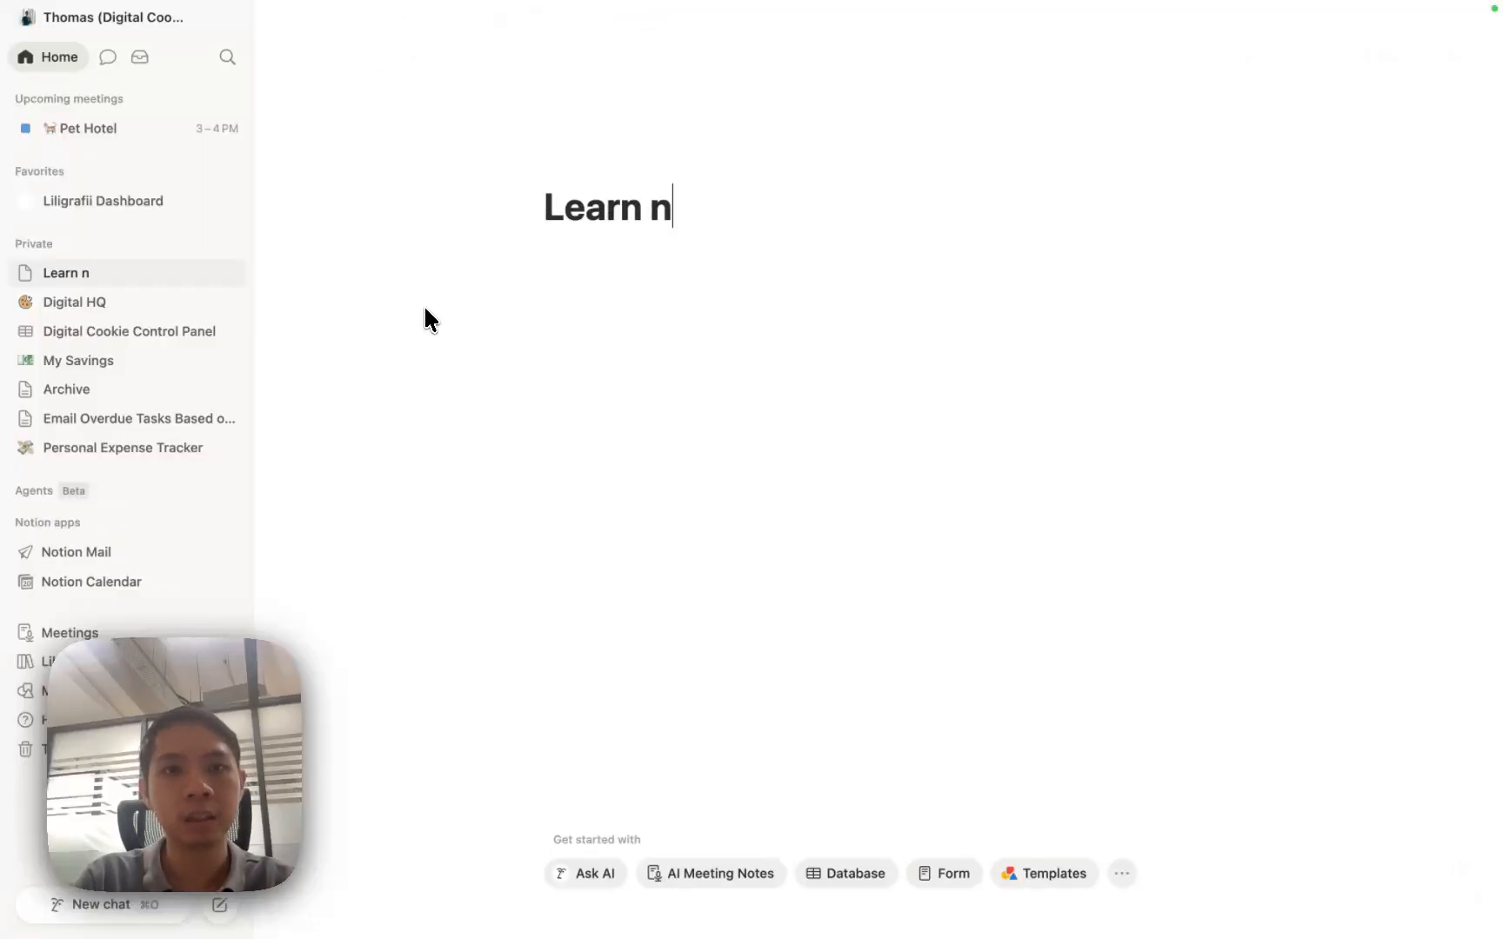
pyautogui.press('BackSpace')
pyautogui.write('Notion thr')
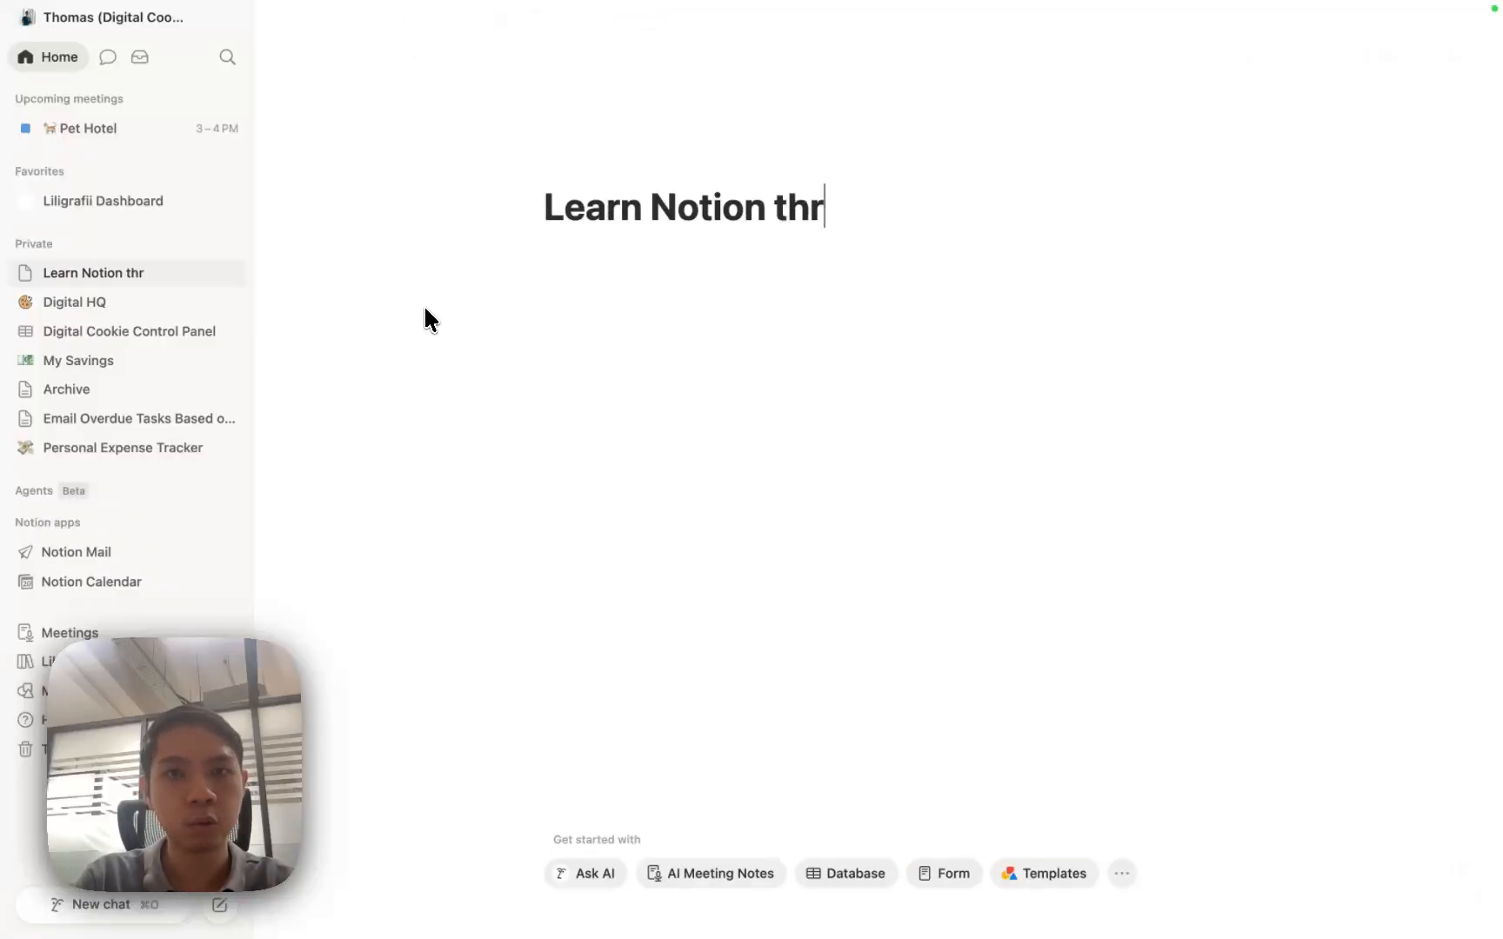
pyautogui.write('ough writing')
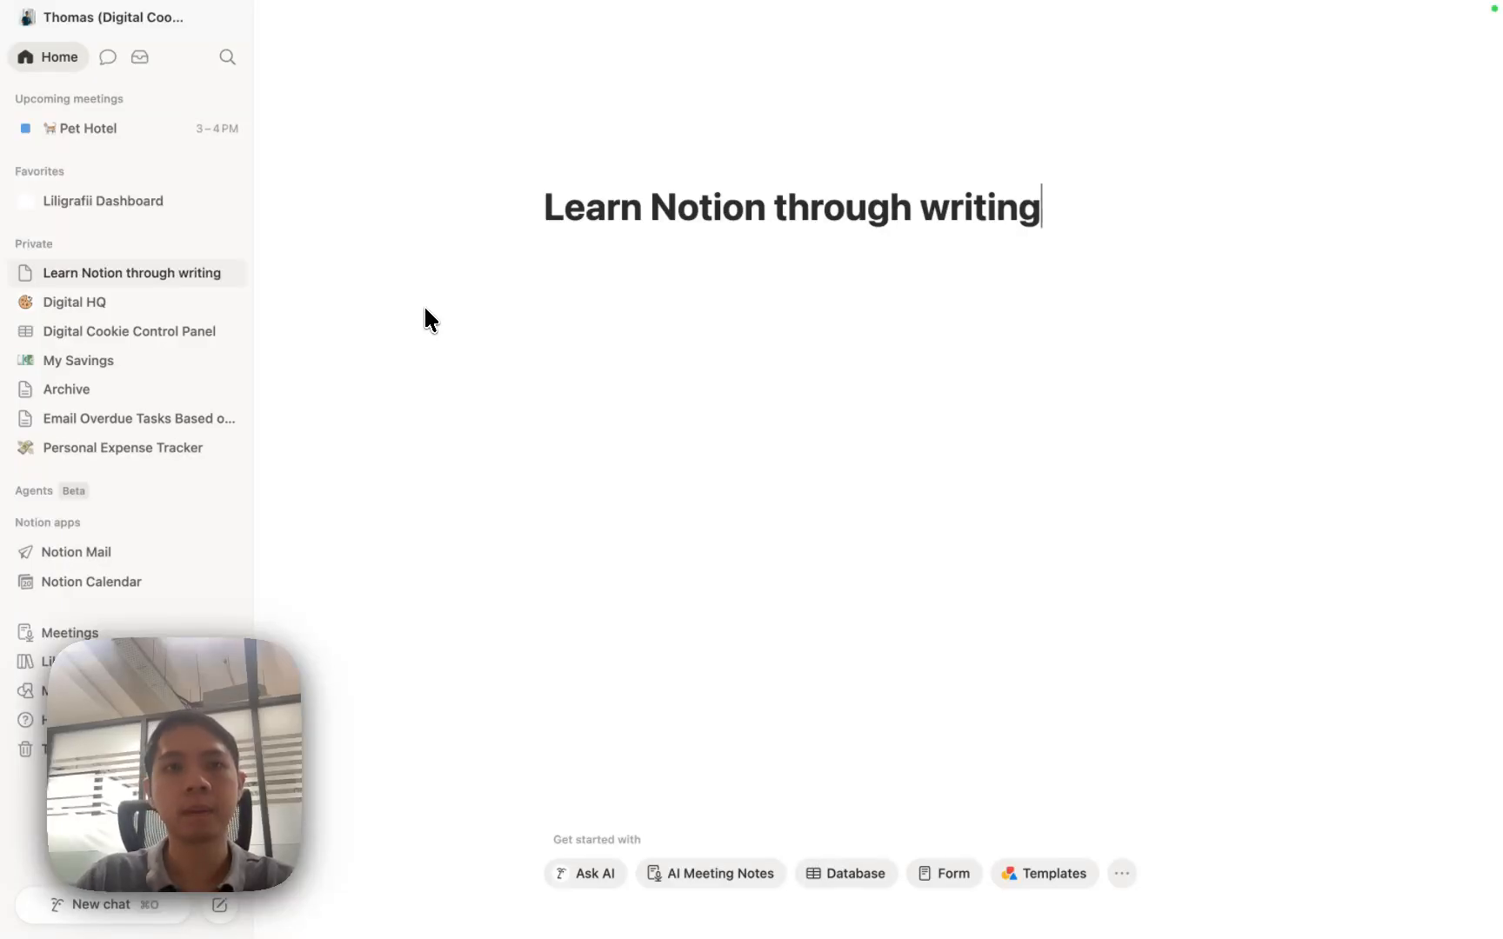
pyautogui.click(278, 17)
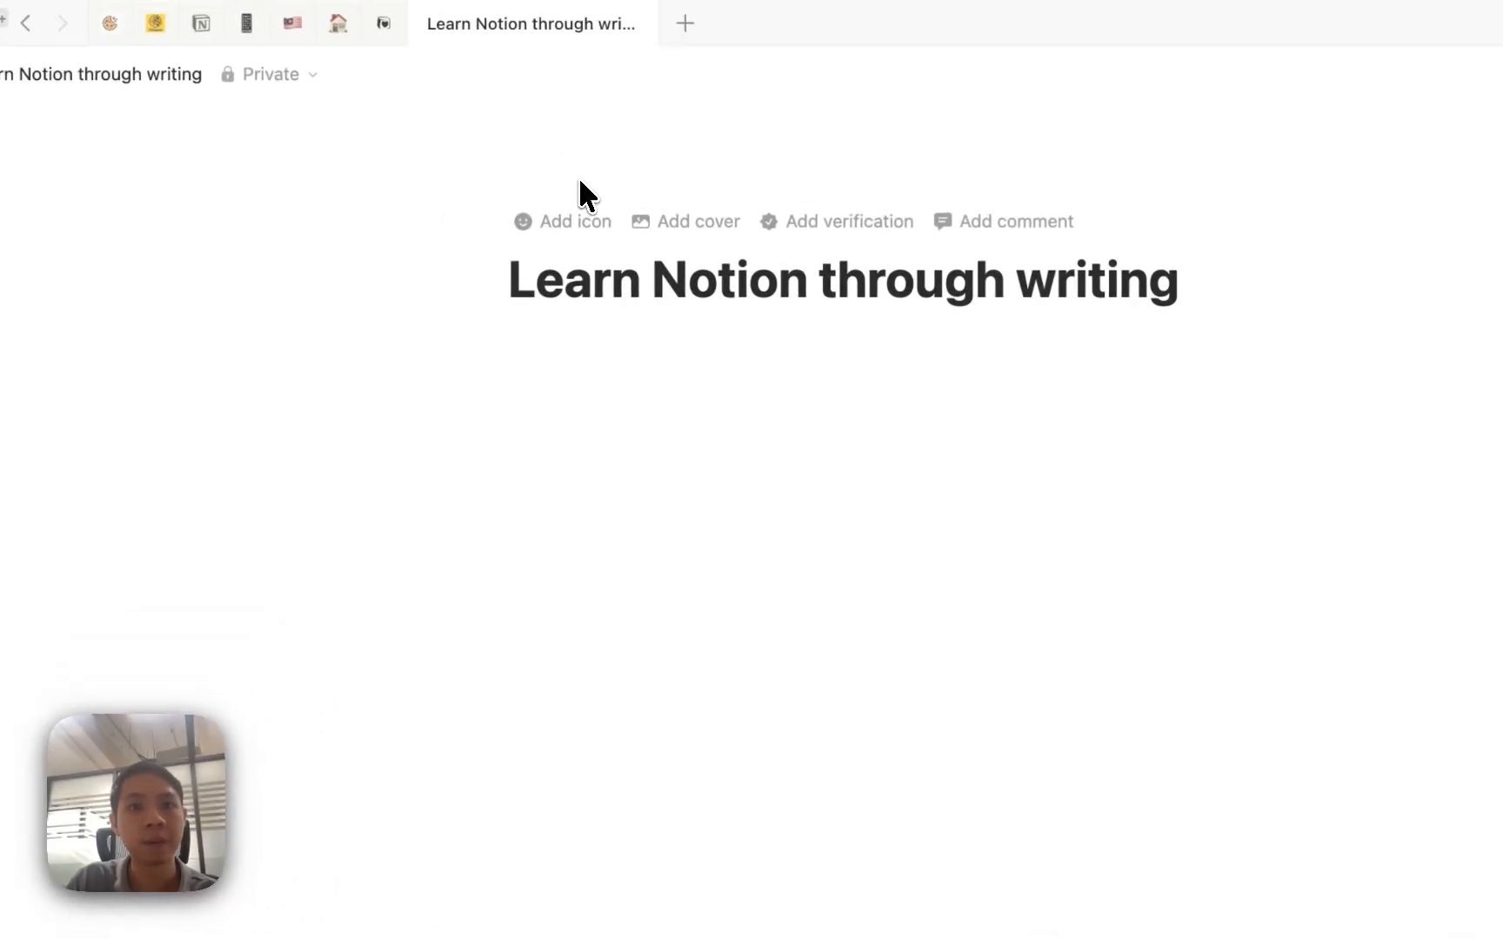
# Step: Add the writing hand emoji as the icon of the "Learn Notion through writing" page
pyautogui.click(592, 235)
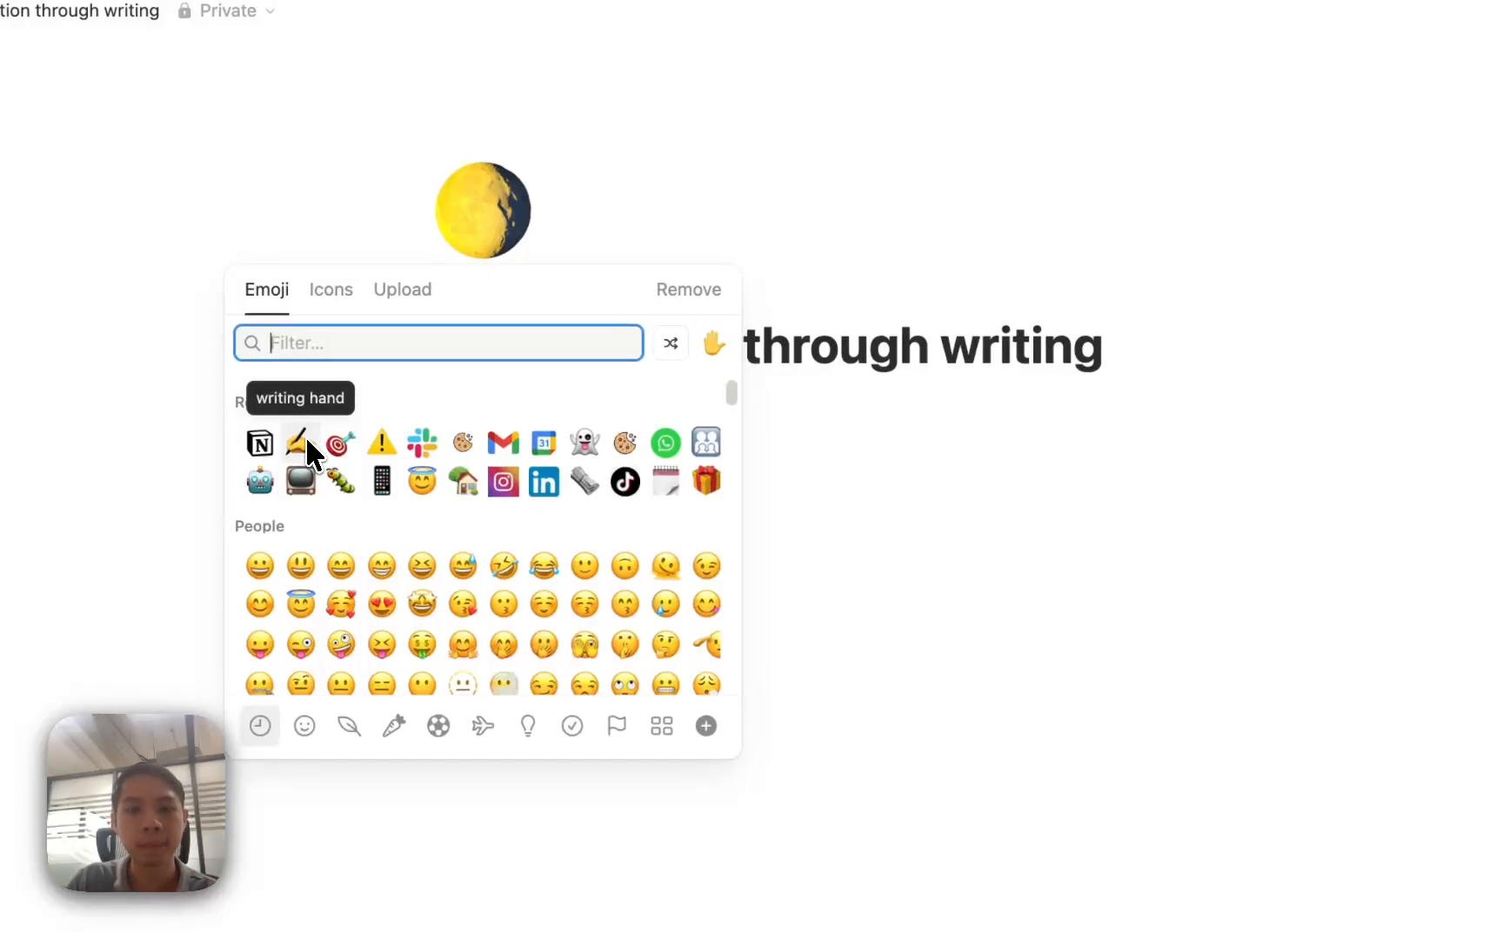
pyautogui.click(417, 300)
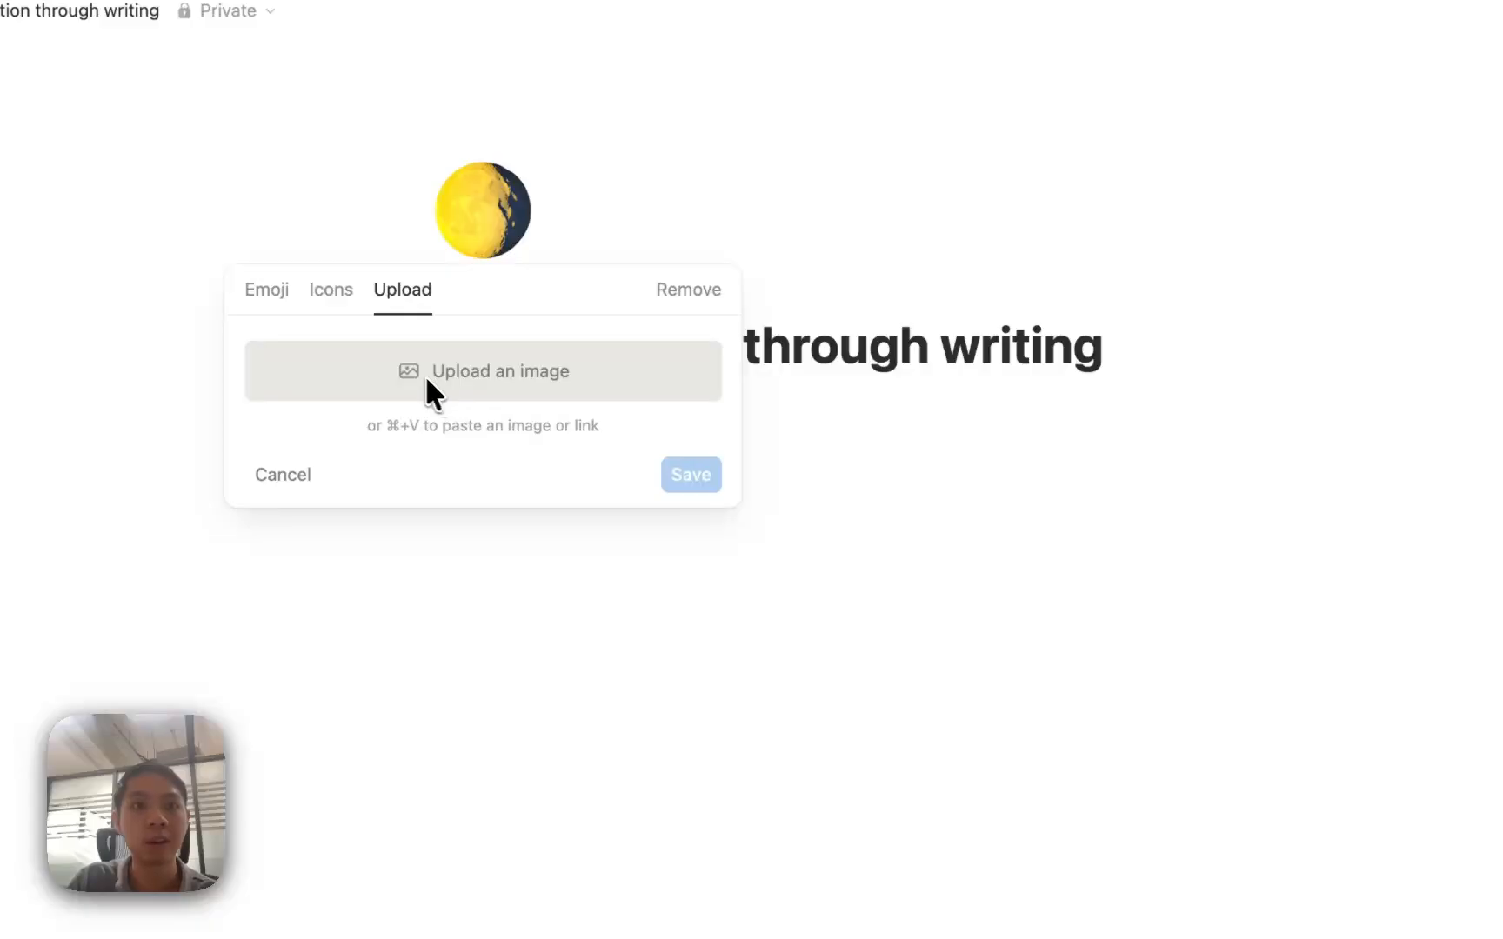
pyautogui.click(266, 290)
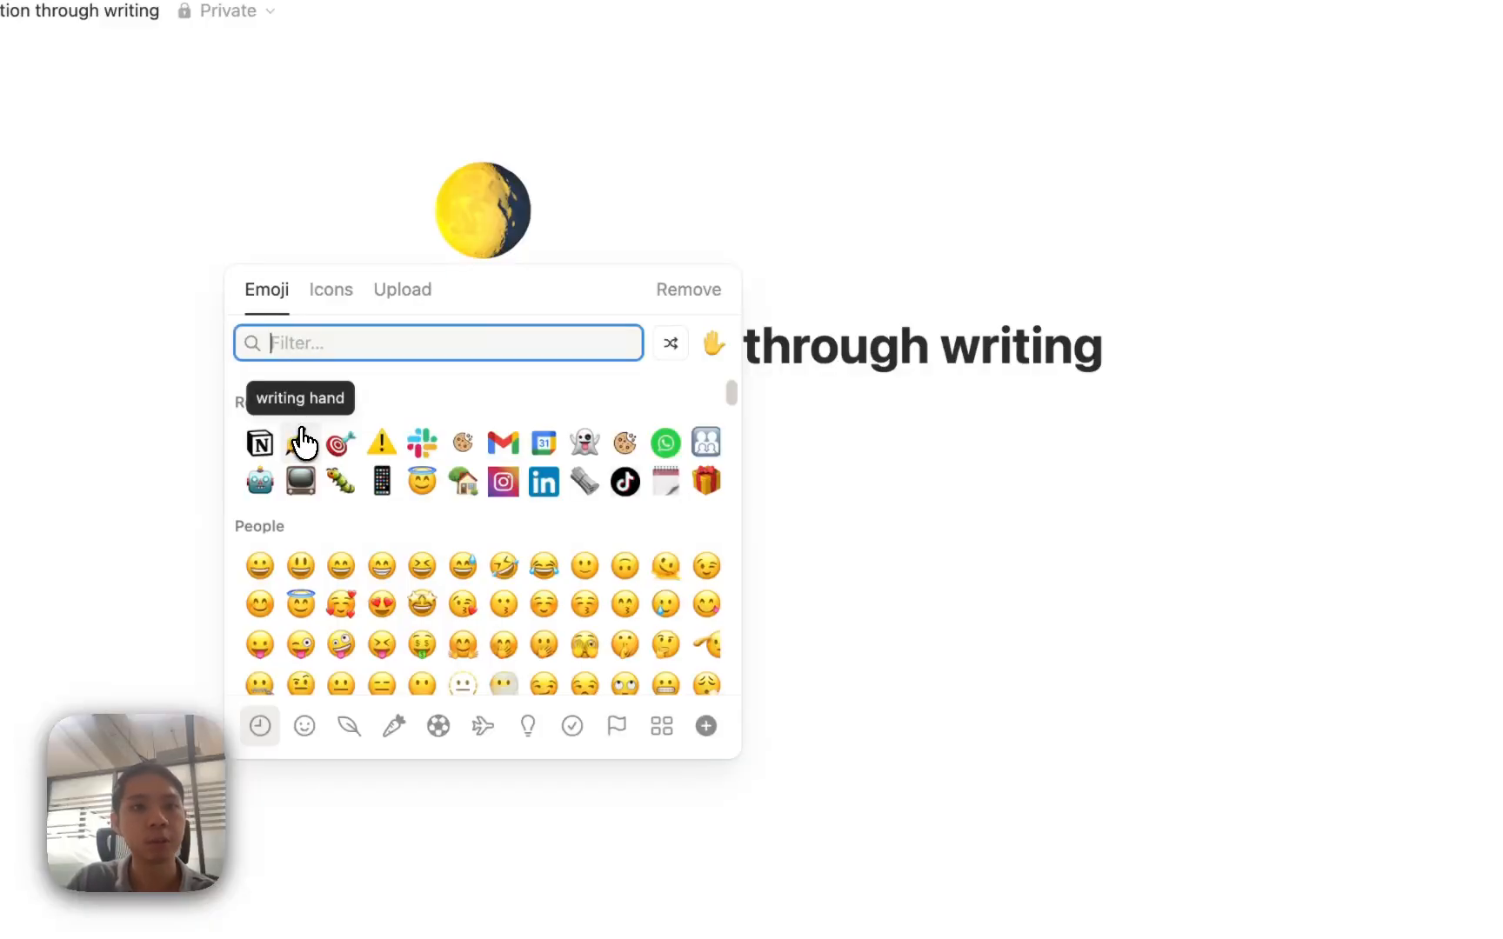
pyautogui.click(302, 441)
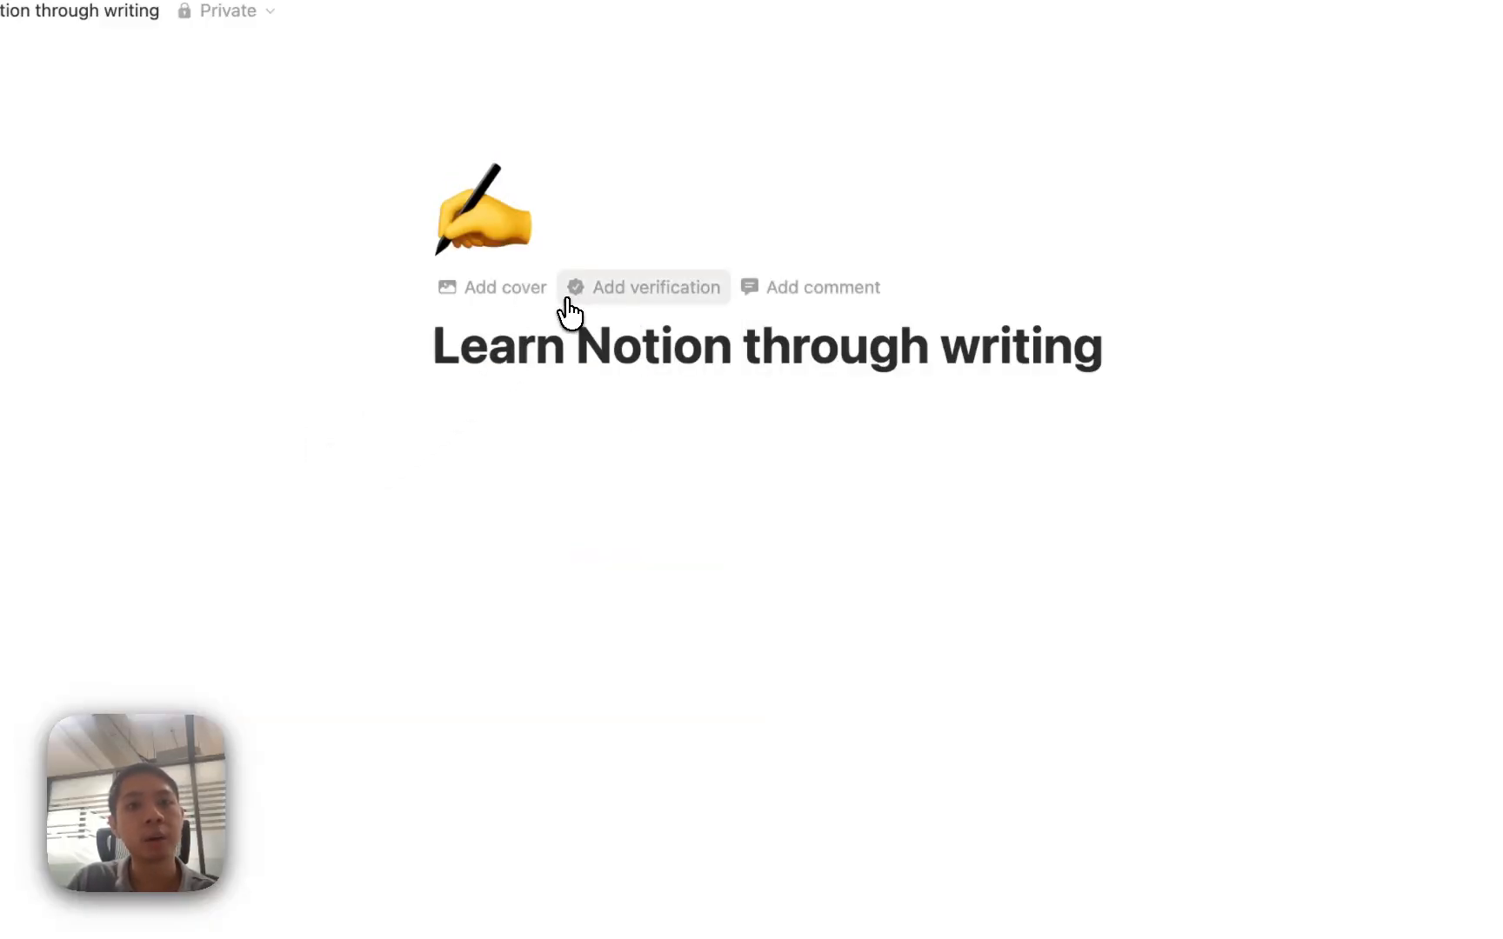
# Step: Add a cover to the page and replace its image with the white instant camera photo from Unsplash
pyautogui.click(492, 287)
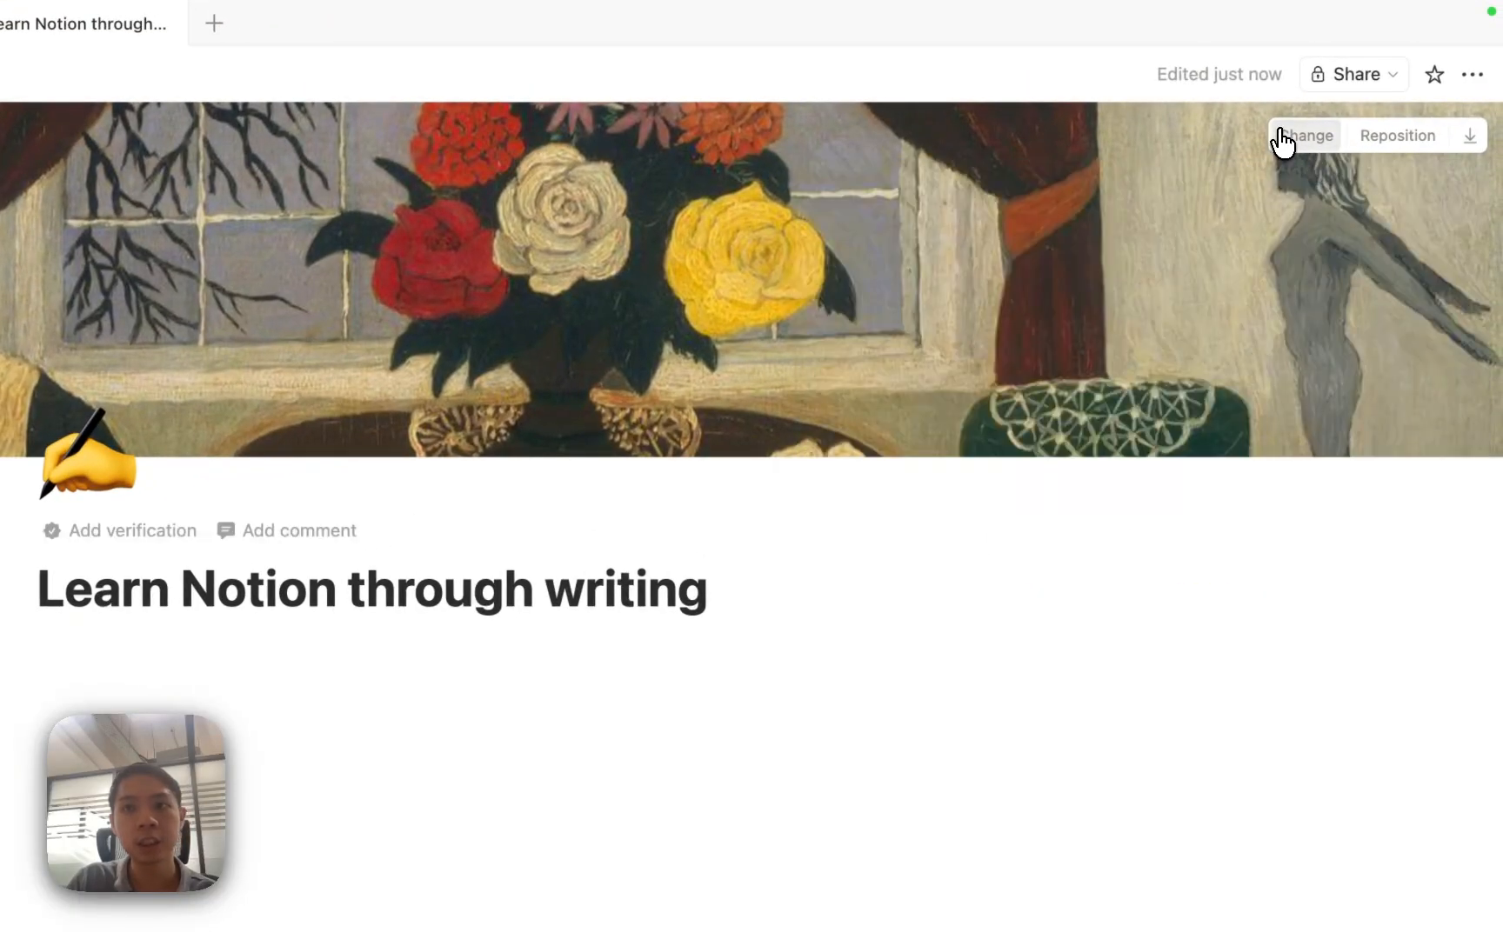
pyautogui.click(1278, 139)
pyautogui.click(1050, 190)
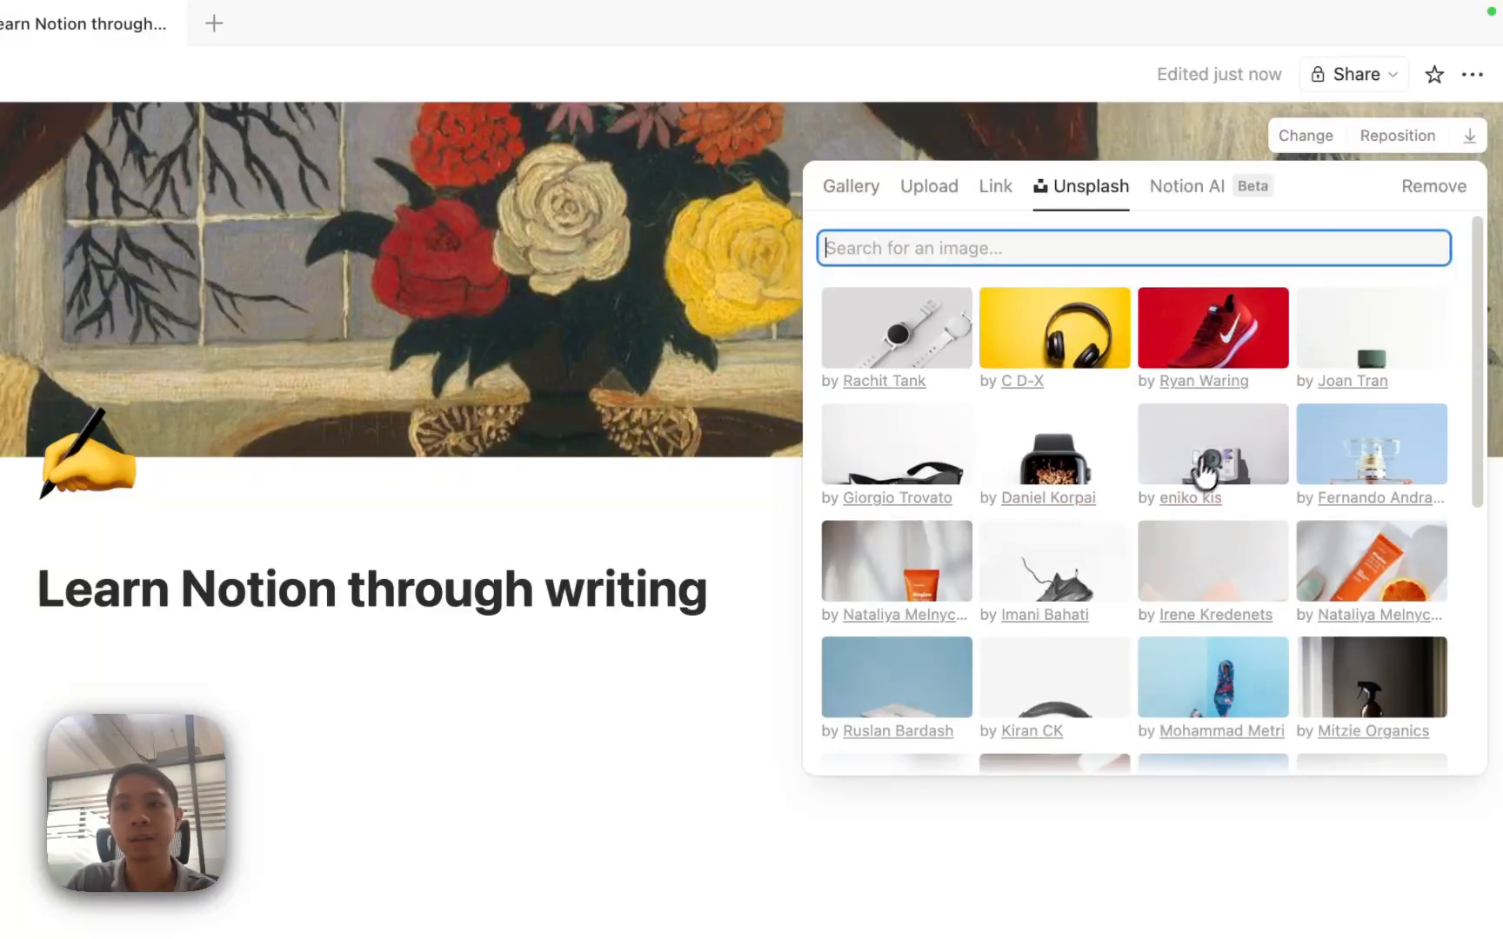
pyautogui.click(1216, 446)
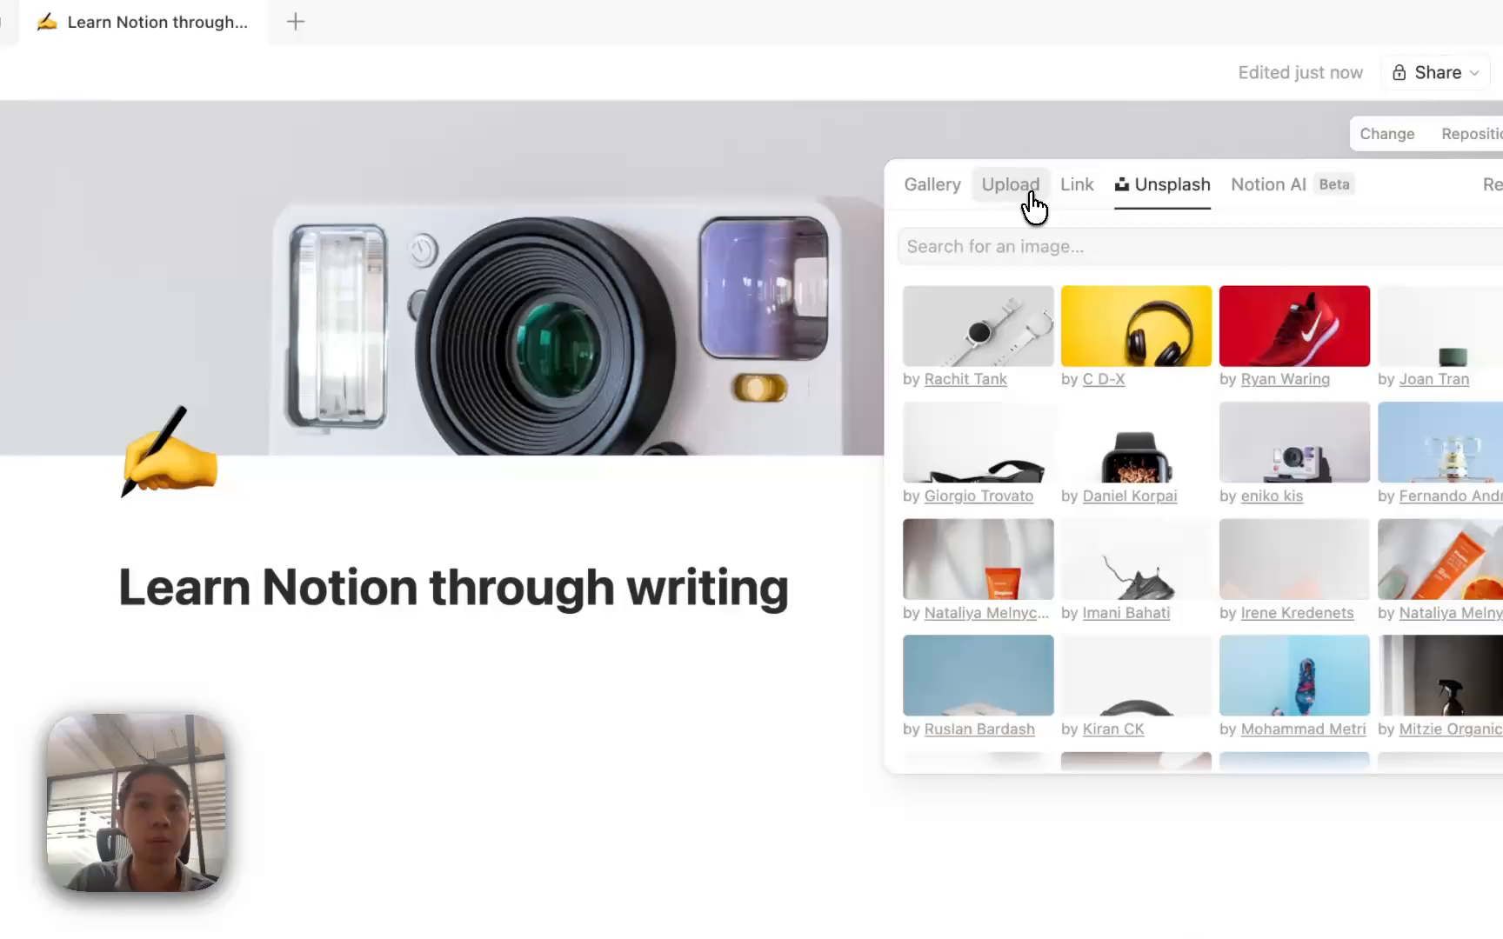
pyautogui.click(1030, 194)
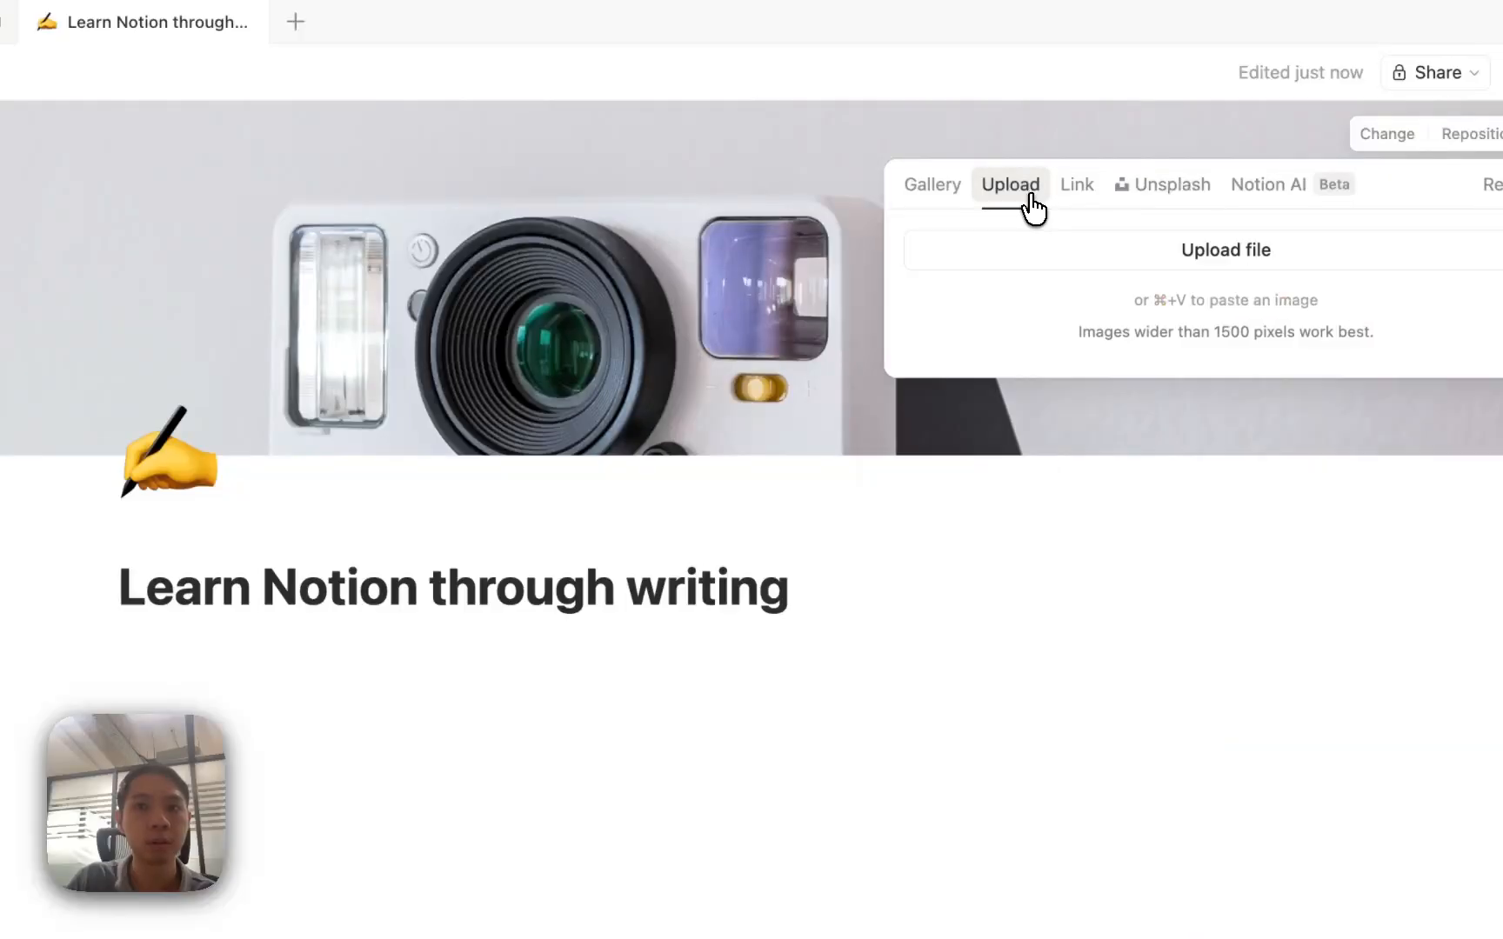
pyautogui.click(1076, 203)
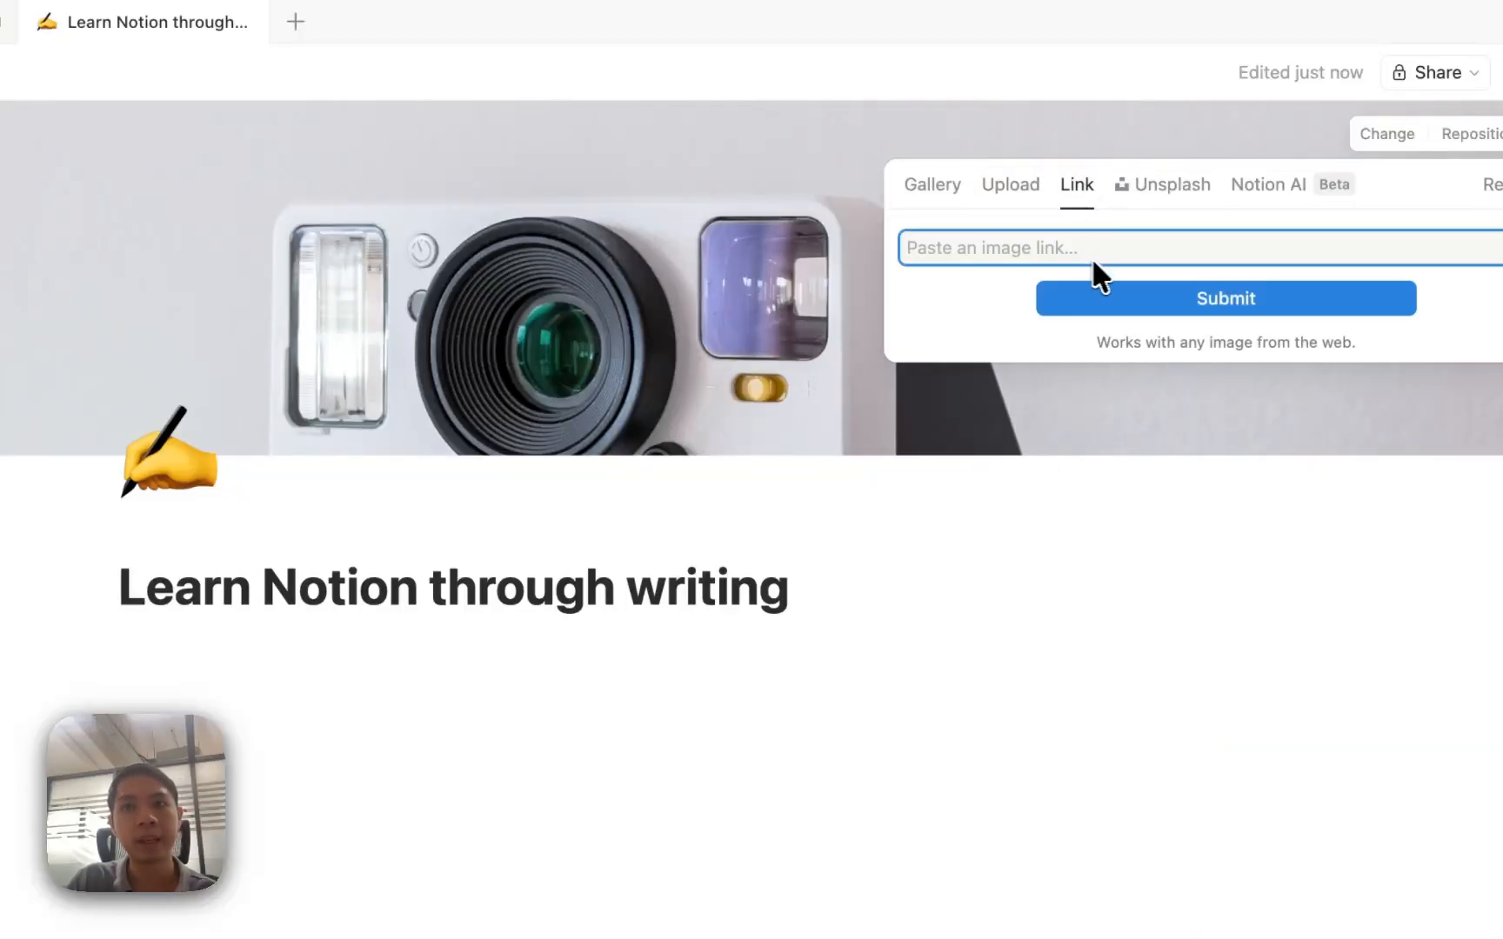
pyautogui.click(661, 275)
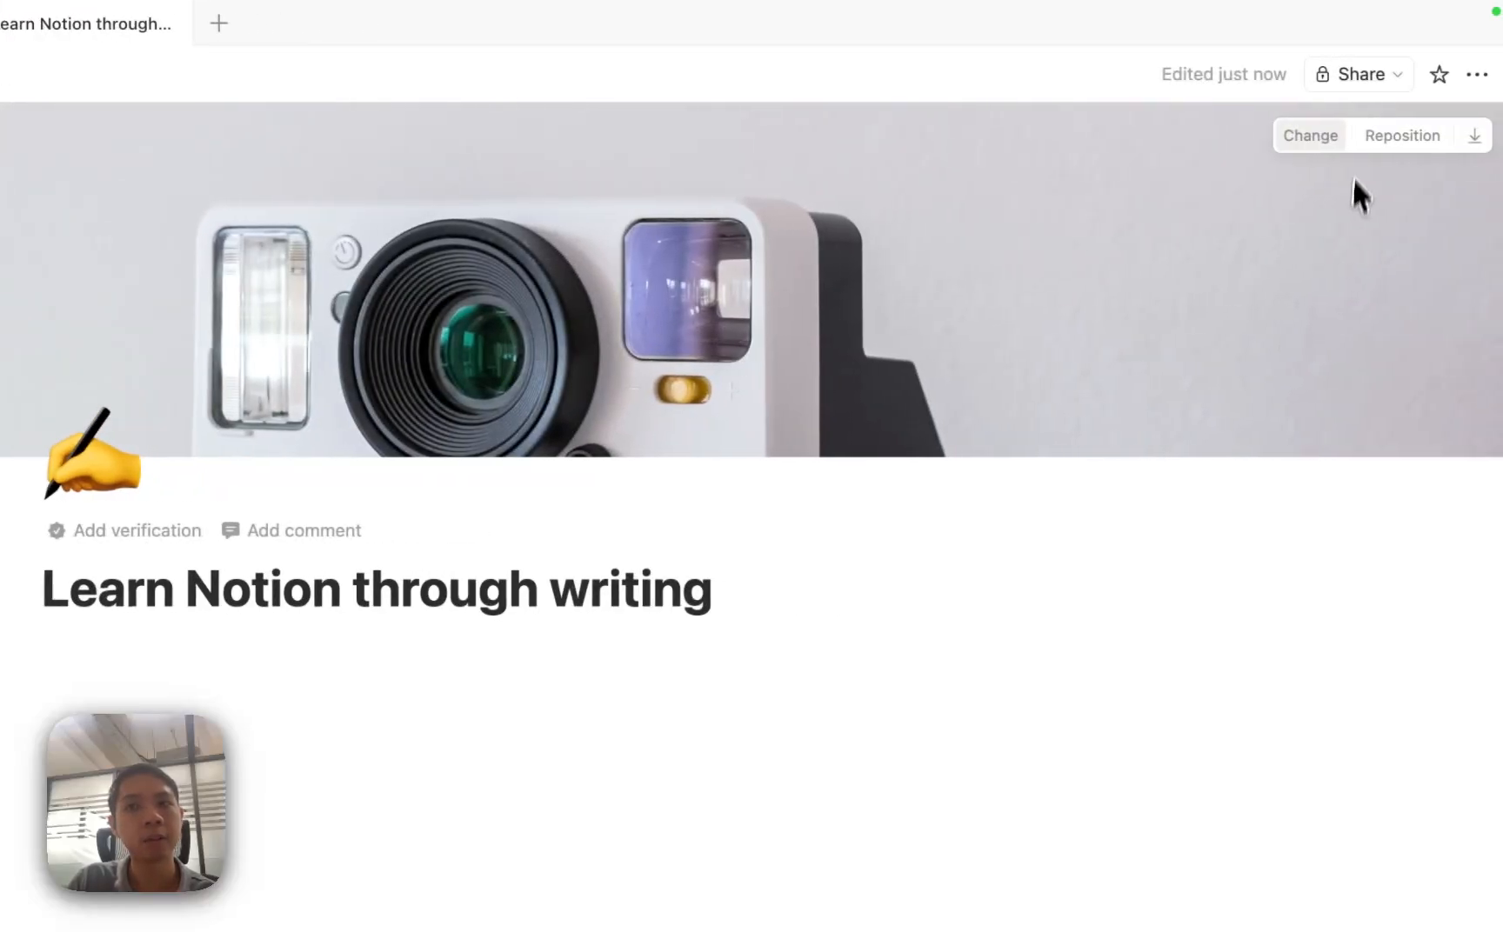
# Step: Reposition the cover image upward so the lower part of the camera shows, and save the position
pyautogui.click(1369, 146)
pyautogui.moveTo(946, 344); pyautogui.dragTo(900, 207)
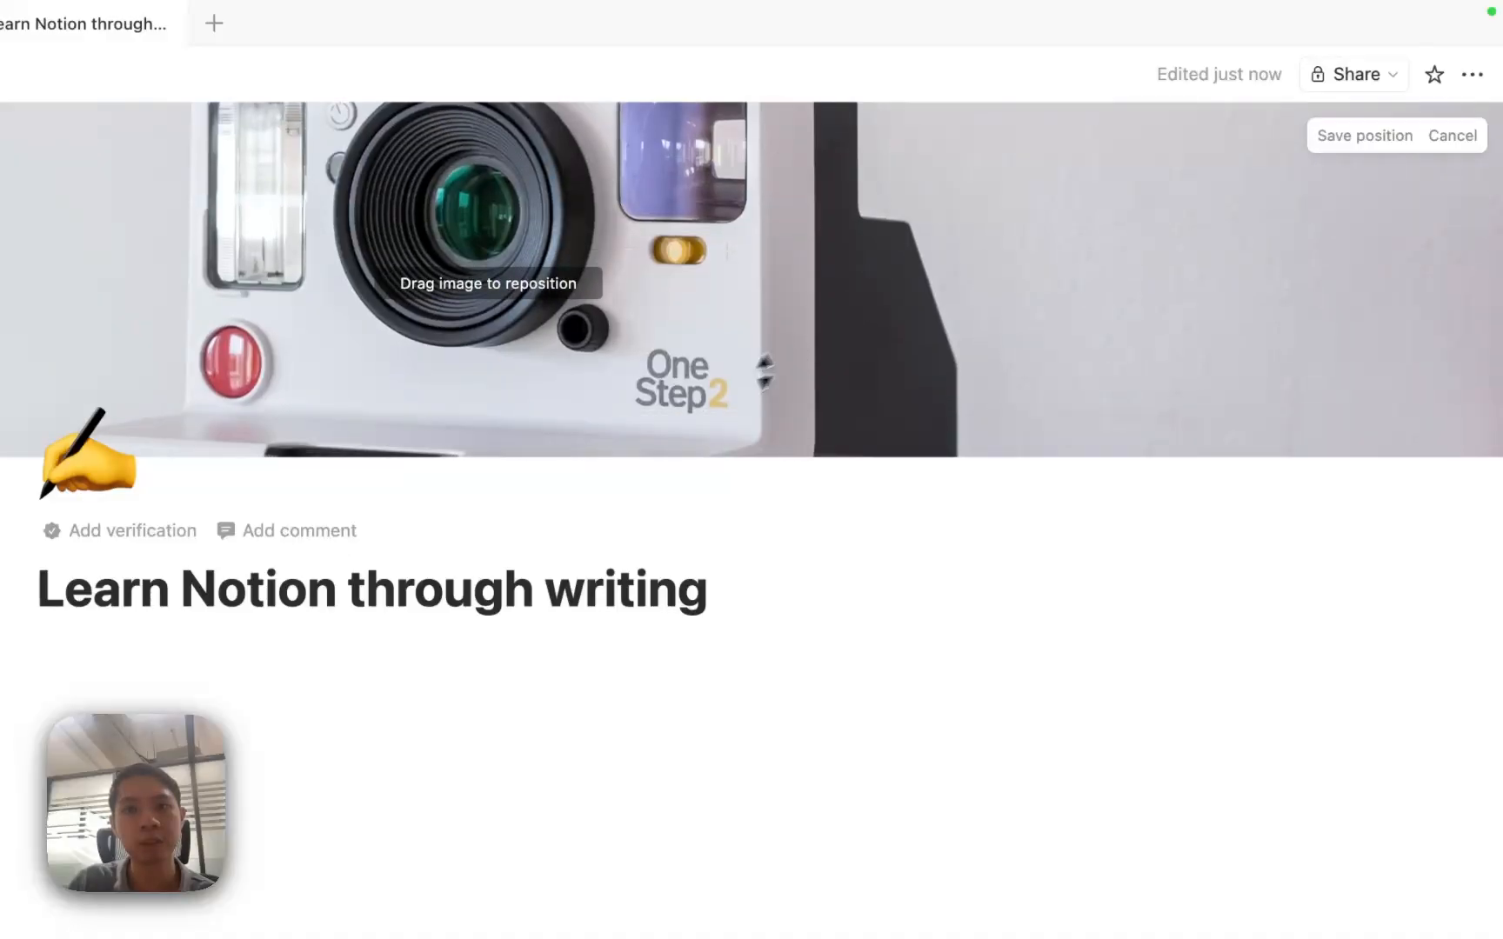
pyautogui.click(1329, 142)
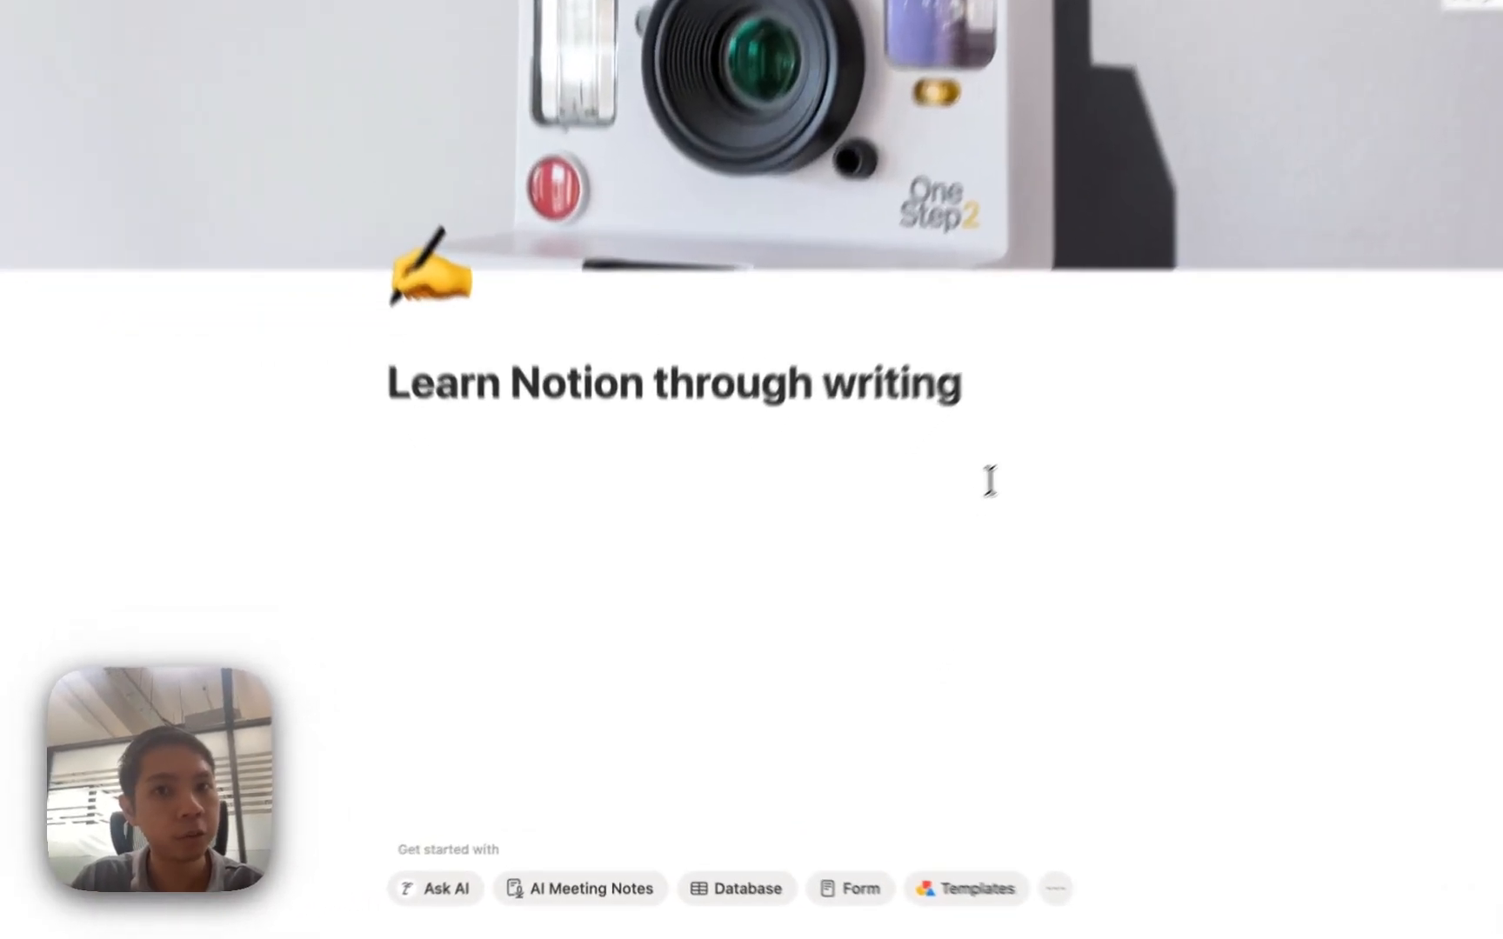
# Step: Insert a plain Text block below the page title and write "Welcome to my personal page" in it
pyautogui.click(915, 493)
pyautogui.click(505, 458)
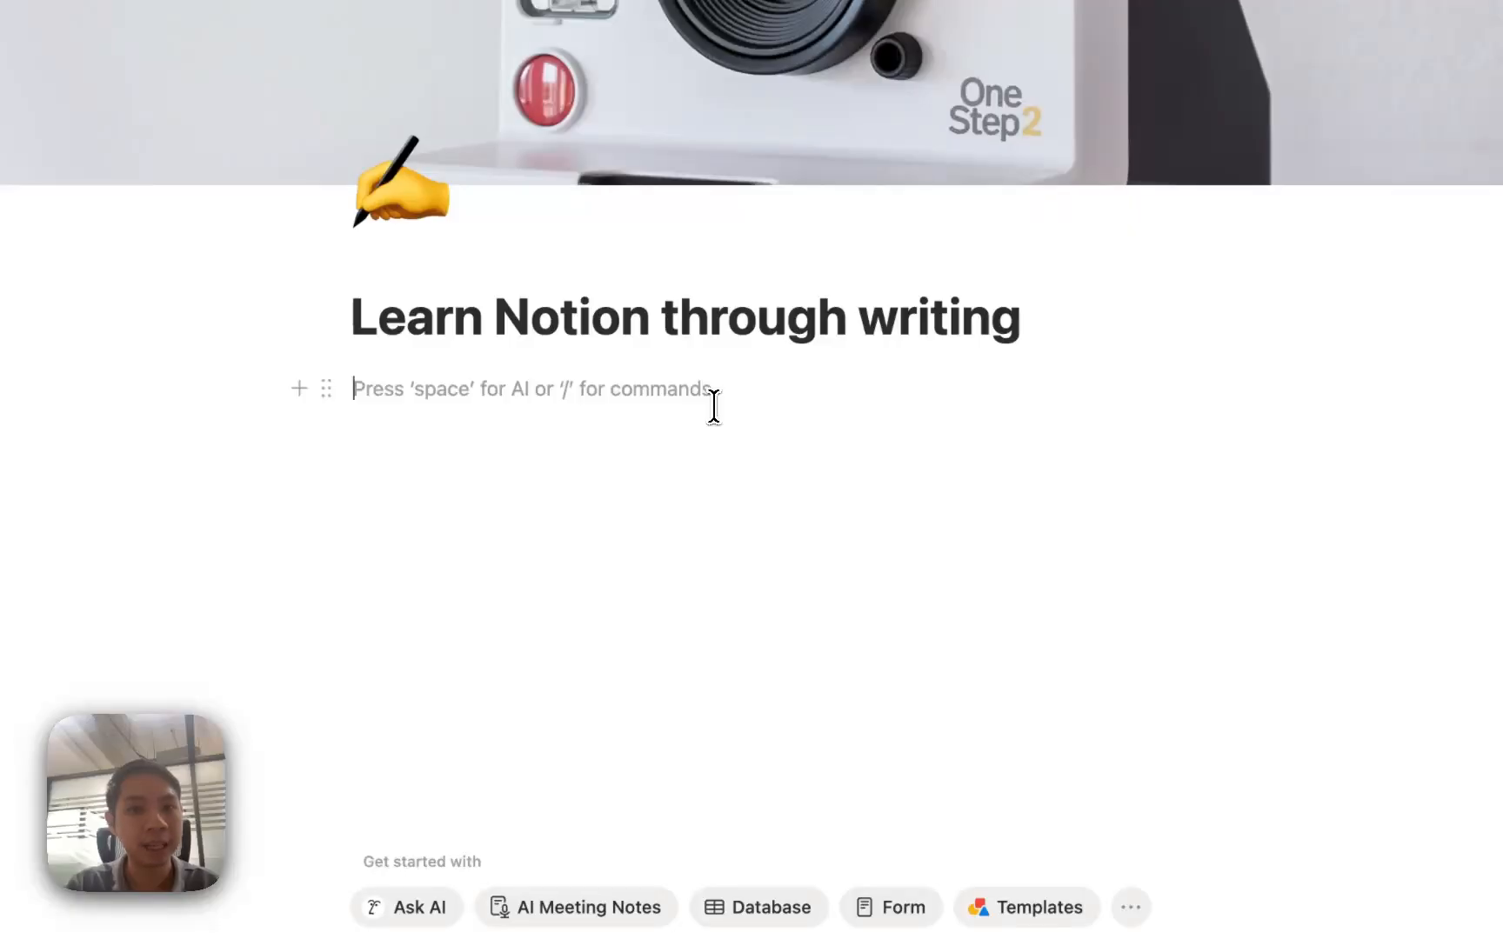
pyautogui.write('/')
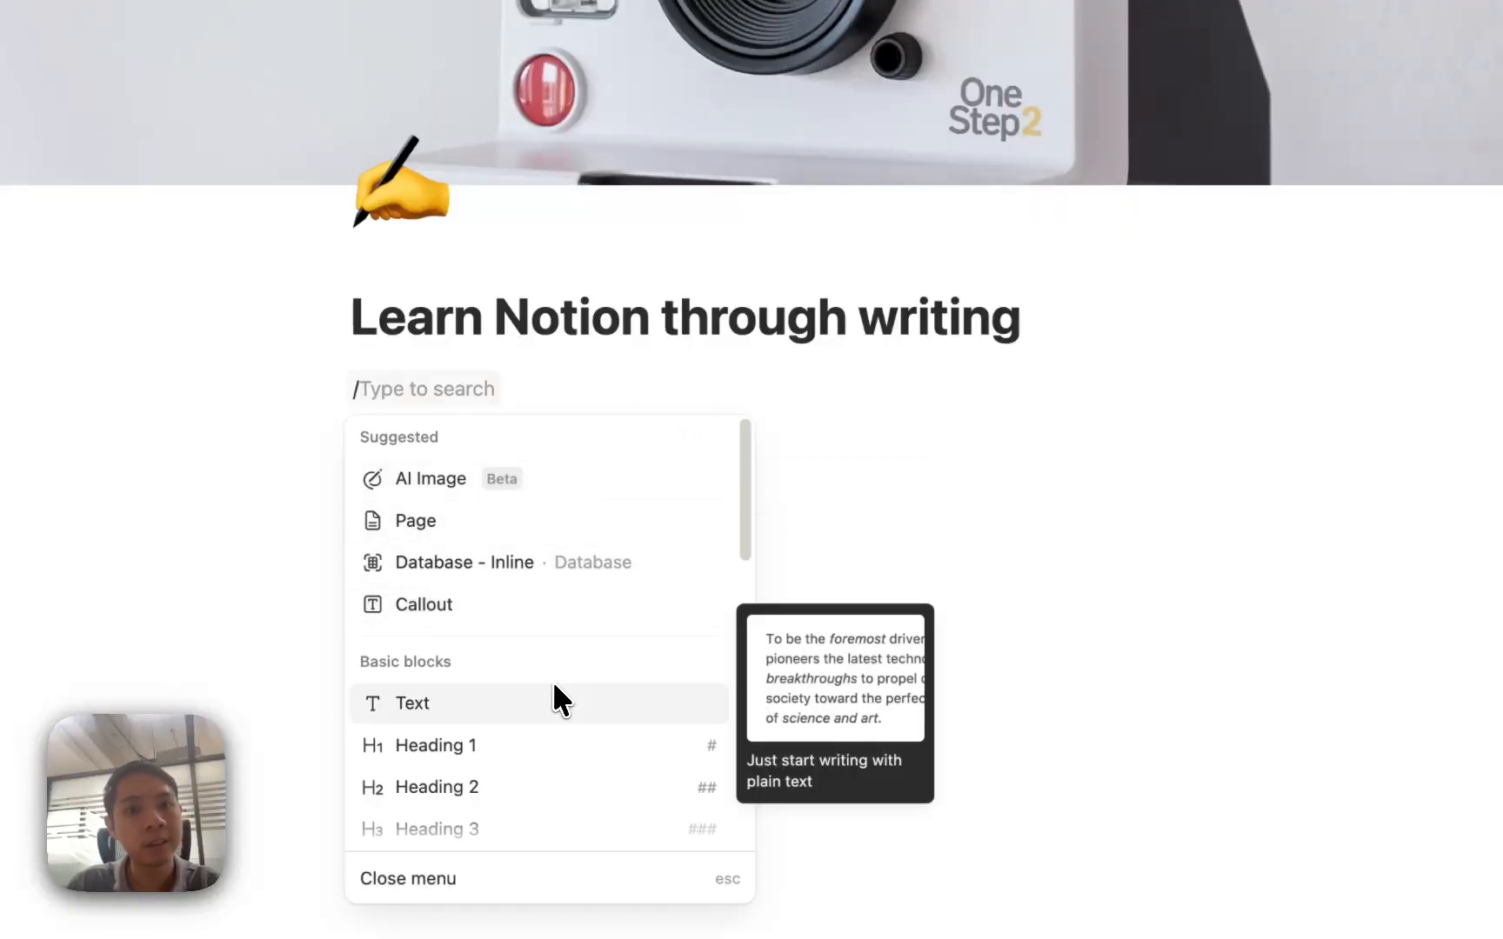
pyautogui.scroll(-5, 565, 674)
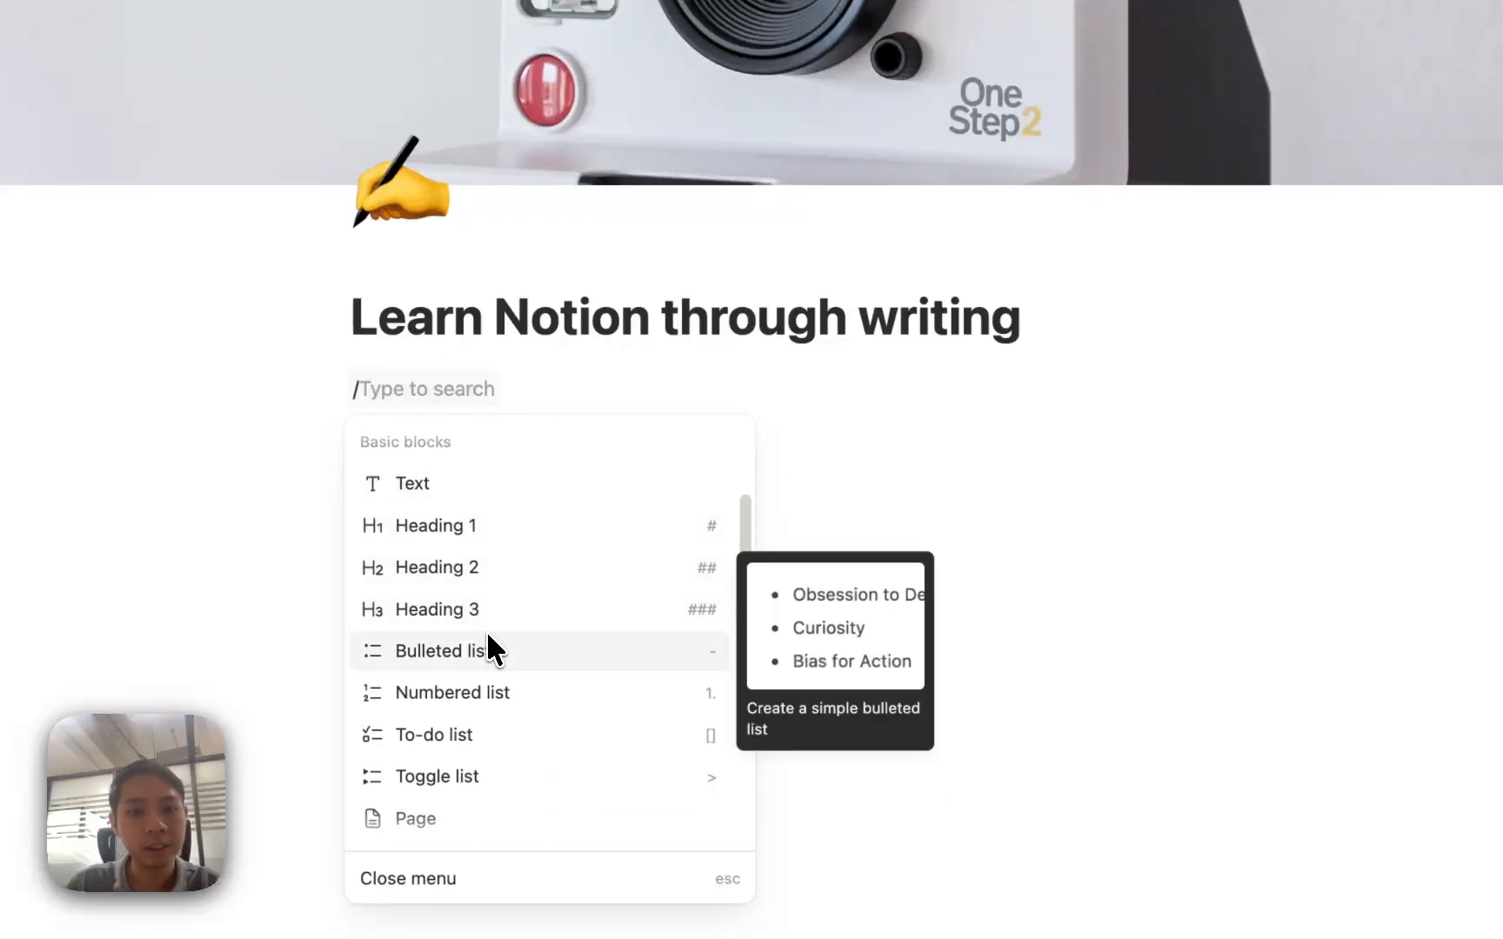
pyautogui.scroll(-2, 496, 675)
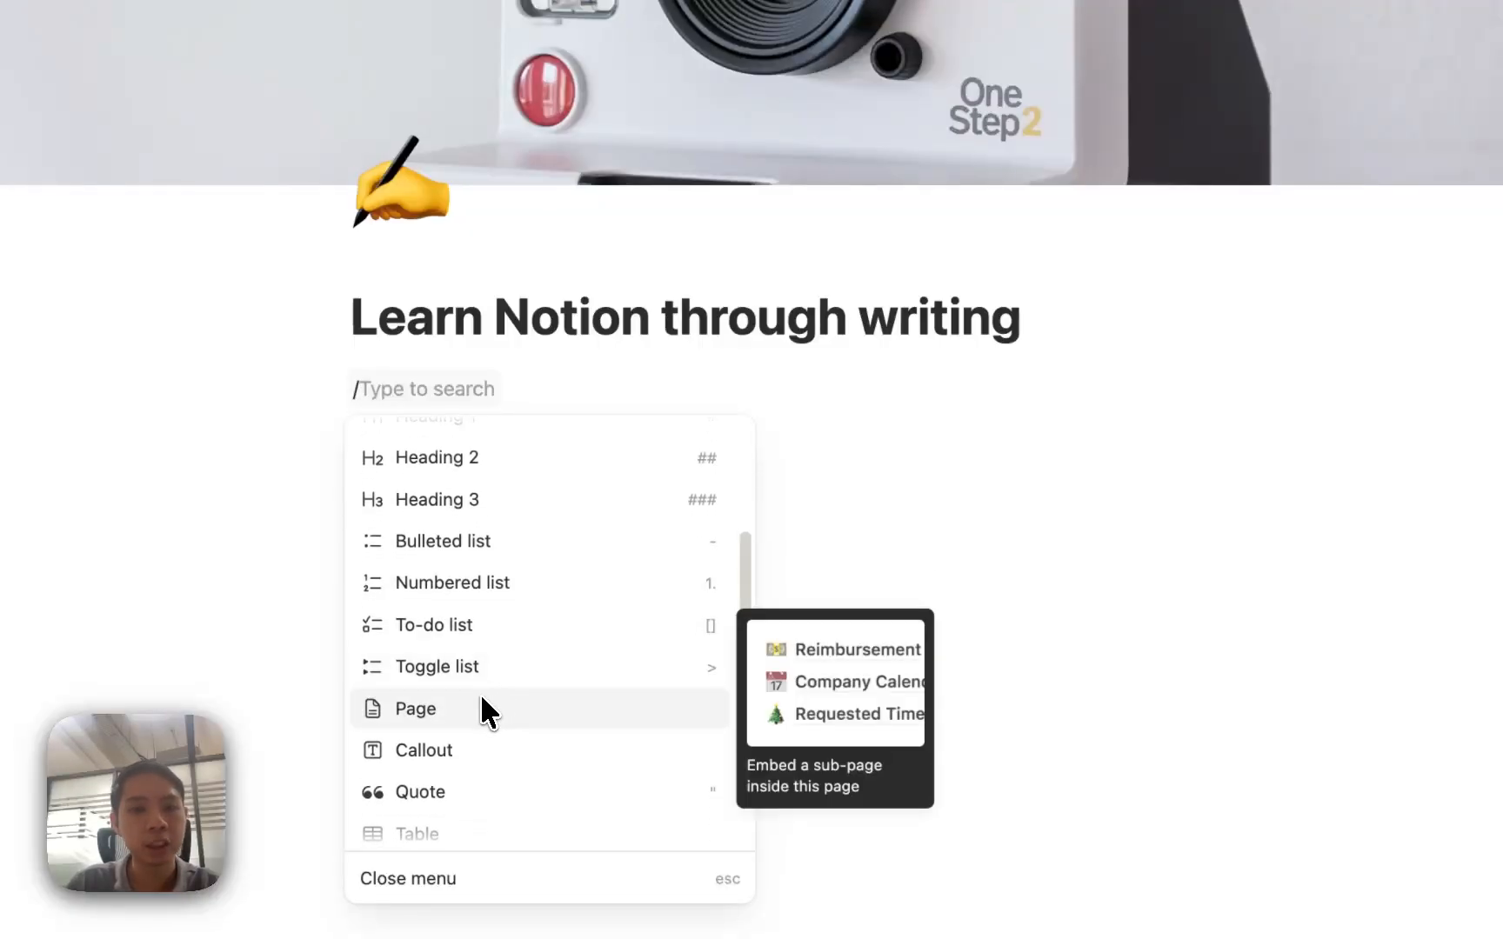
pyautogui.scroll(-4, 477, 764)
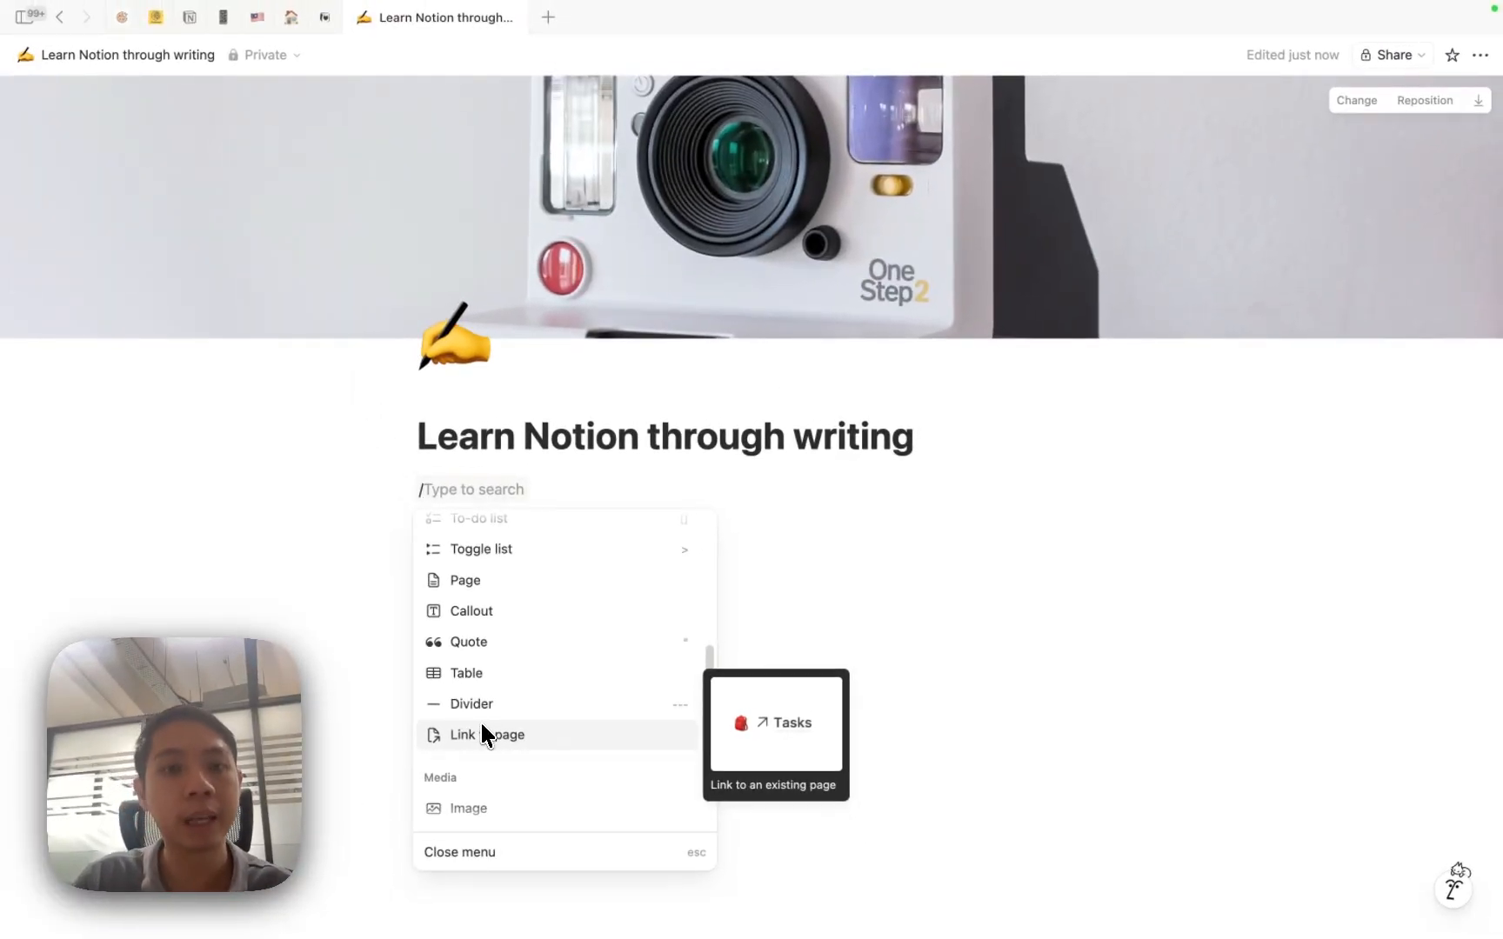
pyautogui.scroll(5, 482, 726)
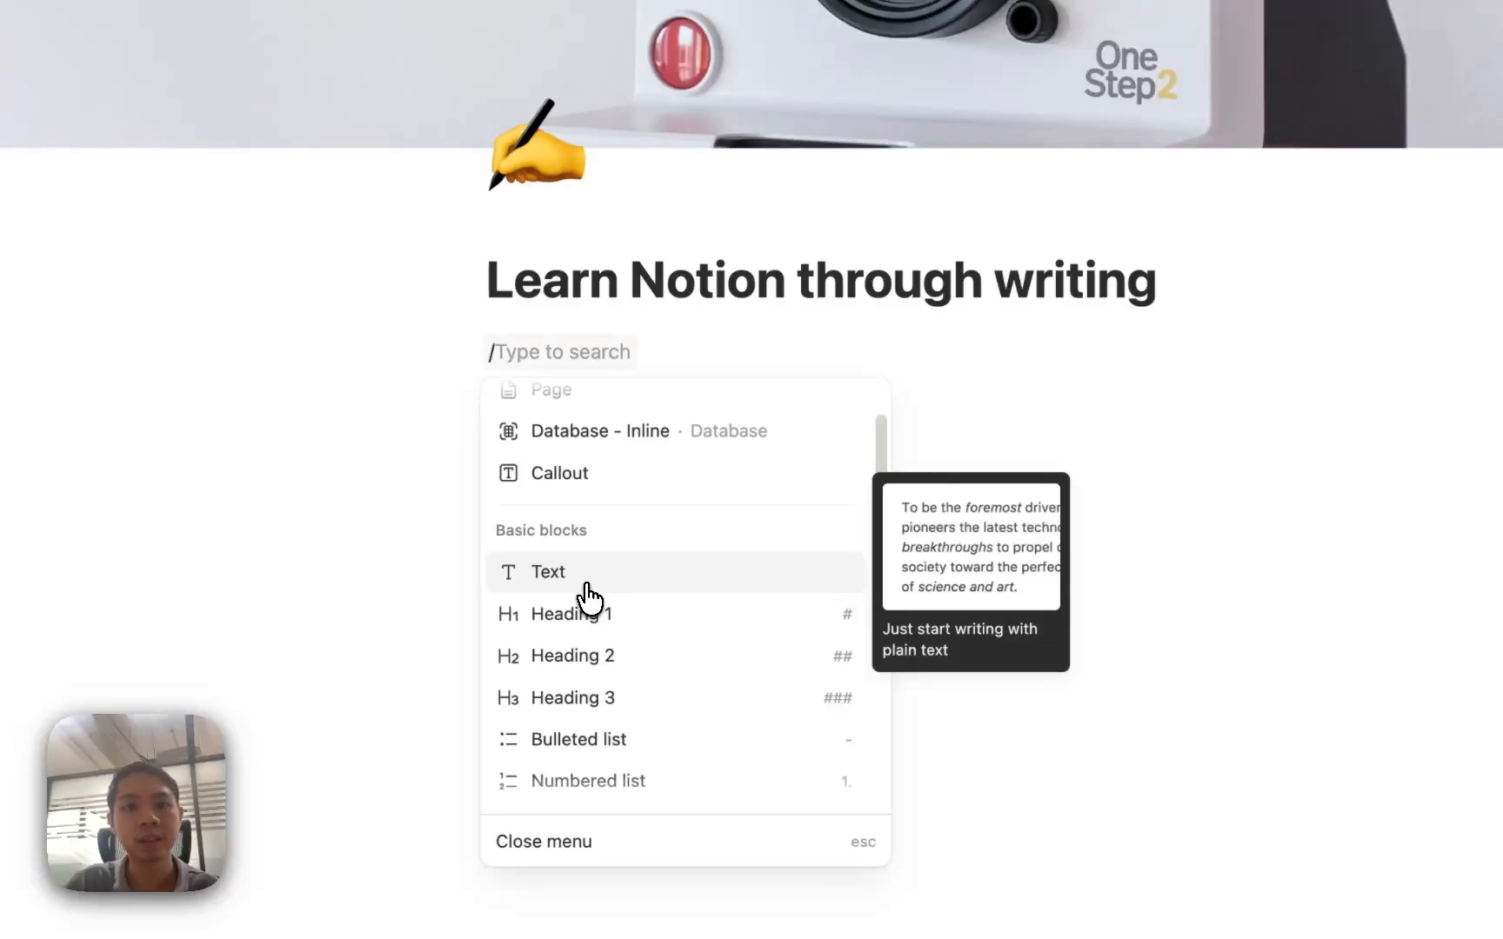
pyautogui.click(588, 597)
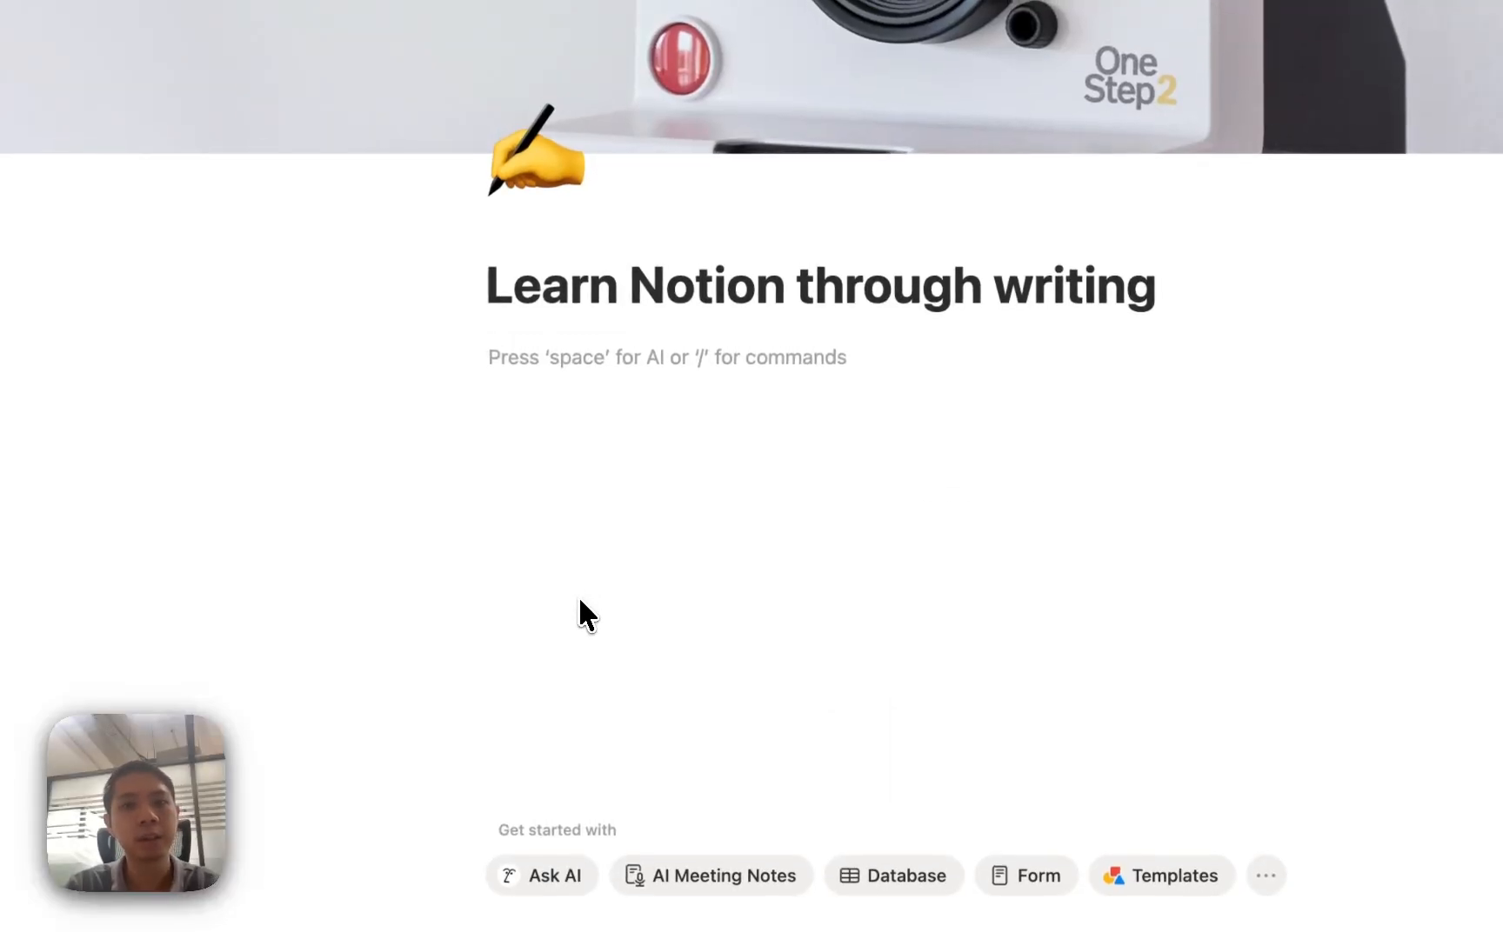
pyautogui.write('Welcome to my ')
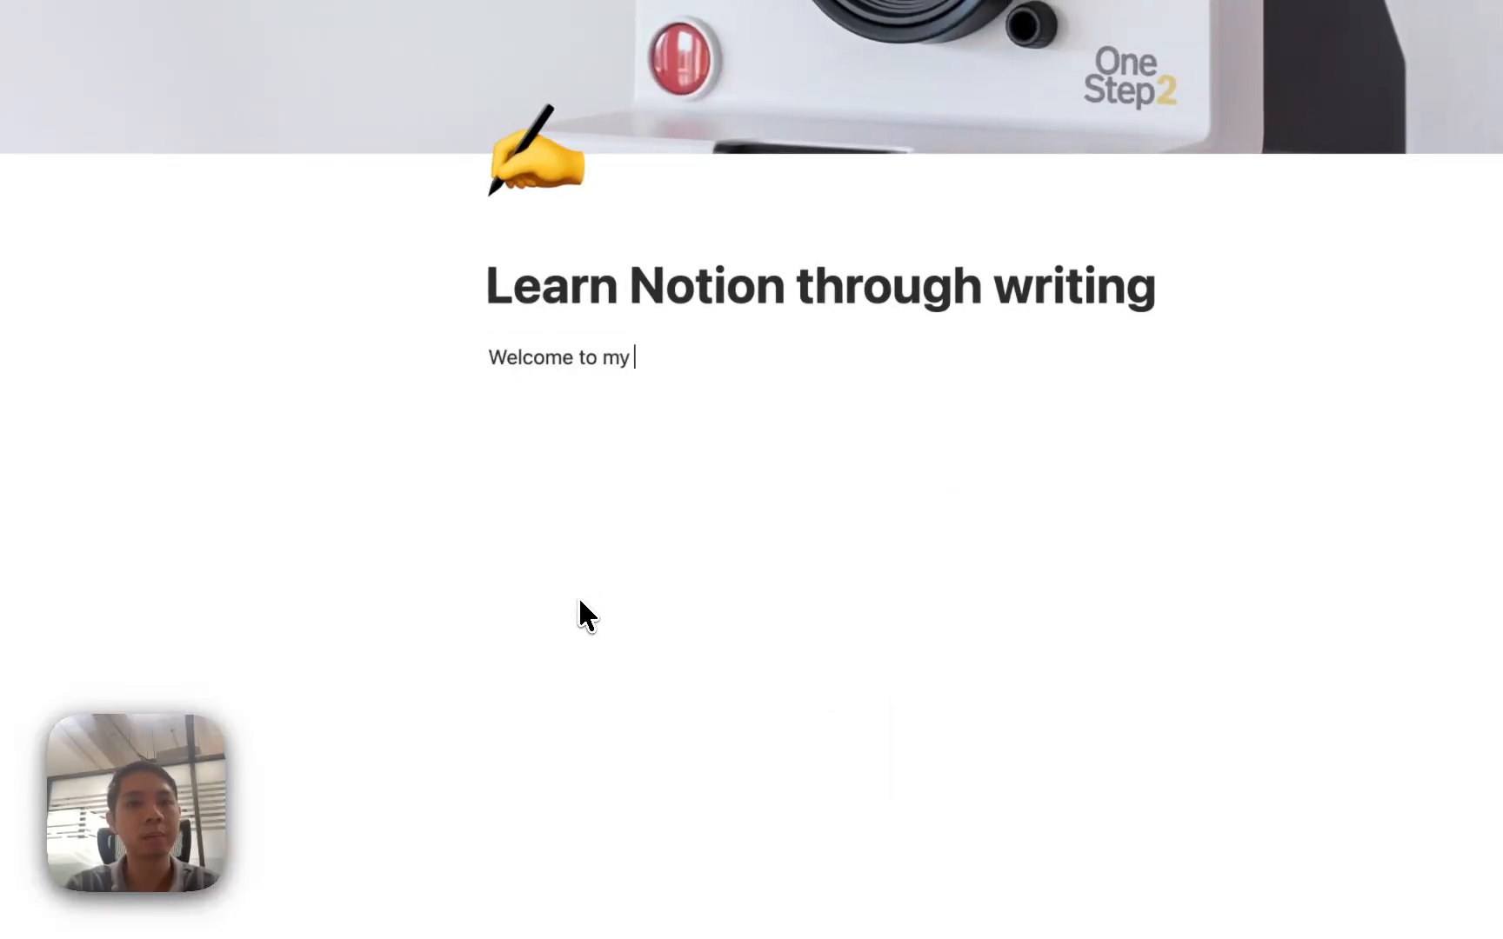
pyautogui.write('personal page')
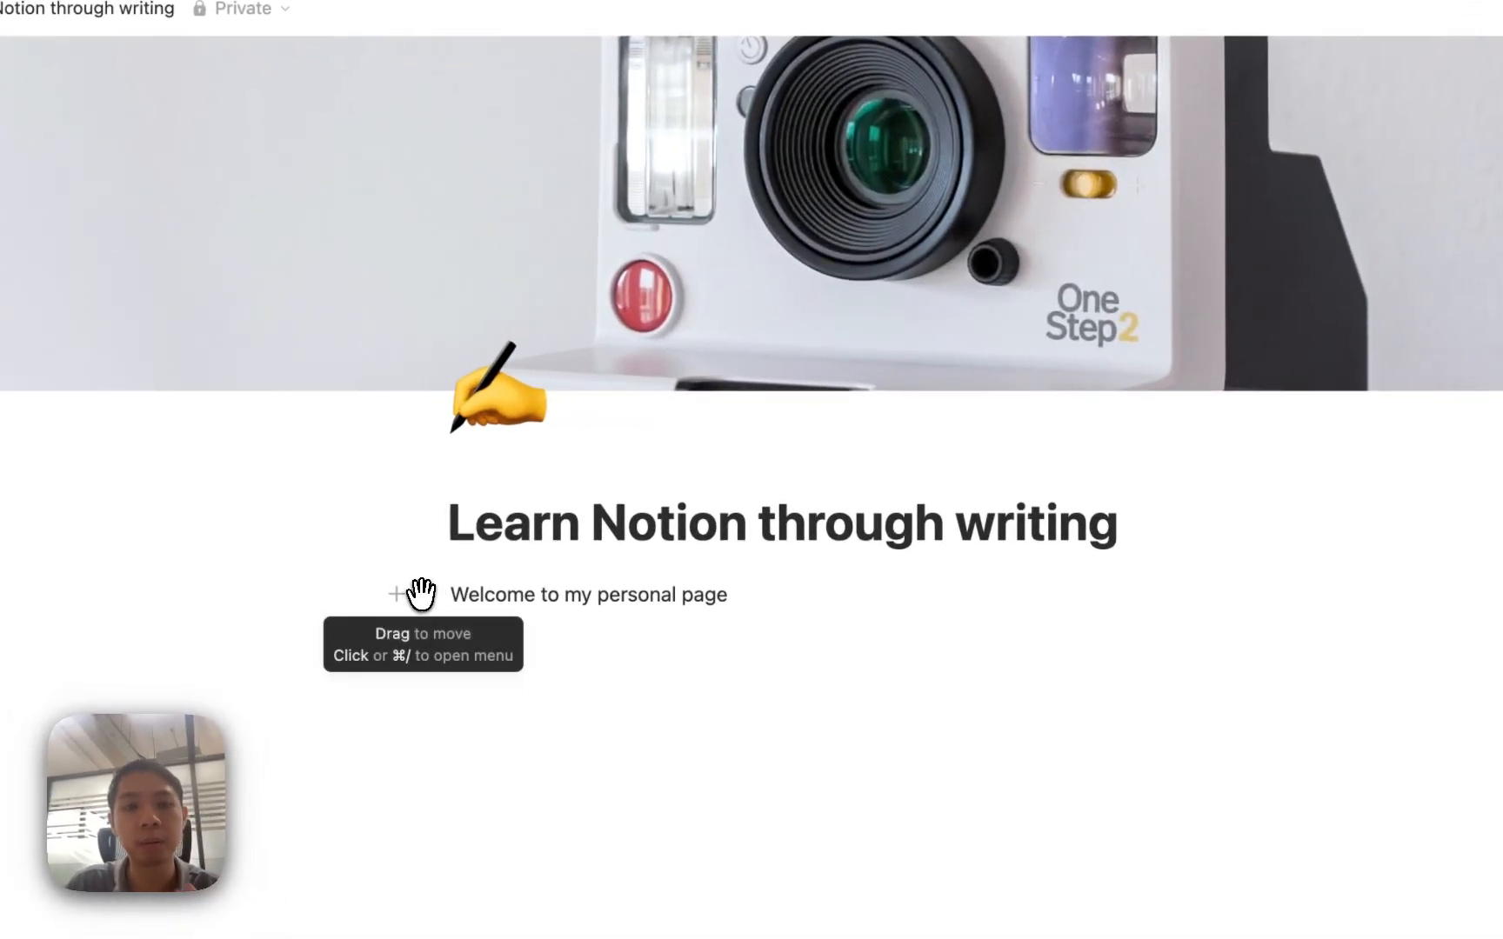
# Step: Turn the "Welcome to my personal page" line into a Heading 2 and start an empty line below it
pyautogui.click(423, 595)
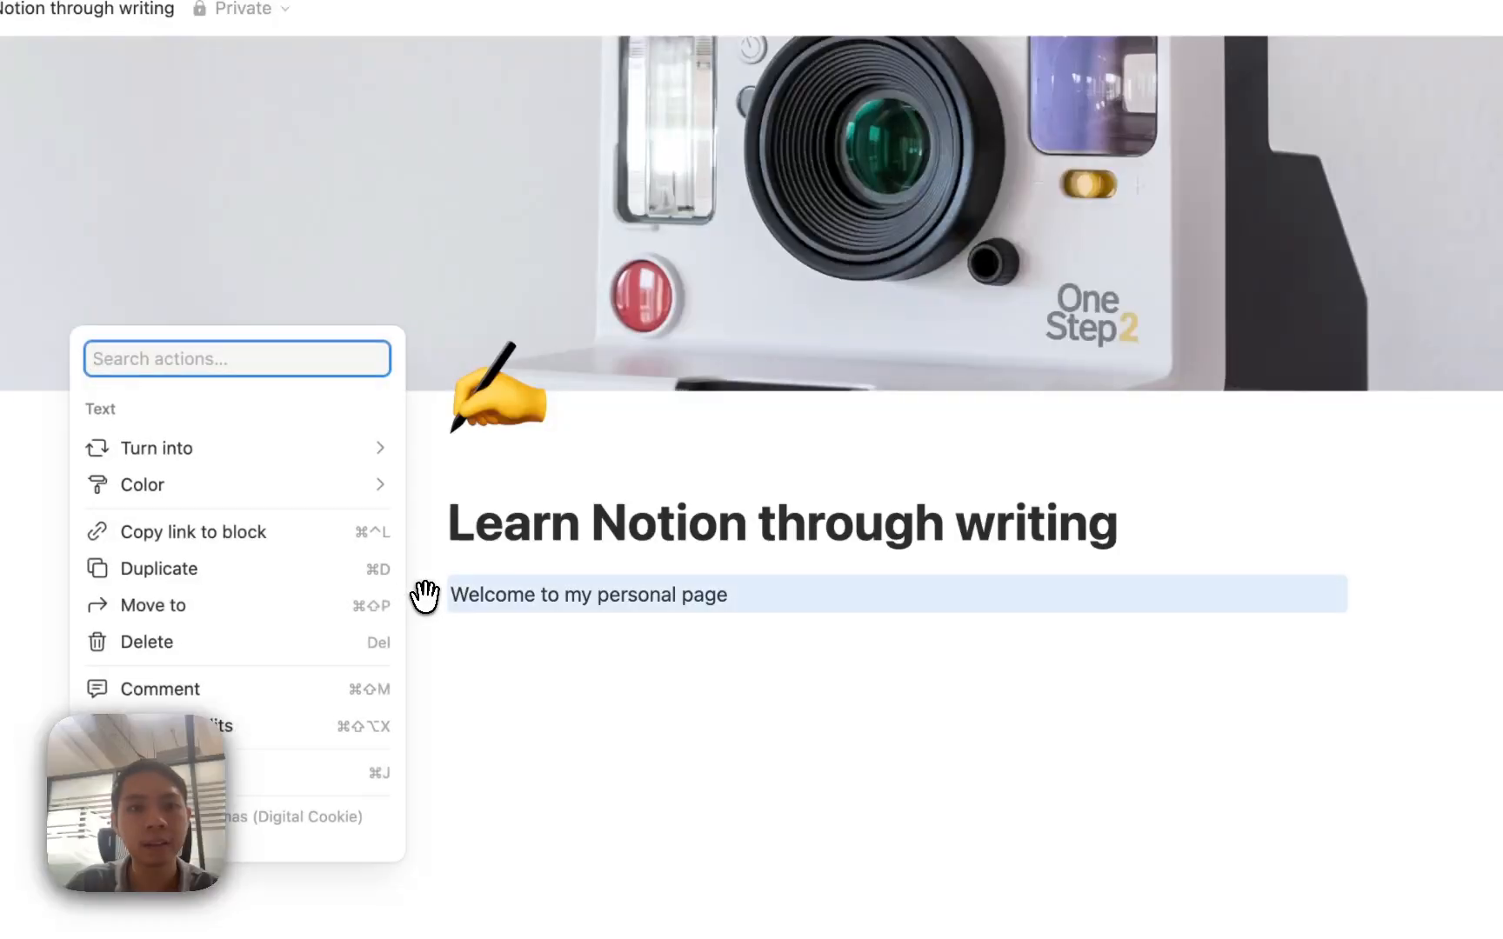
pyautogui.moveTo(304, 453)
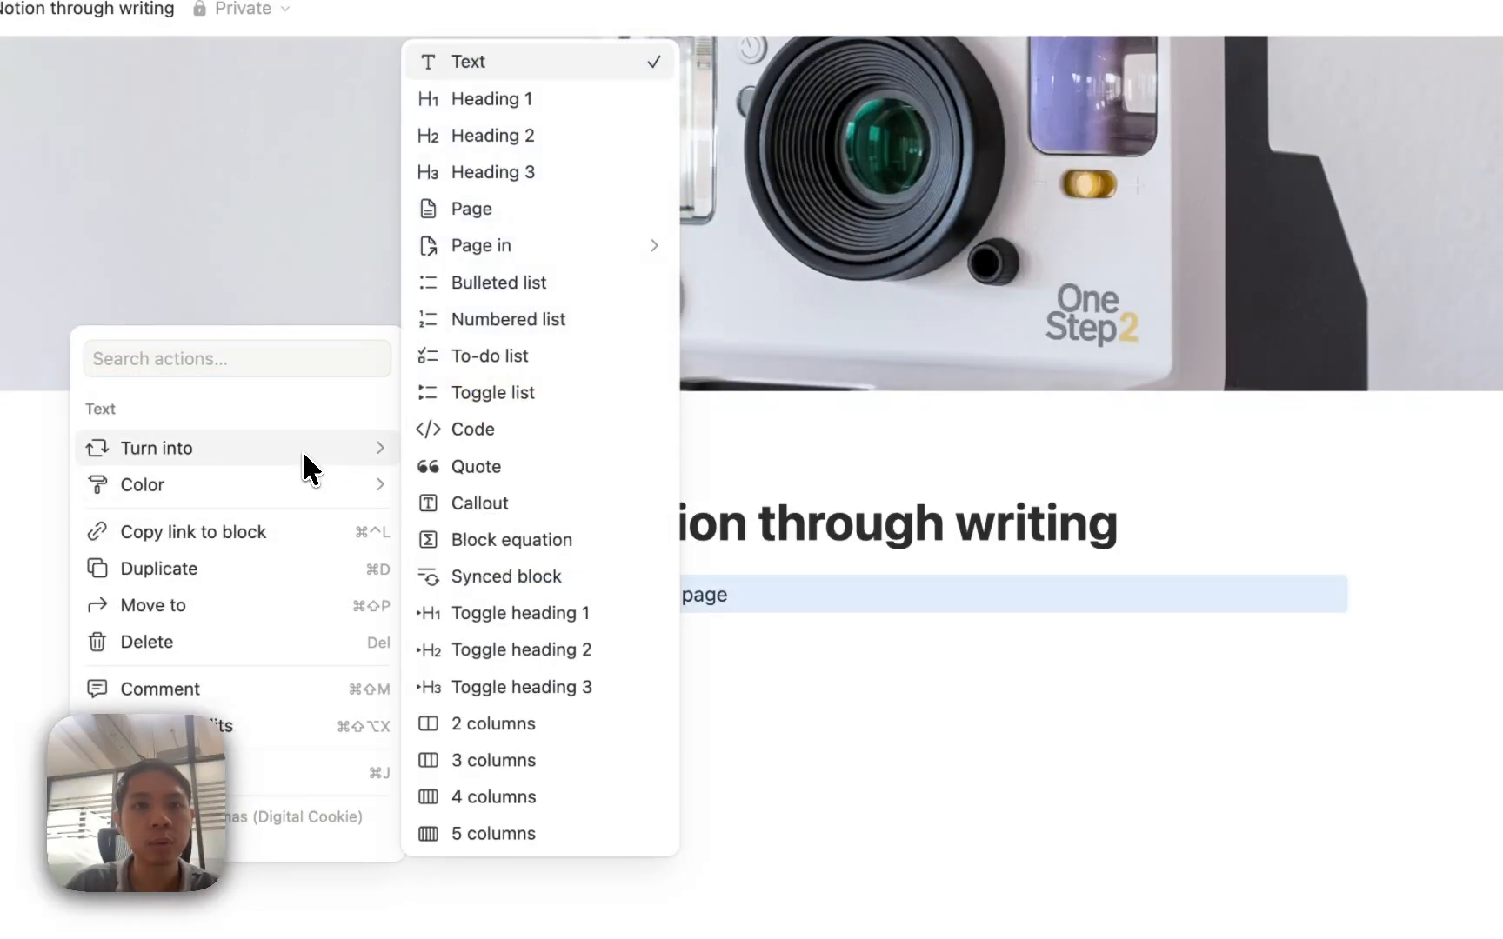
pyautogui.click(515, 137)
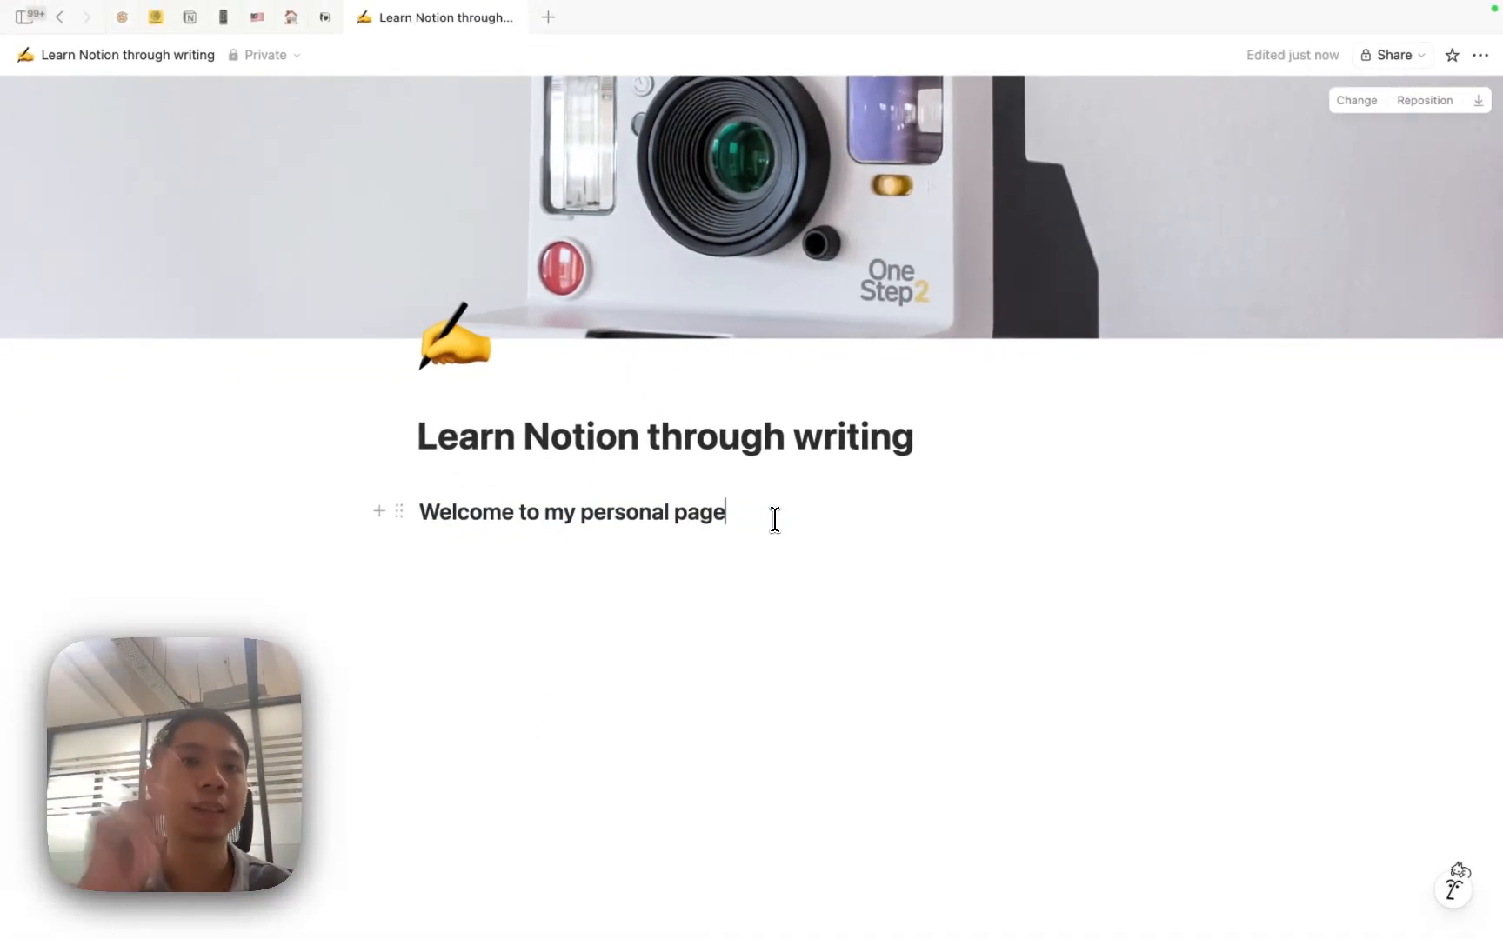
pyautogui.press('Return')
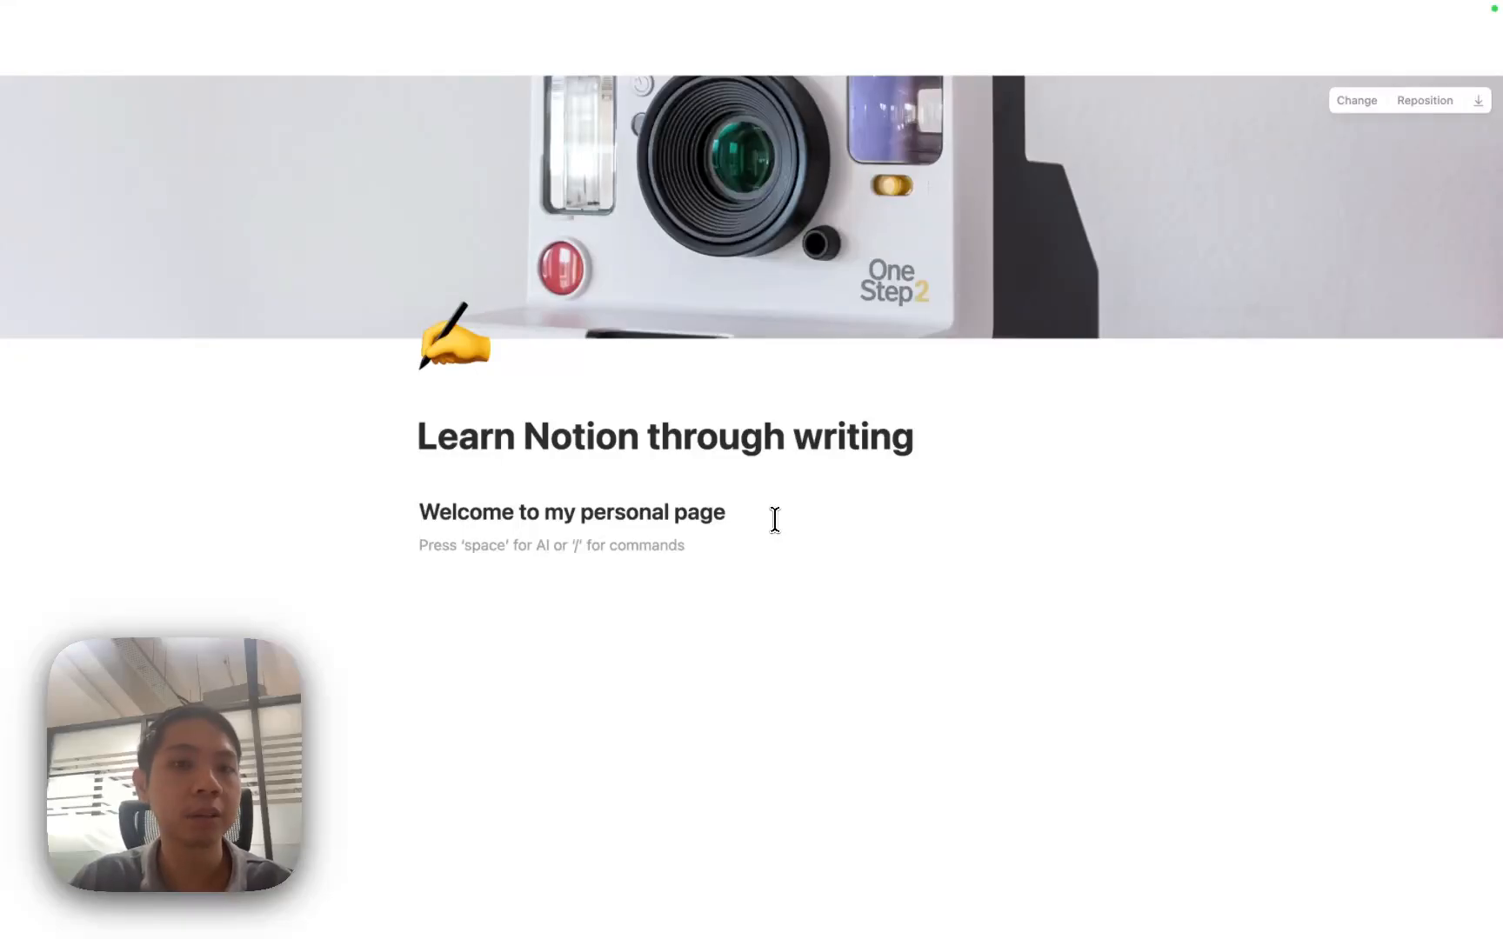
pyautogui.press('BackSpace')
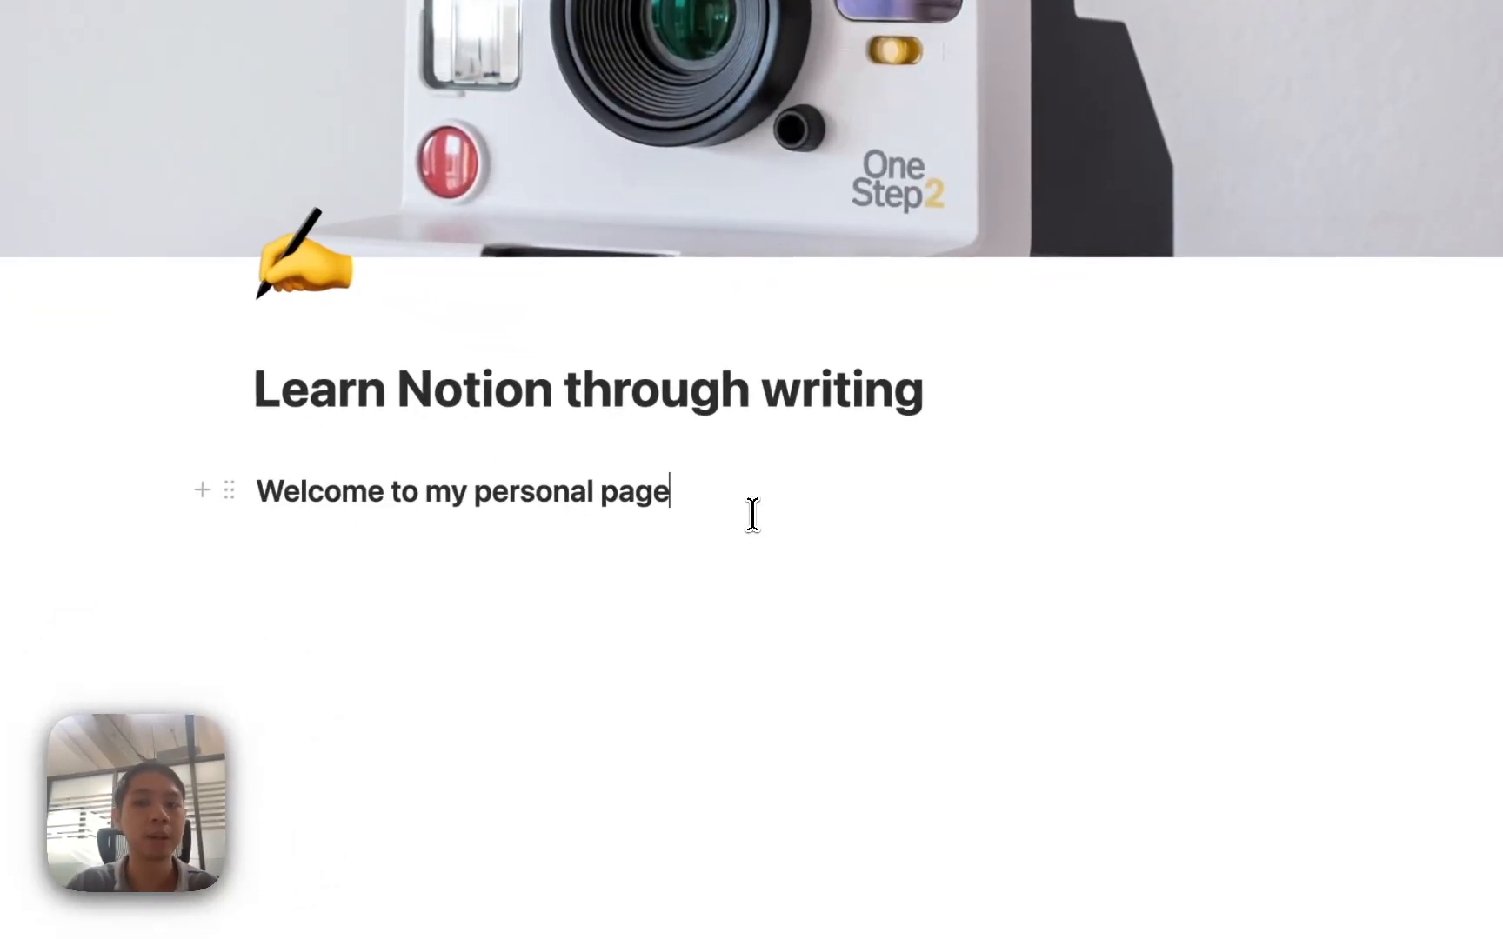
pyautogui.press('Return')
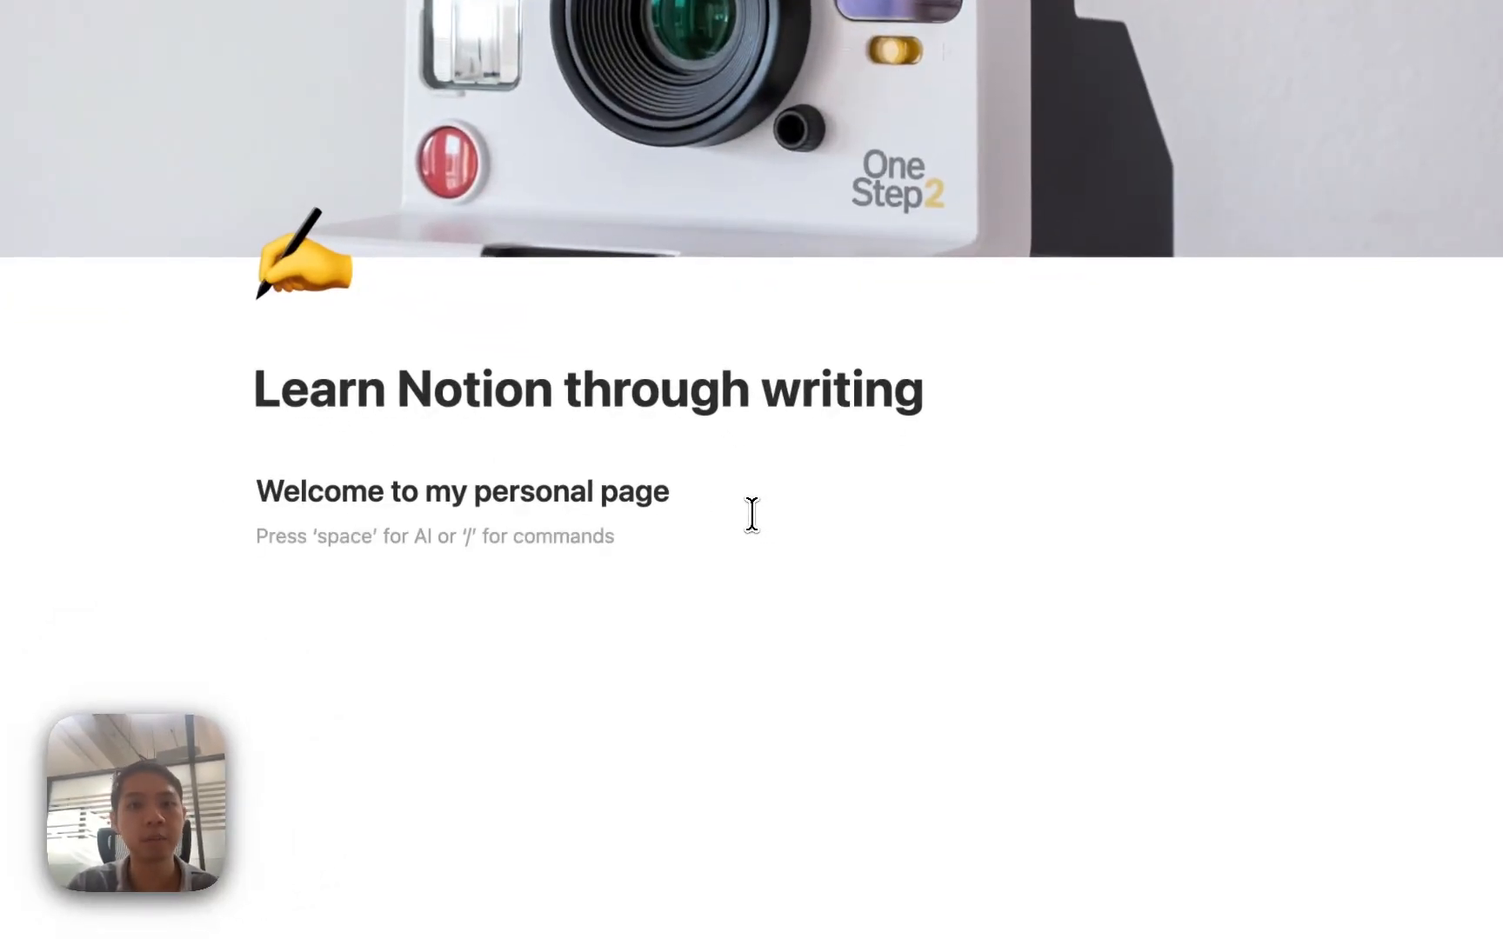
# Step: Write "kkfksdfksfkdfs" several blank lines below the welcome heading and move that block up under the heading
pyautogui.press('Return')
pyautogui.press('Return')
pyautogui.press('Return')
pyautogui.press('Return')
pyautogui.press('Return')
pyautogui.press('Return')
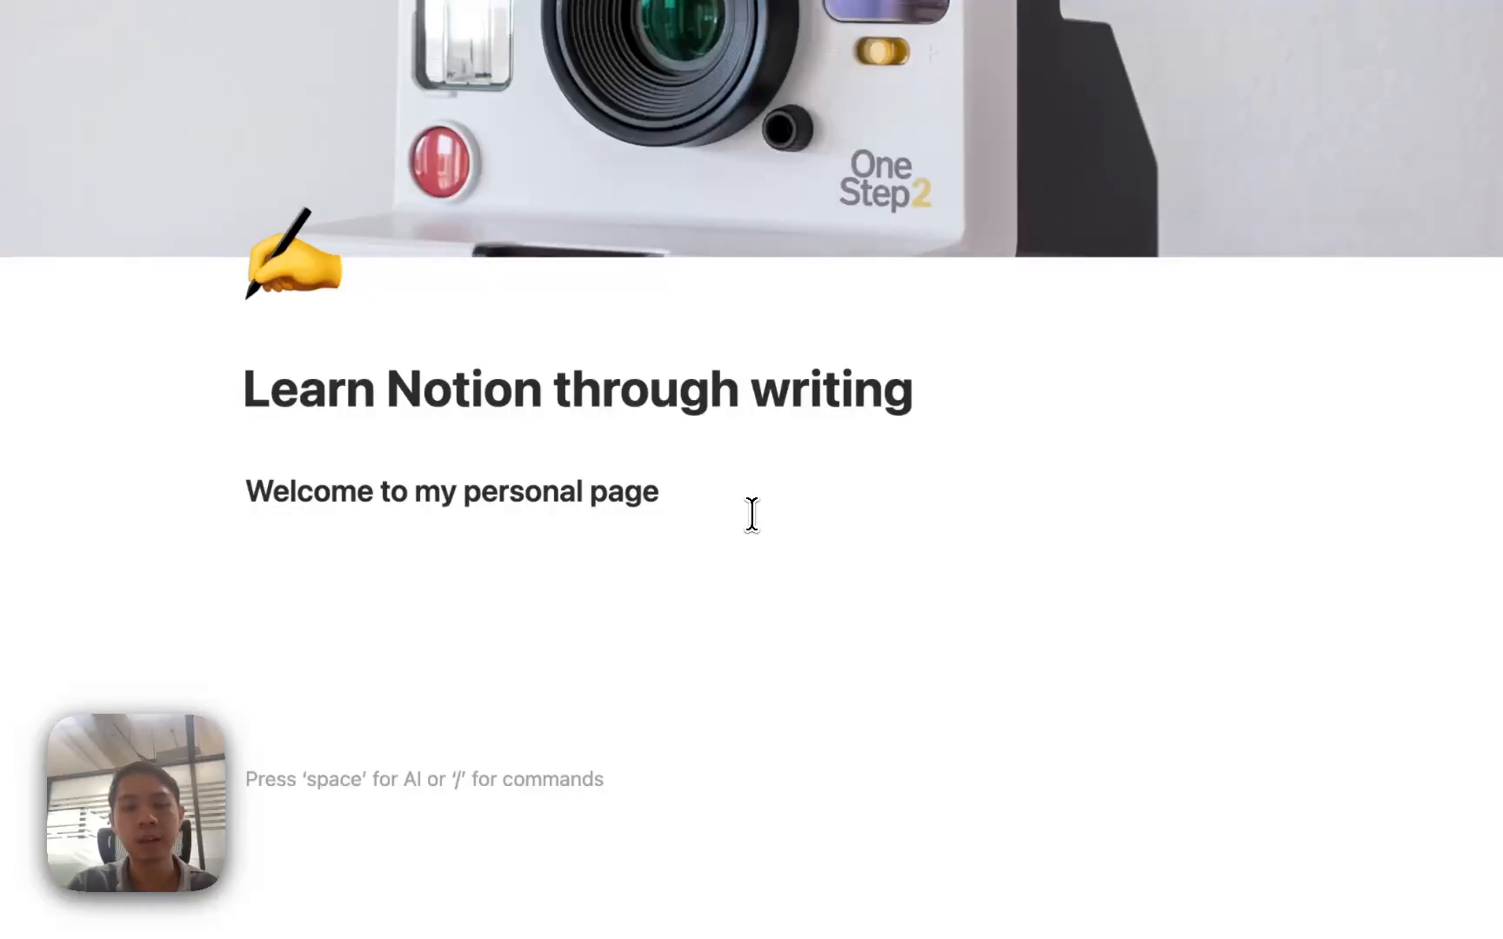
pyautogui.write('kkfksdfksfkdfs')
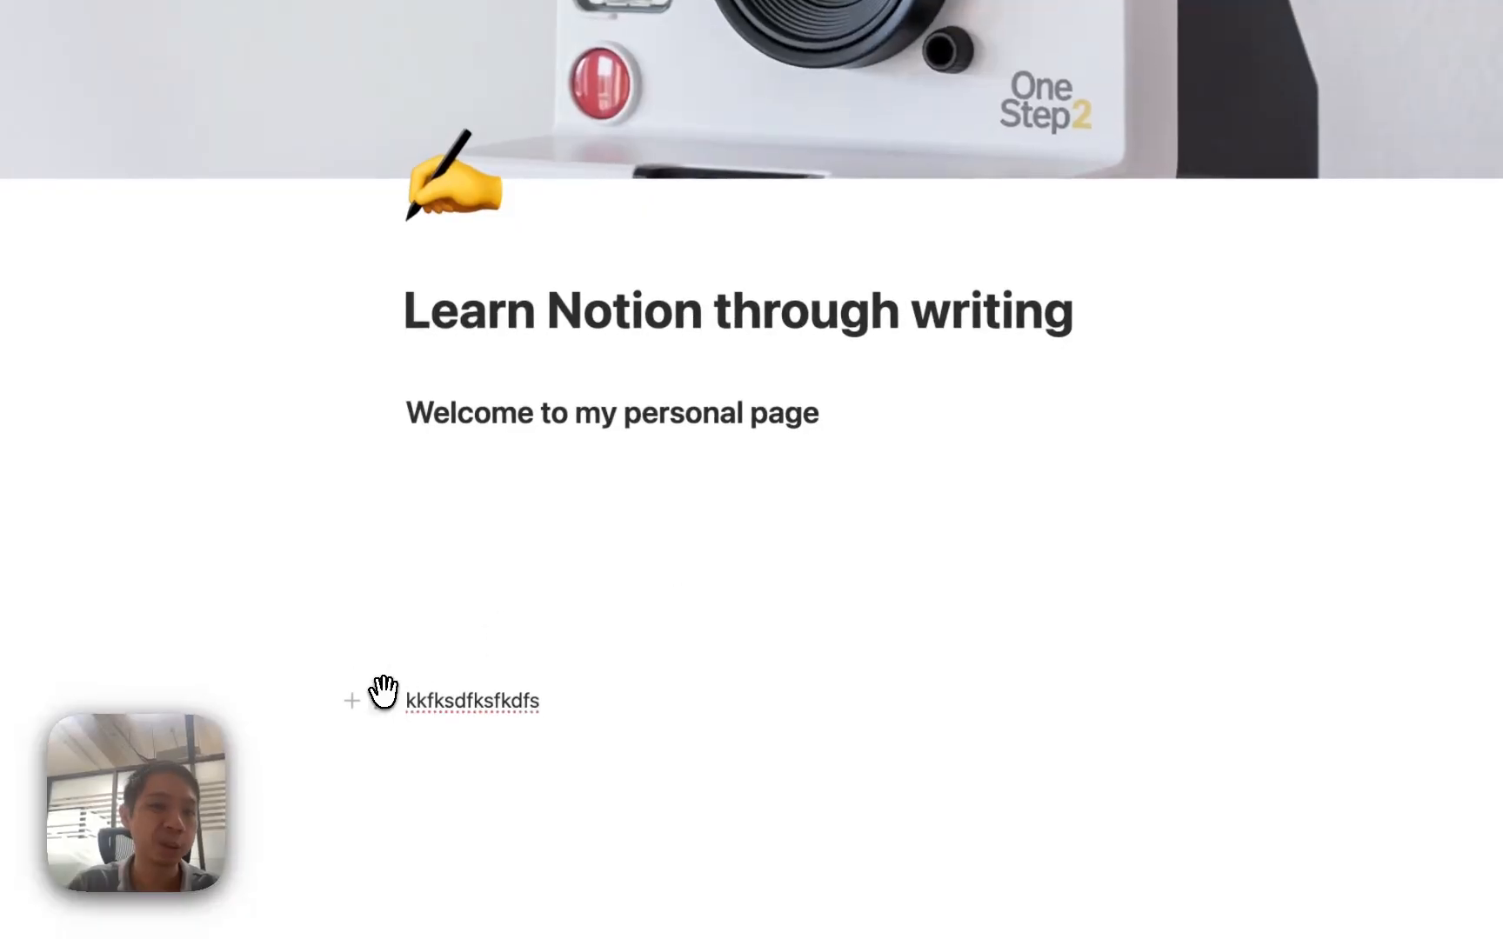
pyautogui.moveTo(394, 725); pyautogui.dragTo(655, 595)
pyautogui.moveTo(736, 526); pyautogui.dragTo(764, 463)
# Step: Delete the nonsense text and the extra blank lines below the welcome heading, keeping one empty line
pyautogui.click(584, 684)
pyautogui.press('BackSpace')
pyautogui.press('BackSpace')
pyautogui.press('BackSpace')
pyautogui.press('BackSpace')
pyautogui.press('BackSpace')
pyautogui.press('BackSpace')
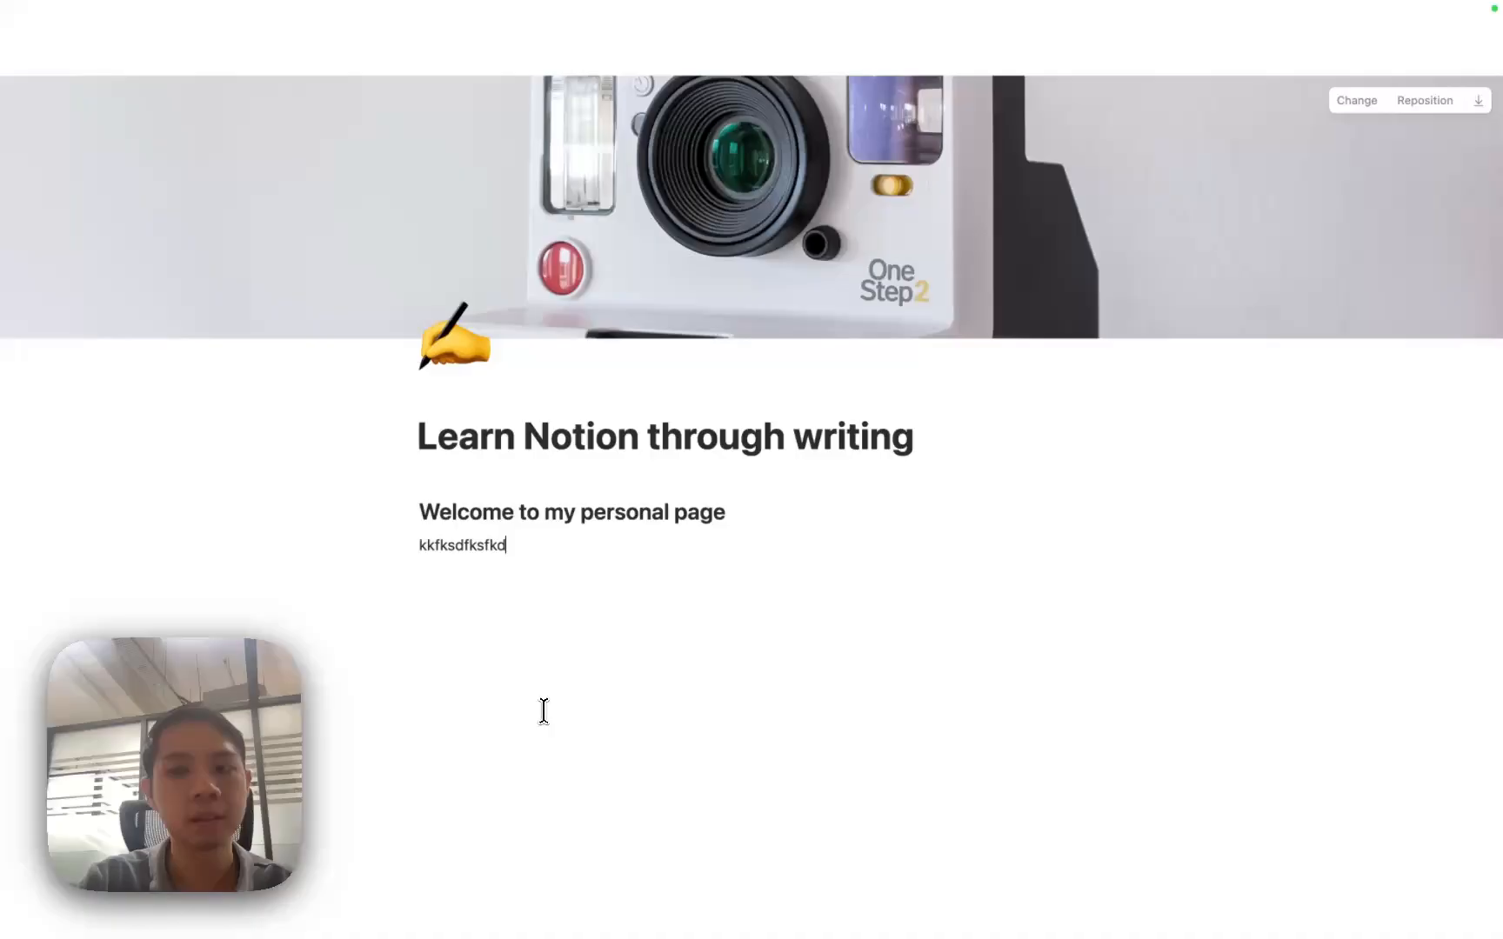
pyautogui.press('BackSpace')
pyautogui.press('BackSpace')
pyautogui.press('BackSpace')
pyautogui.press('BackSpace')
pyautogui.press('BackSpace')
pyautogui.press('BackSpace')
pyautogui.press('BackSpace')
pyautogui.press('BackSpace')
pyautogui.press('BackSpace')
pyautogui.press('BackSpace')
pyautogui.press('BackSpace')
pyautogui.press('BackSpace')
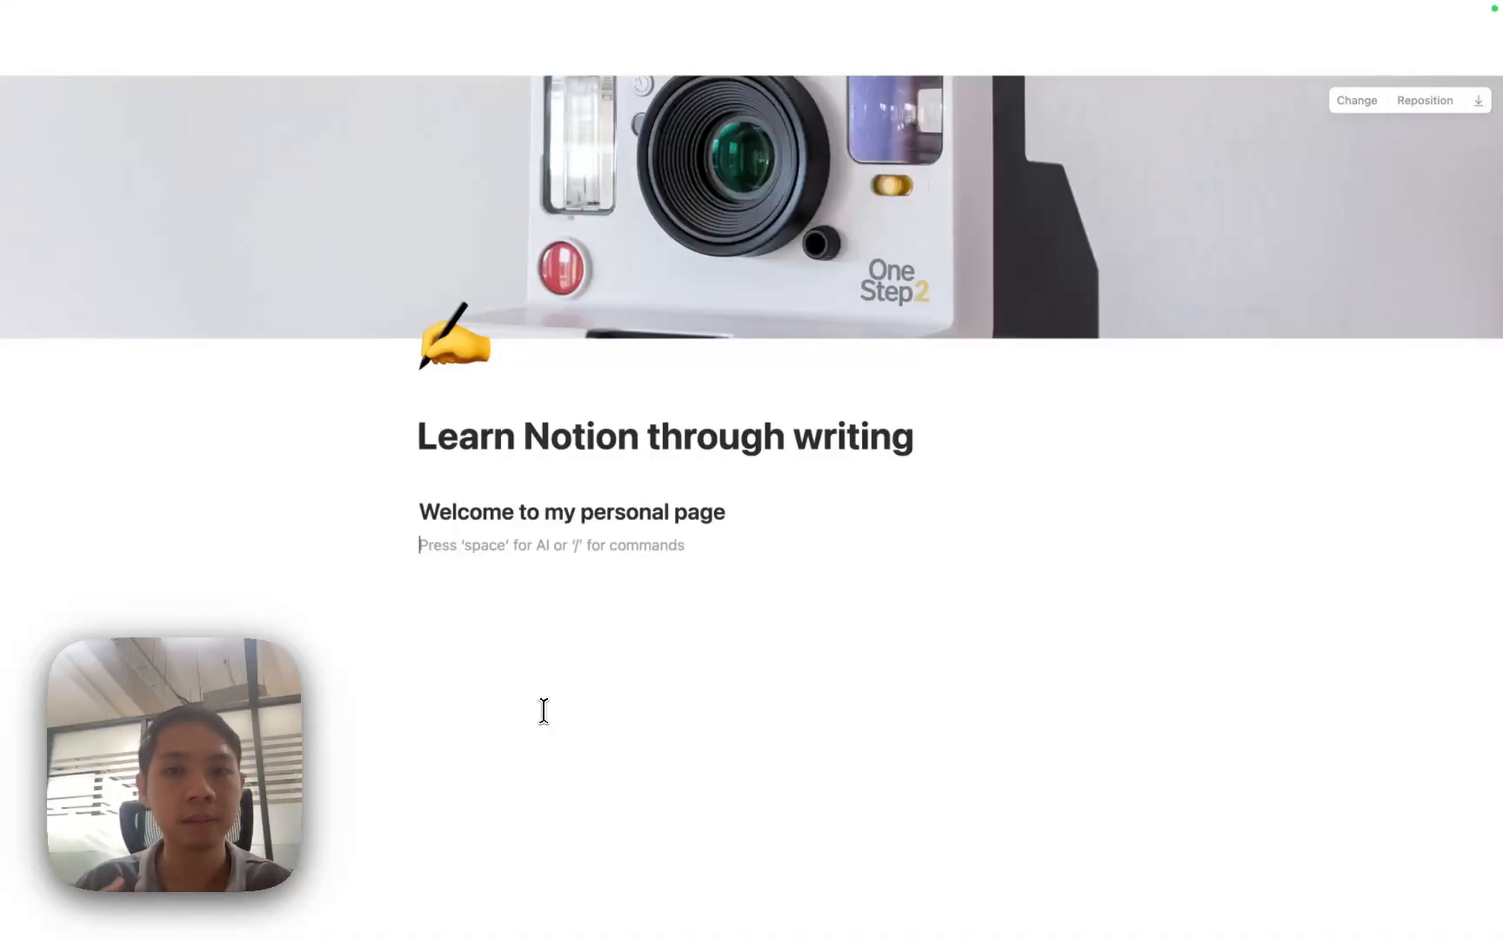
# Step: Insert an Image block on the empty line below the "Welcome to my personal page" heading
pyautogui.write('/')
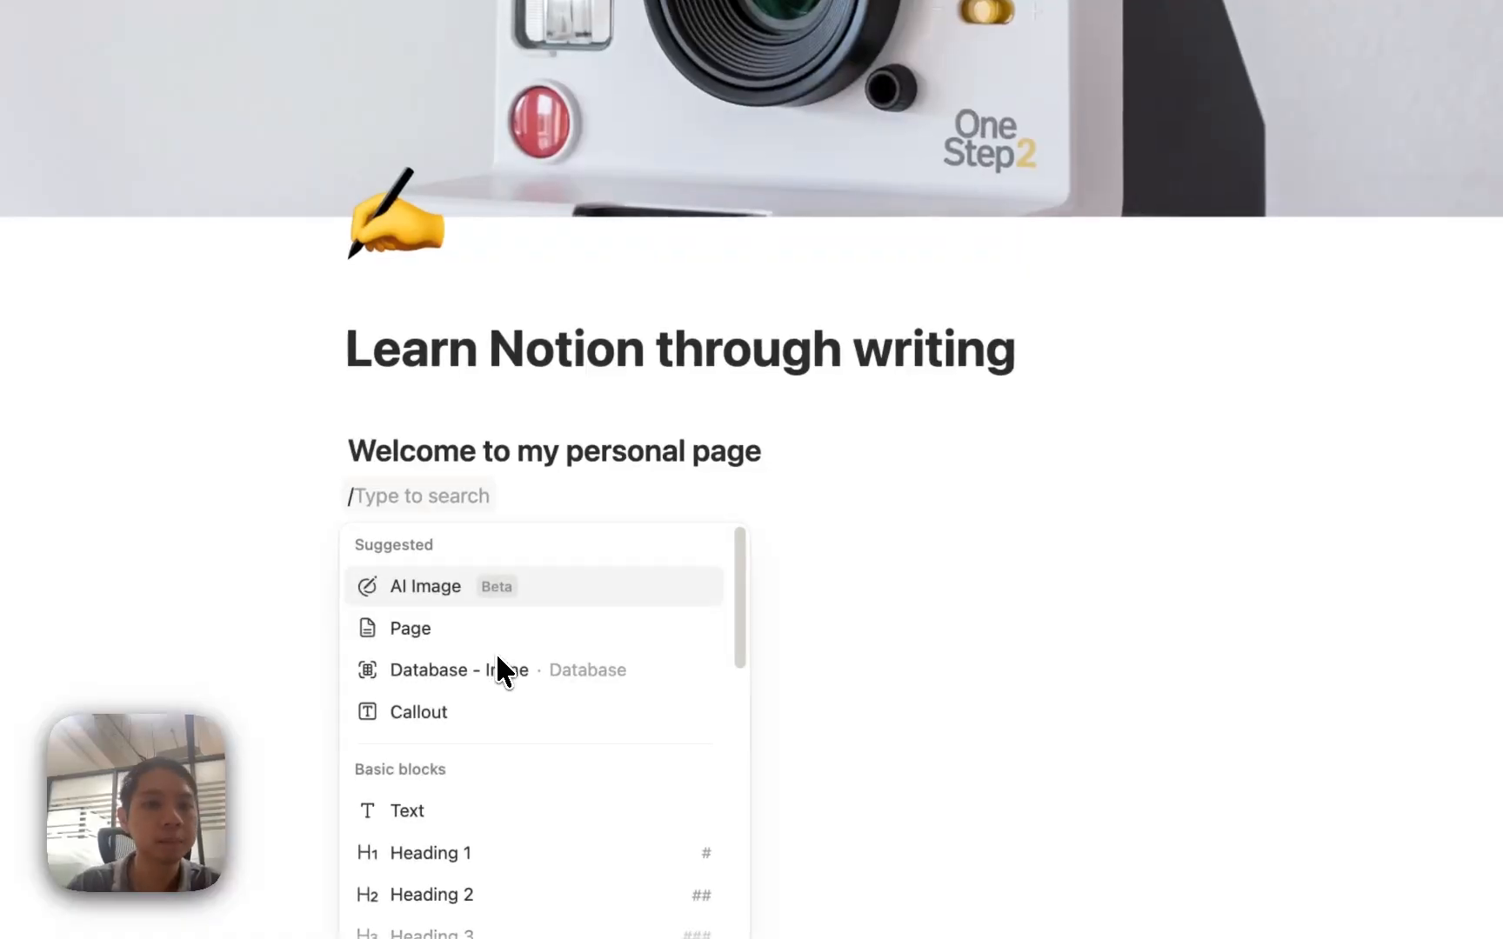
pyautogui.scroll(-3, 487, 823)
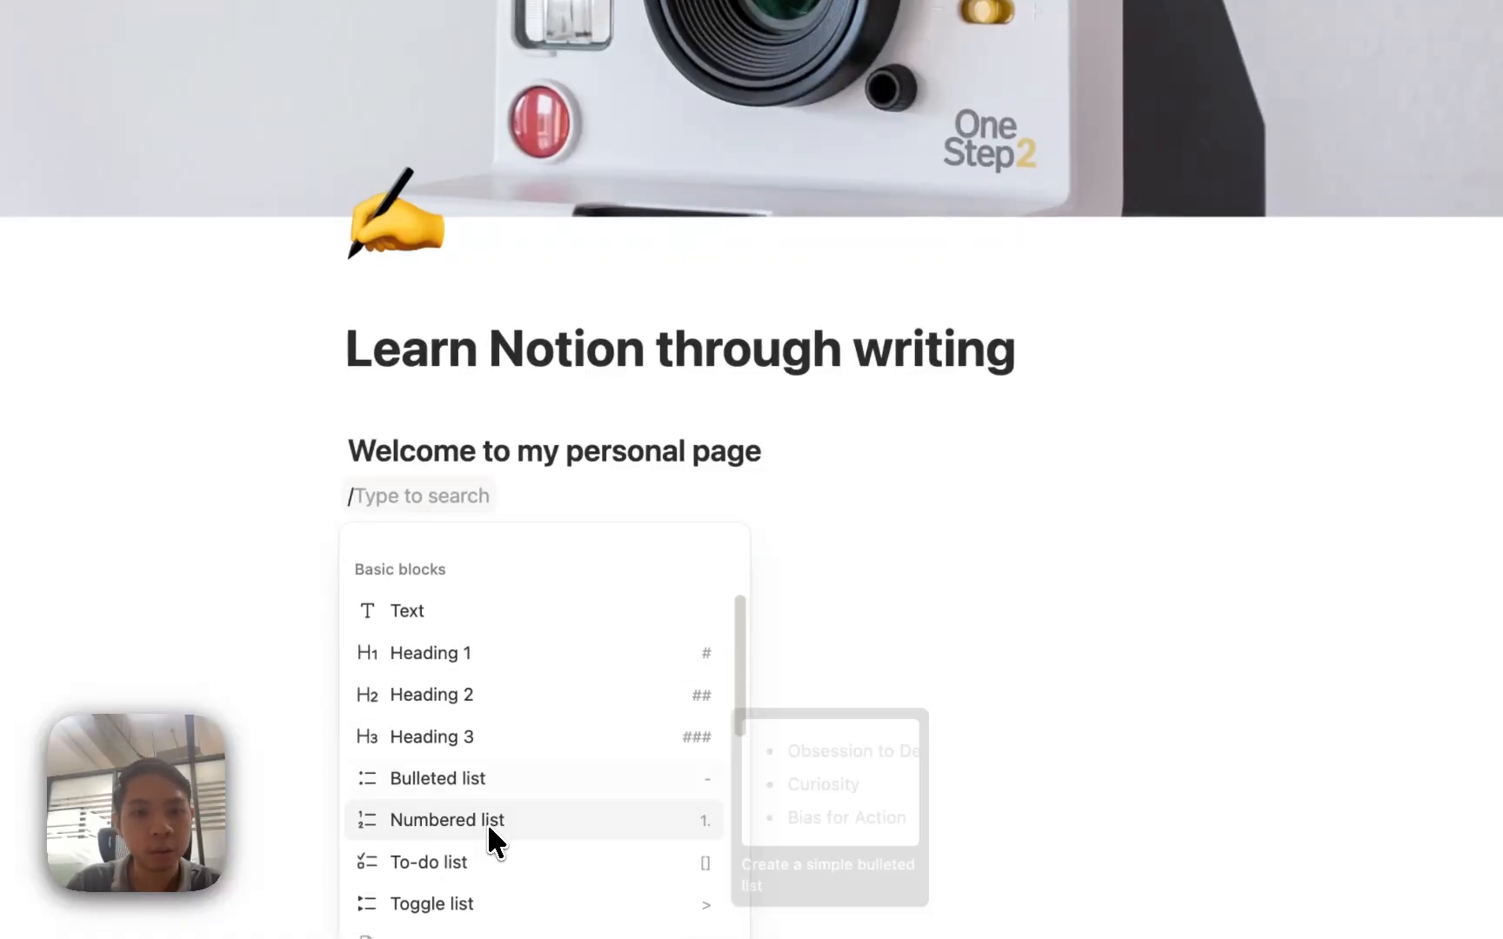
pyautogui.scroll(-5, 490, 826)
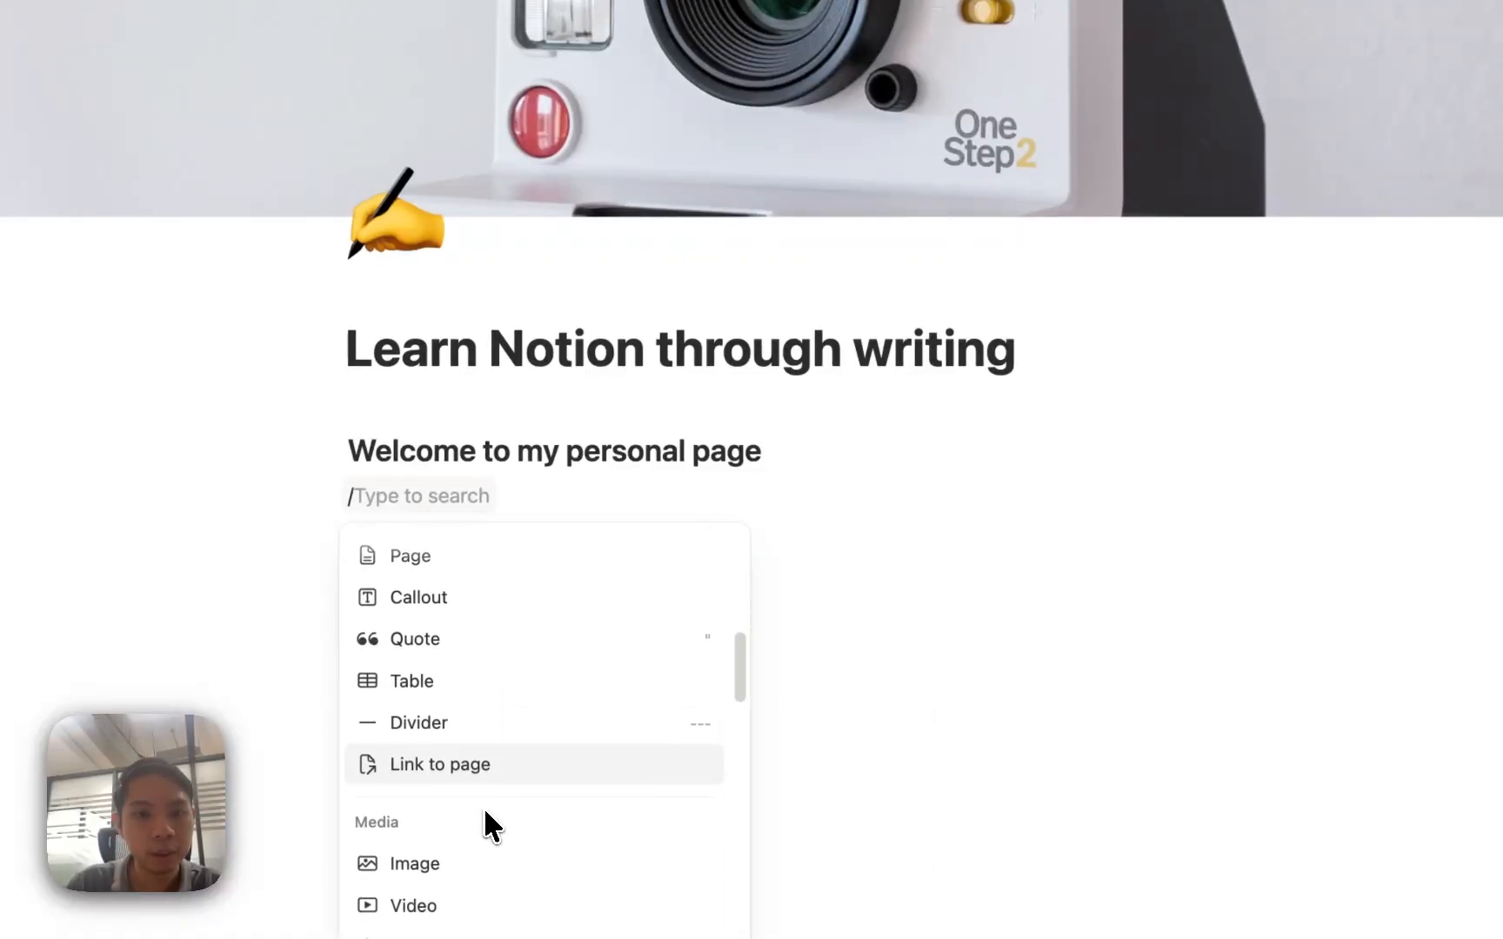
pyautogui.scroll(-3, 426, 842)
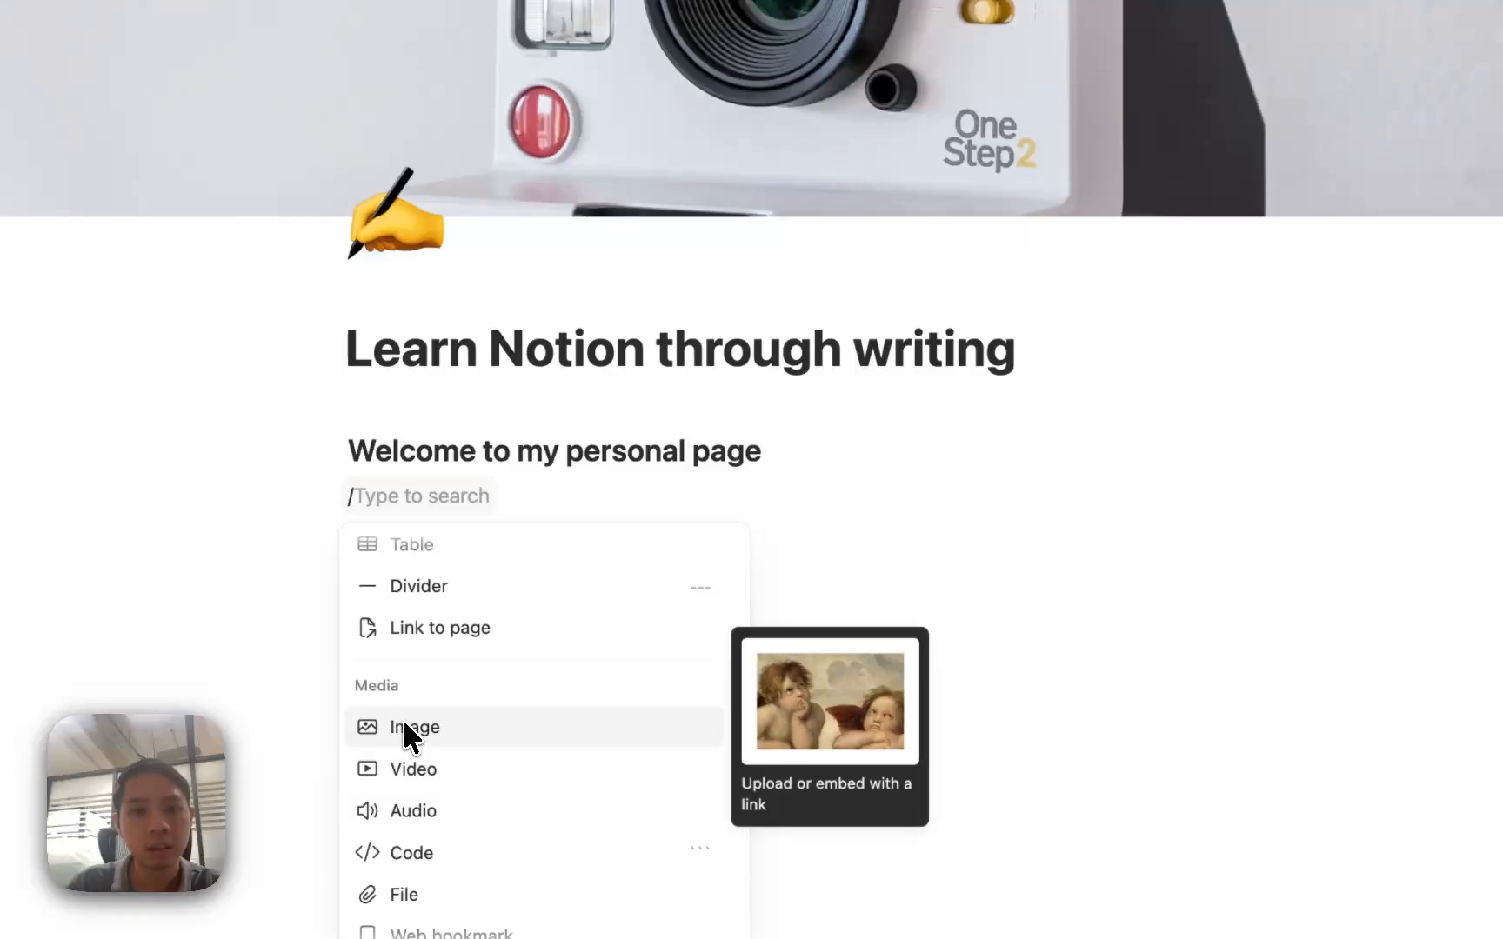
pyautogui.scroll(-1, 436, 839)
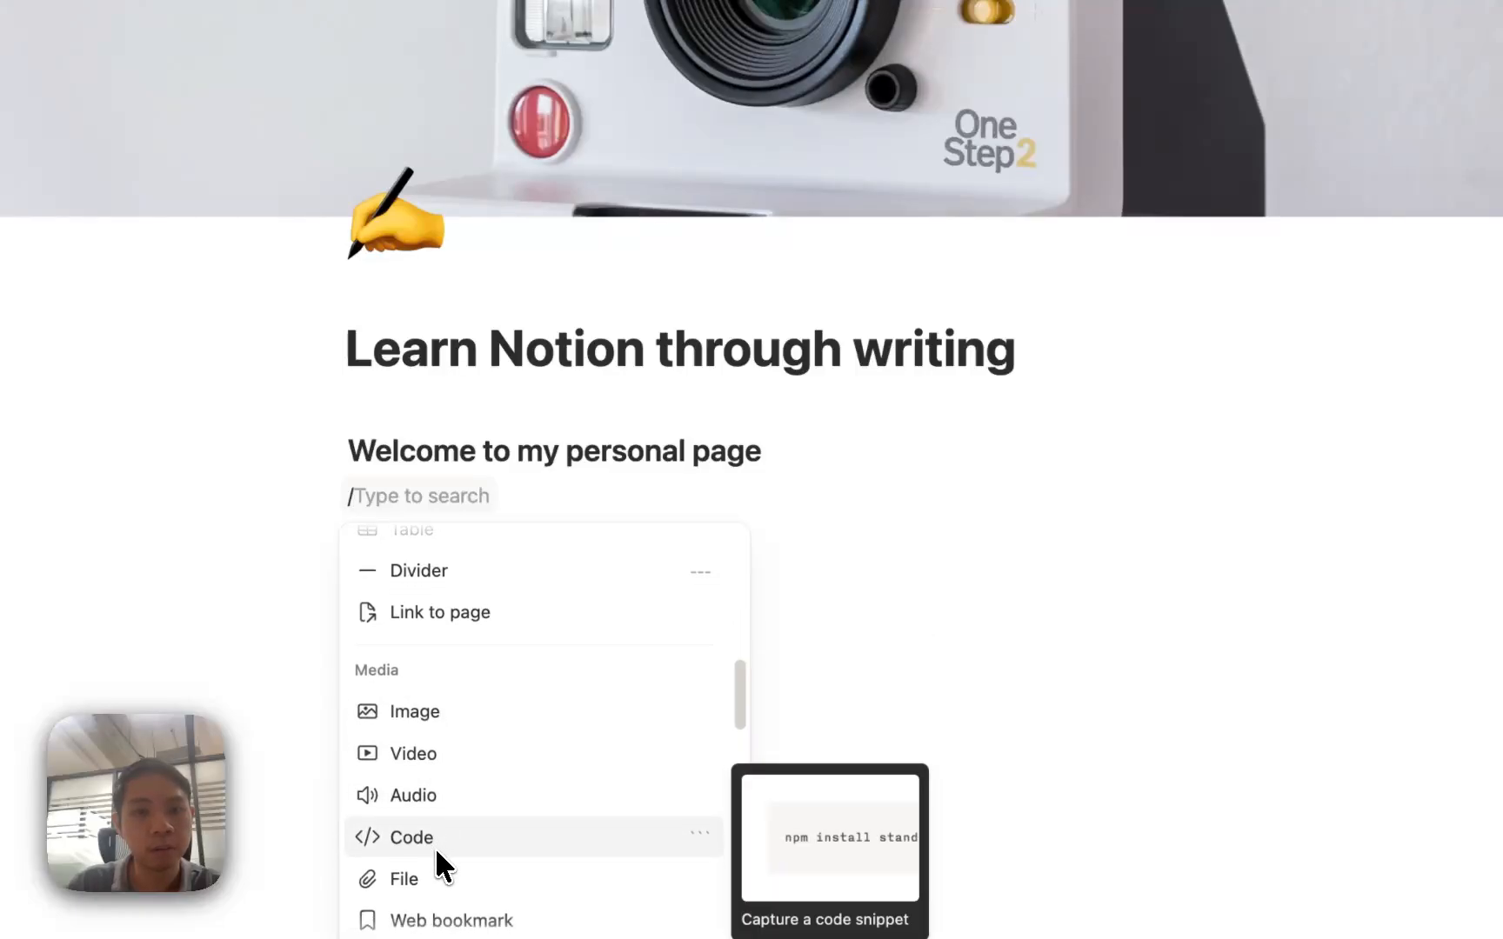
pyautogui.scroll(-1, 435, 857)
pyautogui.click(436, 859)
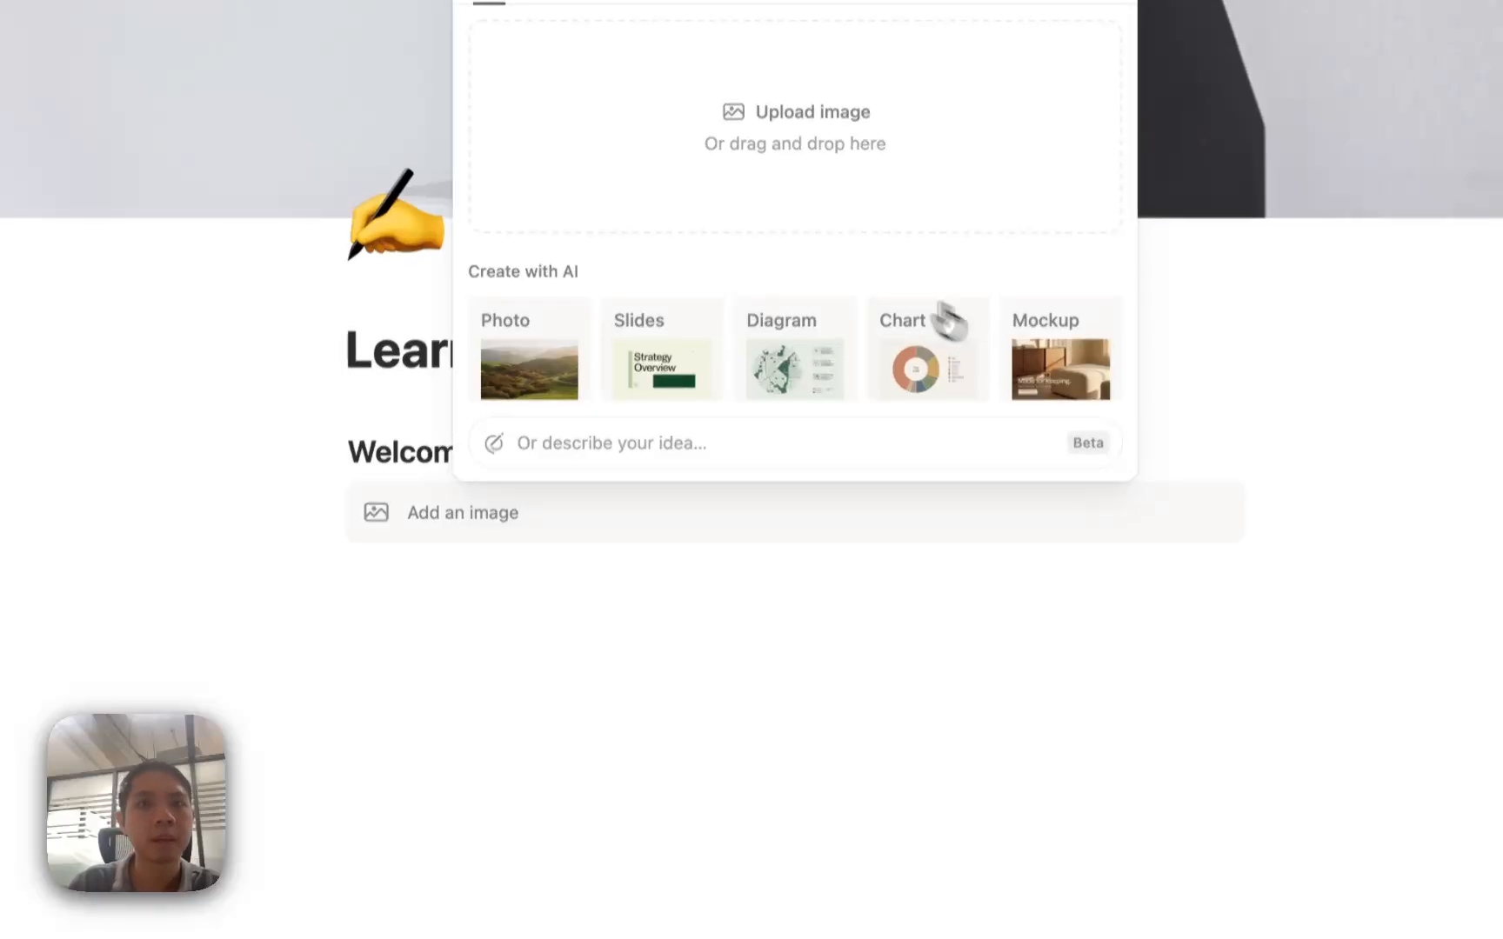
# Step: Search Unsplash for "handsome guy" and fill the image block with the photo of the man in a black sweater
pyautogui.click(637, 189)
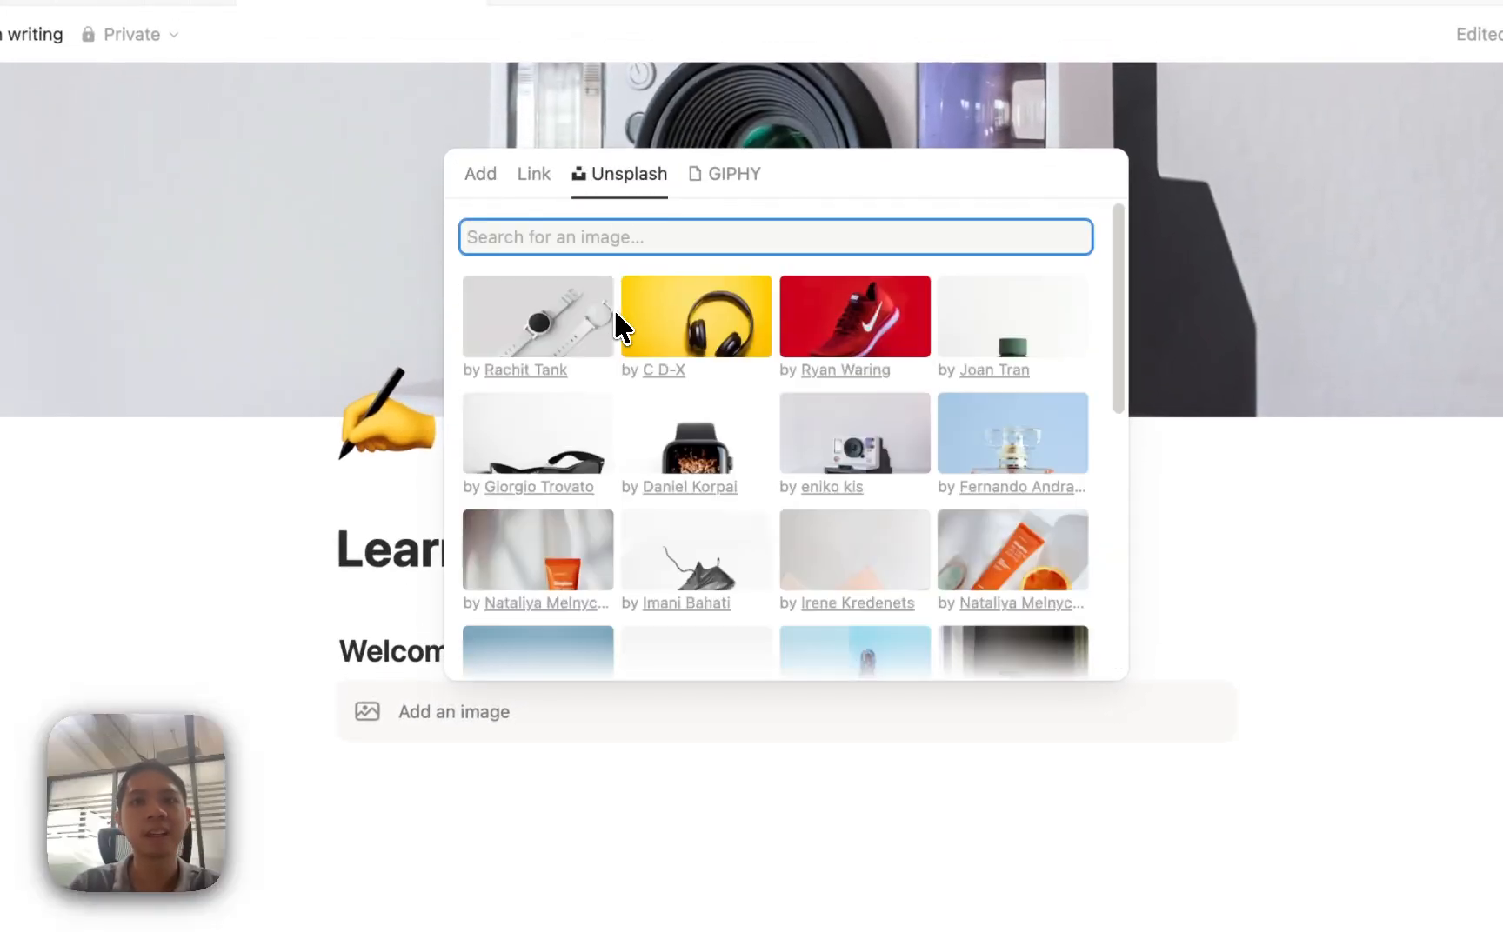
pyautogui.write('handsome guy')
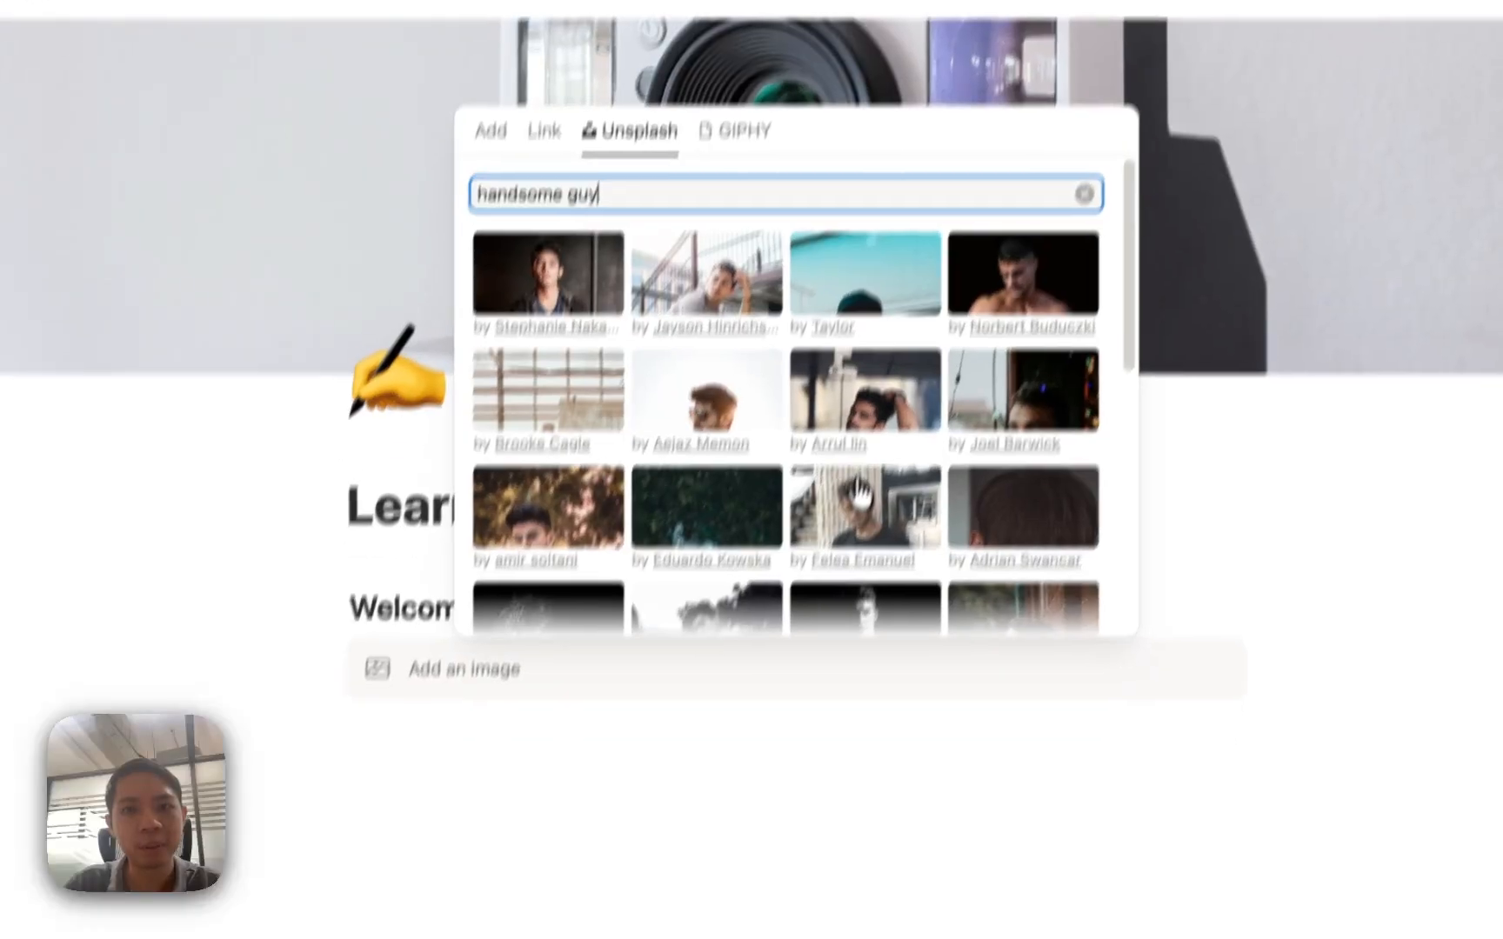
pyautogui.click(857, 494)
# Step: Narrow the inserted photo by pulling its side edge inward
pyautogui.scroll(-1, 909, 621)
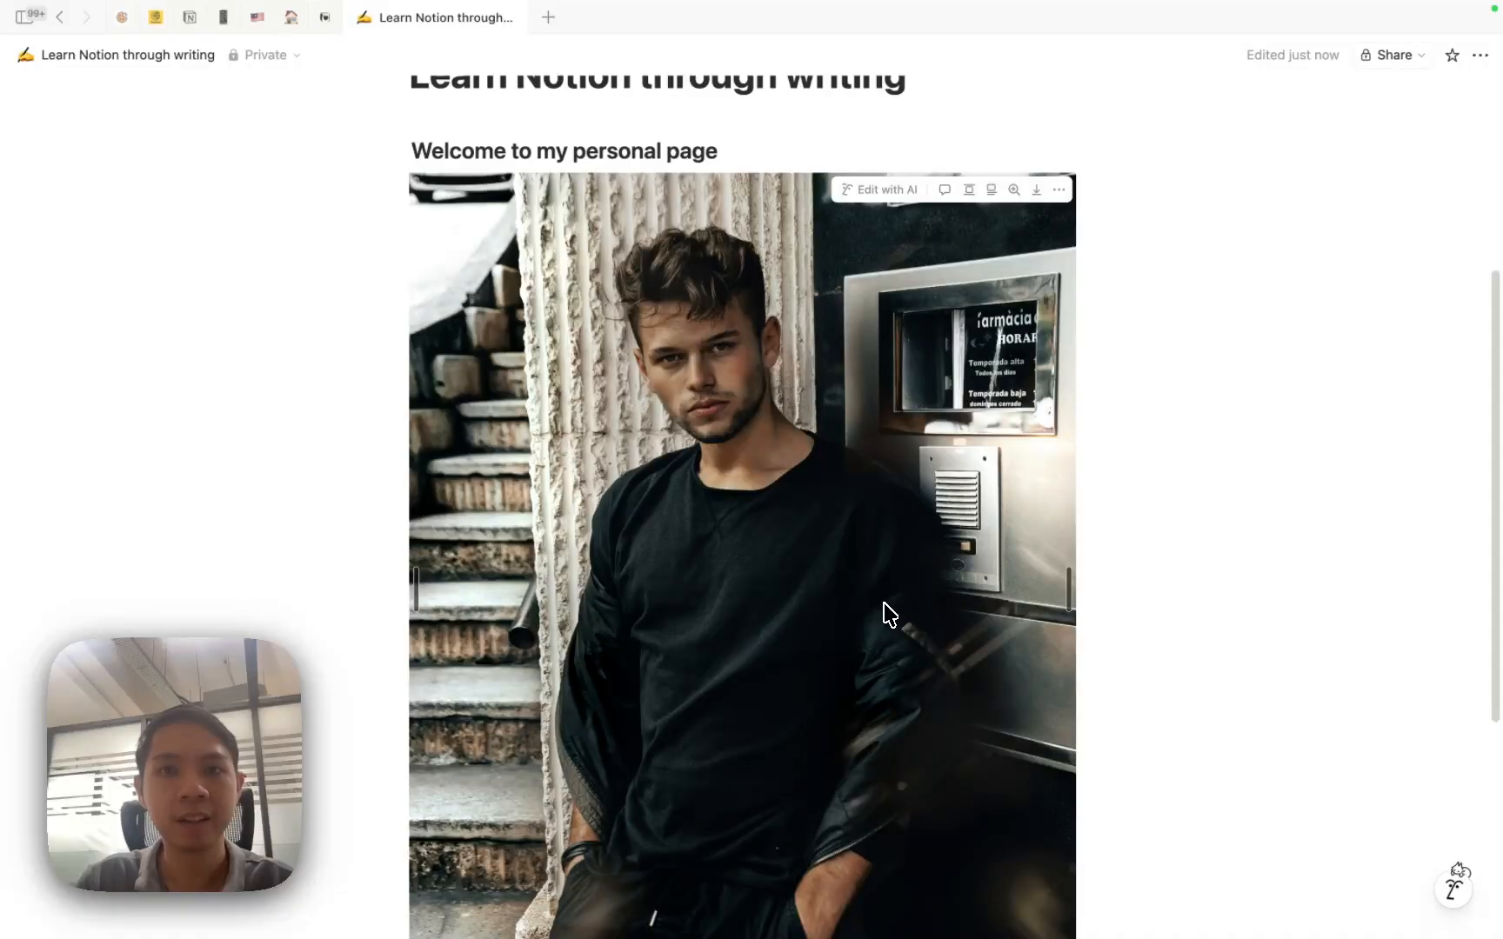
pyautogui.scroll(-3, 885, 605)
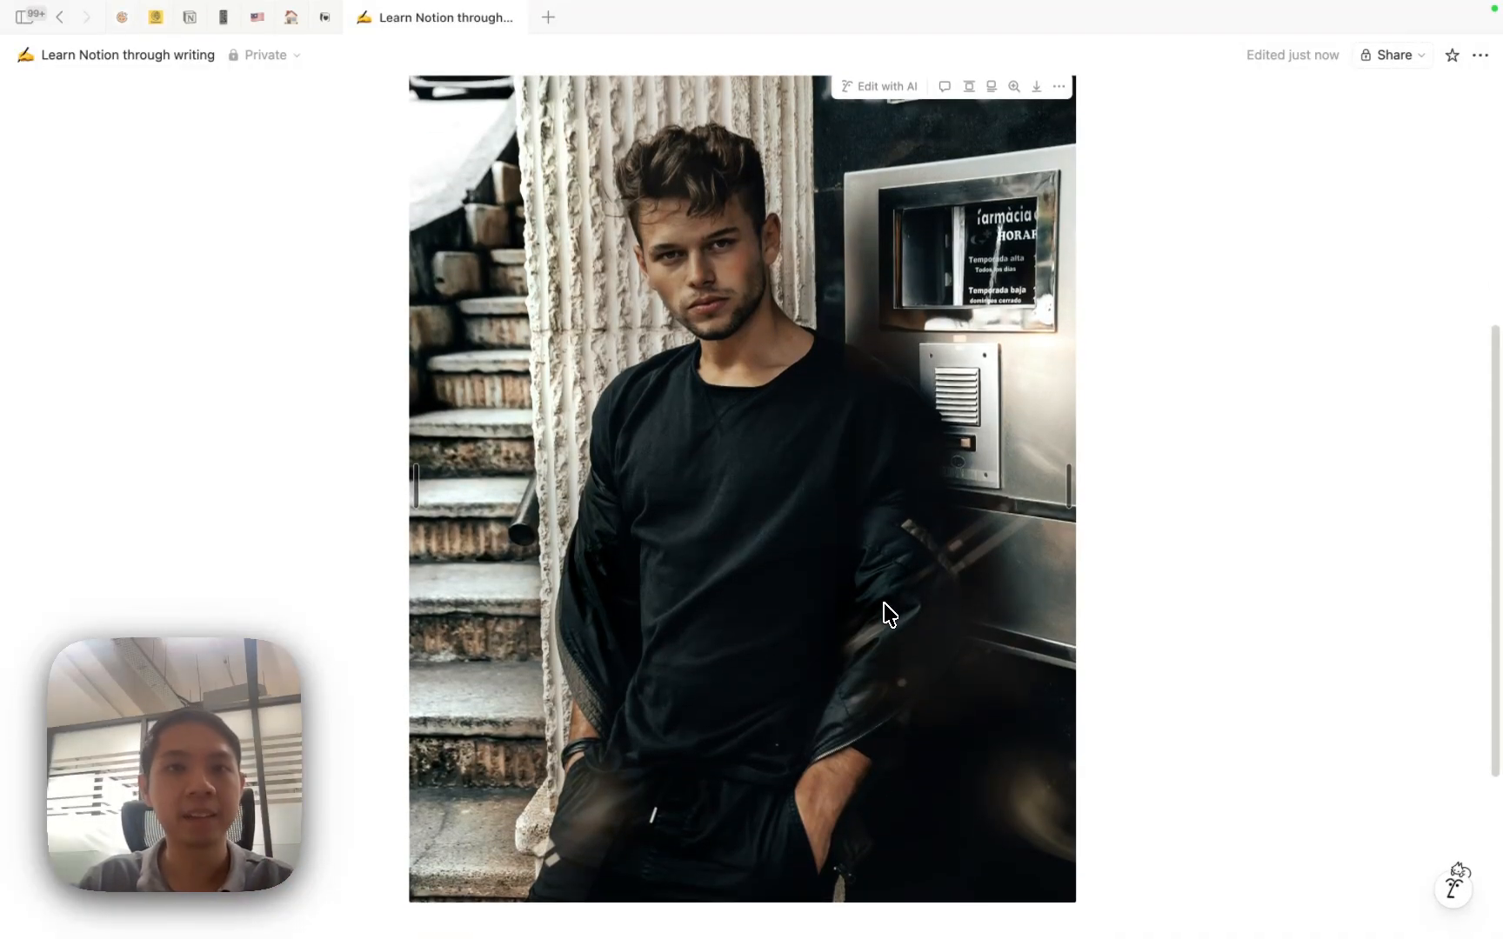
pyautogui.scroll(2, 884, 602)
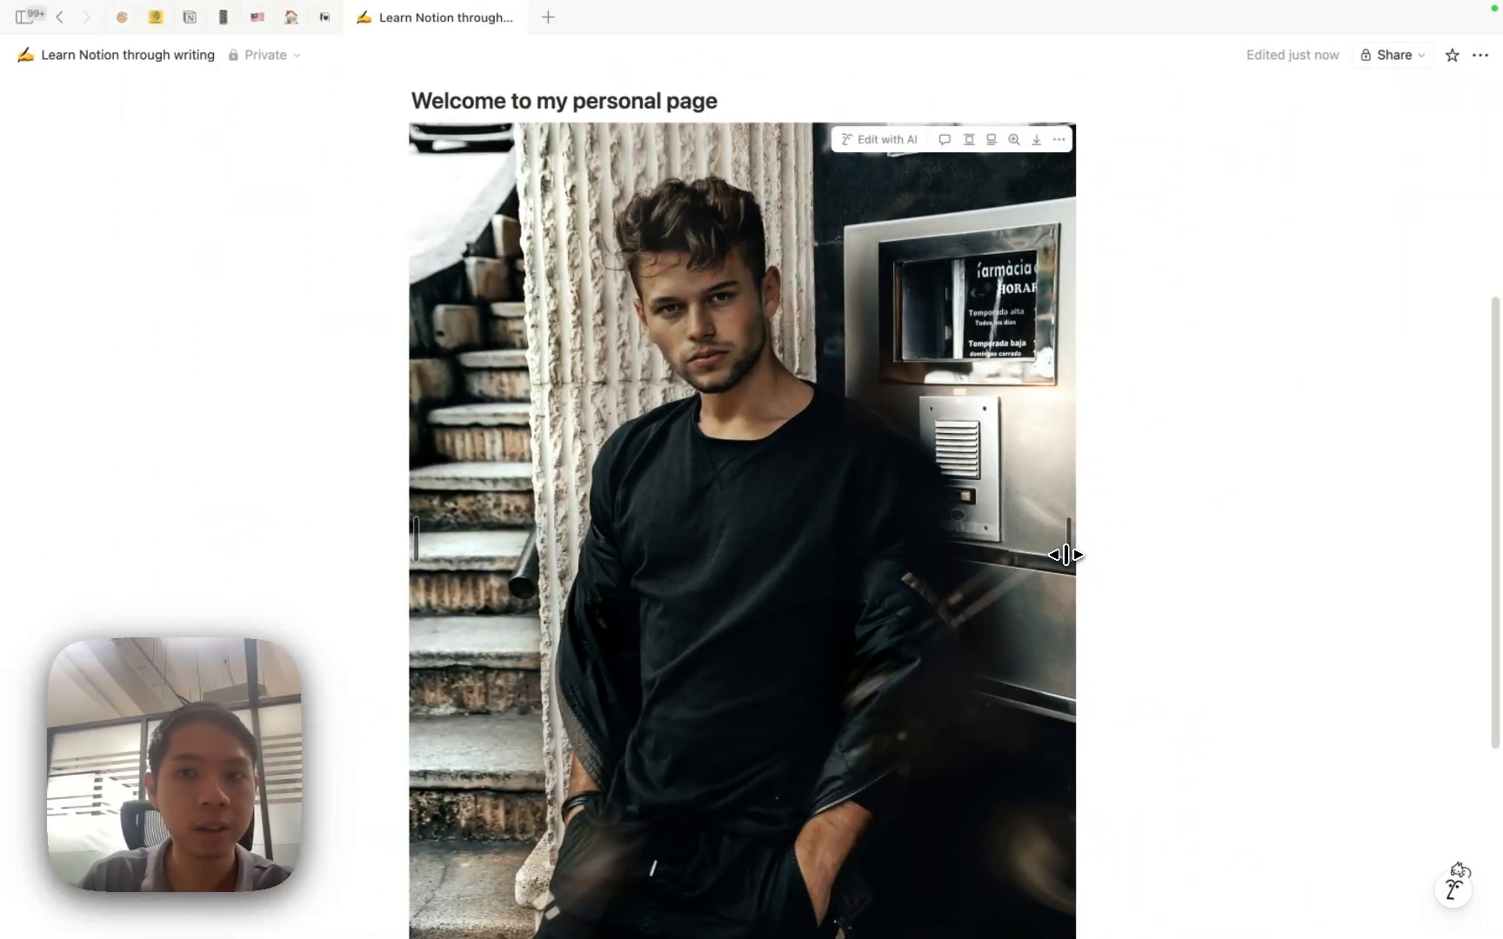
pyautogui.moveTo(1066, 555); pyautogui.dragTo(915, 531)
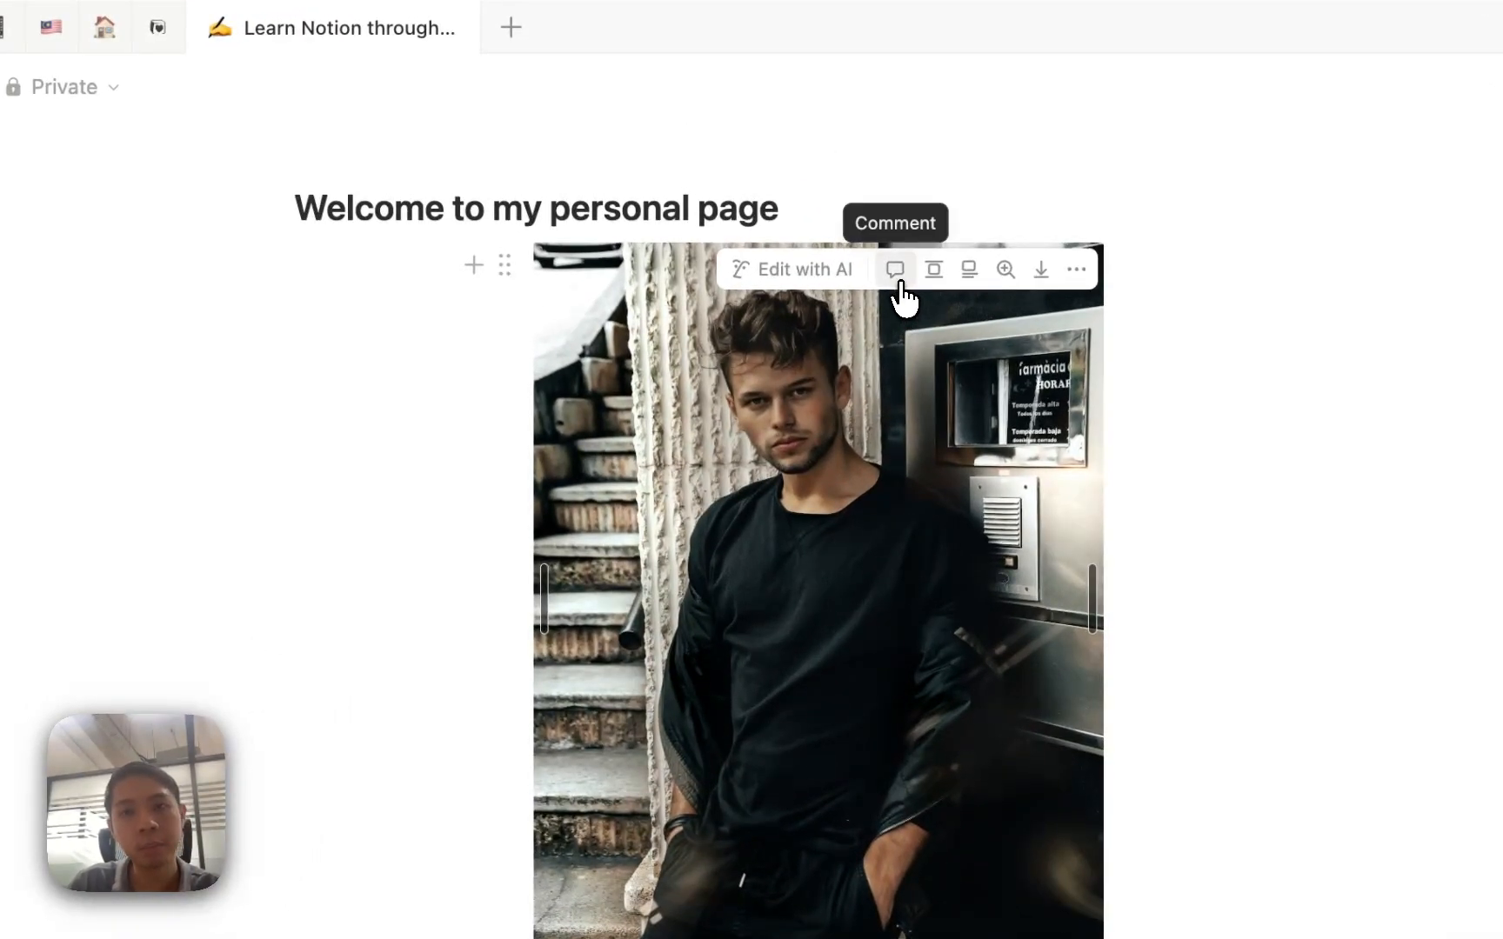
# Step: Add the comment "please upload your real photo" to the image
pyautogui.click(896, 270)
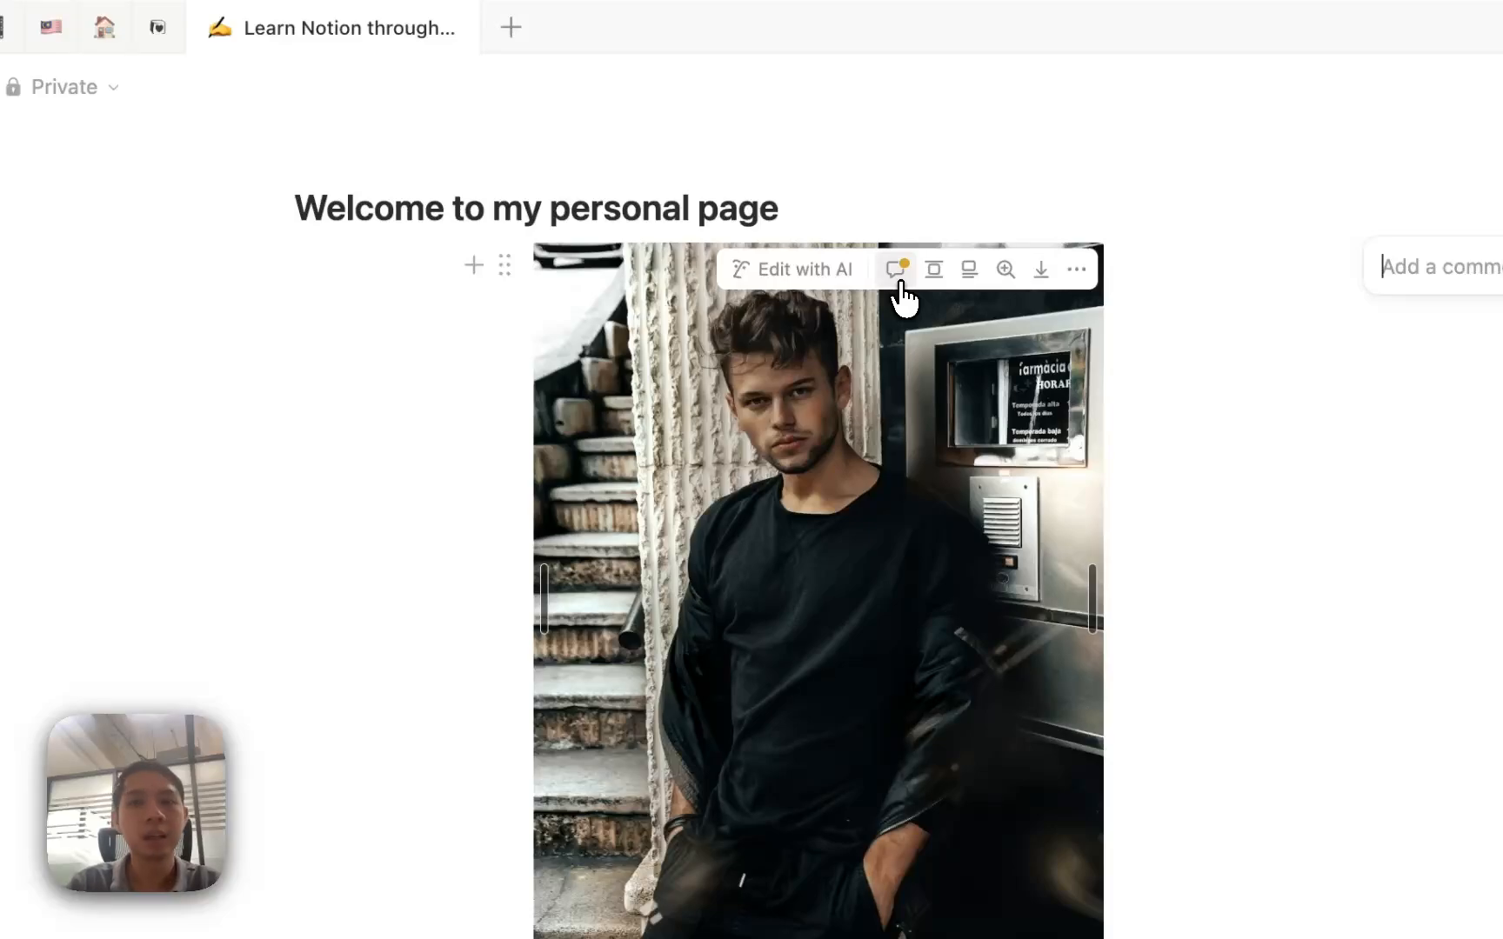
pyautogui.write('please uploa')
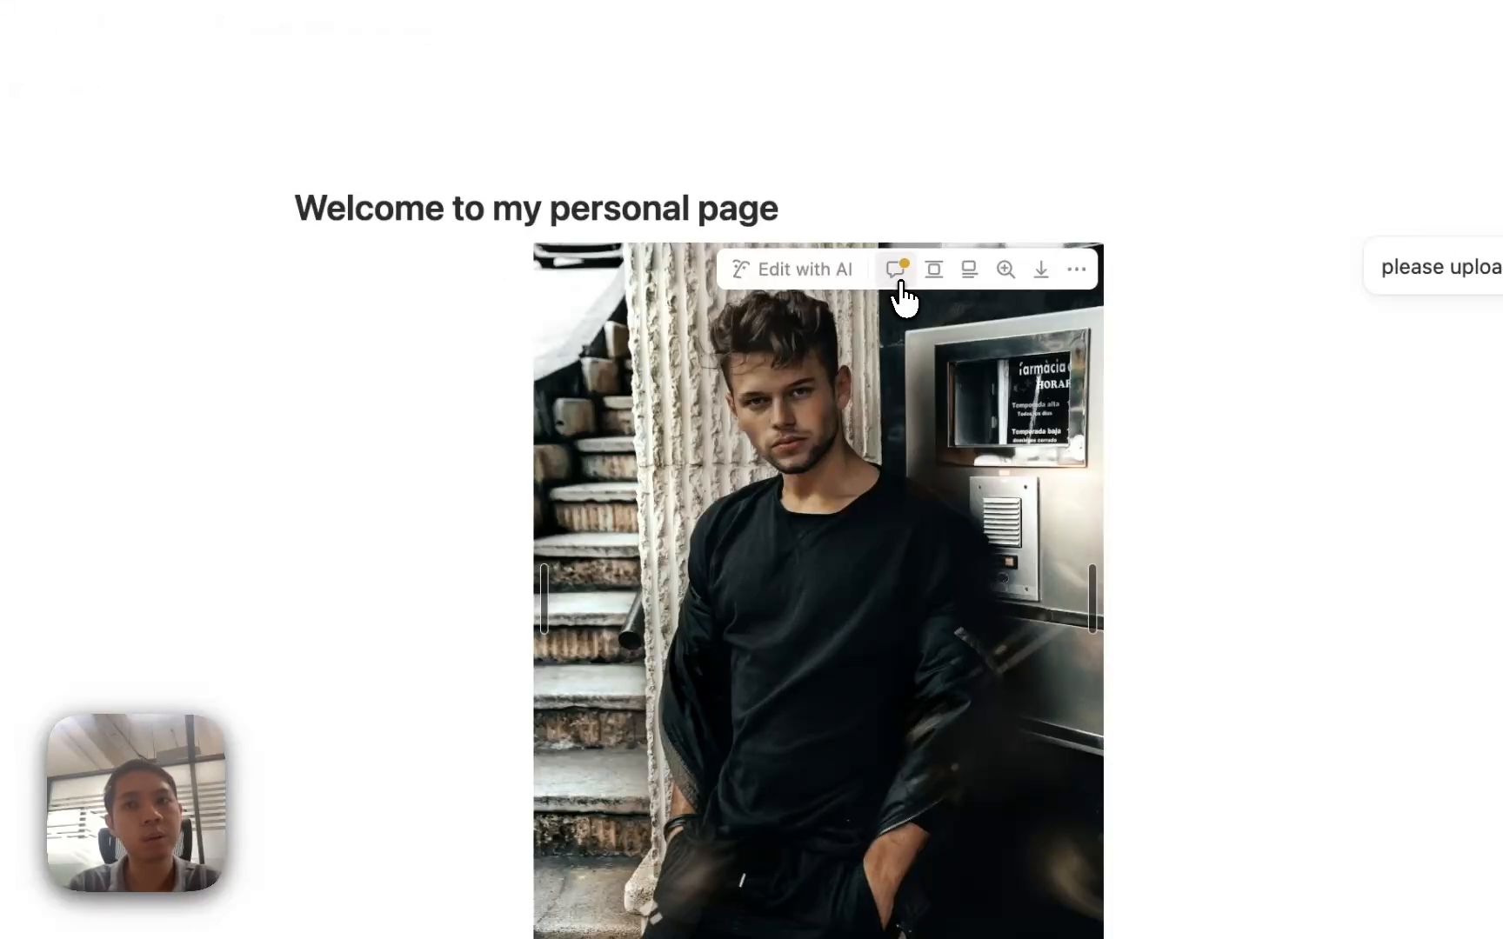
pyautogui.press('Return')
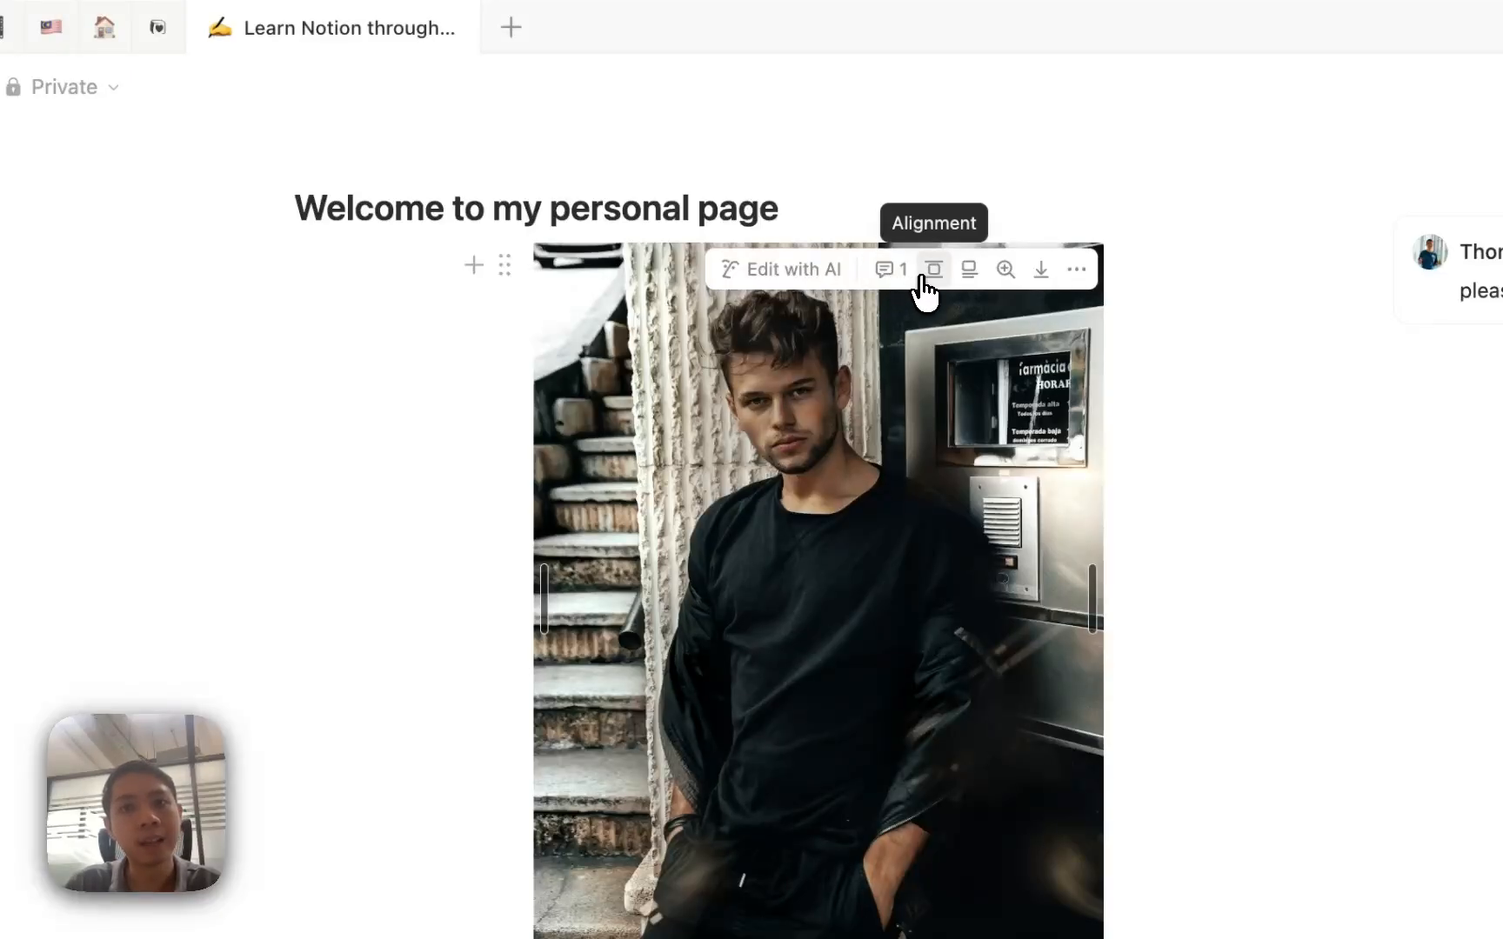
# Step: Align the photo to the left and give it the caption "not real photo"
pyautogui.click(924, 280)
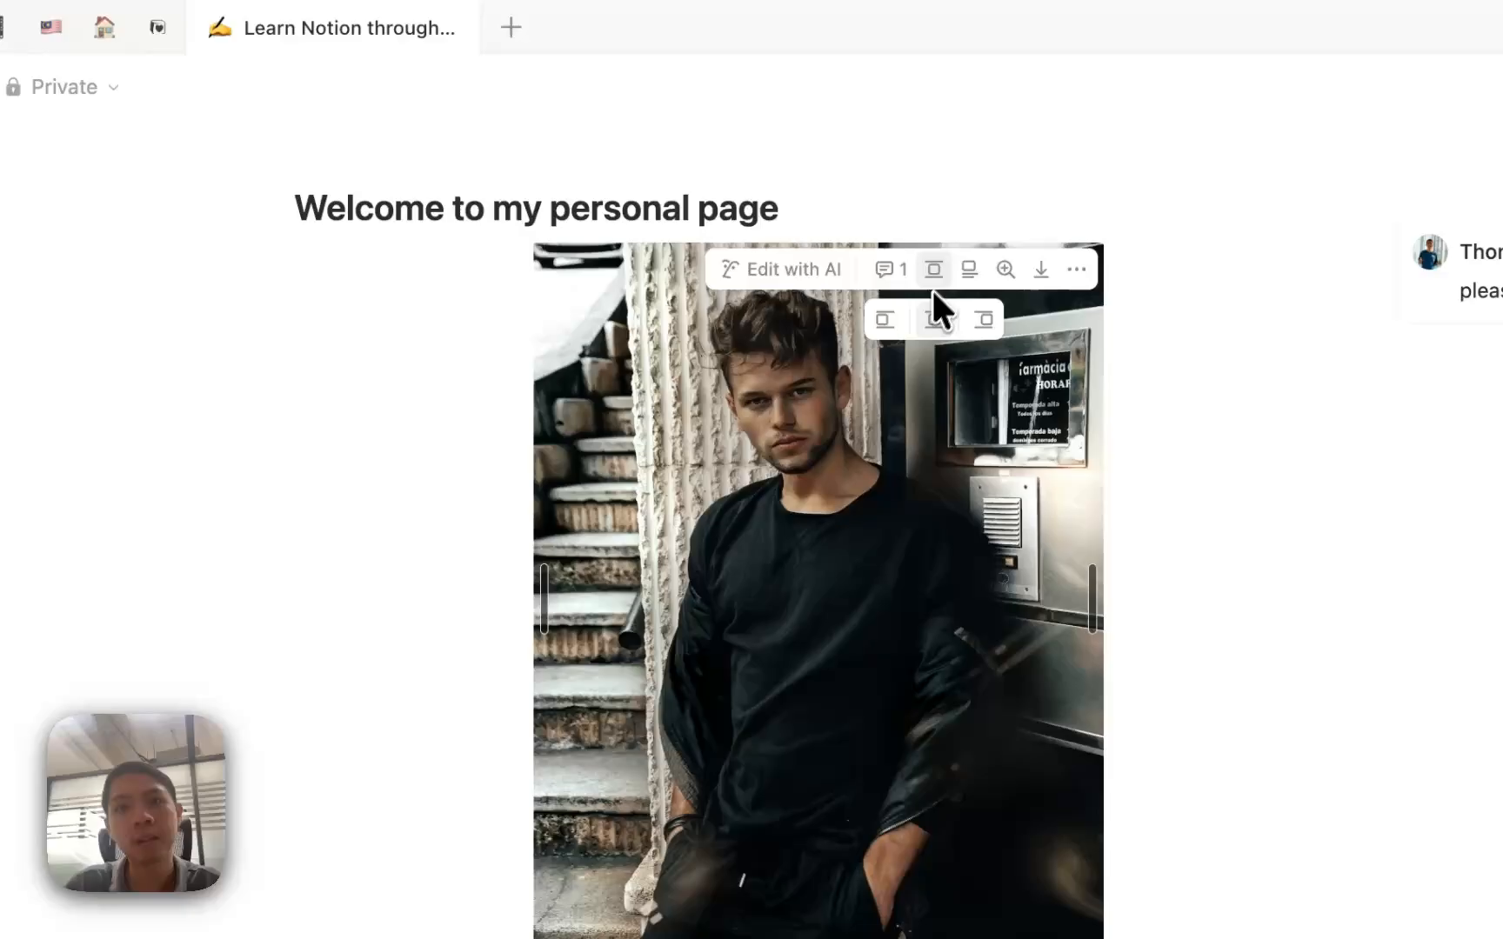
pyautogui.click(889, 320)
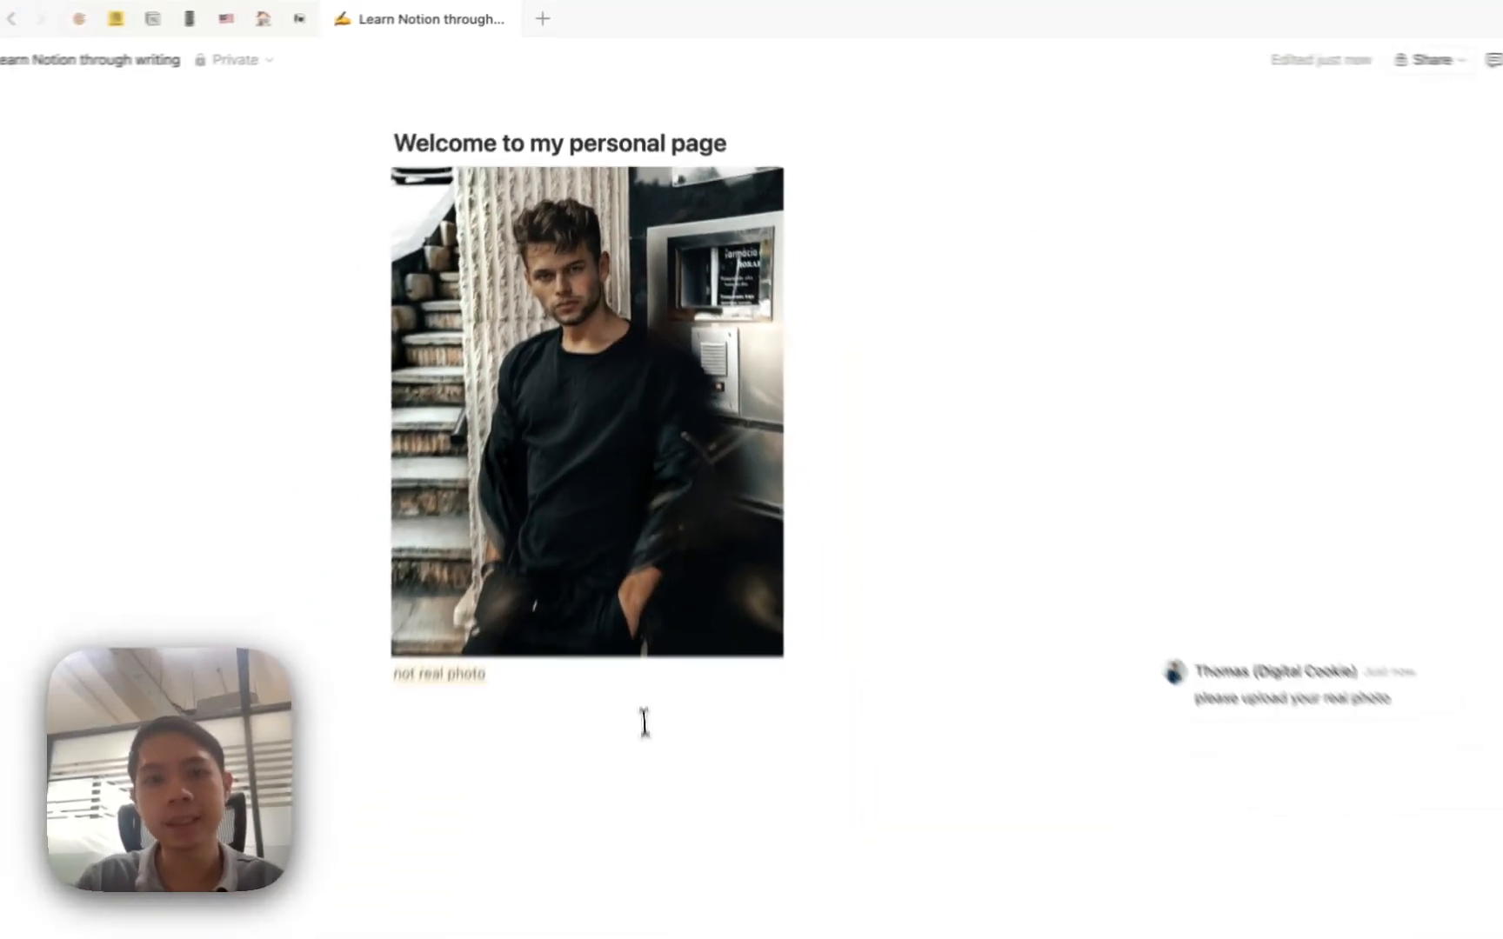
# Step: Insert an empty bulleted list below the captioned photo and remove the blank line between them
pyautogui.click(644, 722)
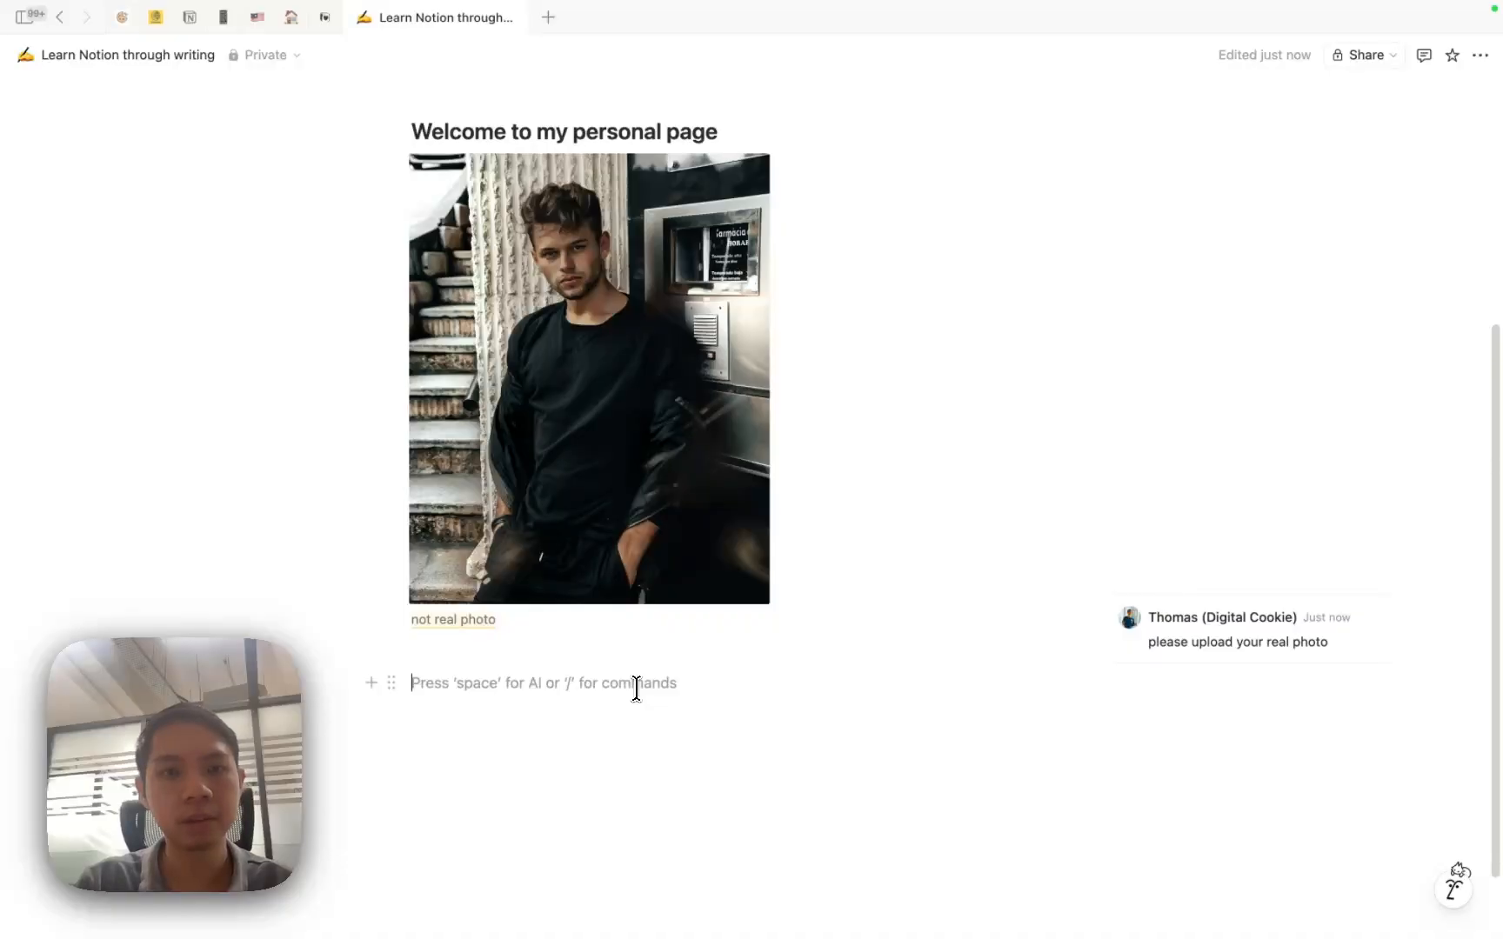
pyautogui.write('/')
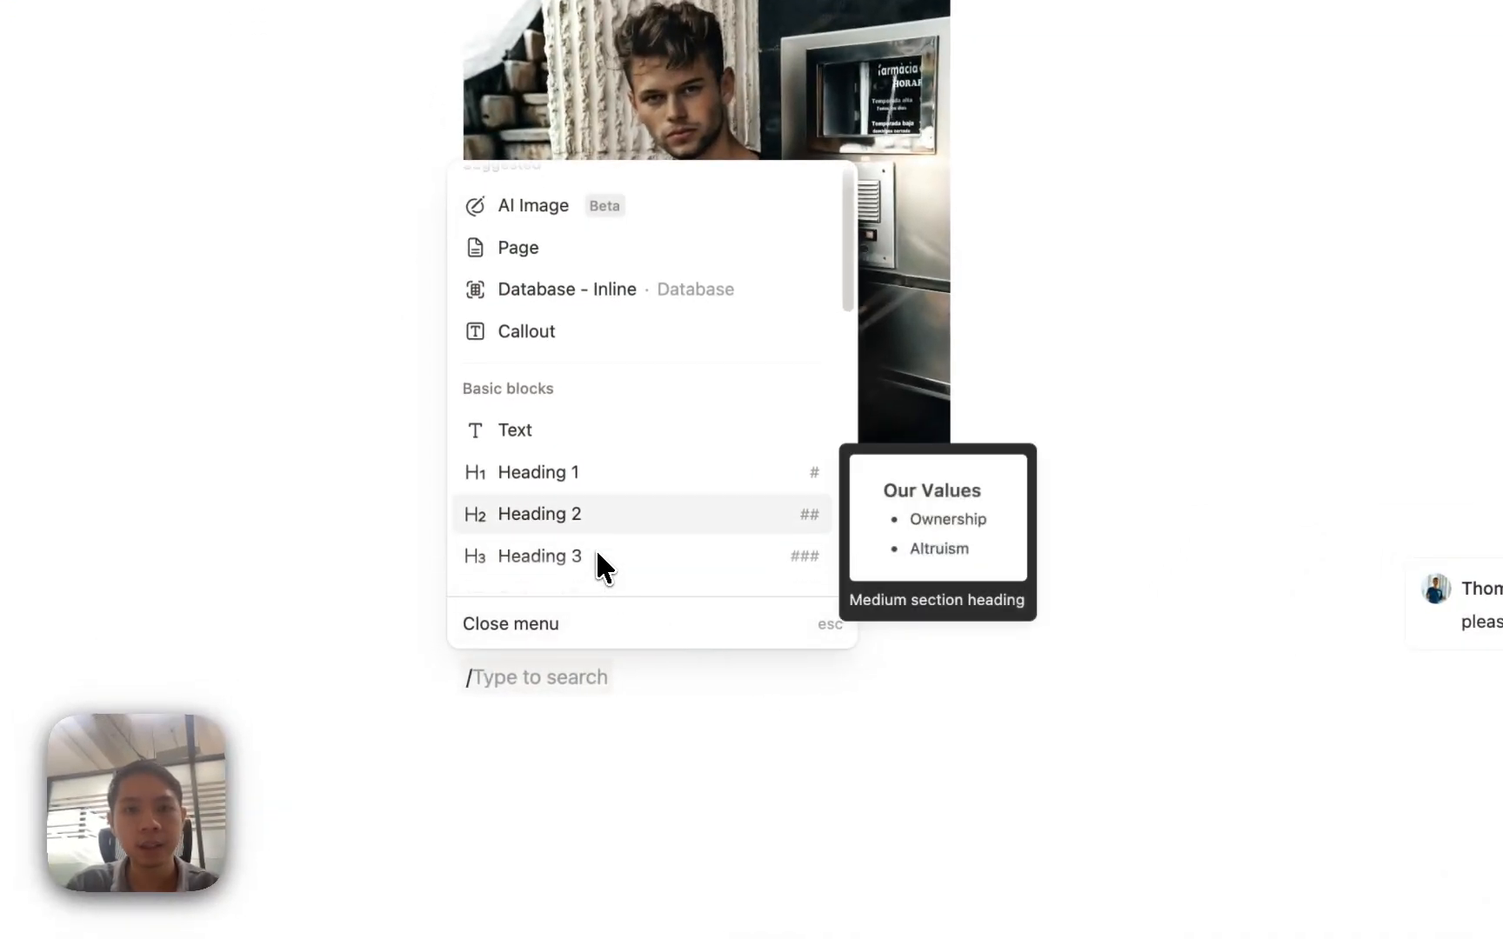
pyautogui.scroll(-3, 598, 561)
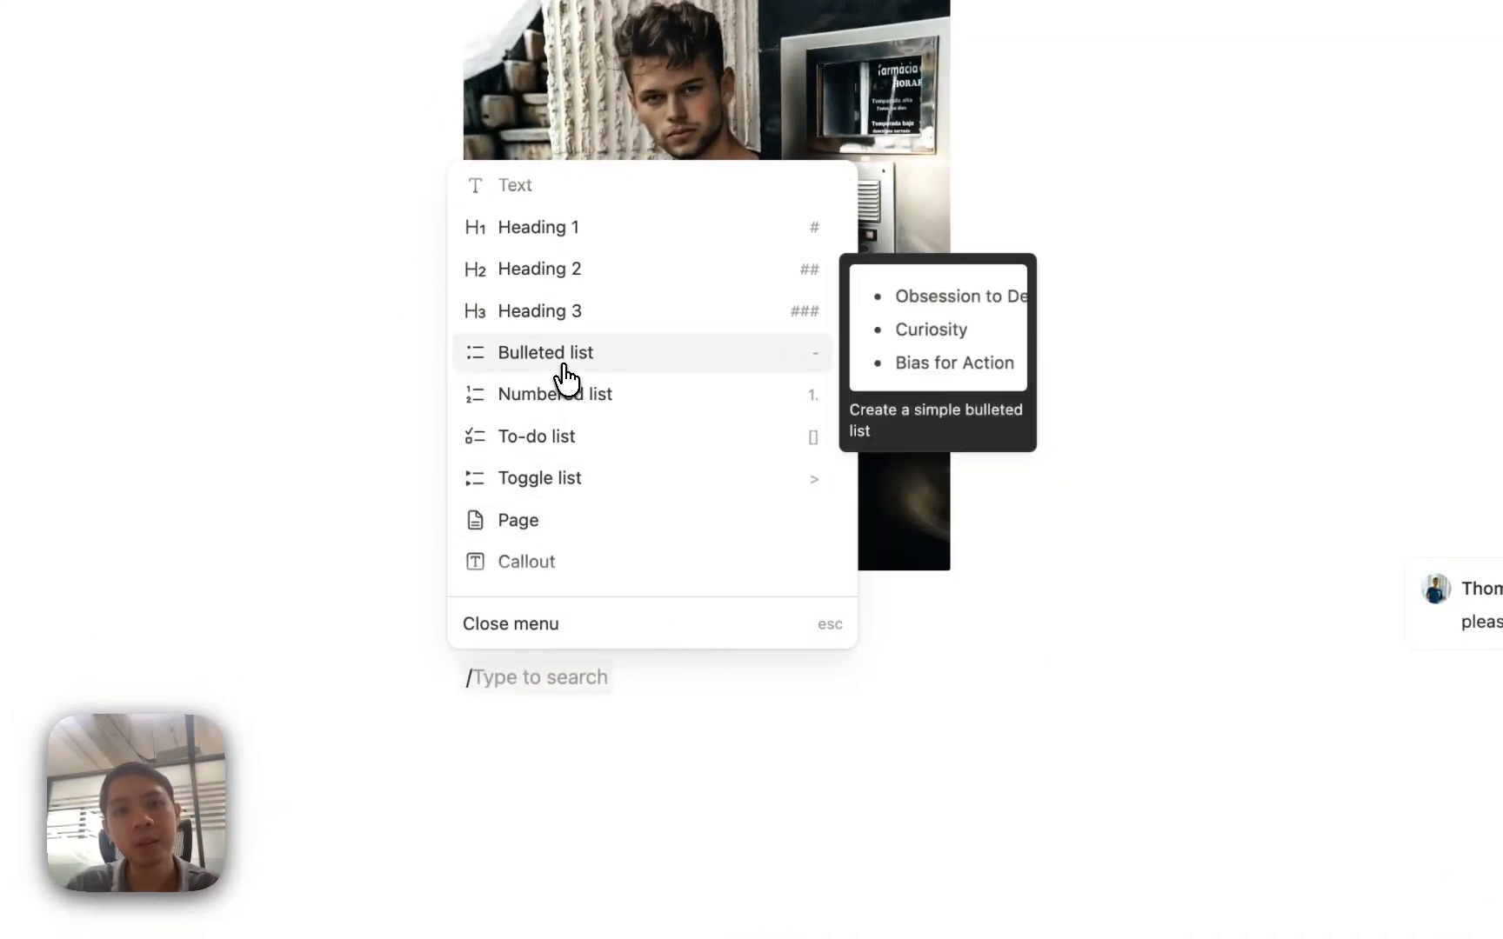
pyautogui.click(563, 363)
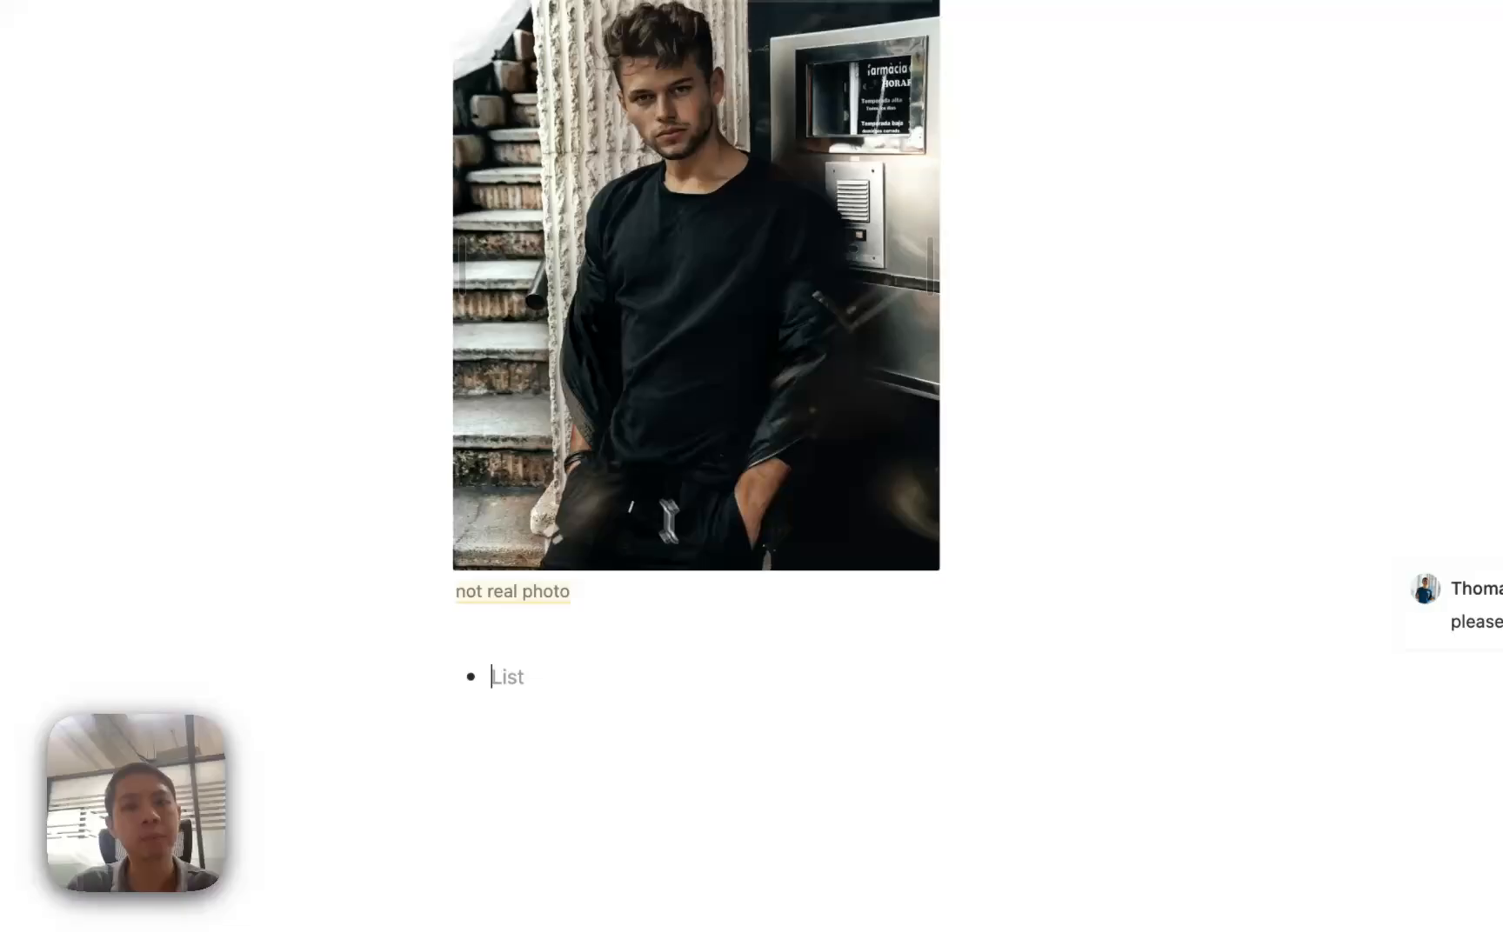
pyautogui.click(571, 650)
pyautogui.press('BackSpace')
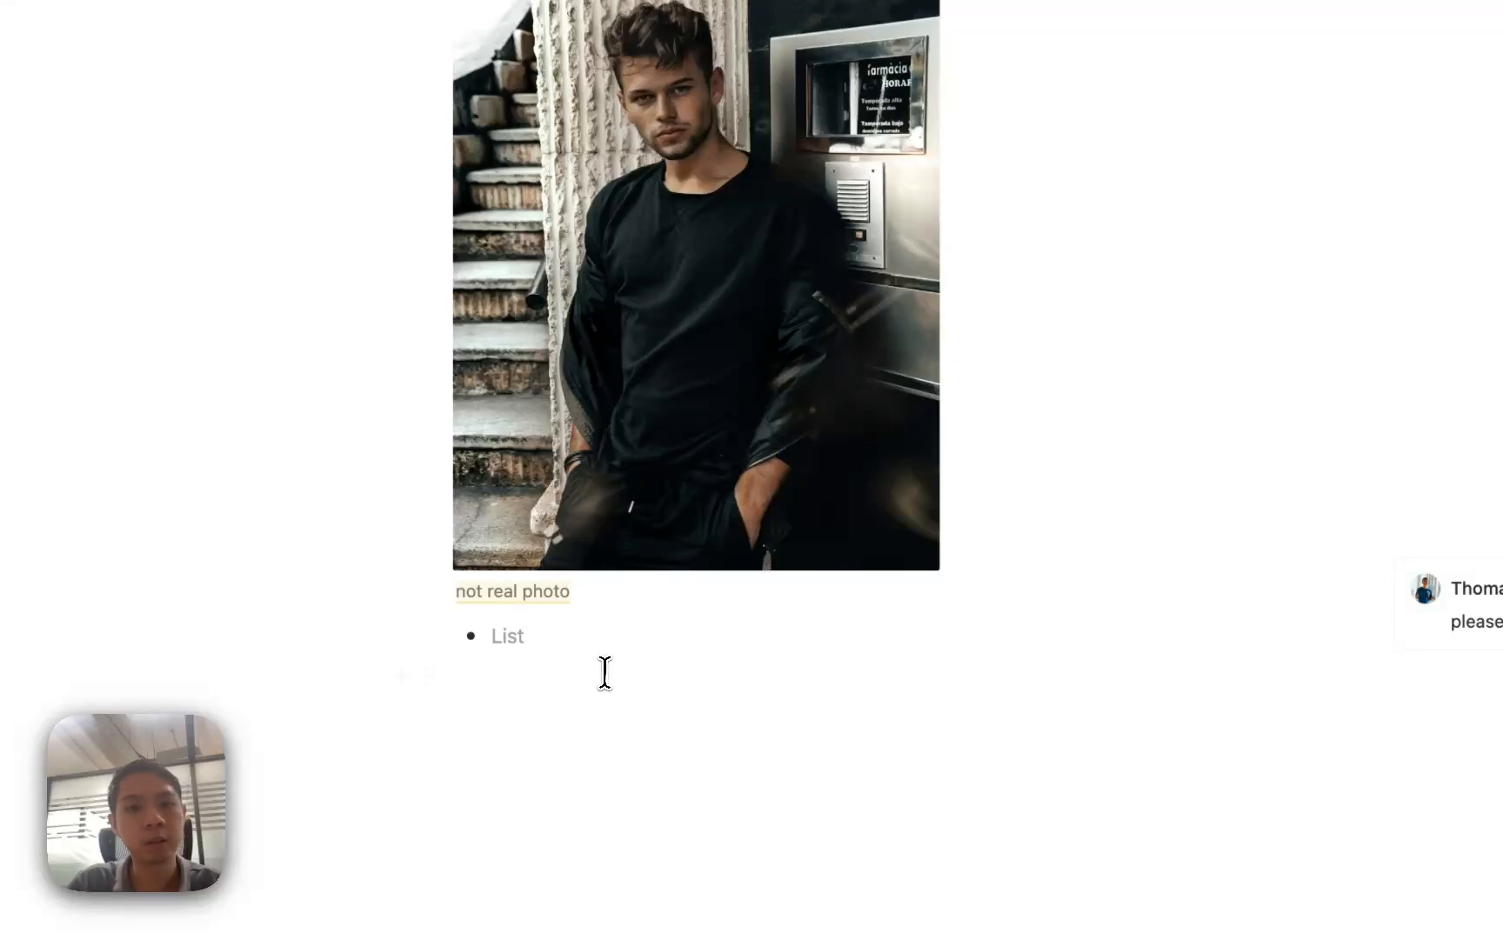
pyautogui.click(600, 674)
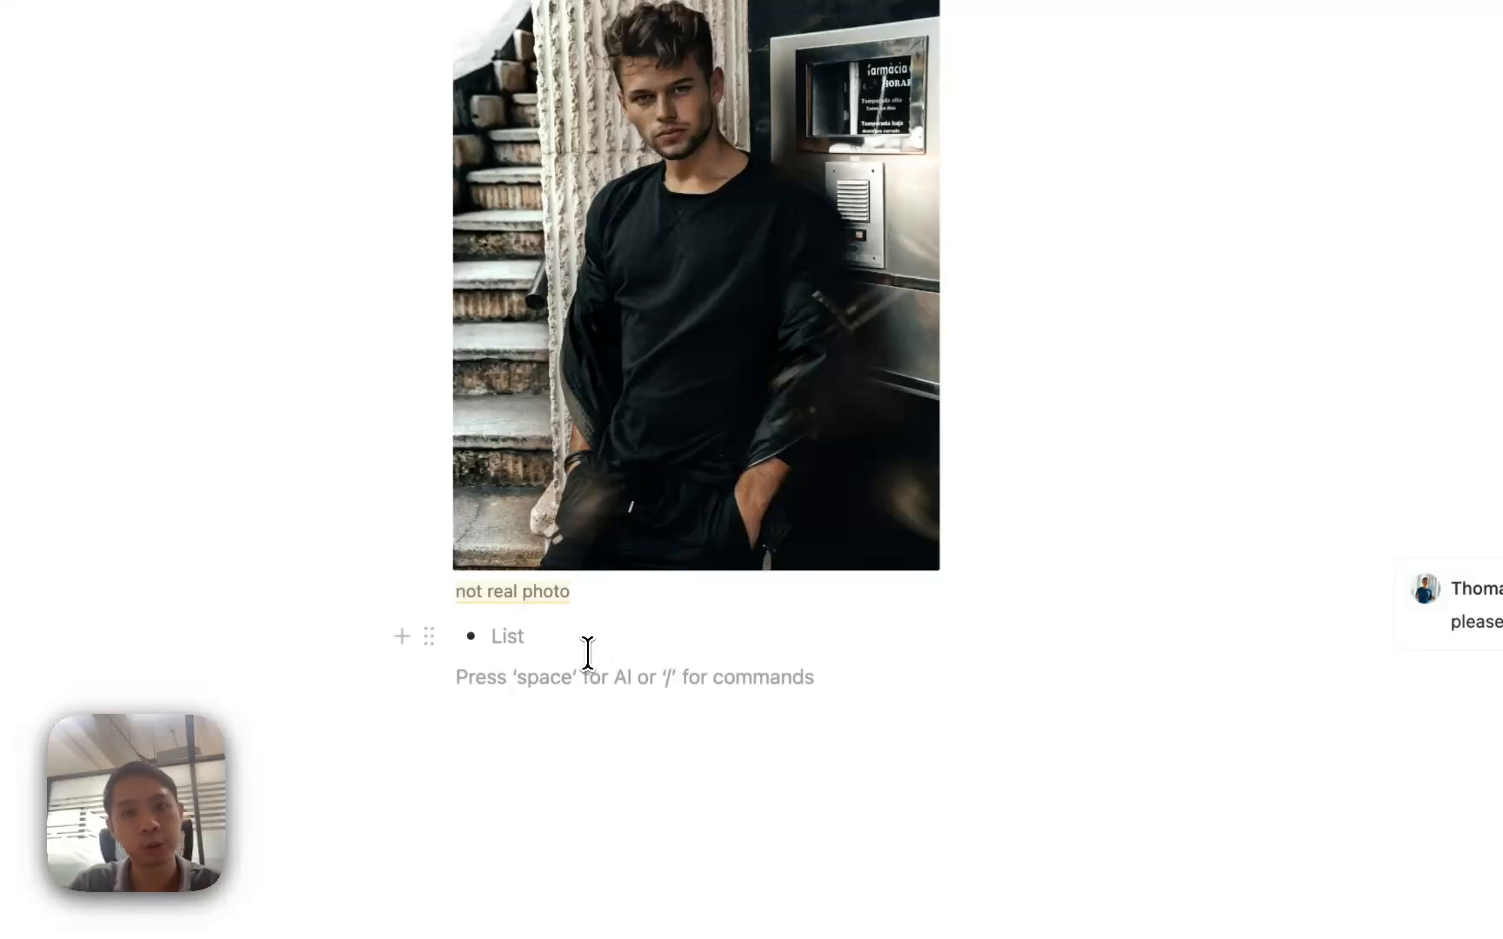
pyautogui.press('BackSpace')
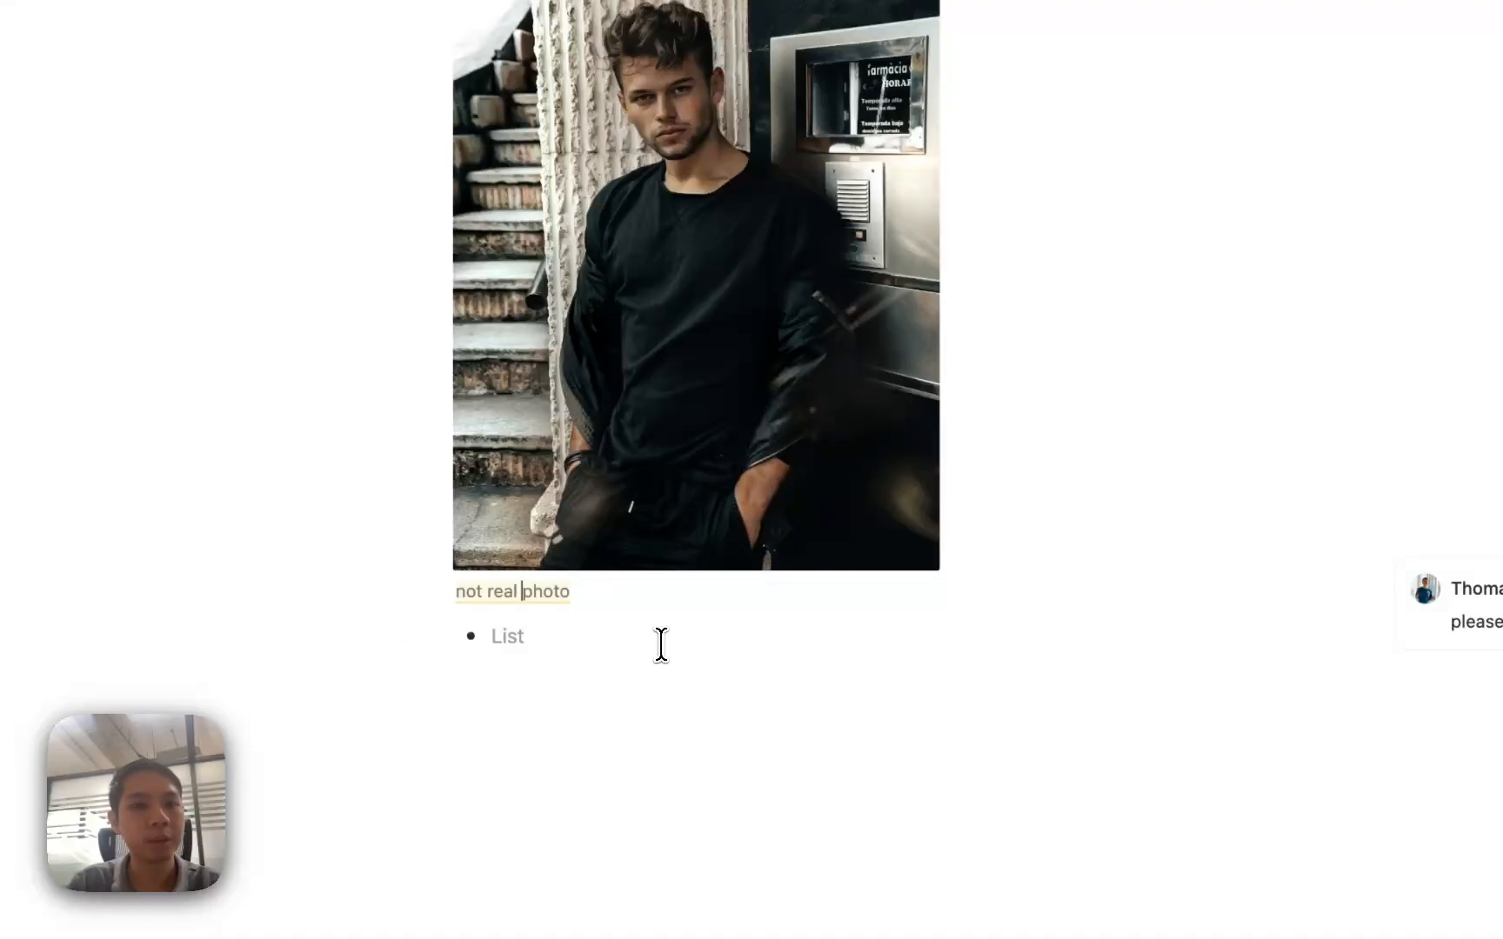
pyautogui.write('ff')
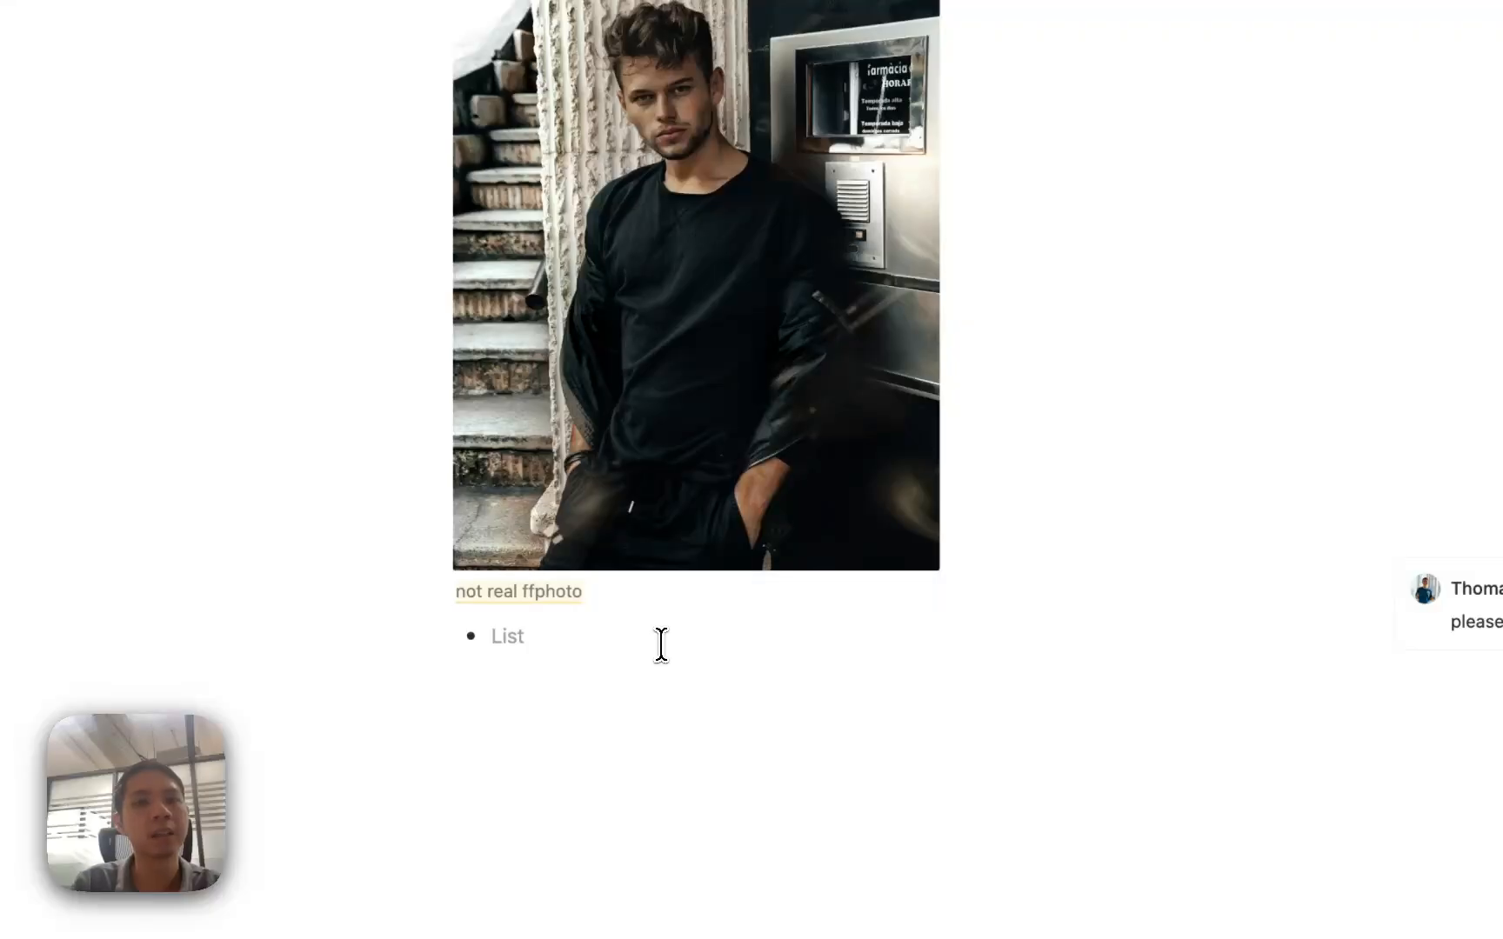
pyautogui.press('BackSpace')
pyautogui.press('BackSpace')
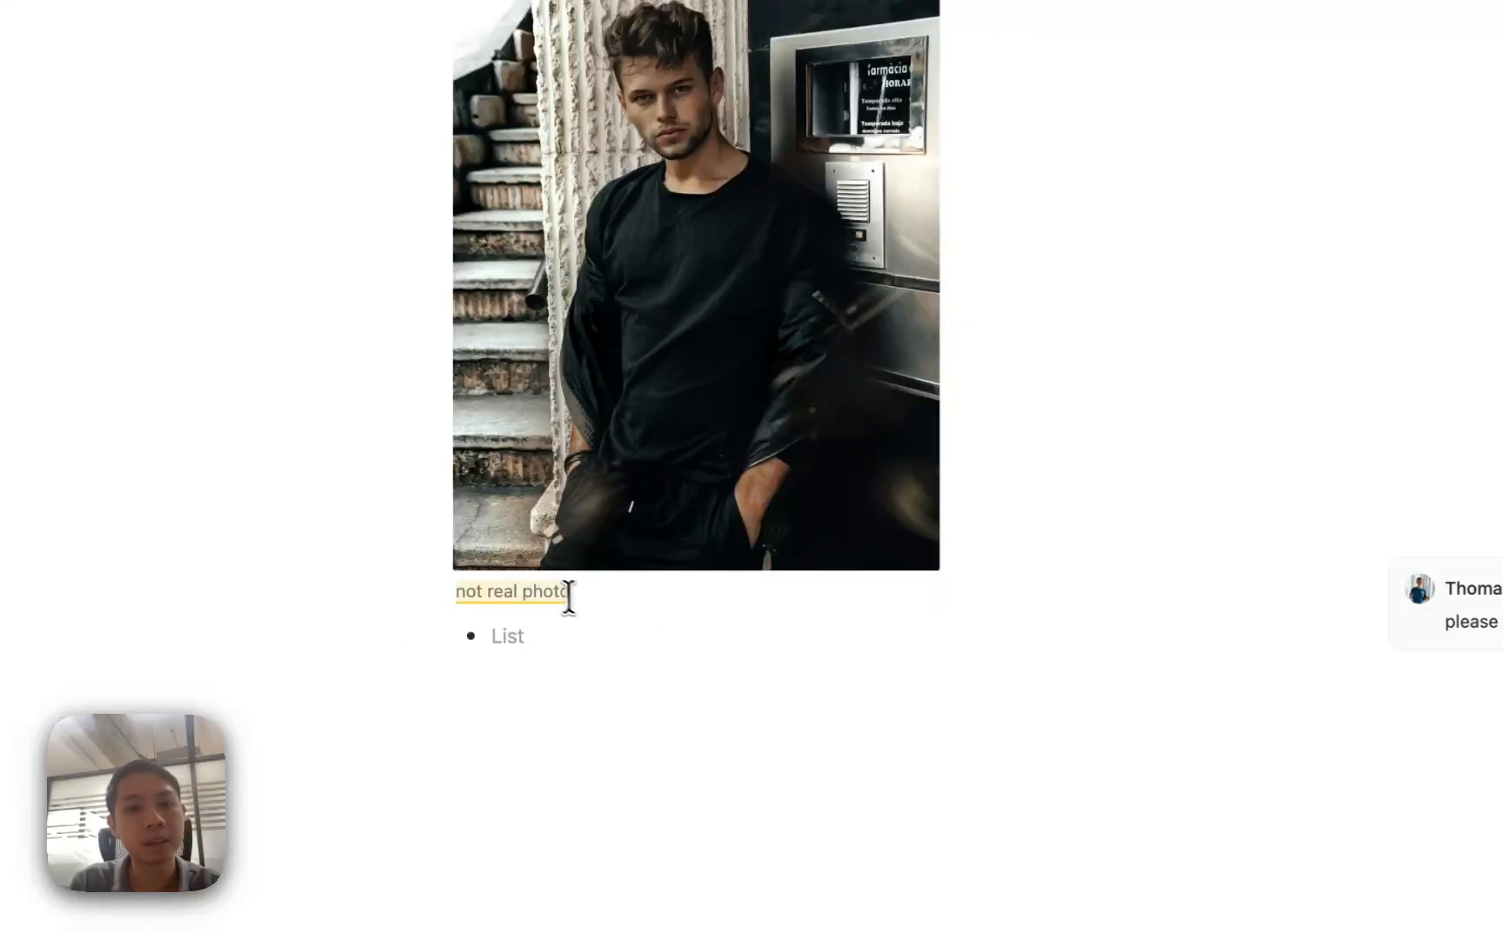
# Step: Add a blank line below the photo caption and a Heading 3 reading "My Hobbies" above the bulleted list
pyautogui.press('Return')
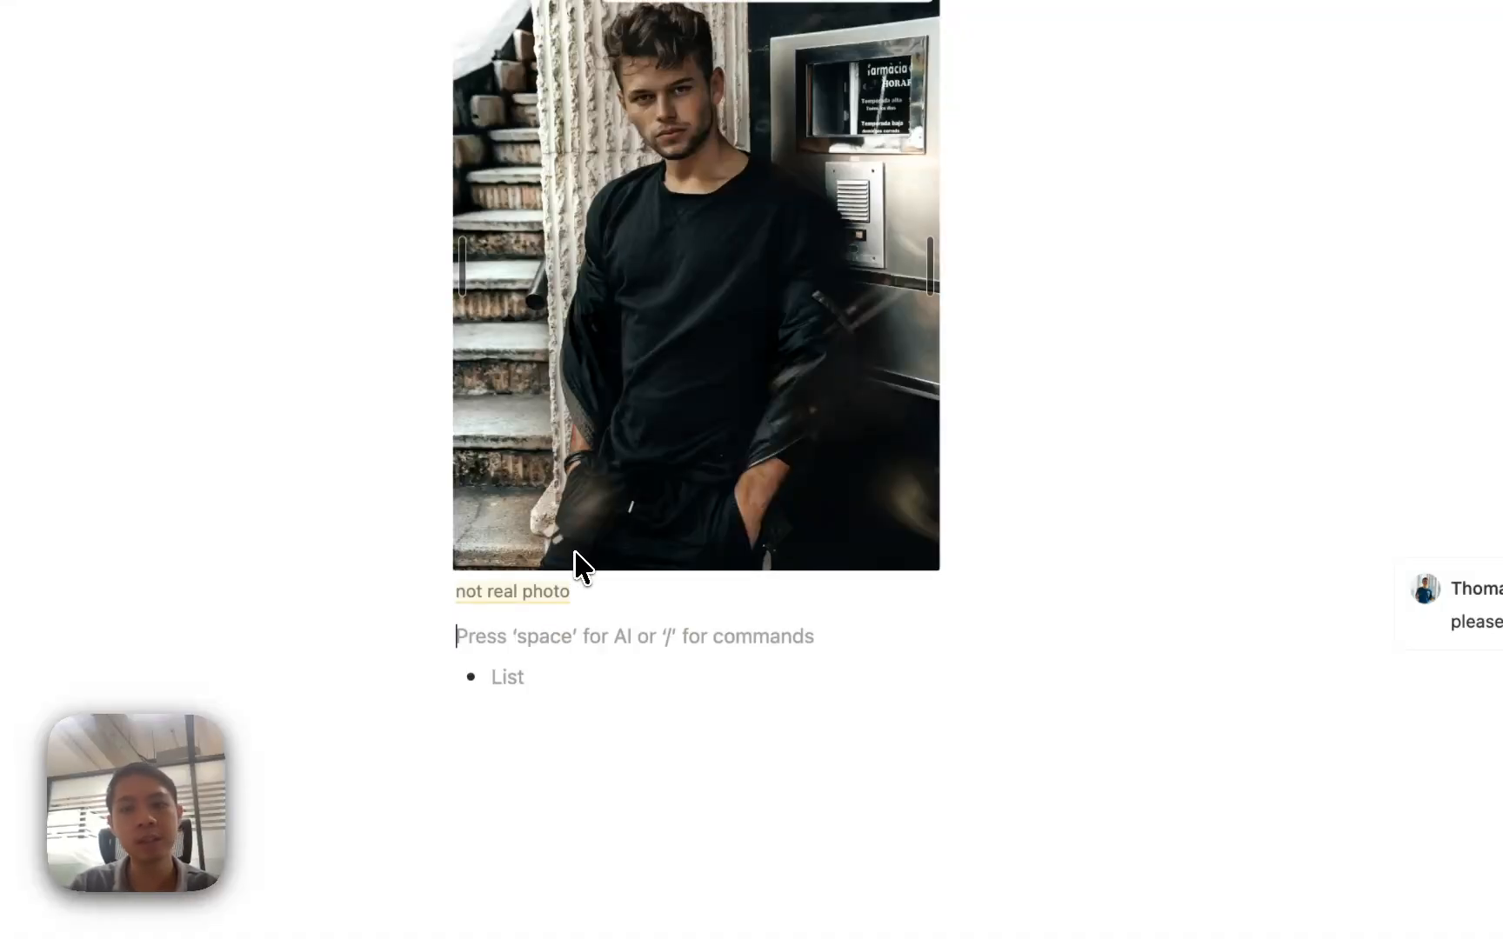
pyautogui.press('Return')
pyautogui.write('/h3')
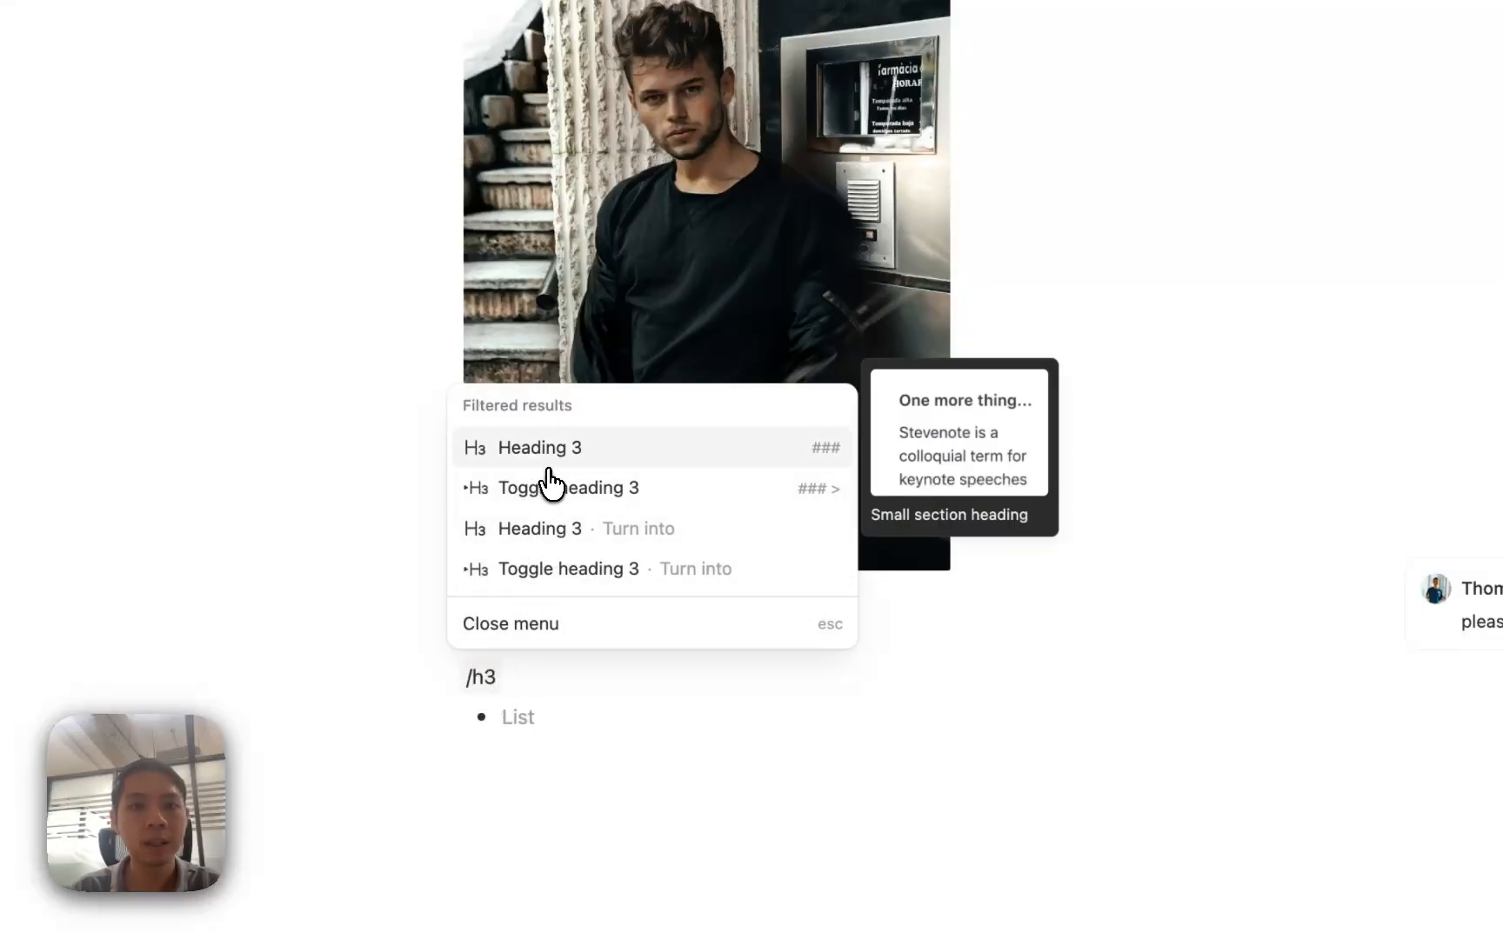
pyautogui.click(526, 461)
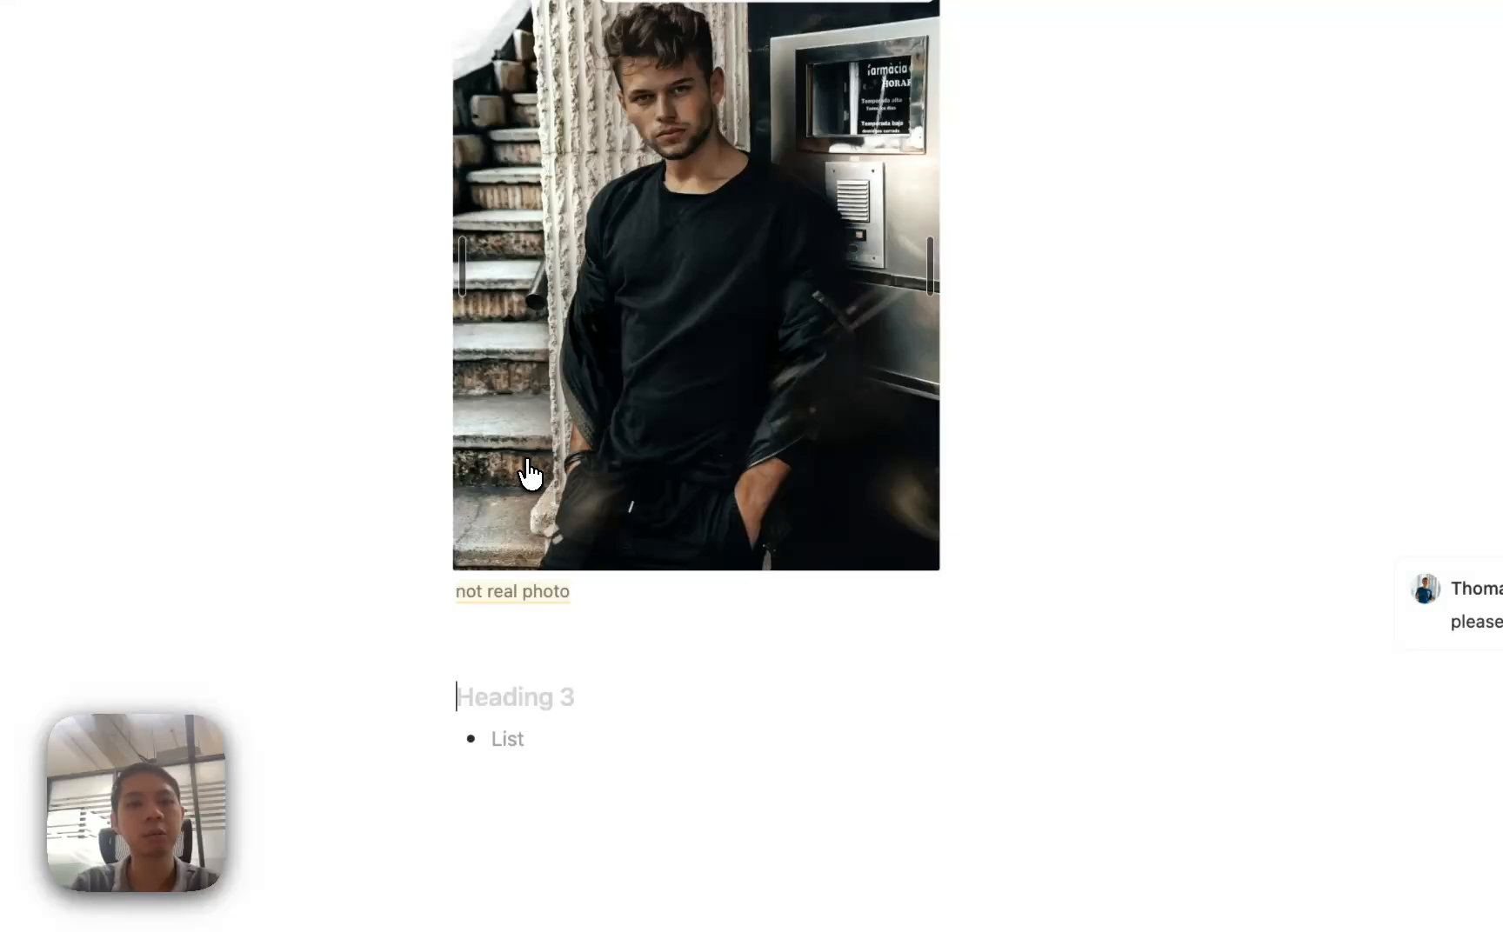
pyautogui.write('My Hobbies')
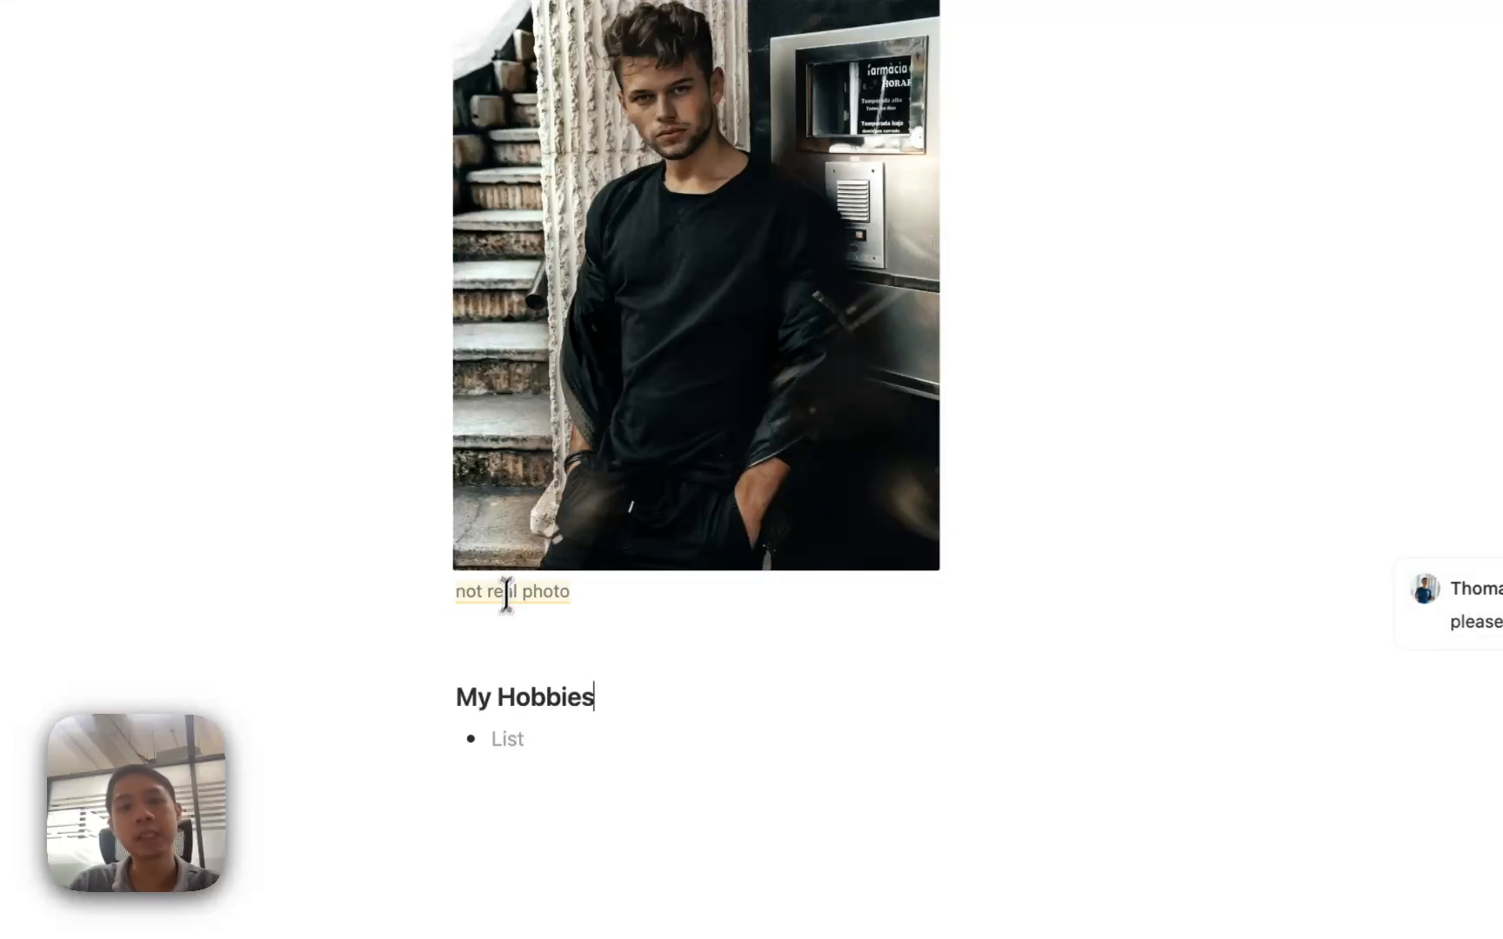
# Step: Delete the "My Hobbies" heading and the blank line above the bulleted list
pyautogui.moveTo(495, 687); pyautogui.dragTo(483, 687)
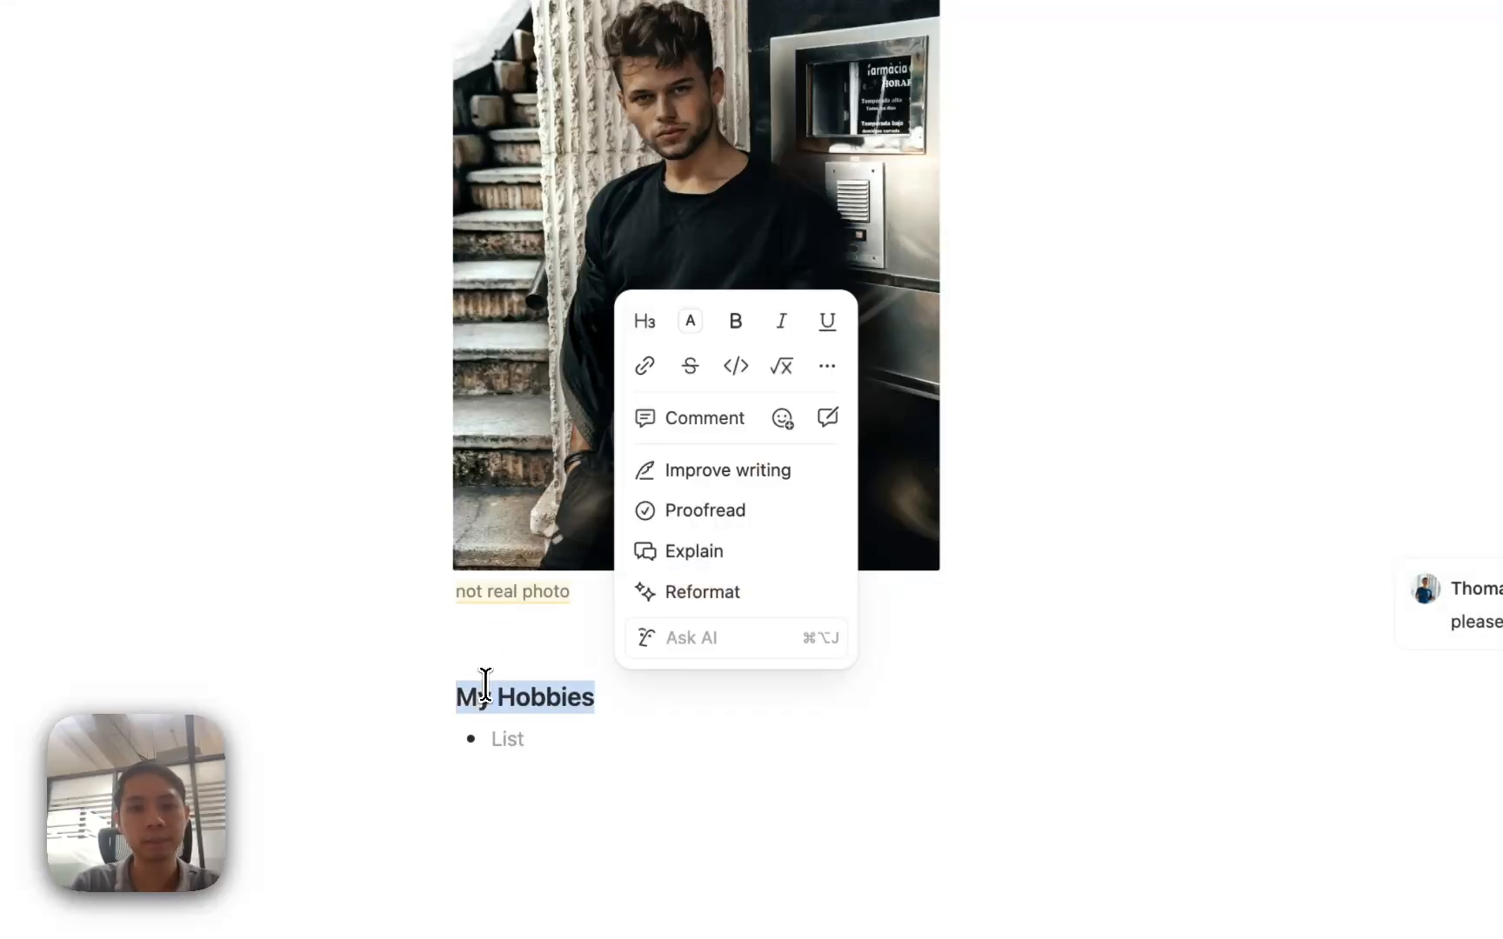
pyautogui.press('BackSpace')
pyautogui.press('BackSpace')
pyautogui.press('BackSpace')
# Step: Add a Heading 3 reading "My Hobbies" on the empty line below the bulleted list
pyautogui.click(536, 713)
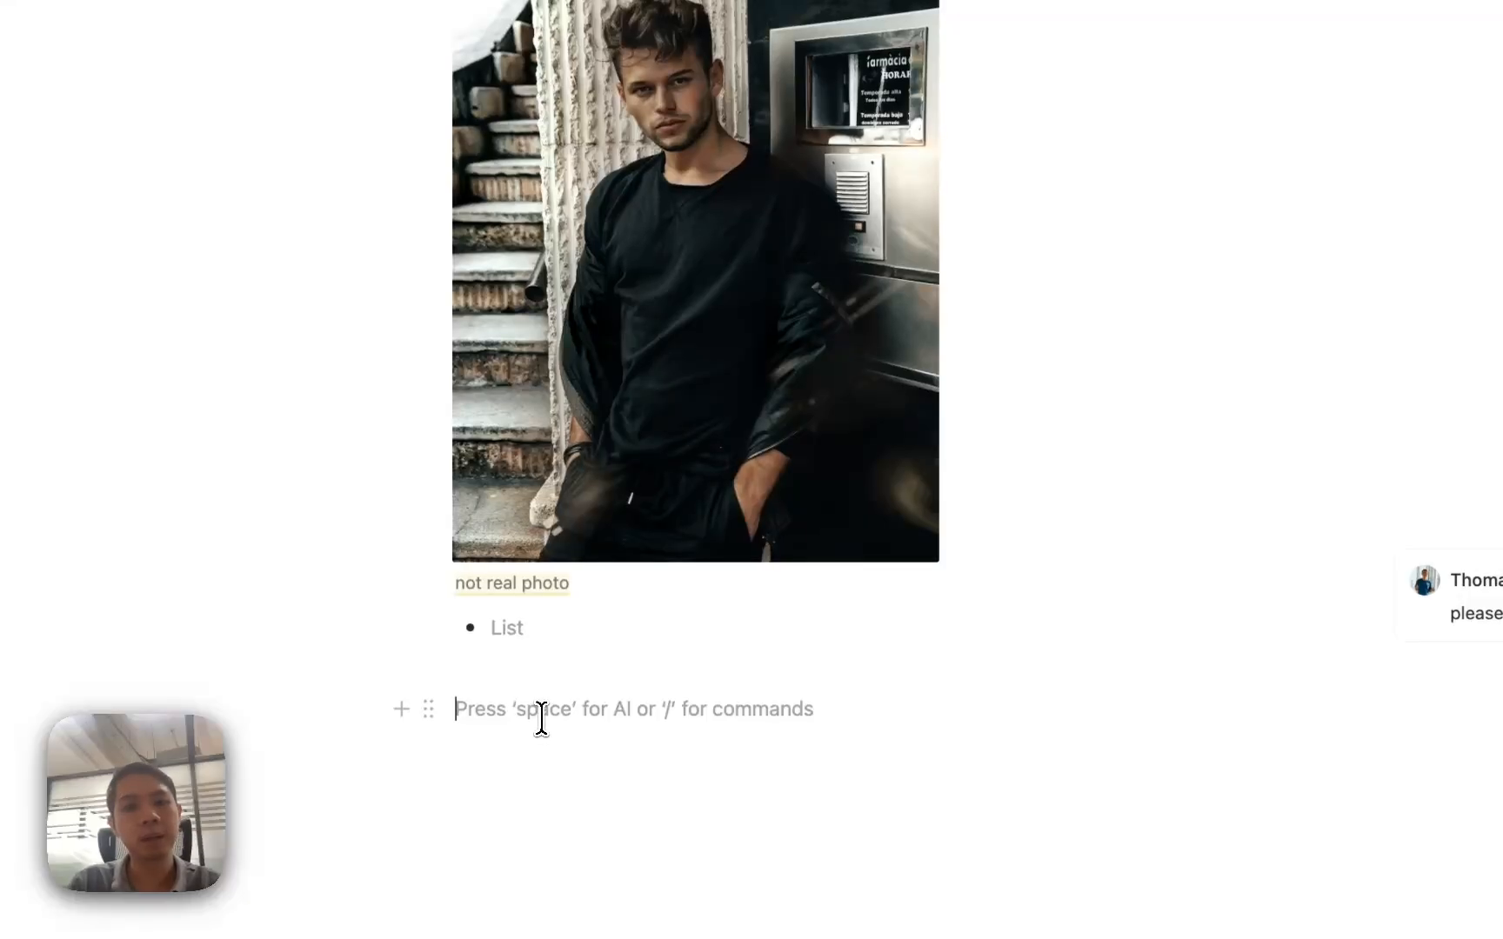
pyautogui.write('/h3')
pyautogui.press('Return')
pyautogui.write('My Hobbies')
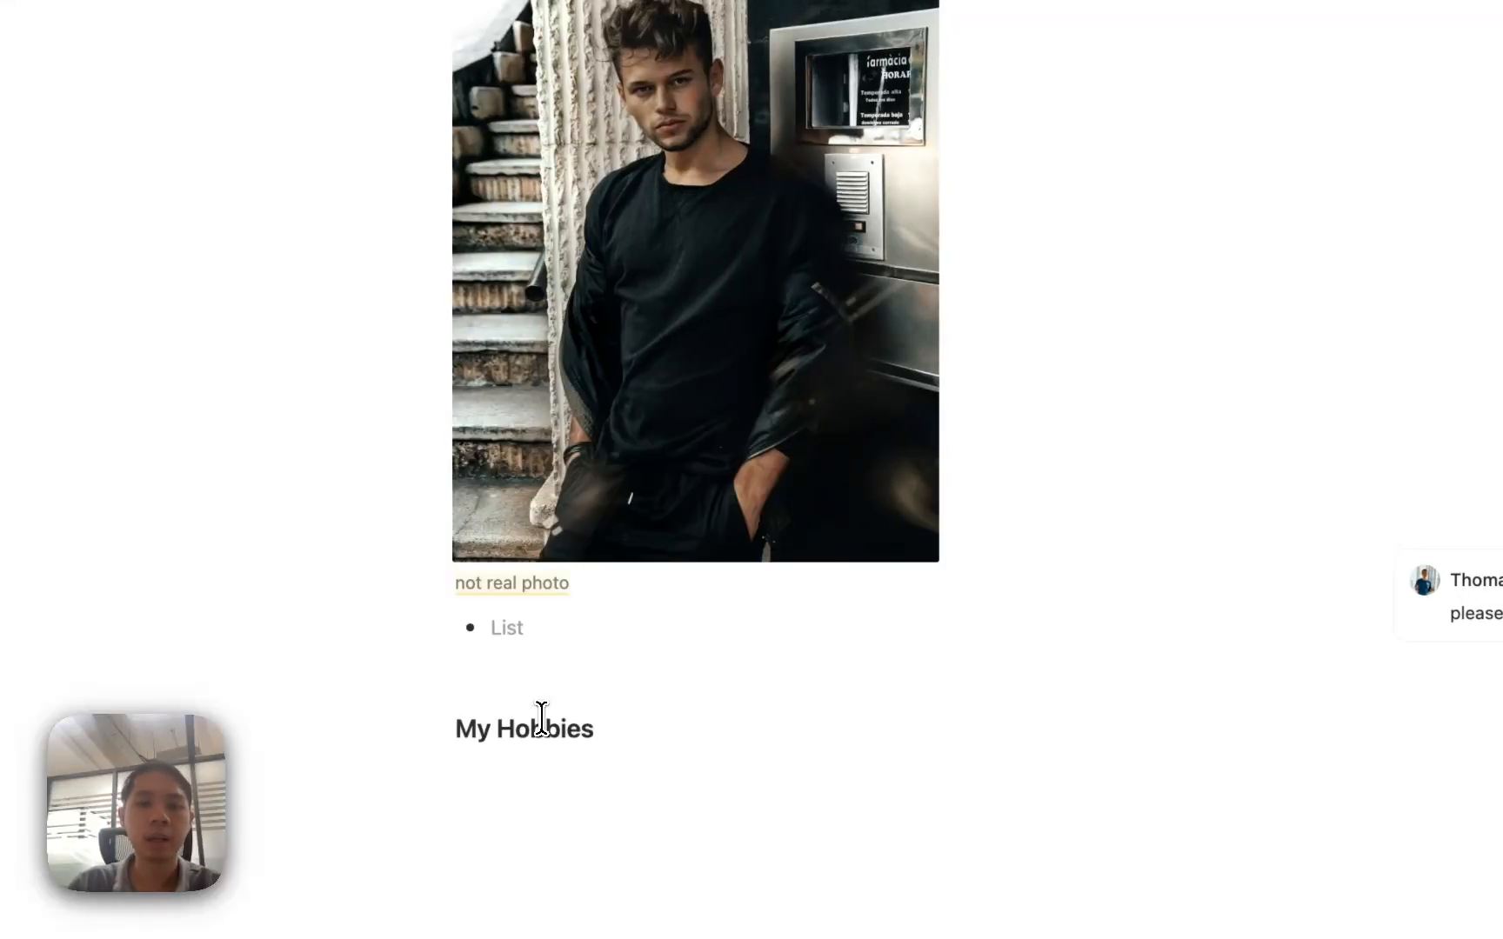
# Step: Move the "My Hobbies" heading above the bulleted list and add a blank line before it
pyautogui.moveTo(430, 729); pyautogui.dragTo(553, 634)
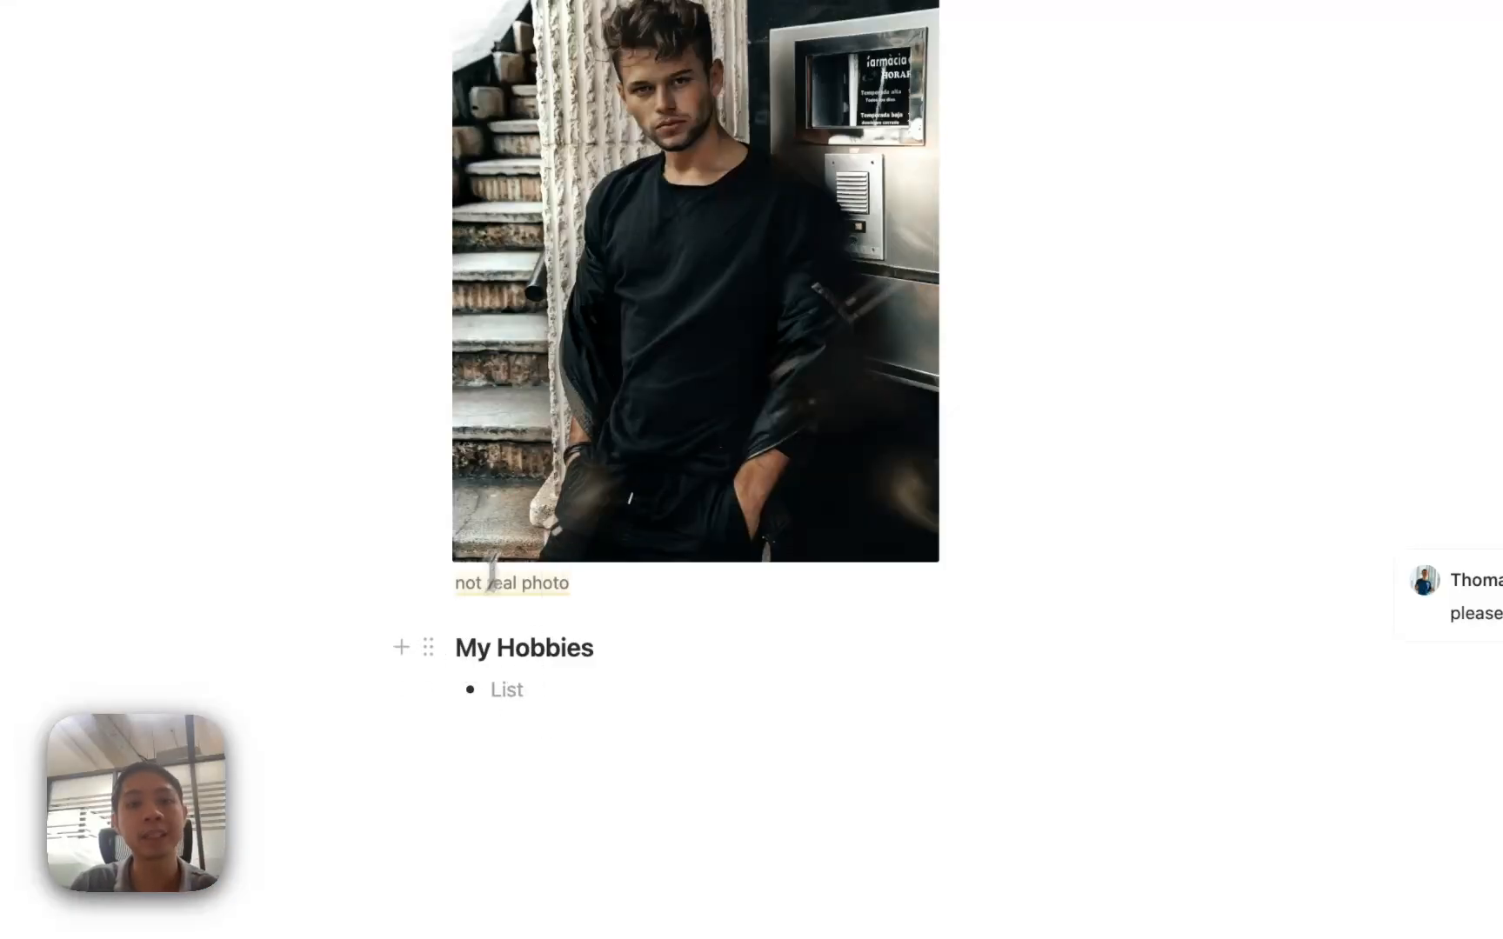
pyautogui.click(460, 641)
pyautogui.press('Return')
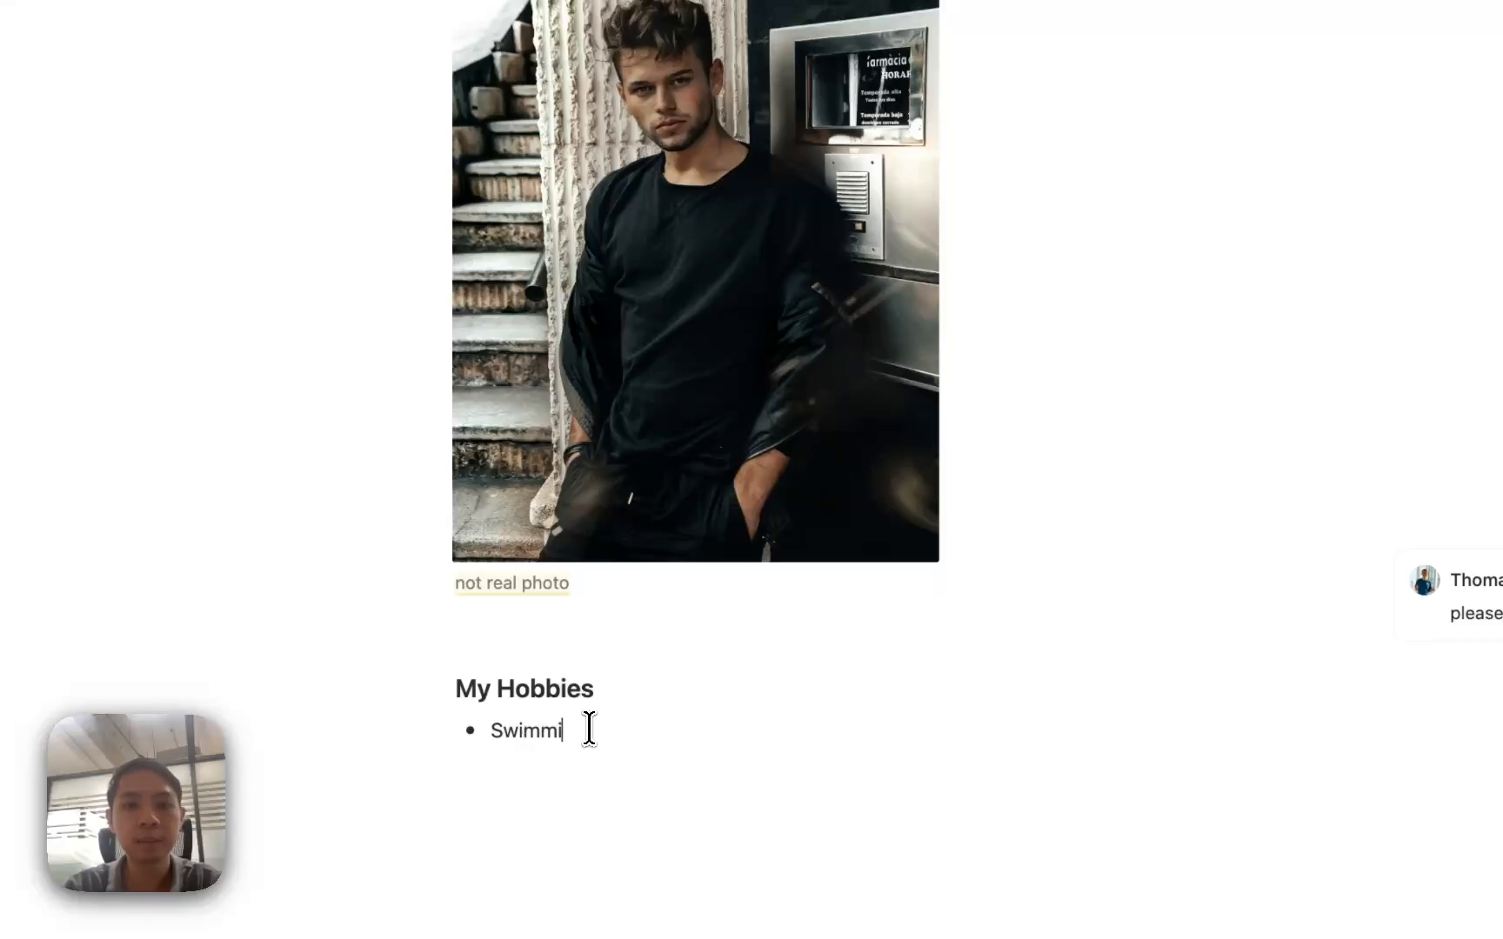
# Step: Fill the bulleted list under "My Hobbies" with the items Swimming, Gaming and Car Camping
pyautogui.write('ng')
pyautogui.press('Return')
pyautogui.write('Gam')
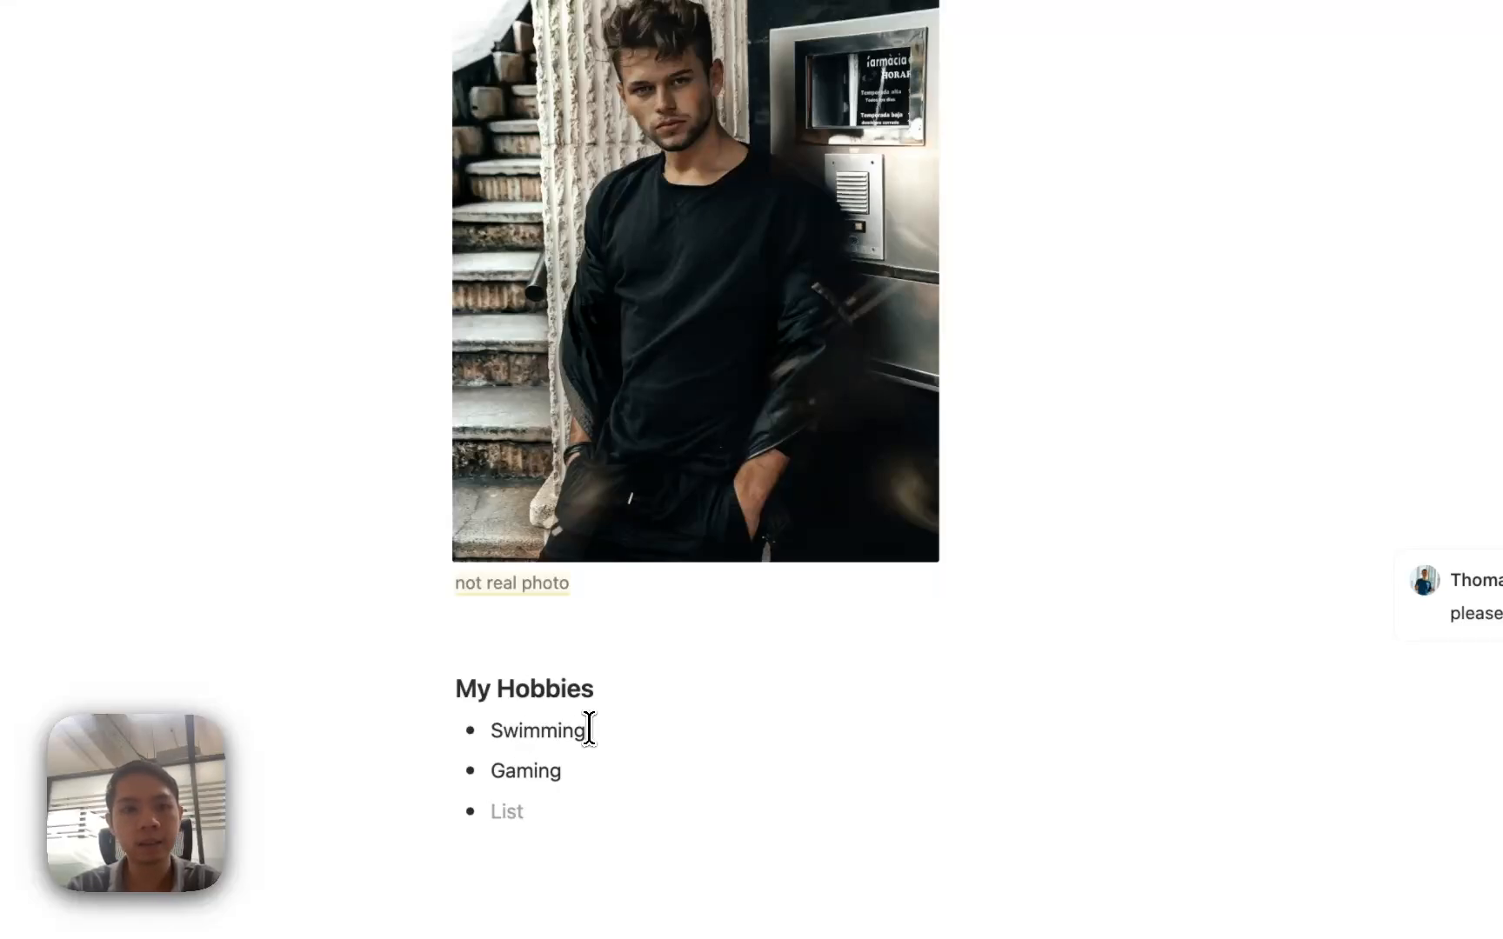
pyautogui.write('r Camping')
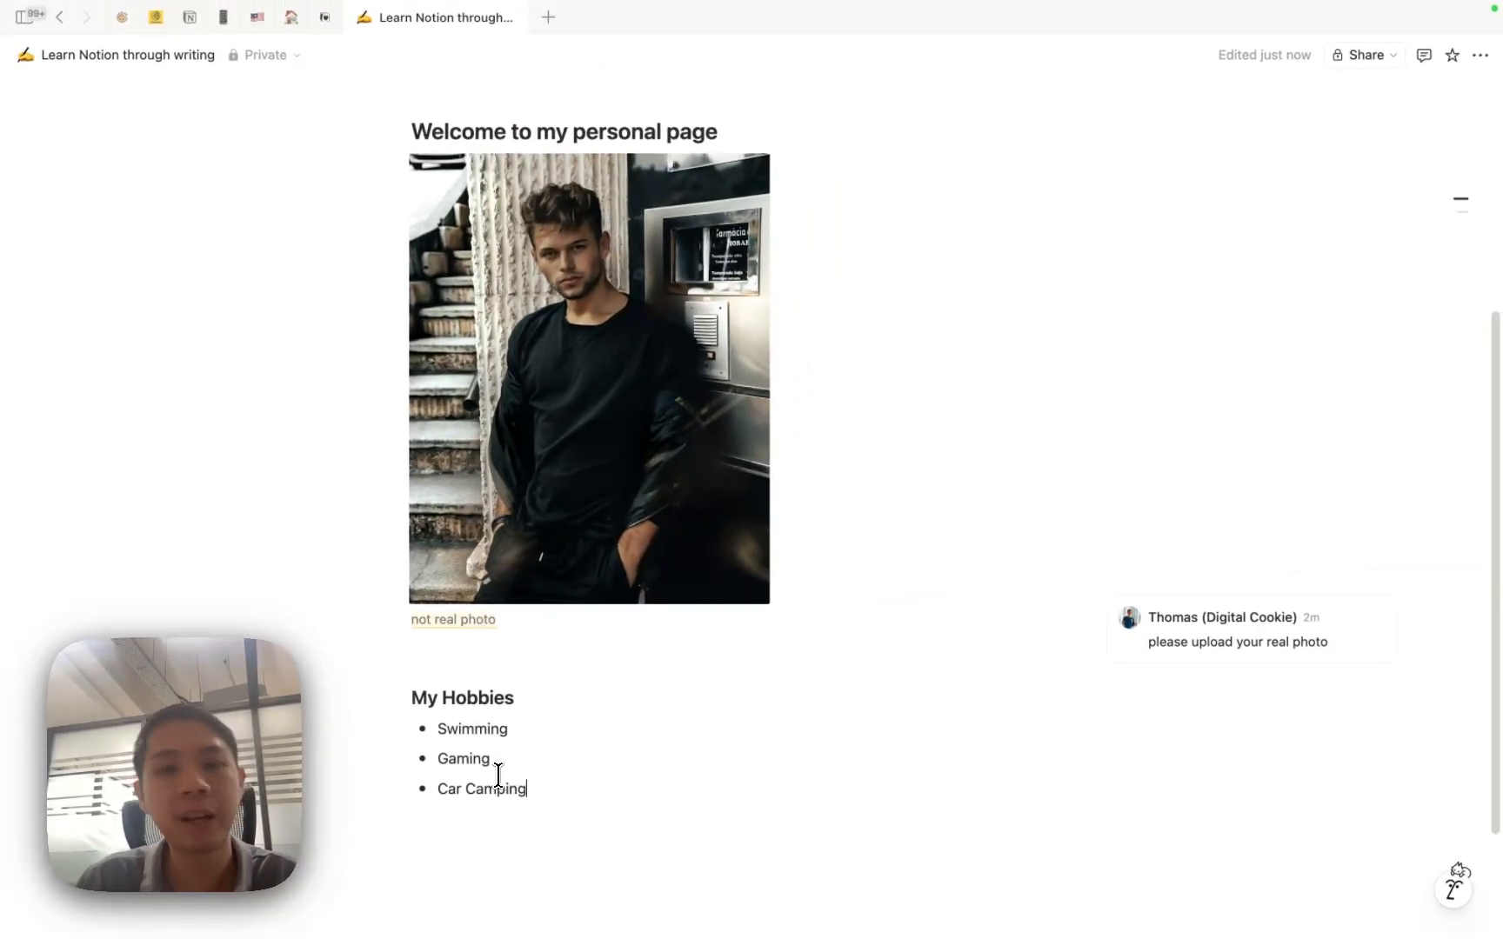
# Step: Insert a red car emoji in front of the "Car Camping" list item
pyautogui.click(441, 802)
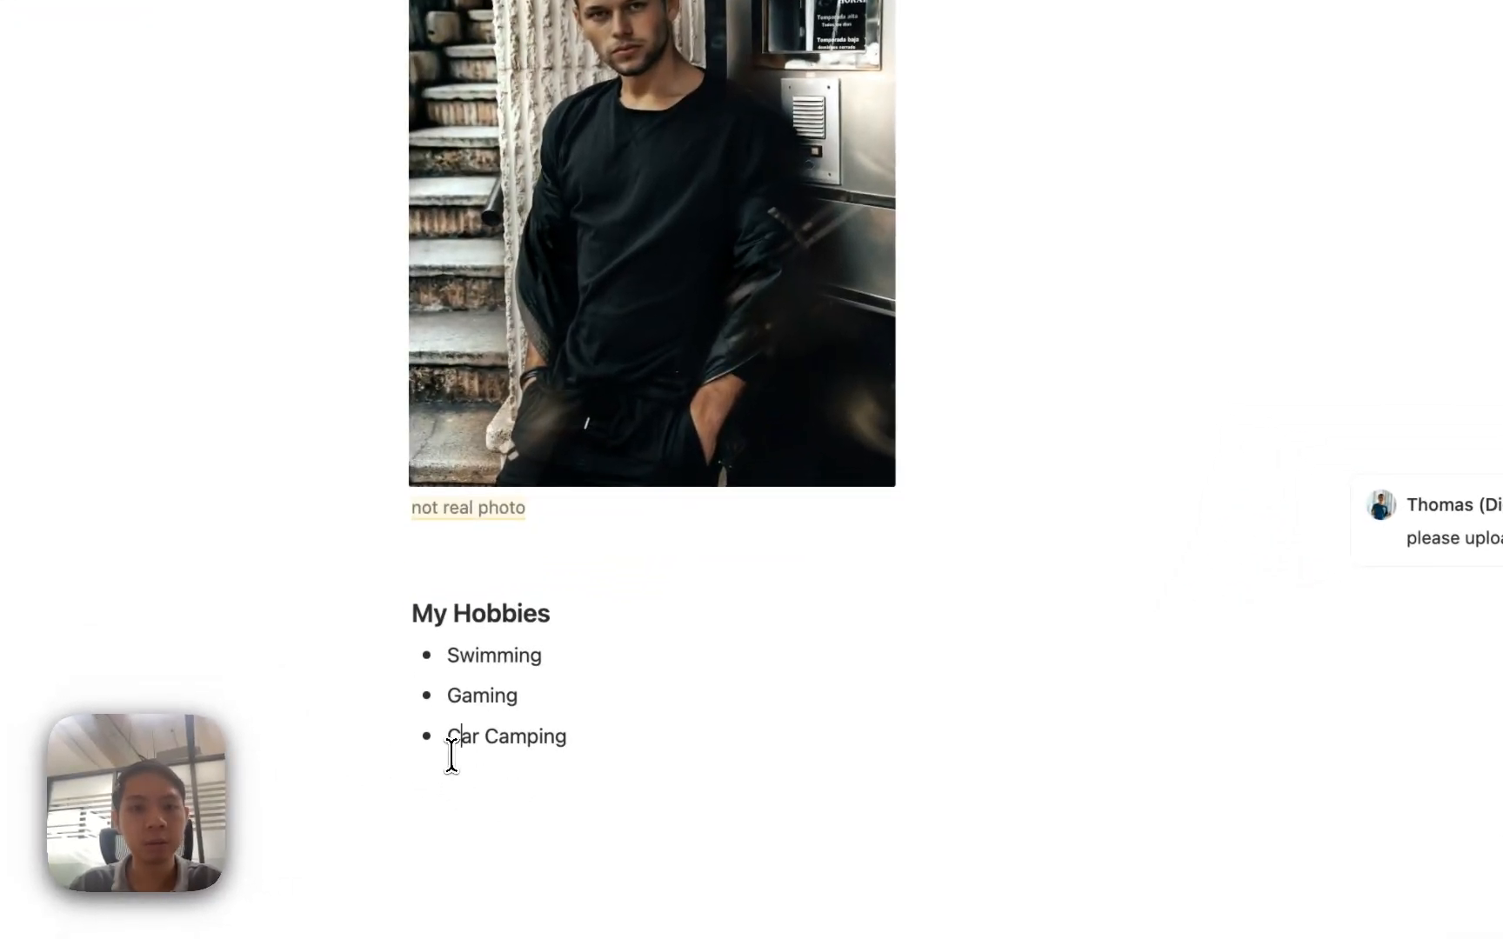
pyautogui.press('Left')
pyautogui.write('/')
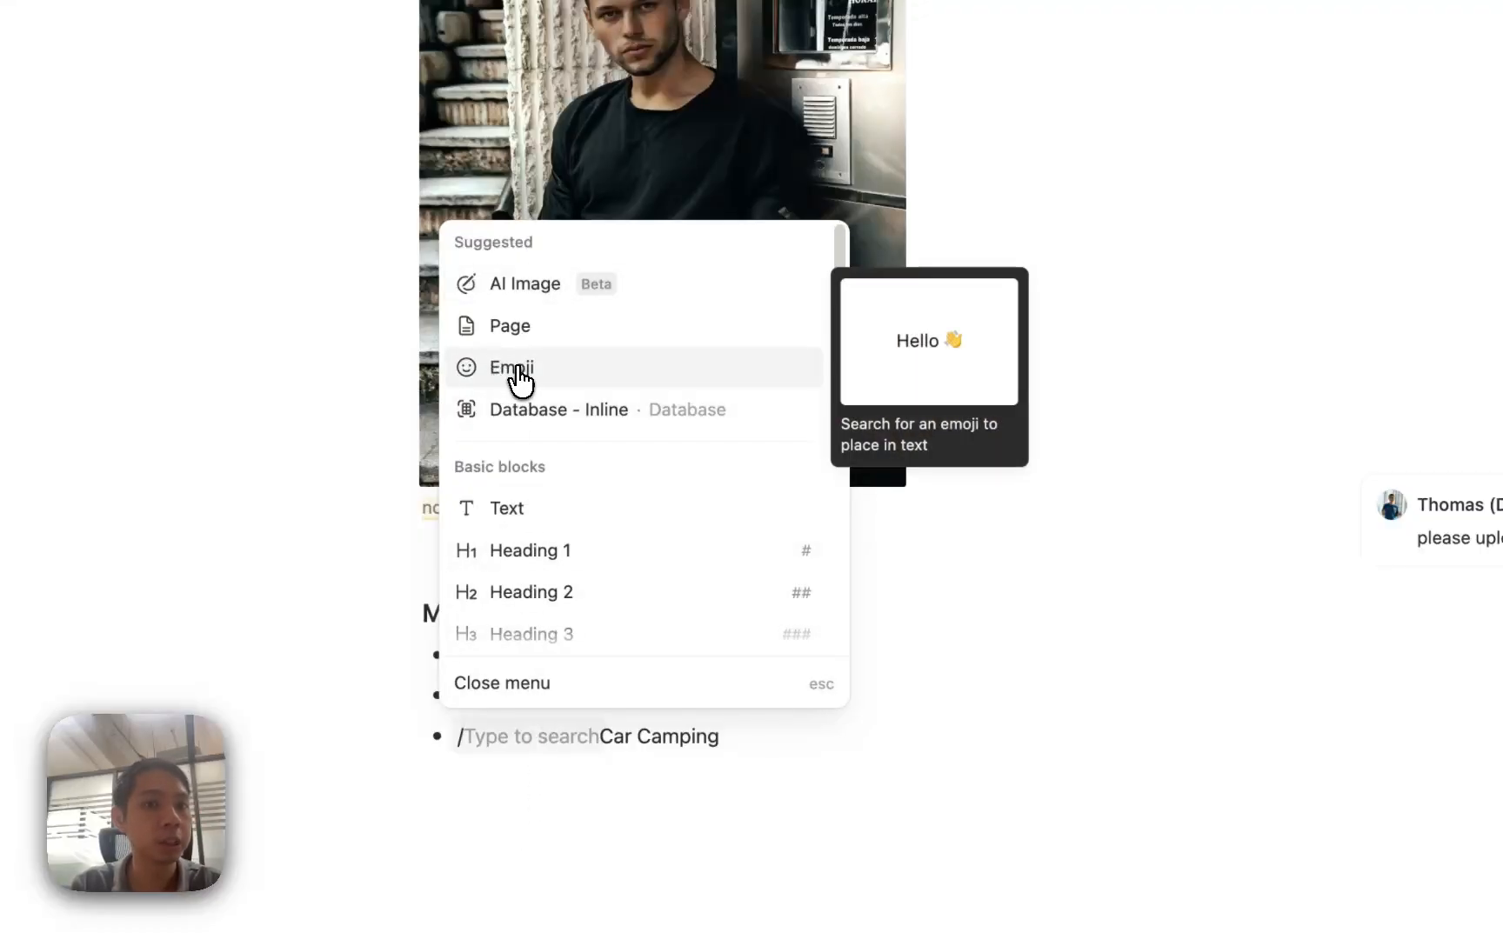
pyautogui.click(519, 380)
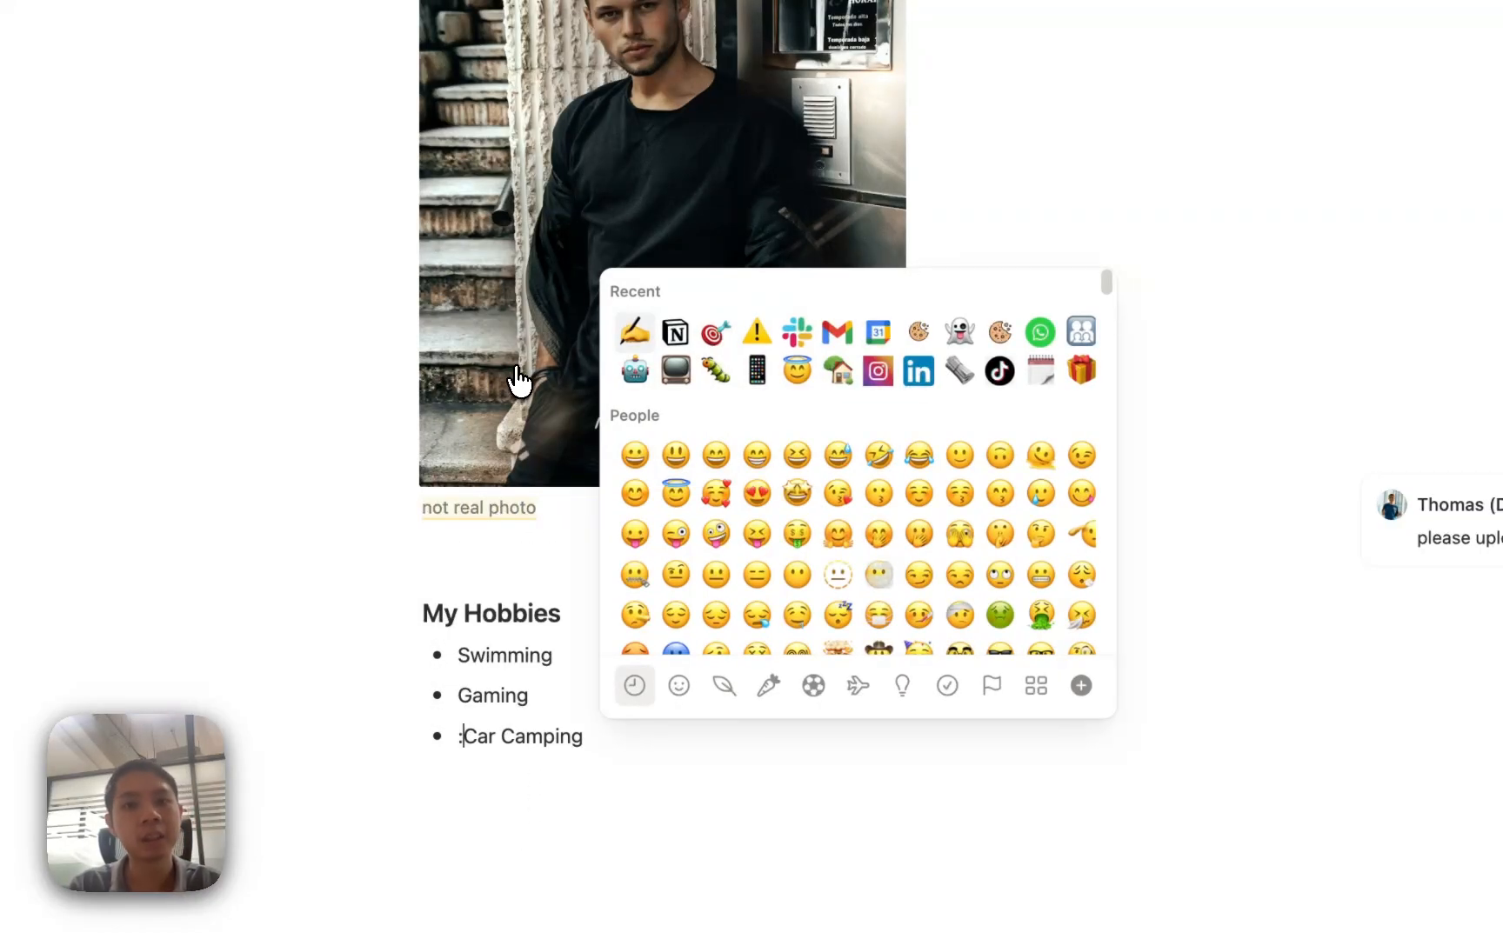
pyautogui.write('car')
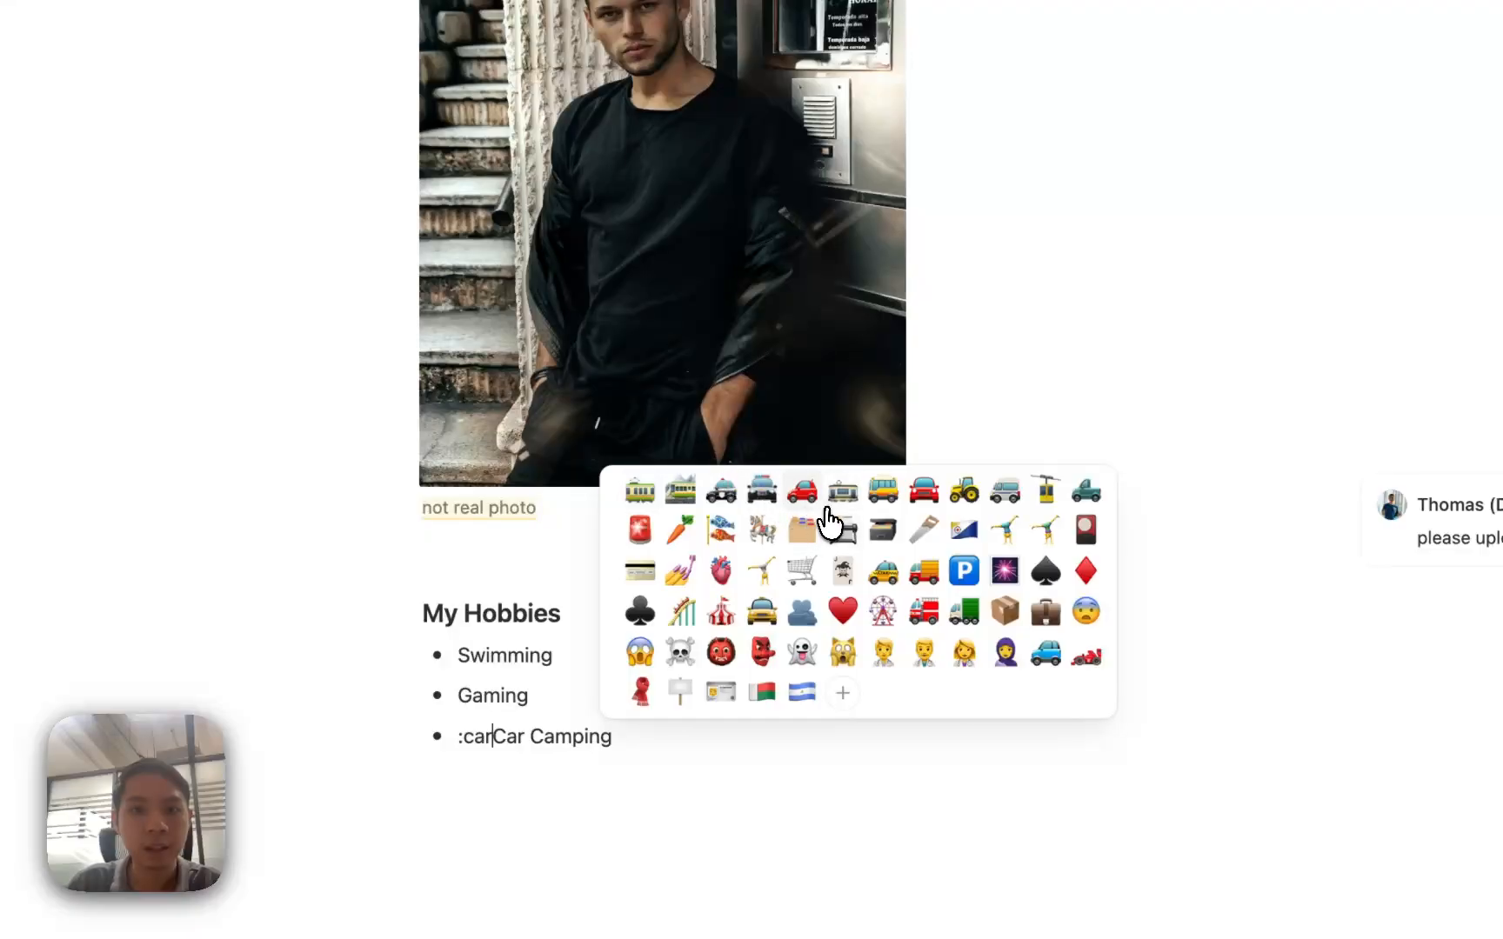
pyautogui.click(804, 493)
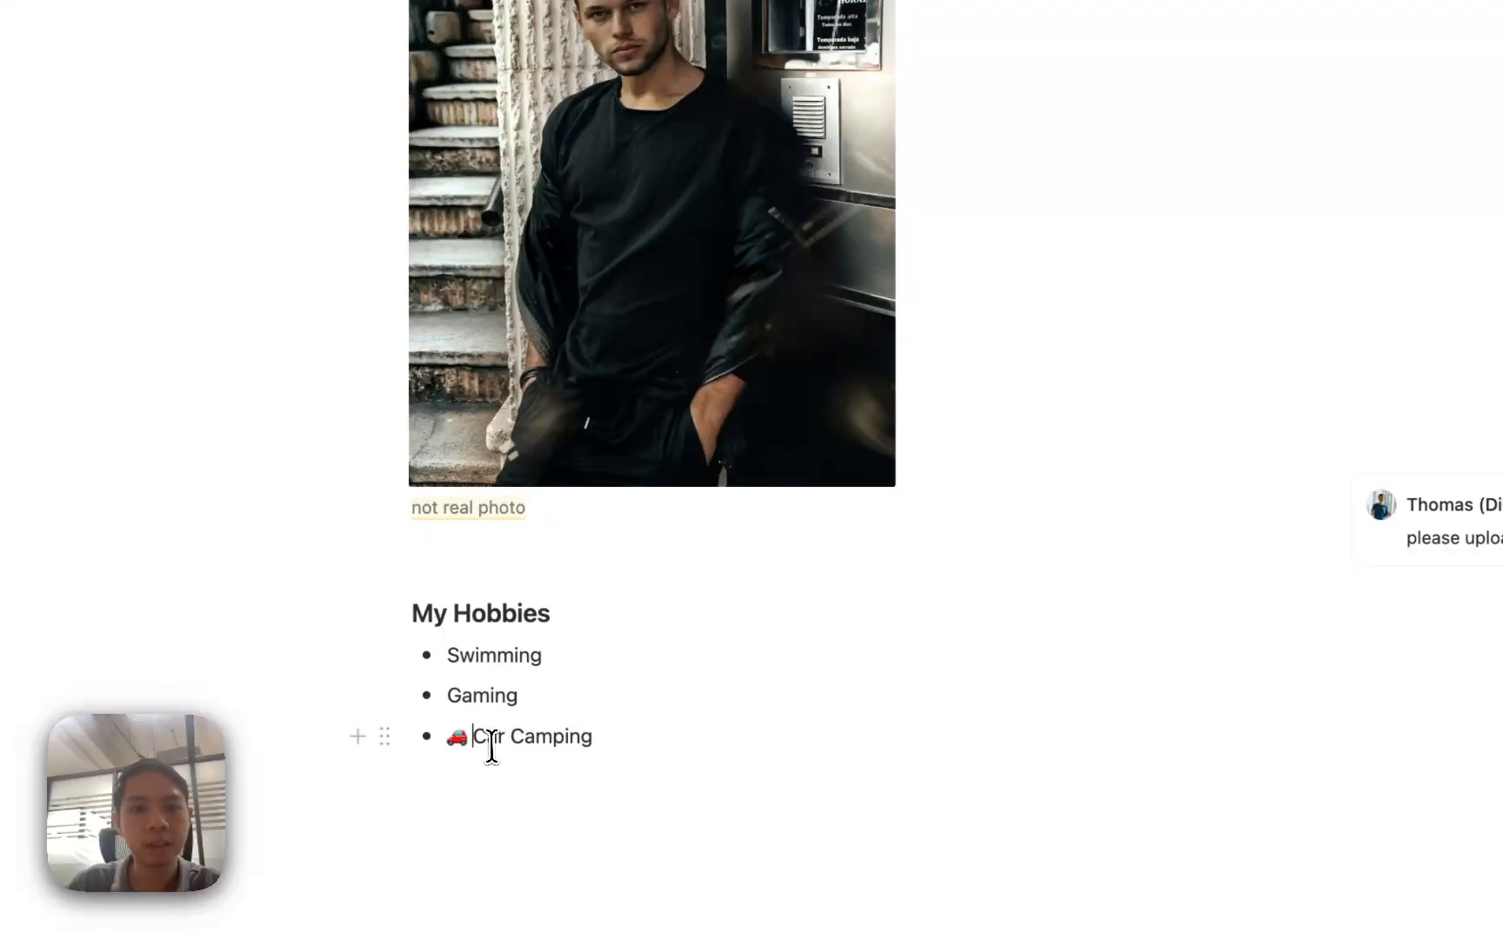
# Step: Insert a game controller emoji, found by searching for "game", in front of the "Gaming" list item
pyautogui.moveTo(455, 707); pyautogui.dragTo(443, 702)
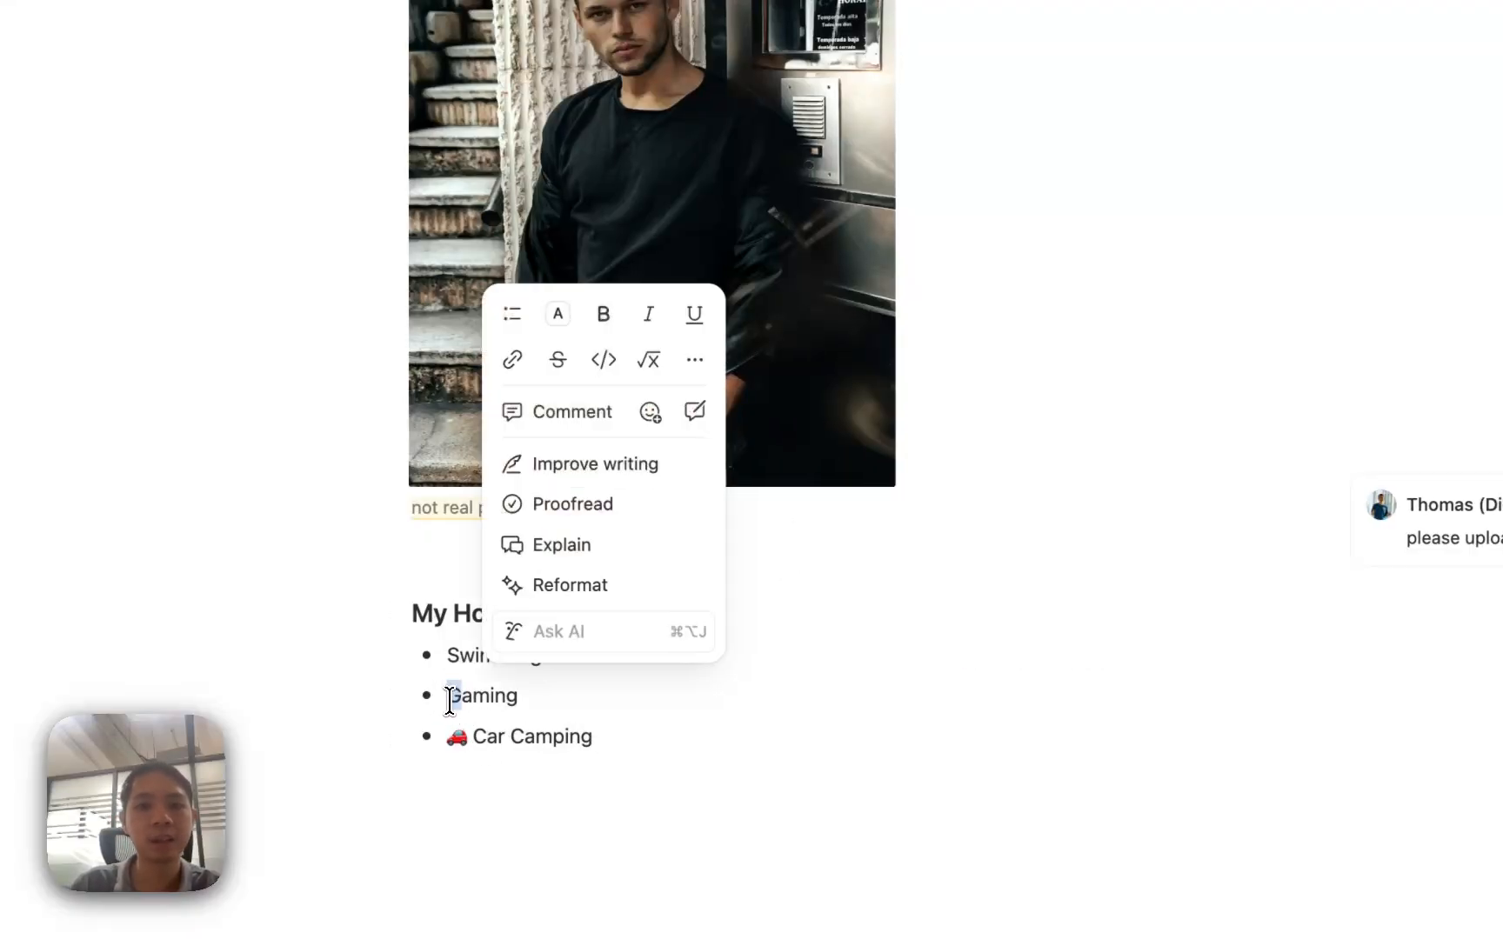
pyautogui.click(450, 702)
pyautogui.write('/em')
pyautogui.press('Return')
pyautogui.write(':gaming')
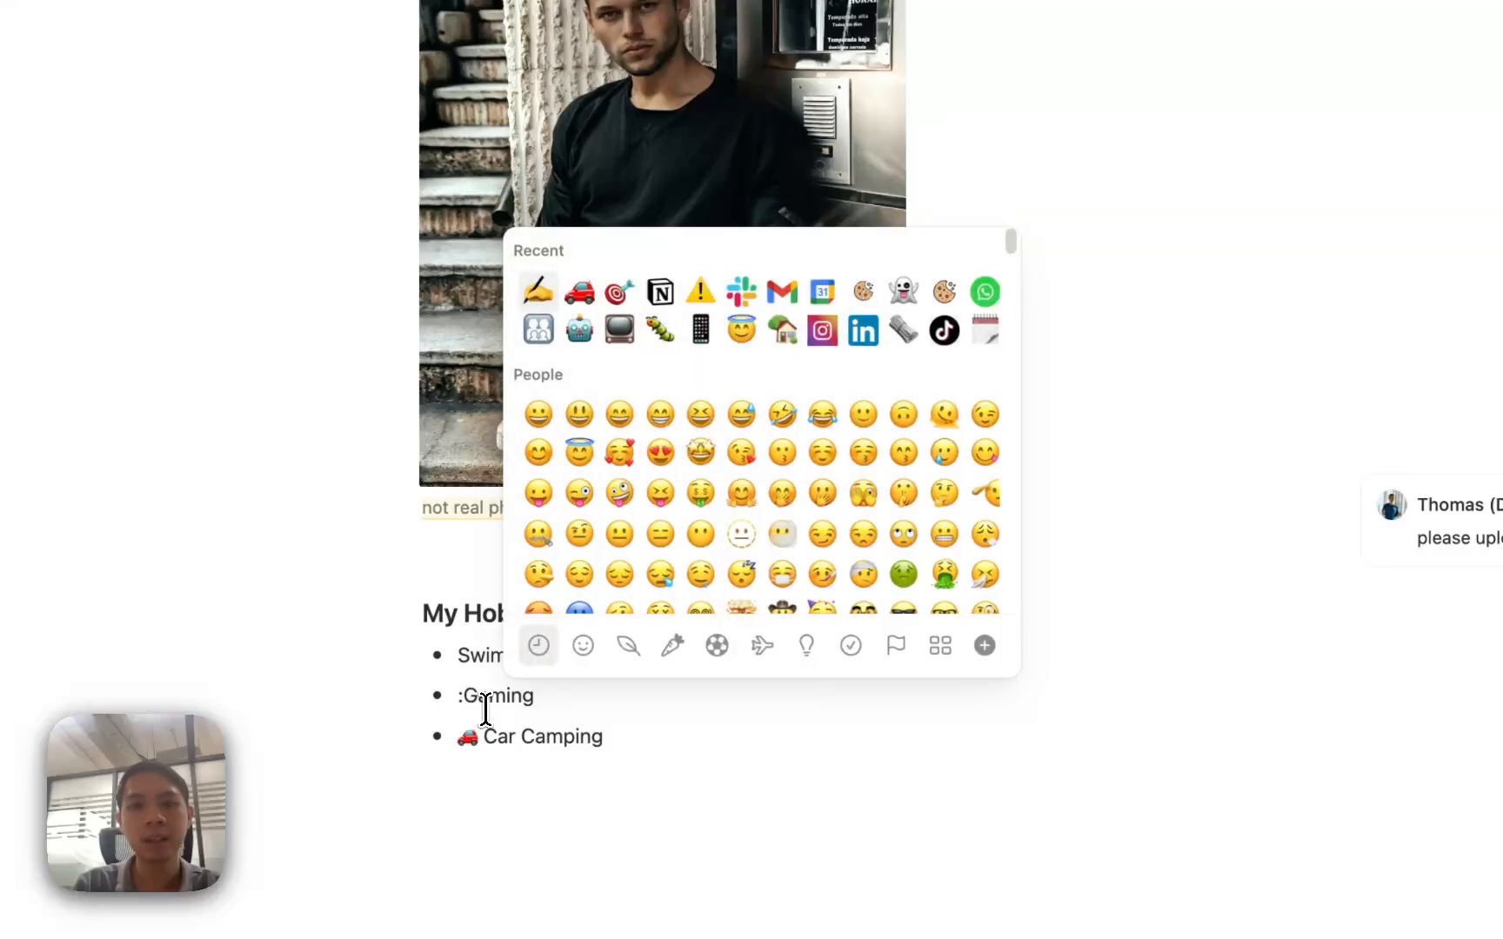
pyautogui.press('BackSpace')
pyautogui.press('BackSpace')
pyautogui.press('BackSpace')
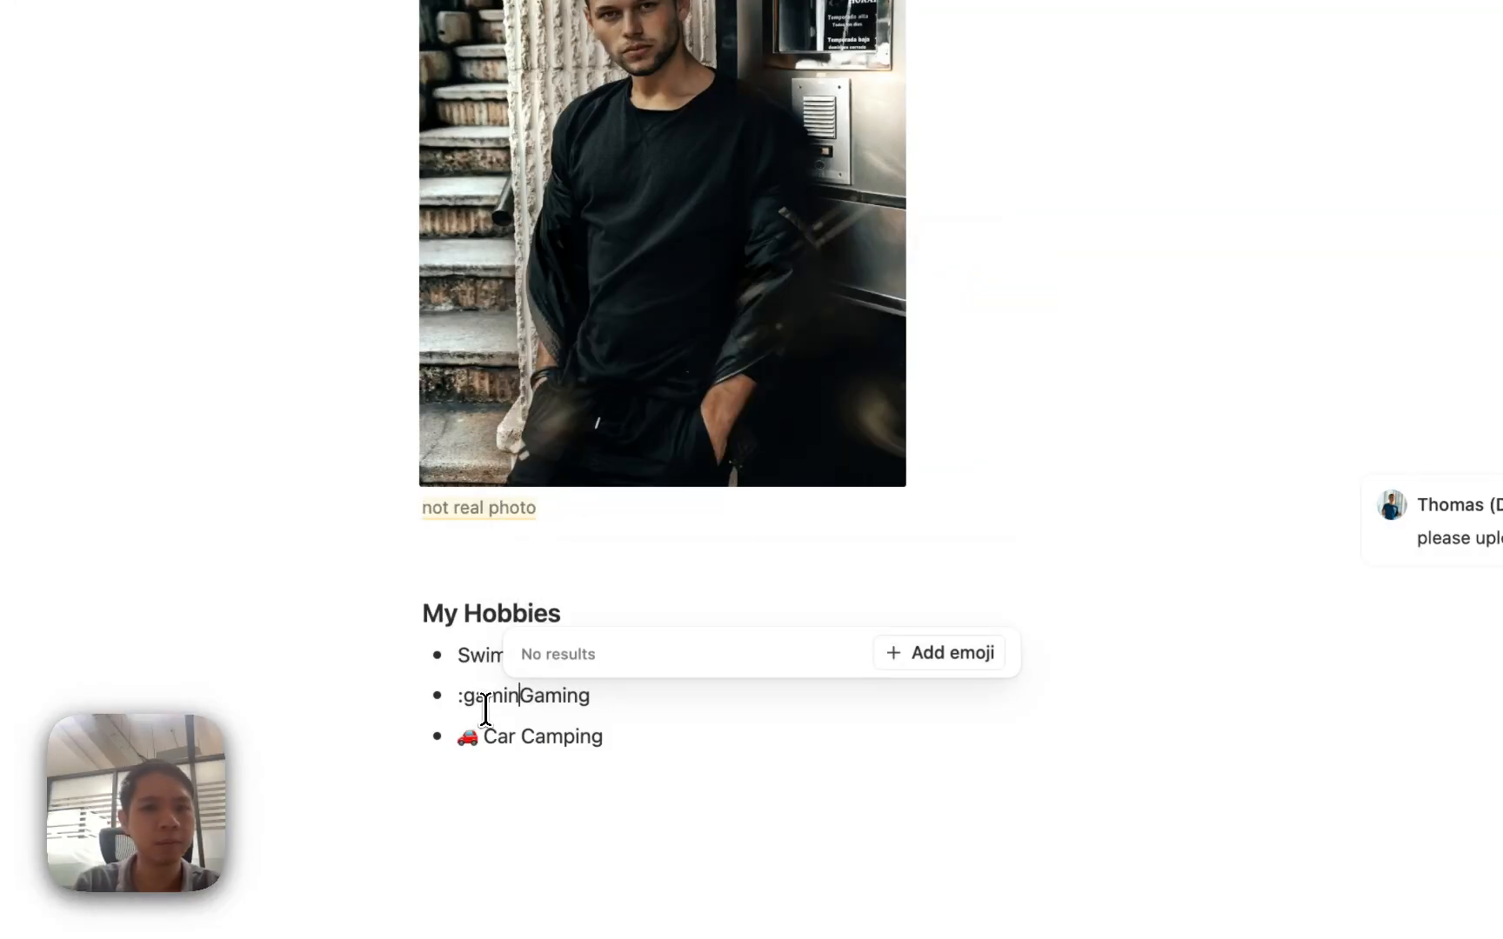
pyautogui.write('e')
pyautogui.press('Right')
pyautogui.press('Right')
pyautogui.press('Right')
pyautogui.press('Right')
pyautogui.press('Right')
pyautogui.press('Right')
pyautogui.press('Right')
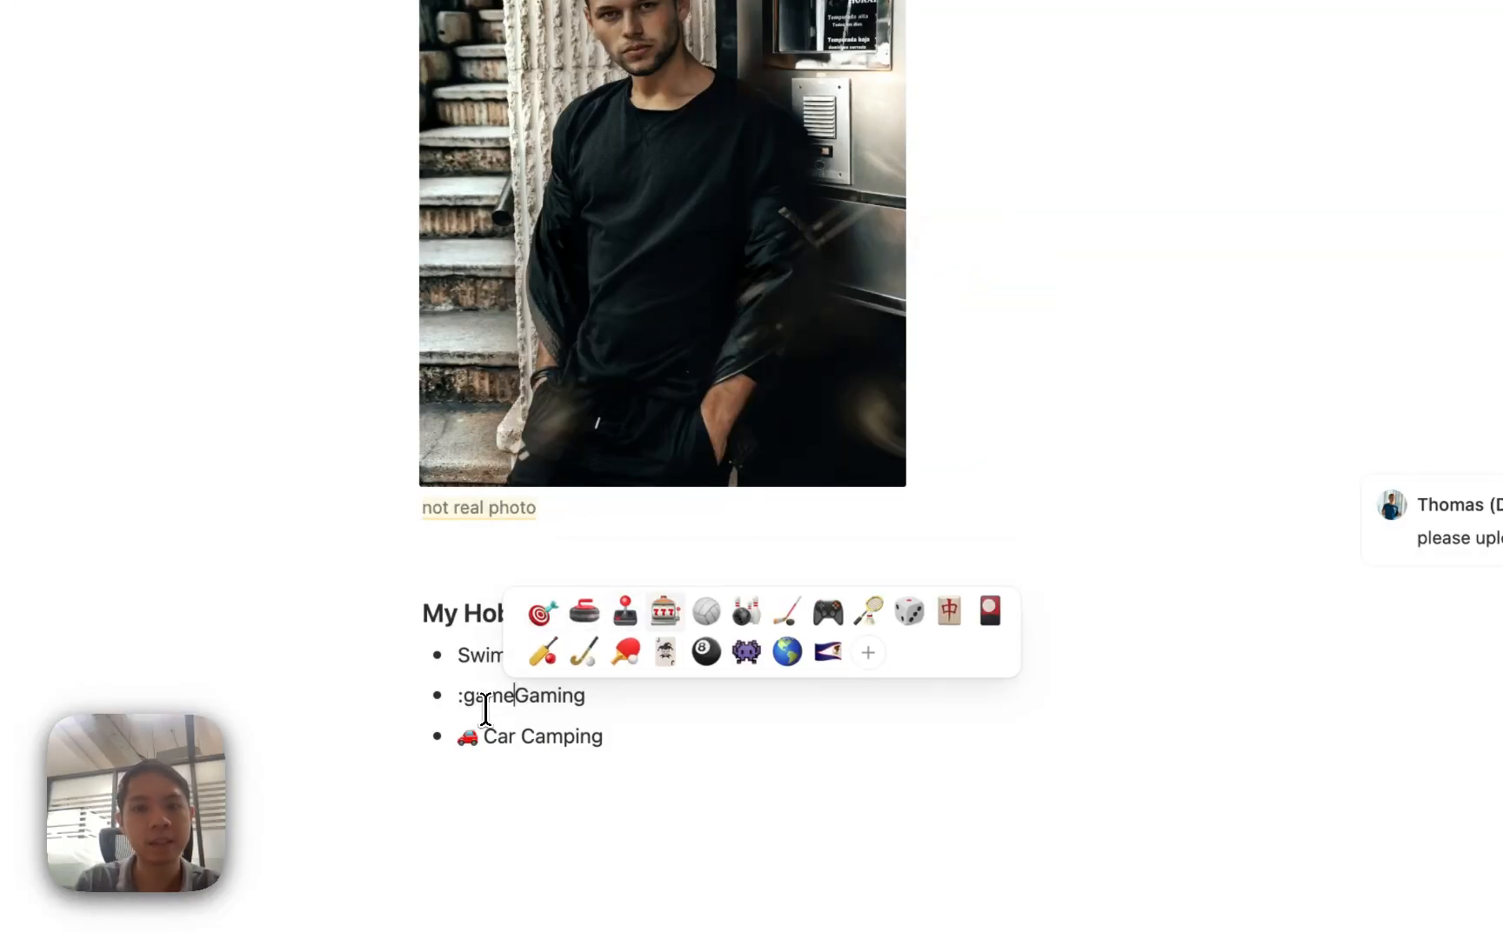
pyautogui.press('Return')
# Step: Insert a swimmer emoji in front of the "Swimming" list item
pyautogui.press('Up')
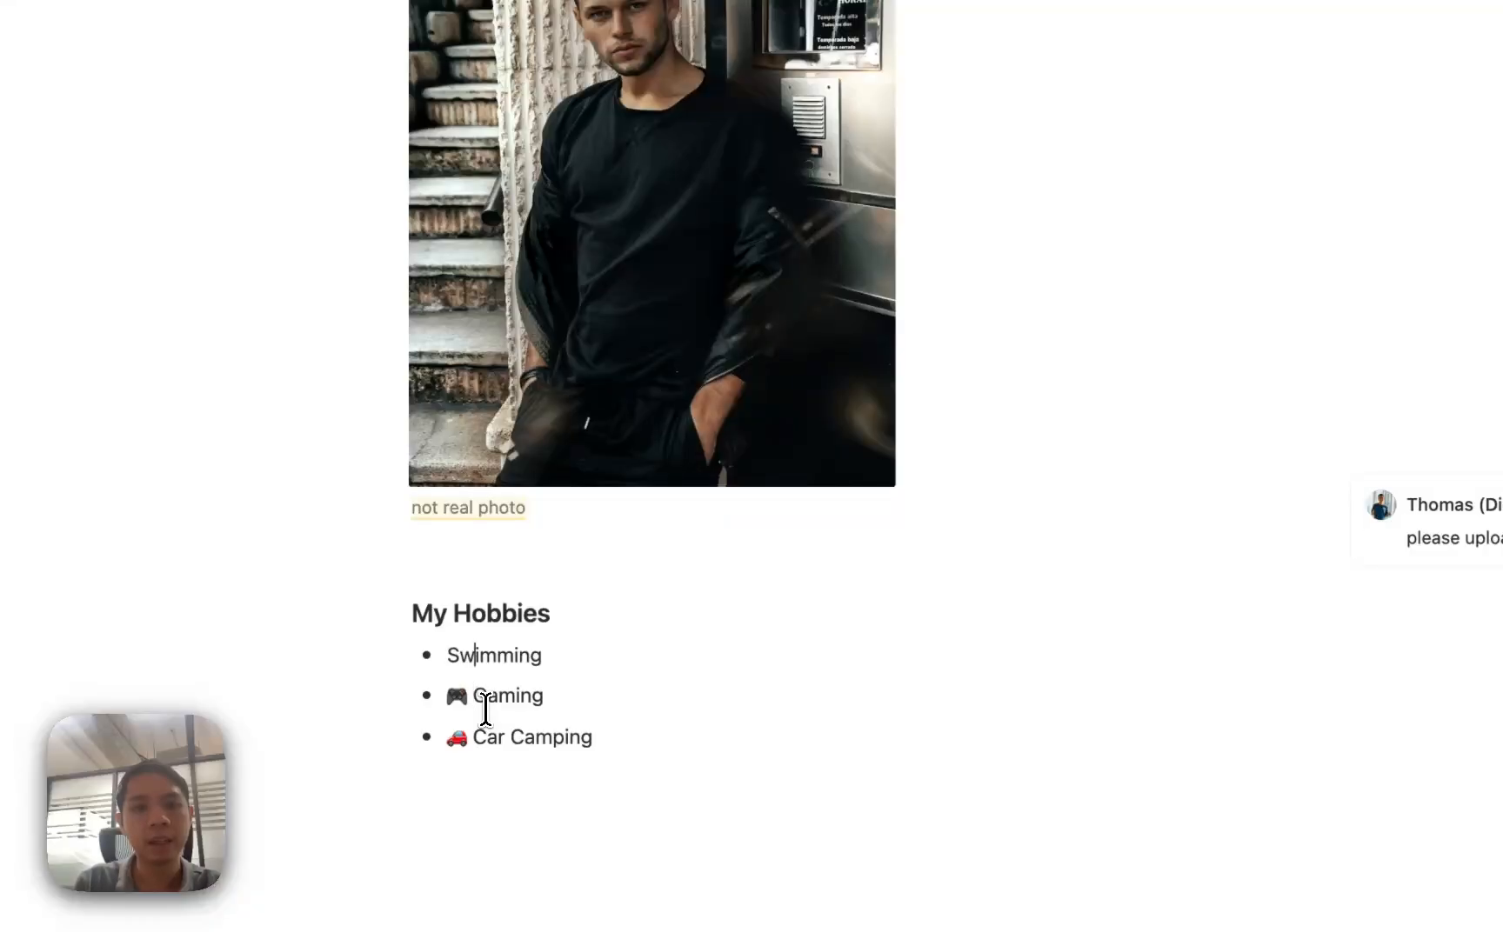
pyautogui.write('/emoji')
pyautogui.press('Return')
pyautogui.write('swim')
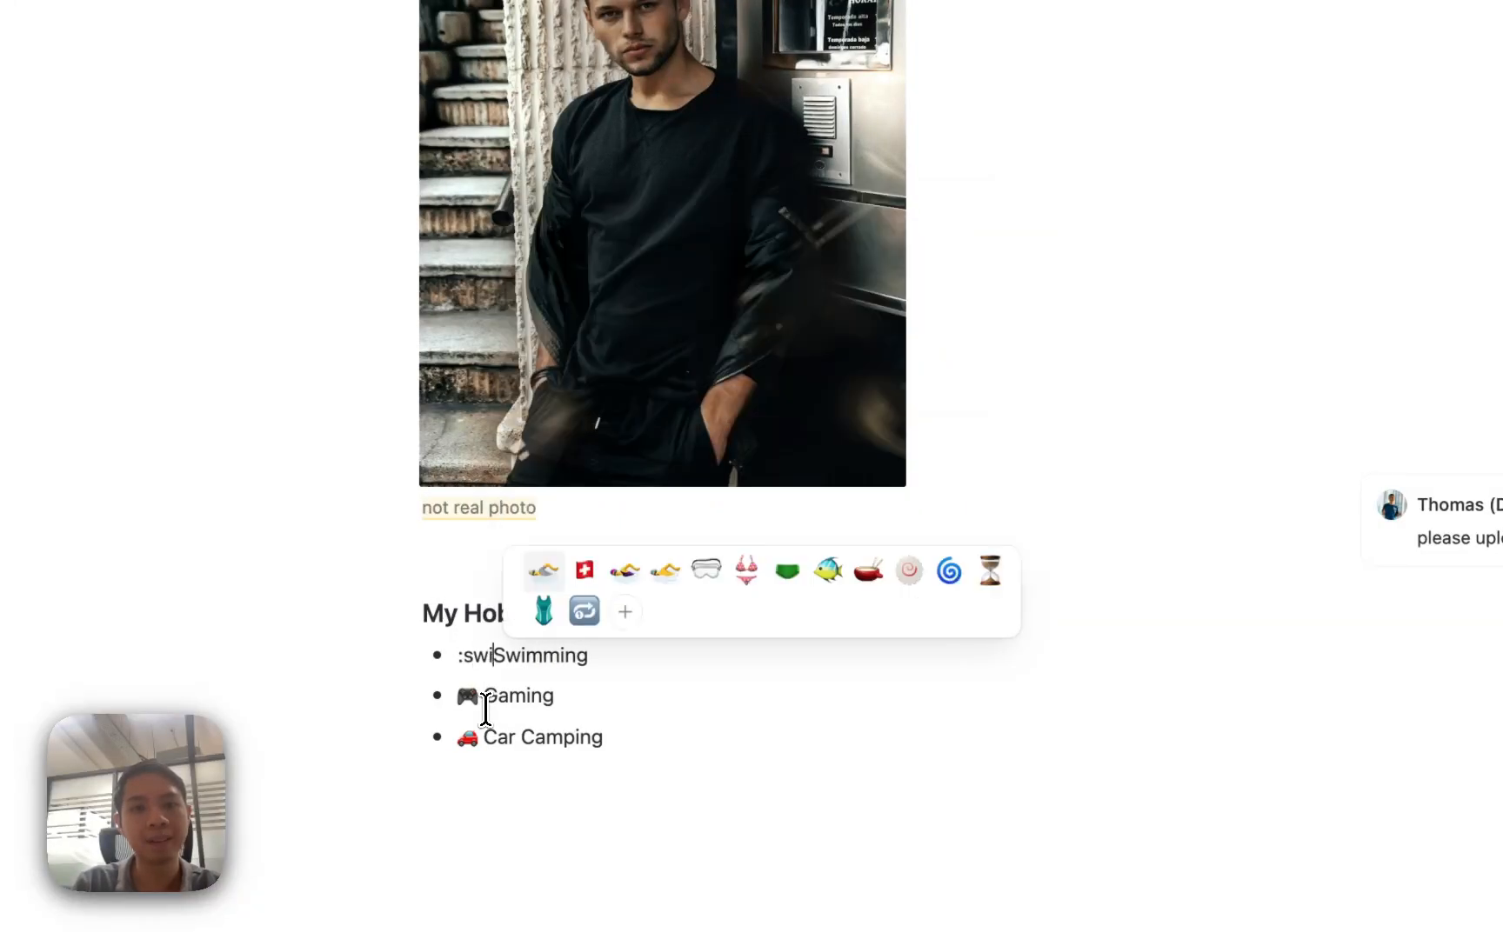
pyautogui.press('Return')
# Step: Insert a simple table block below the hobbies list
pyautogui.click(634, 825)
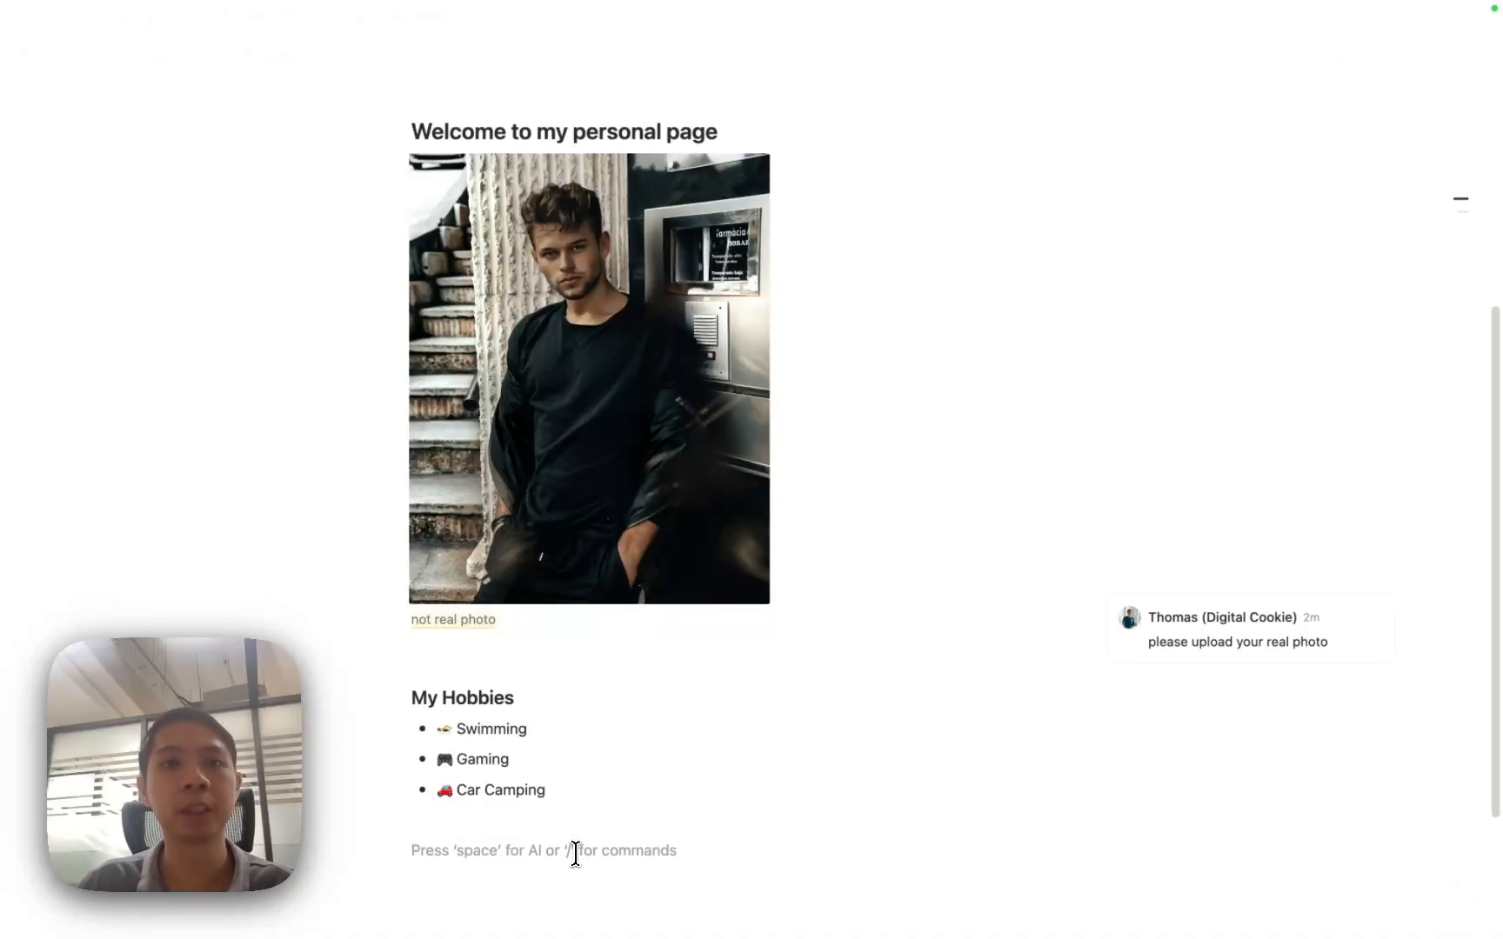
pyautogui.write('/')
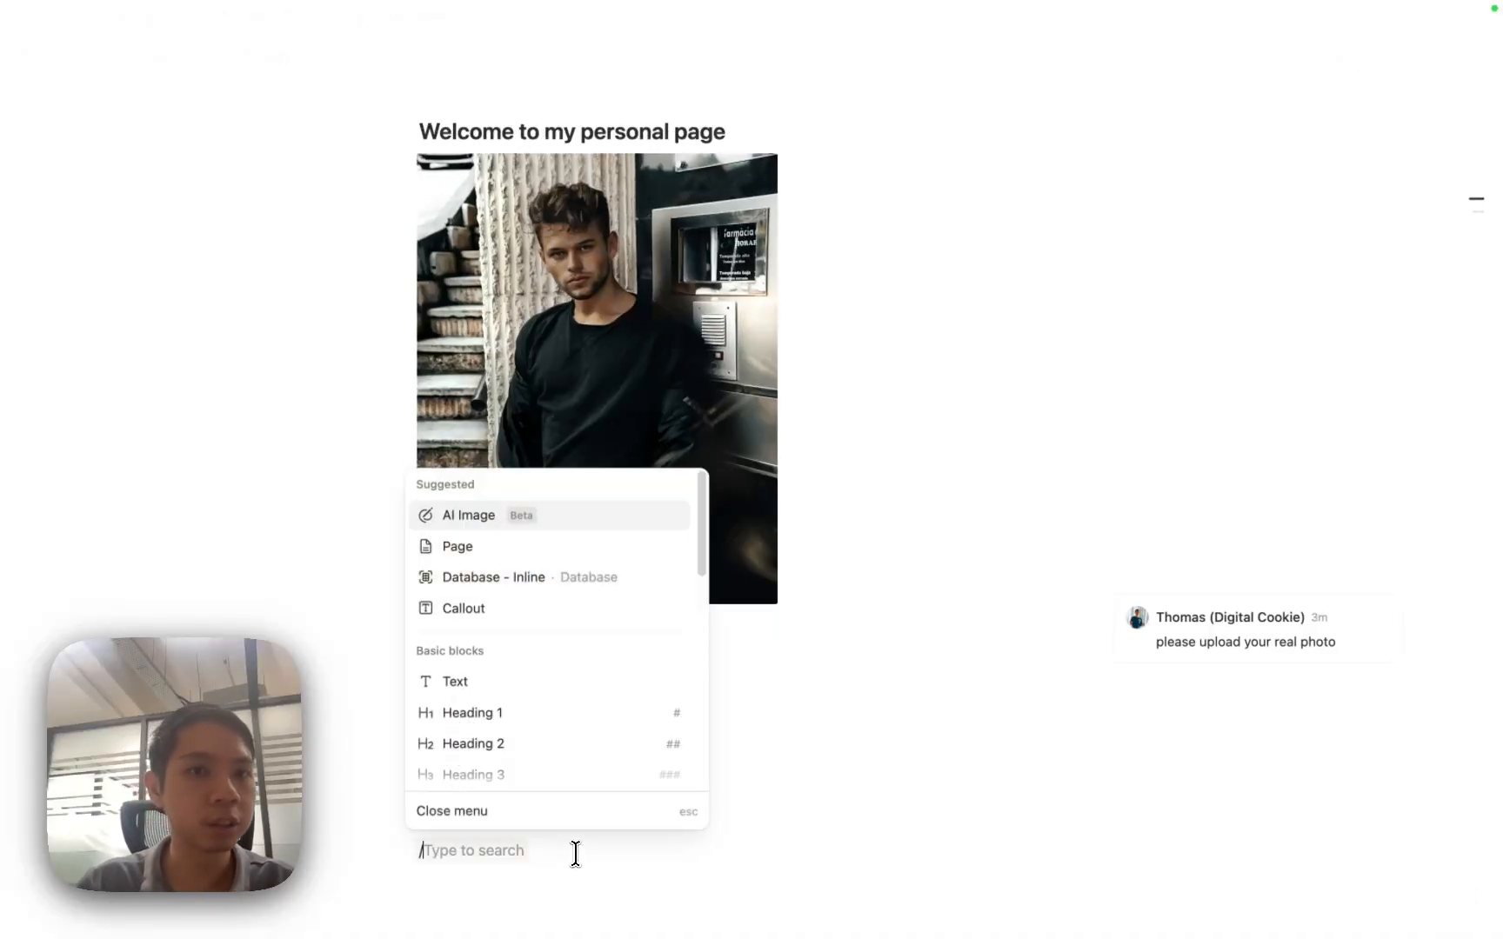
pyautogui.scroll(-2, 482, 678)
pyautogui.scroll(-3, 499, 681)
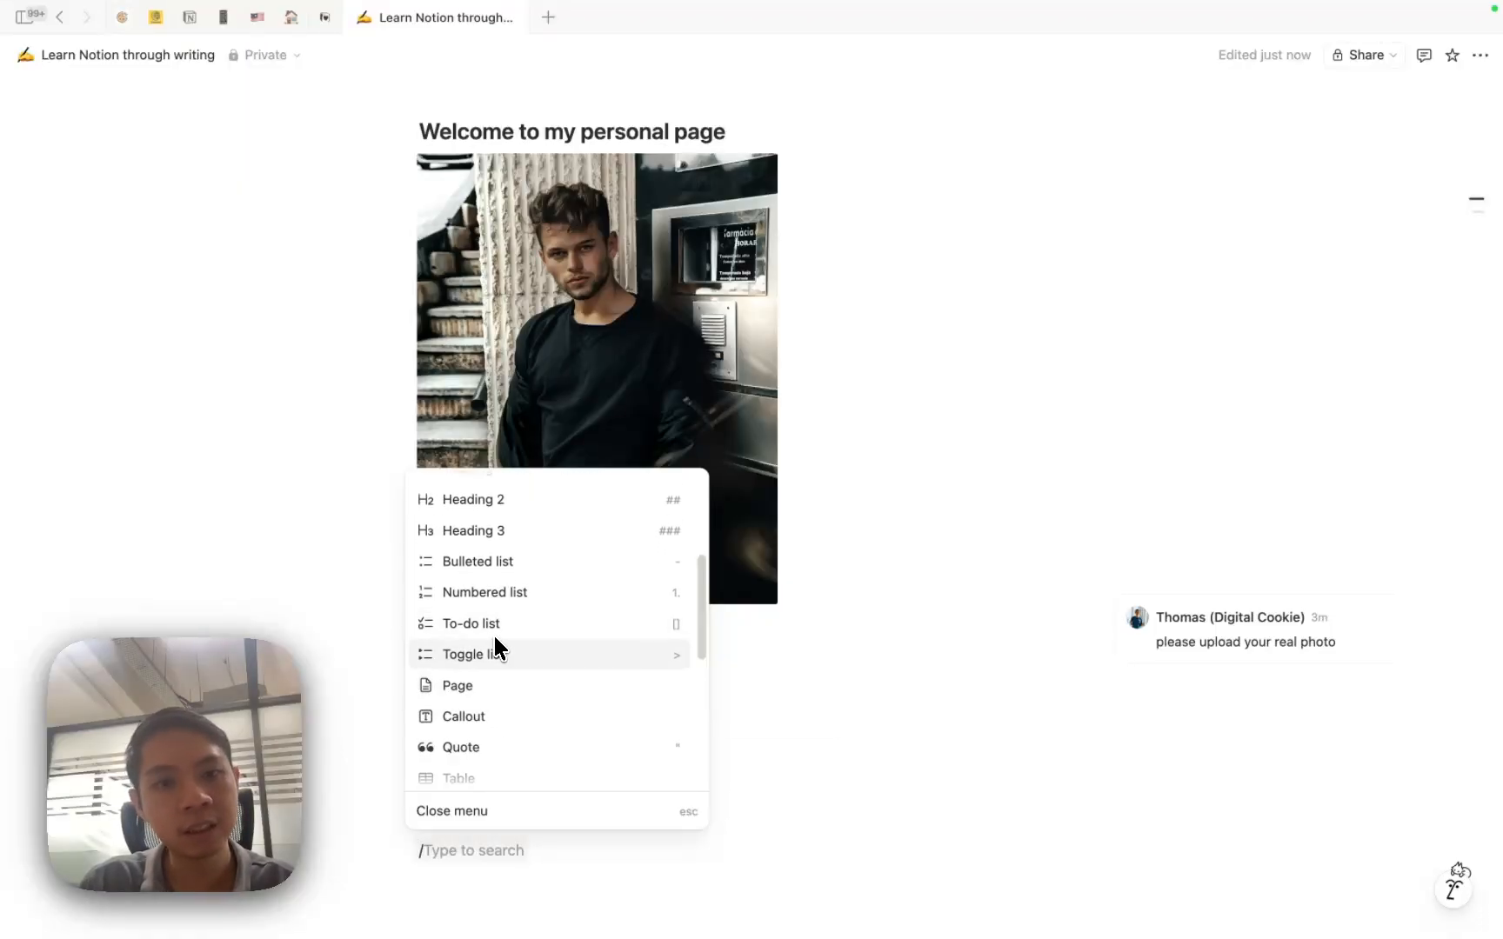
pyautogui.scroll(-3, 497, 687)
pyautogui.scroll(1, 494, 670)
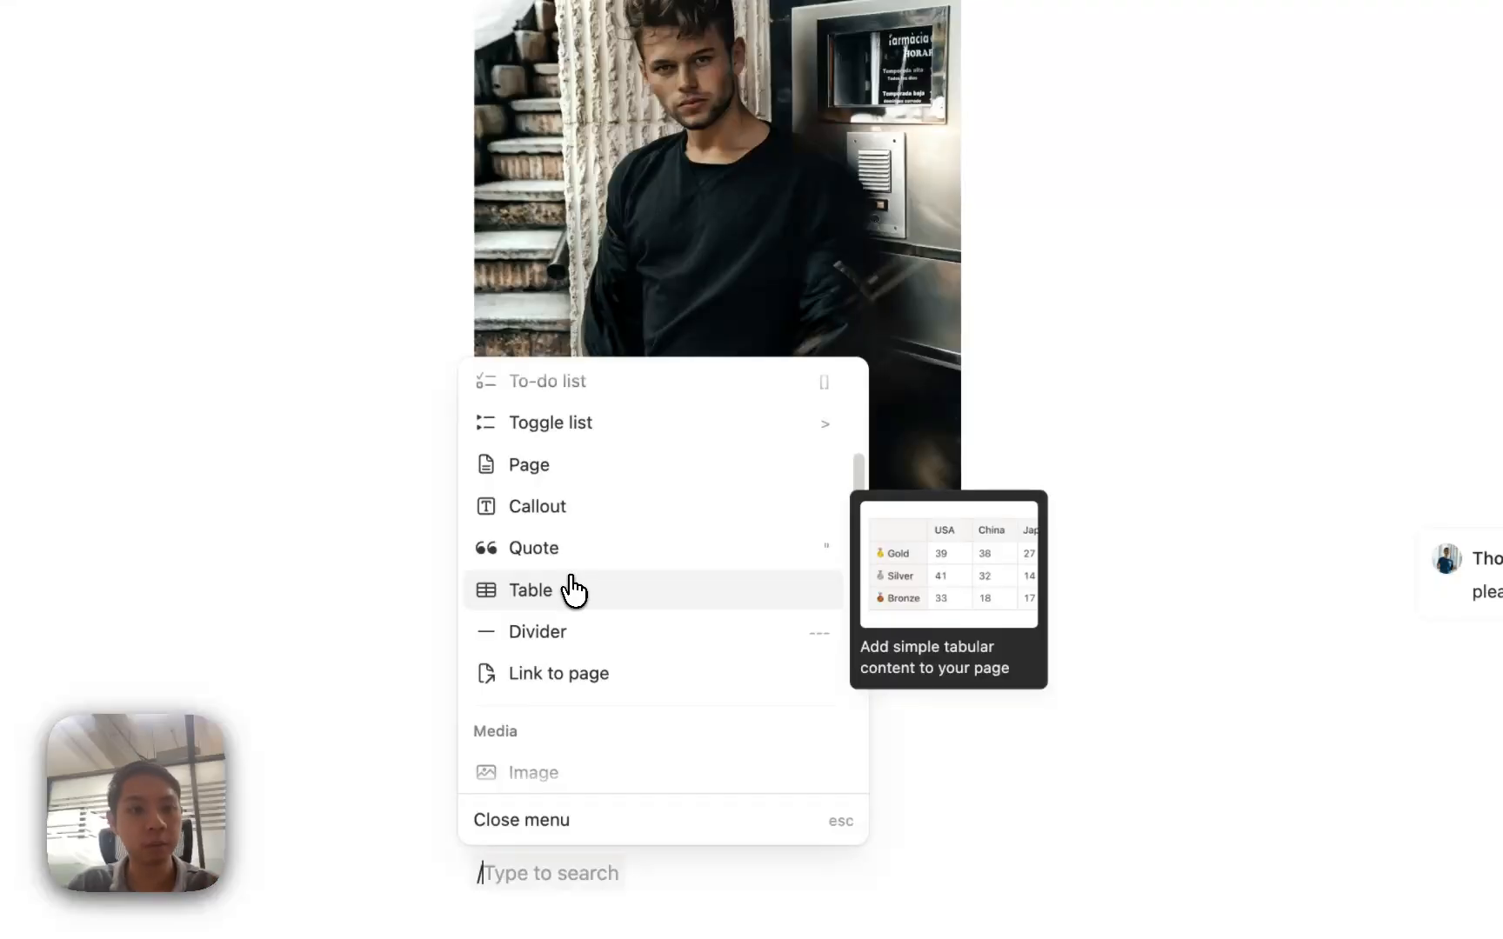
pyautogui.click(573, 591)
pyautogui.scroll(-3, 621, 688)
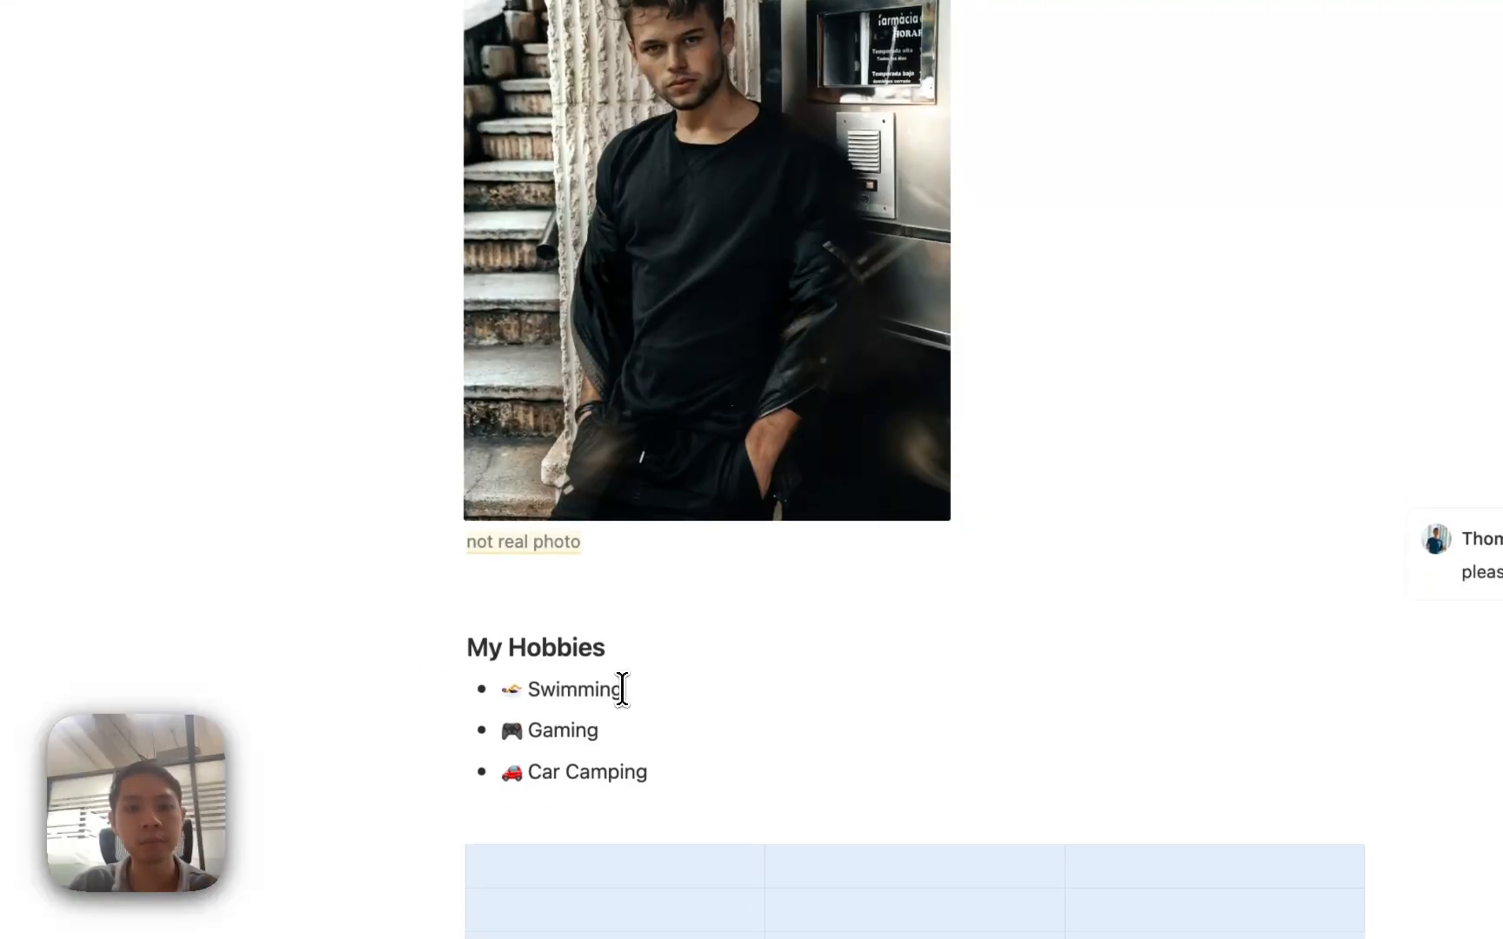
# Step: Add a Heading 3 reading "About Me" directly above the table
pyautogui.click(604, 641)
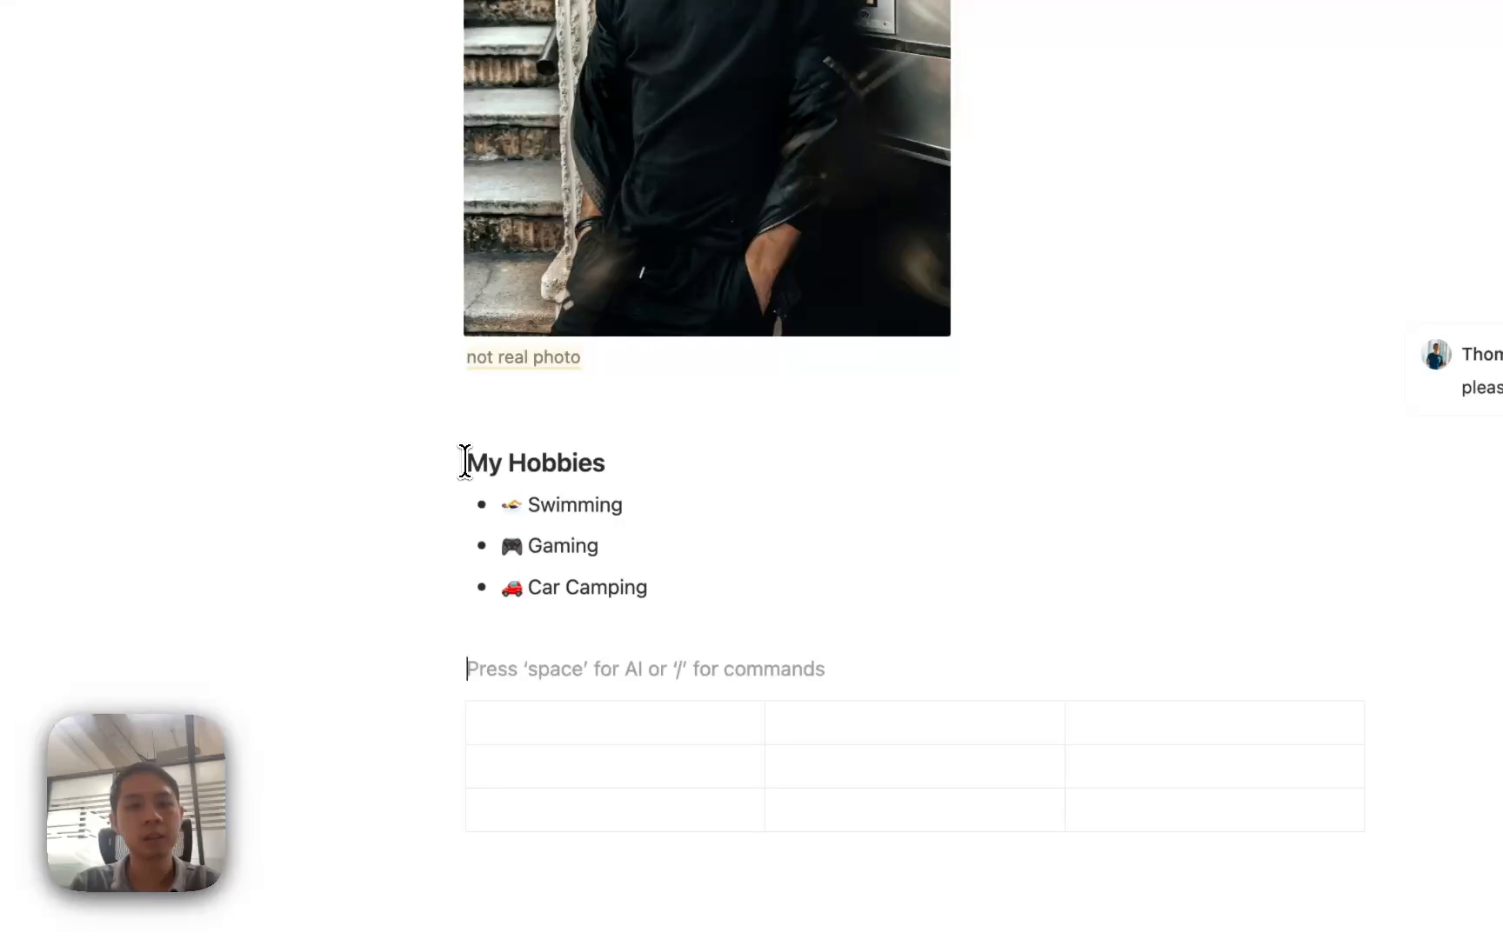
pyautogui.write('/h3')
pyautogui.press('Return')
pyautogui.write('Per')
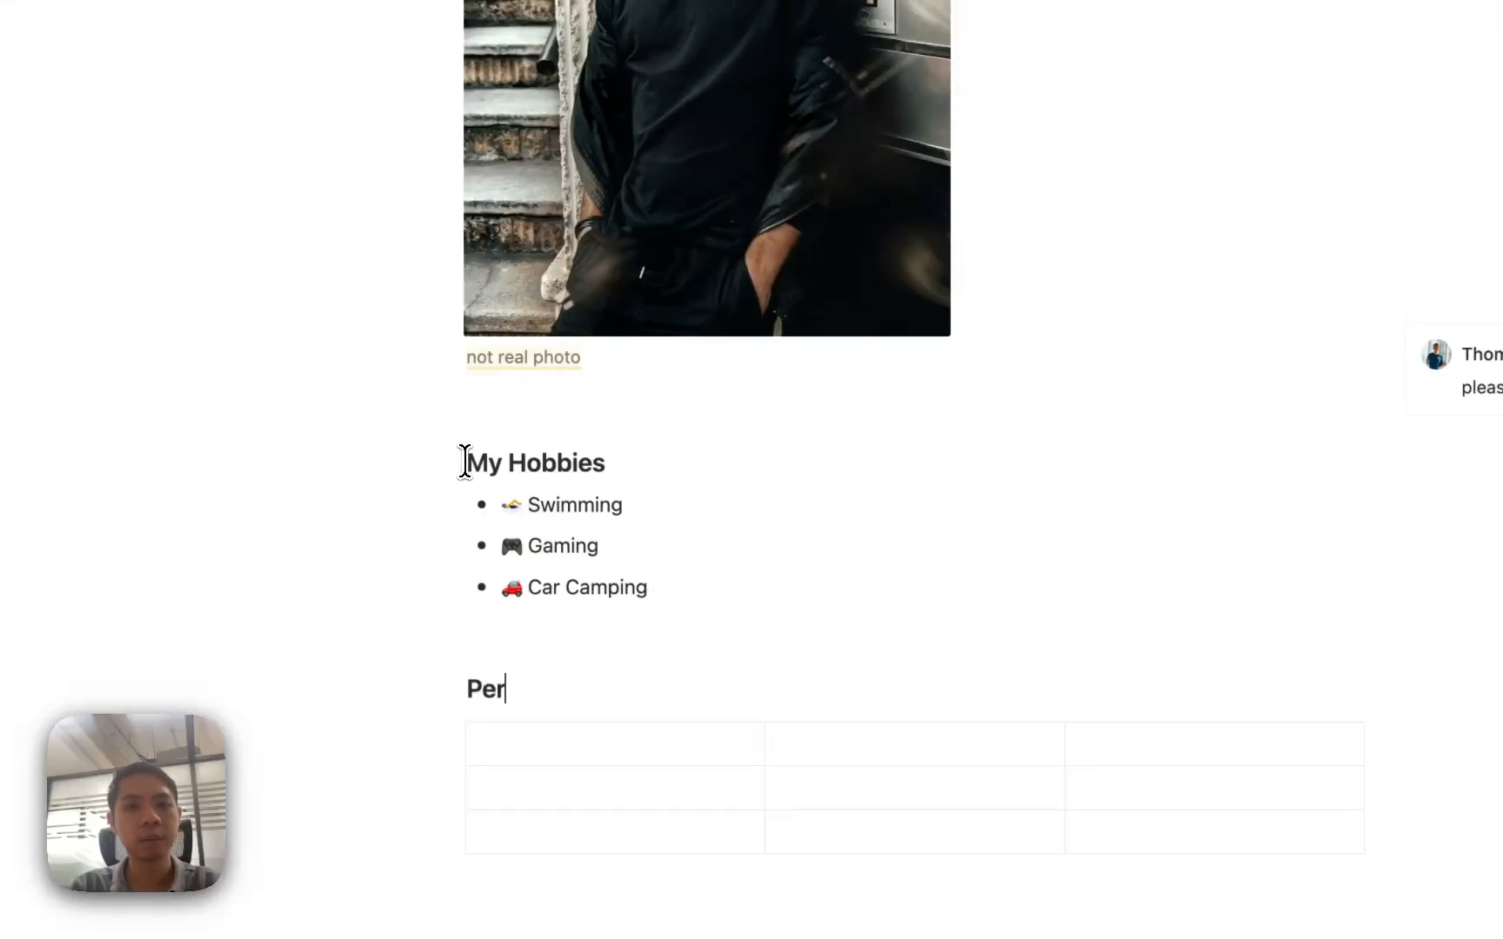
pyautogui.write('sonal Info')
pyautogui.press('super+a')
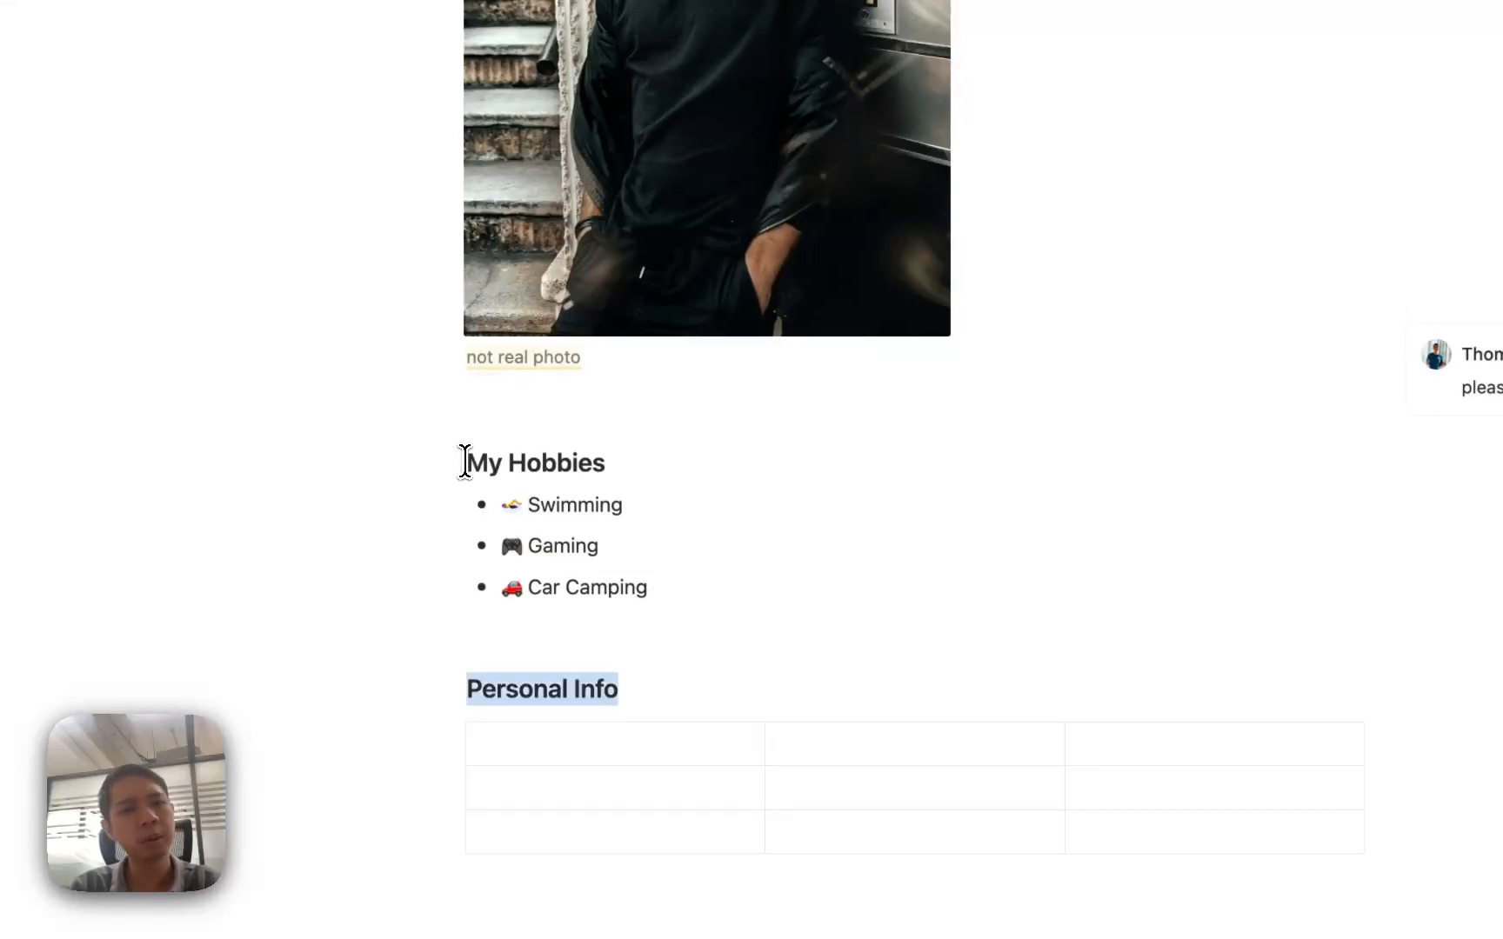
pyautogui.write('About Me')
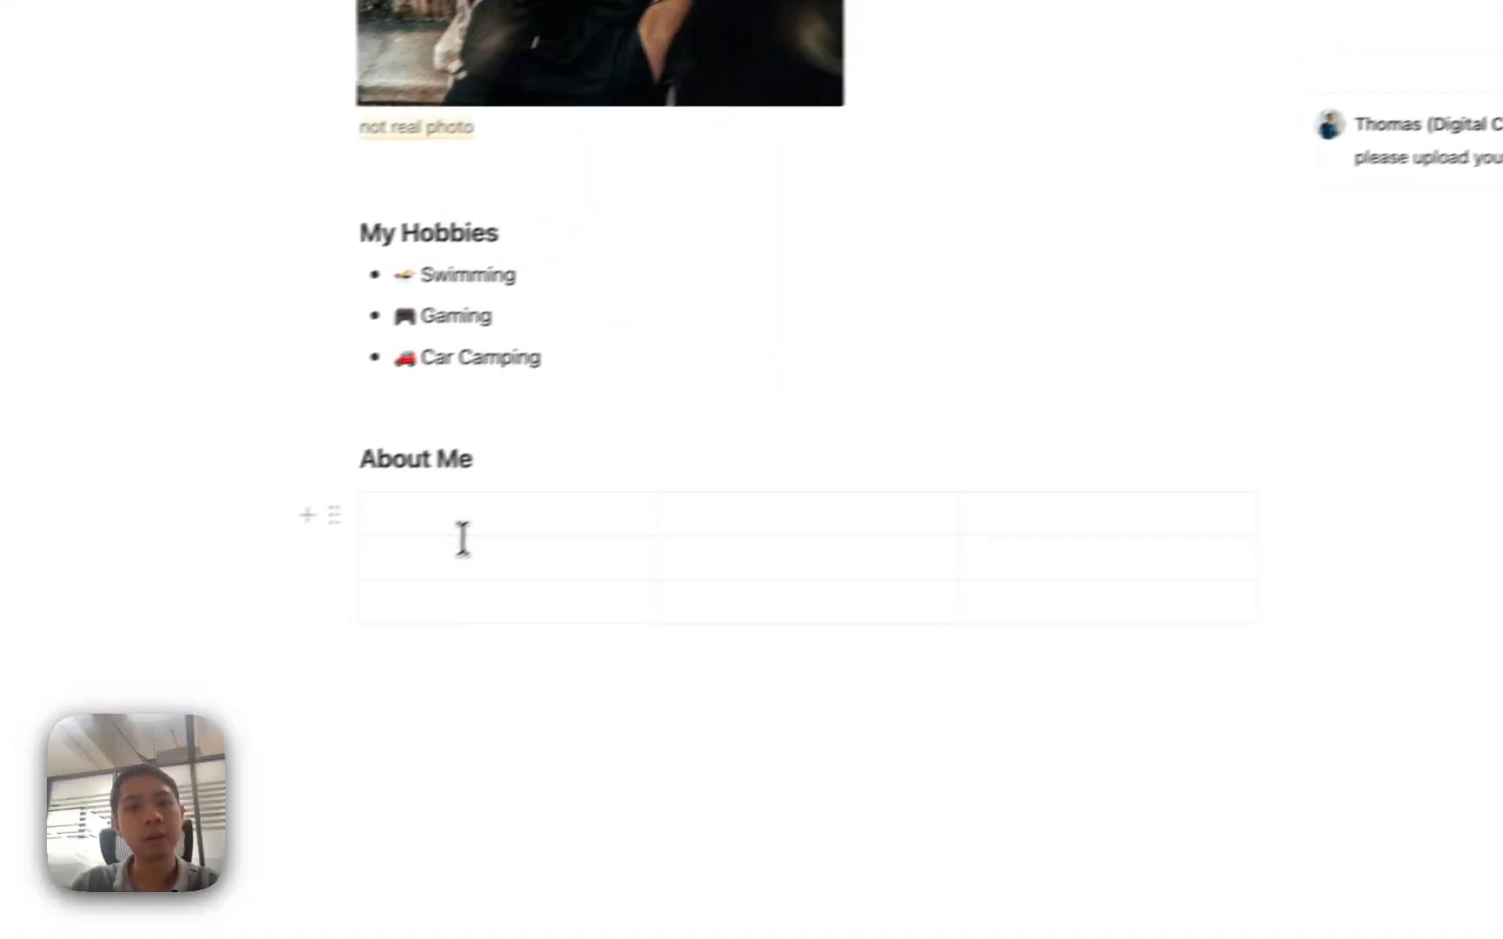
# Step: Enter "Age" in the second row of the table's first column
pyautogui.click(581, 781)
pyautogui.write('Age')
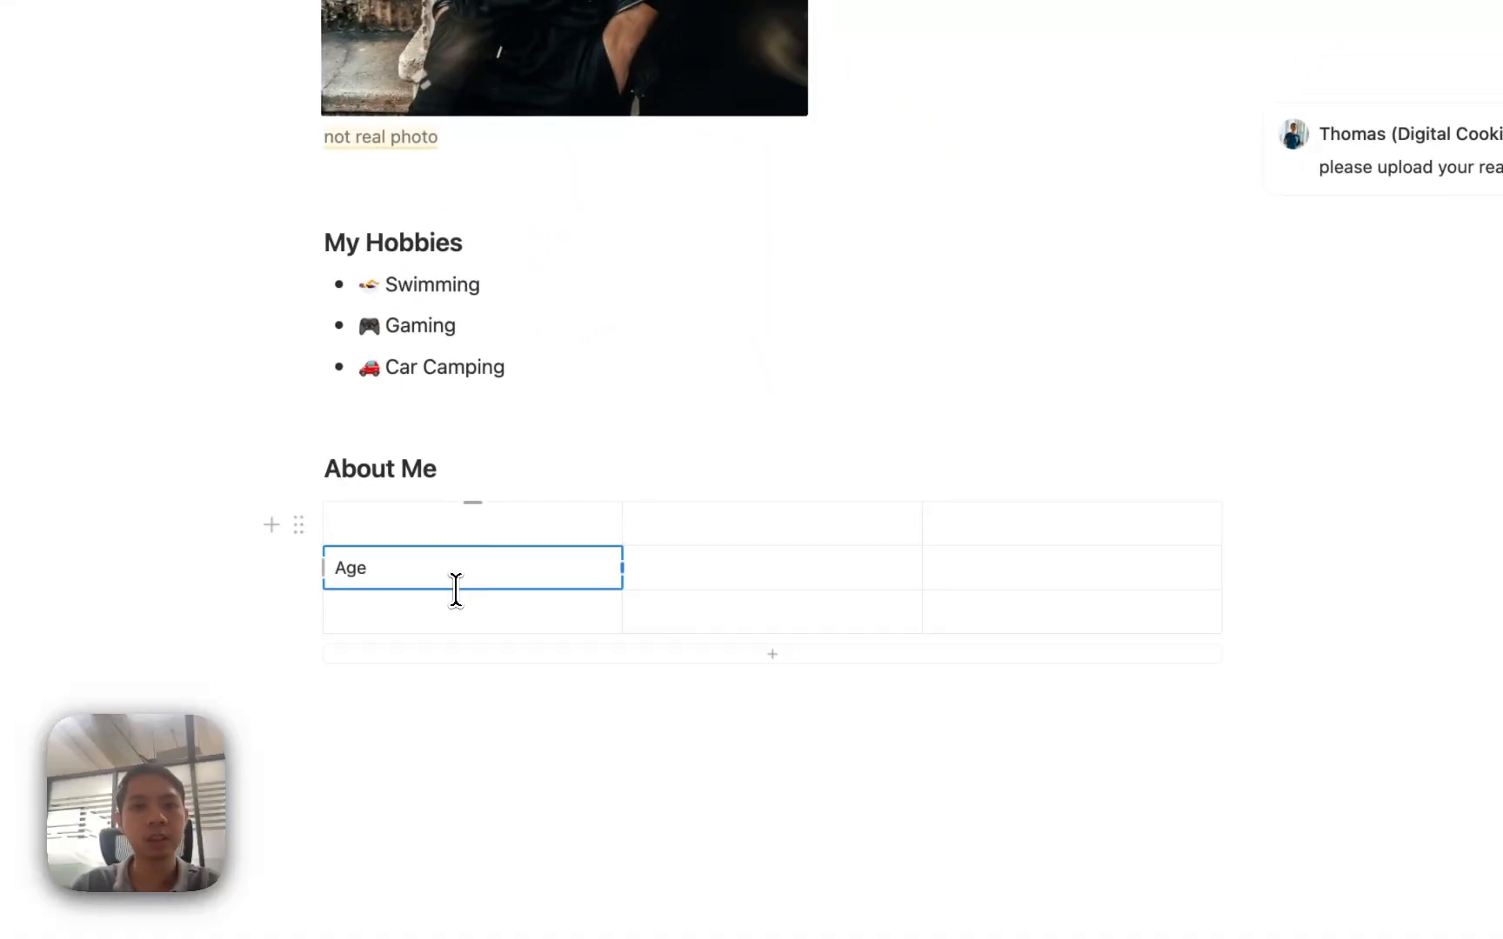
pyautogui.click(737, 525)
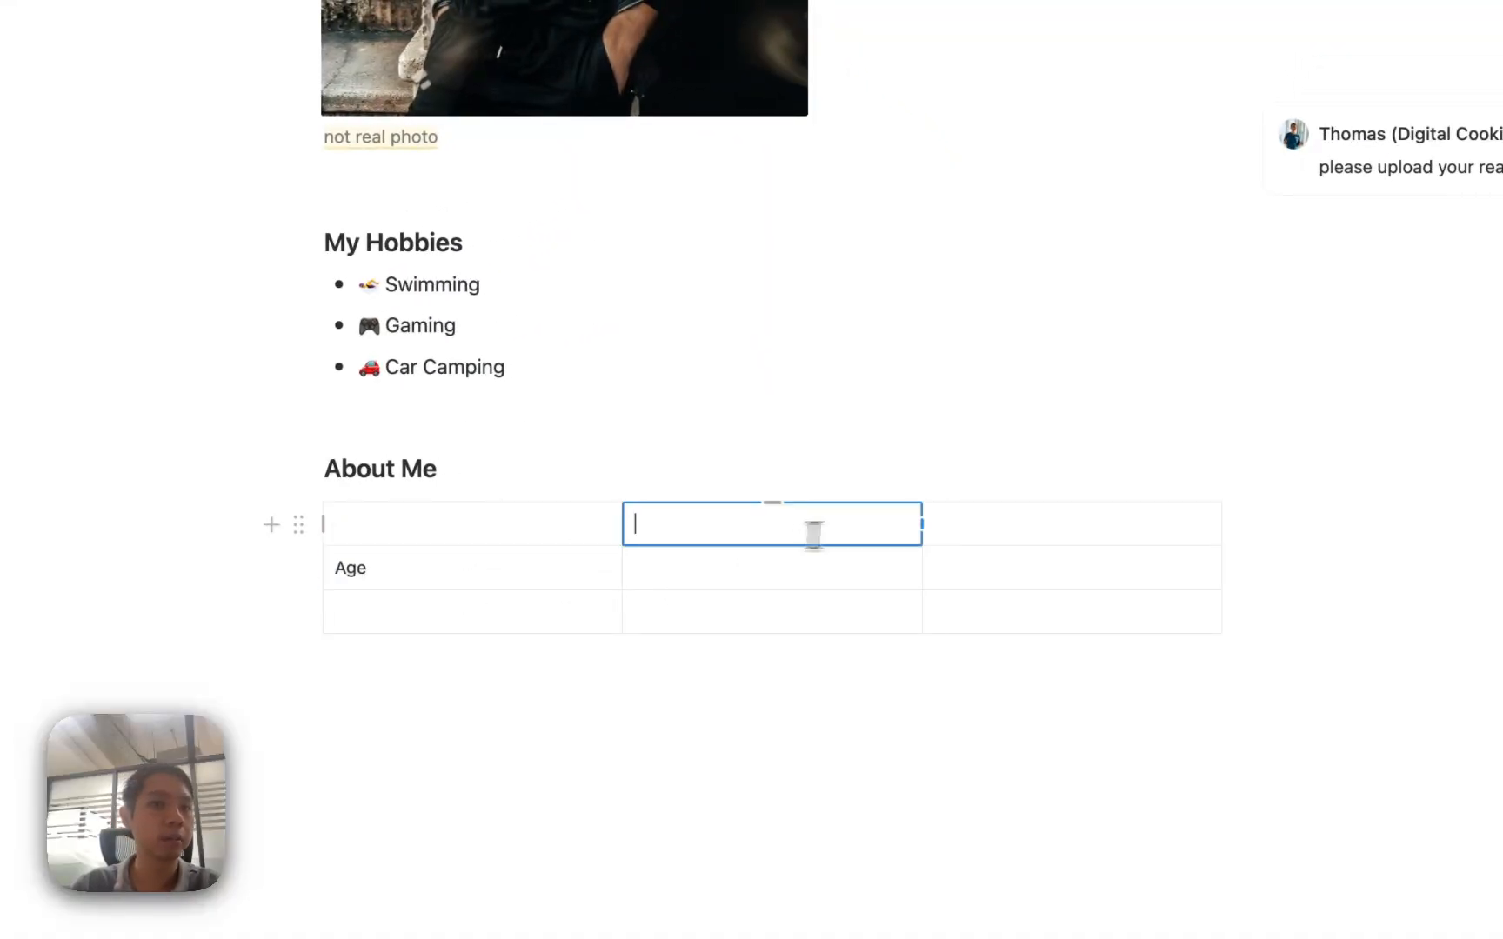
pyautogui.click(1040, 530)
pyautogui.click(754, 531)
pyautogui.click(525, 553)
pyautogui.click(574, 525)
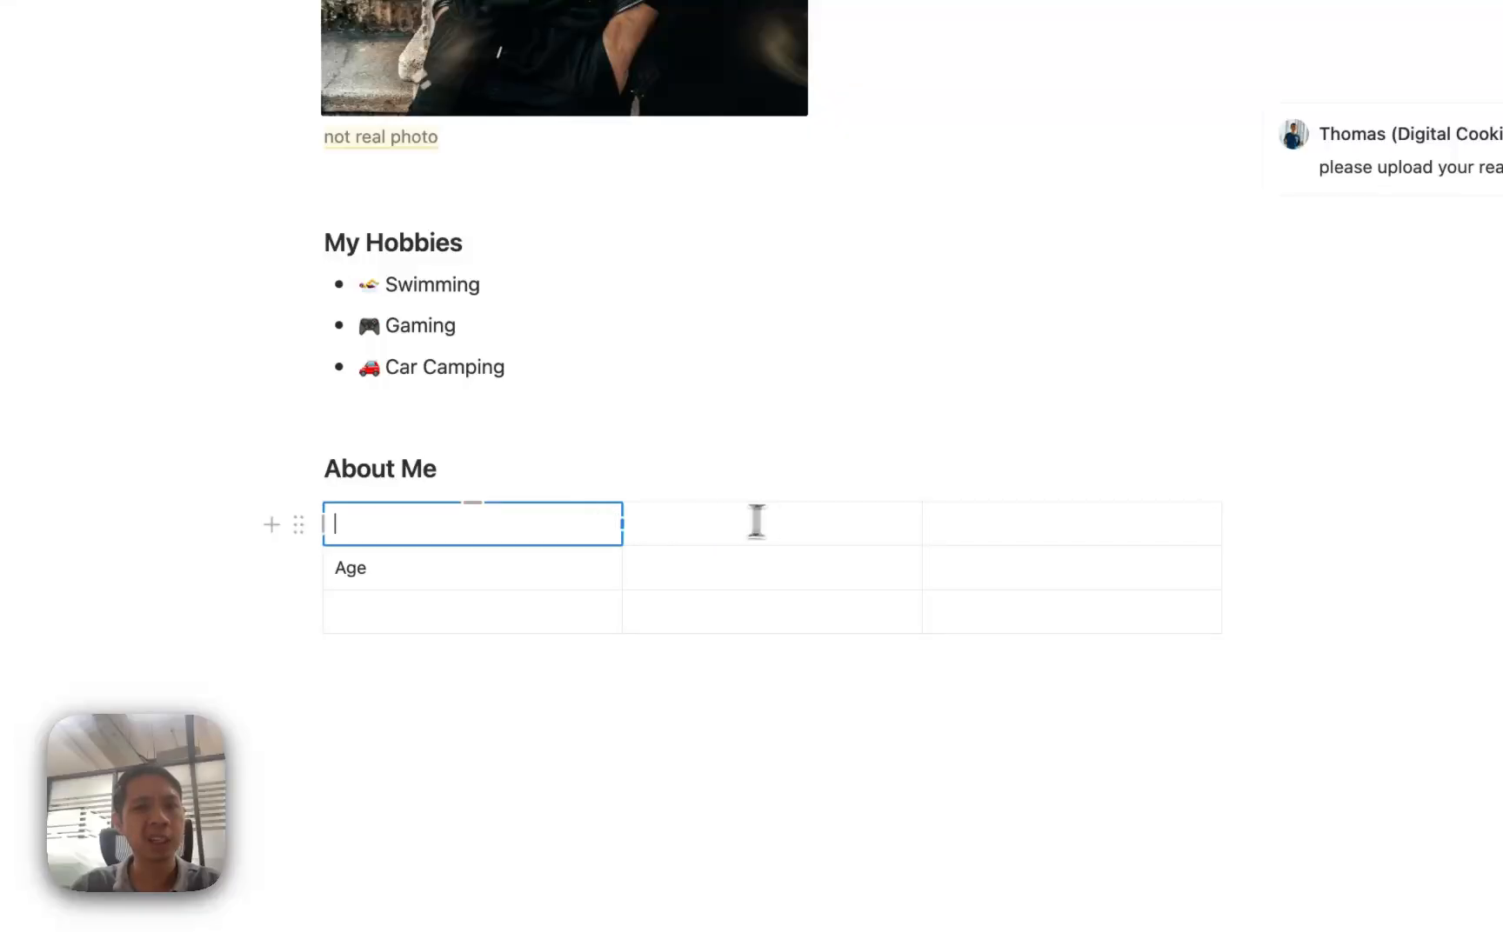
pyautogui.click(798, 521)
pyautogui.click(1000, 520)
pyautogui.click(527, 518)
pyautogui.click(770, 520)
pyautogui.click(544, 520)
pyautogui.click(1039, 520)
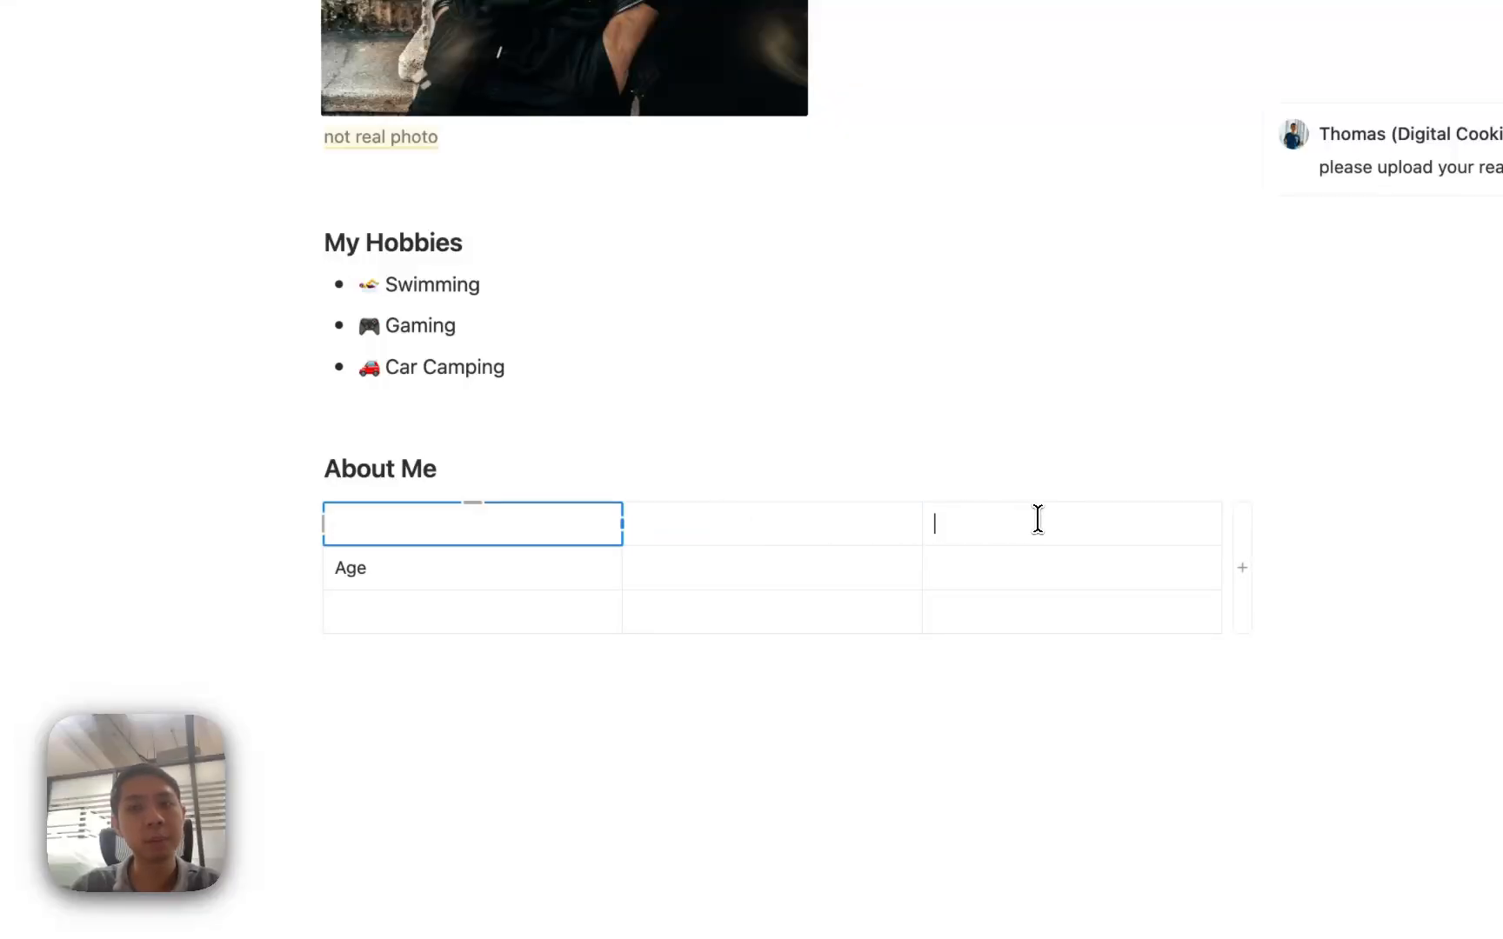
pyautogui.click(622, 424)
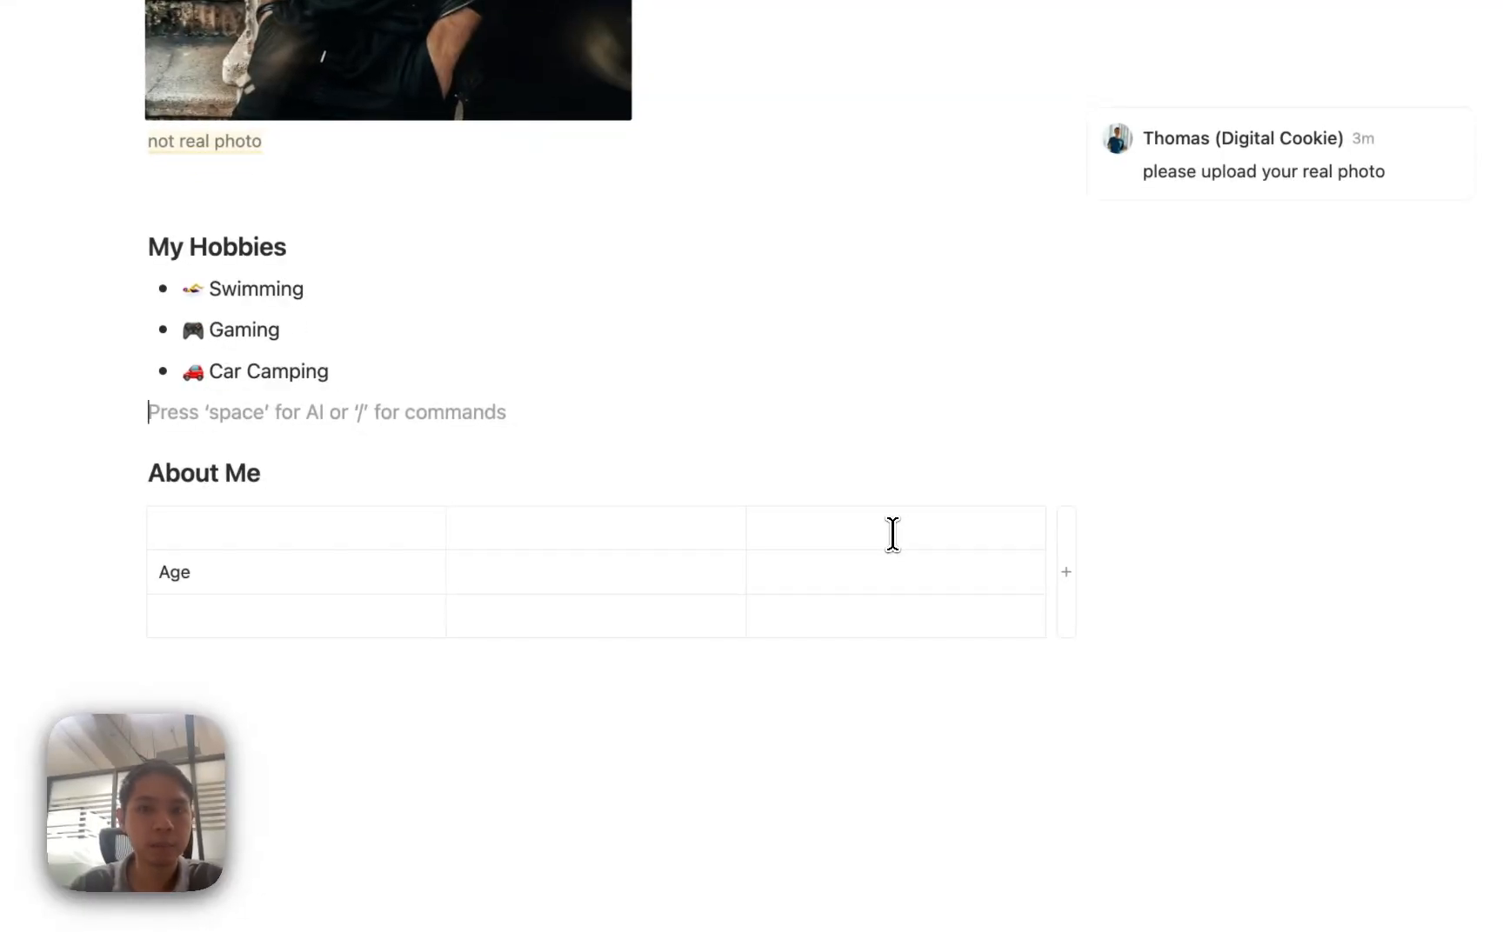
# Step: Delete the empty third column of the "About Me" table
pyautogui.click(892, 531)
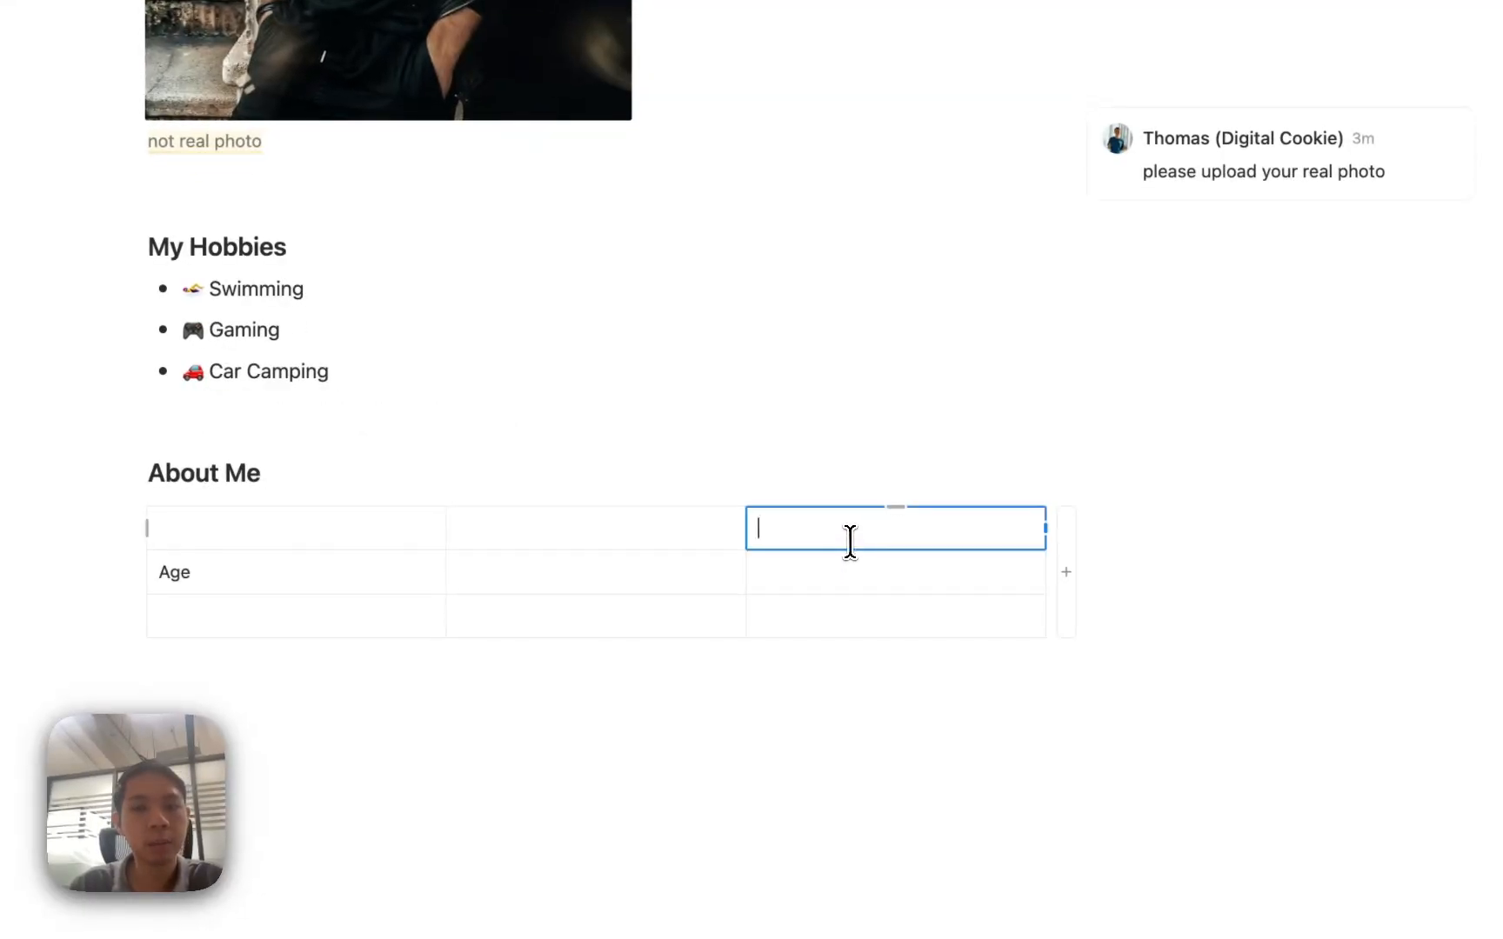
pyautogui.click(898, 511)
pyautogui.click(1103, 730)
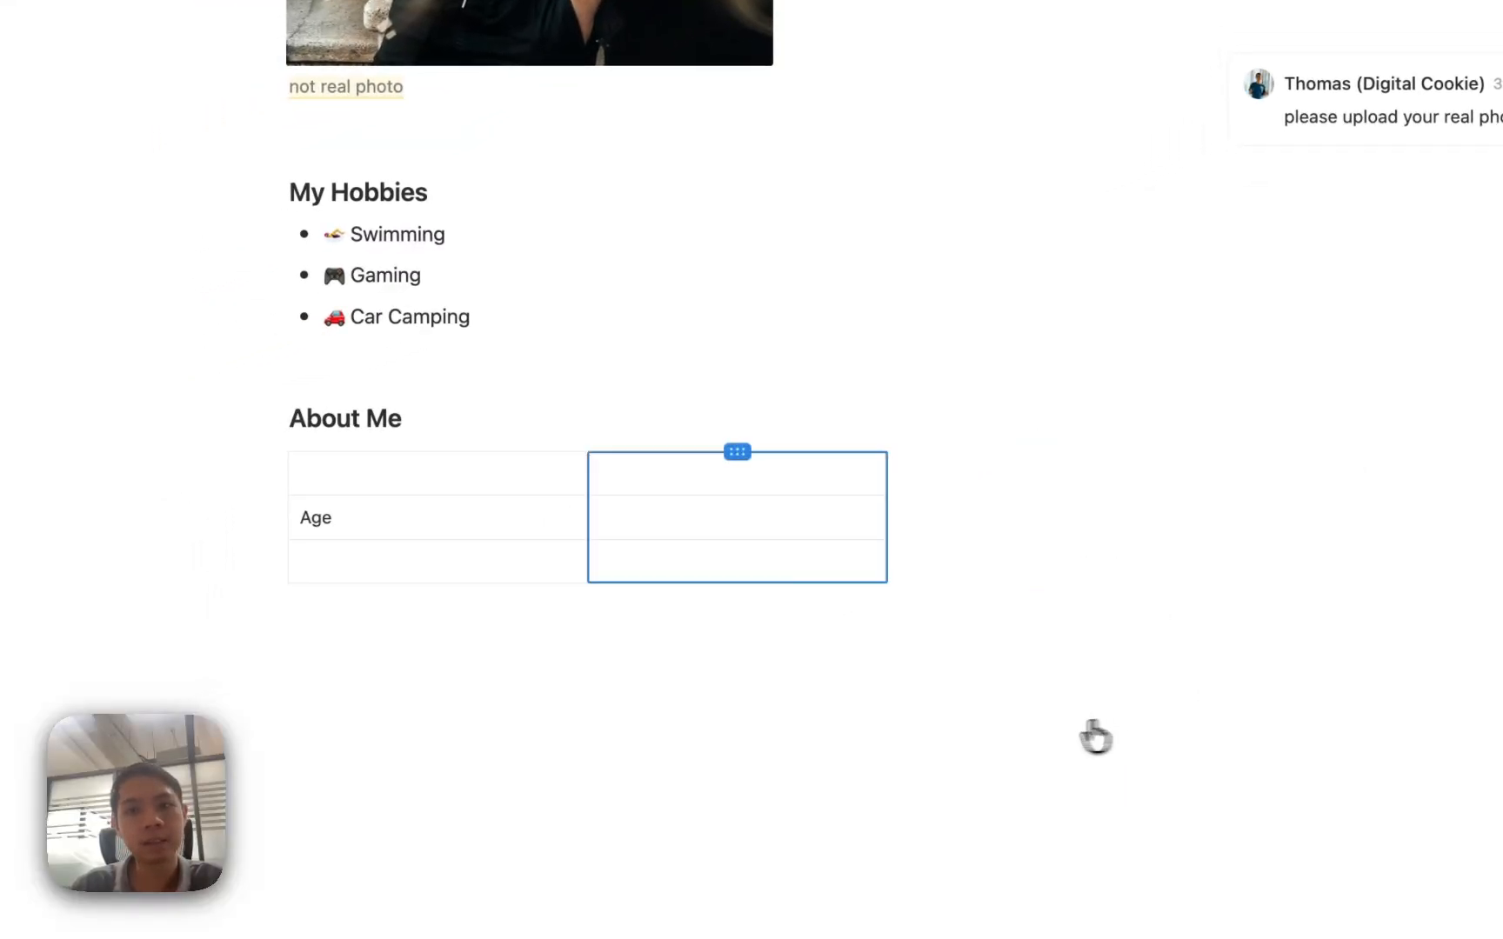
pyautogui.click(495, 454)
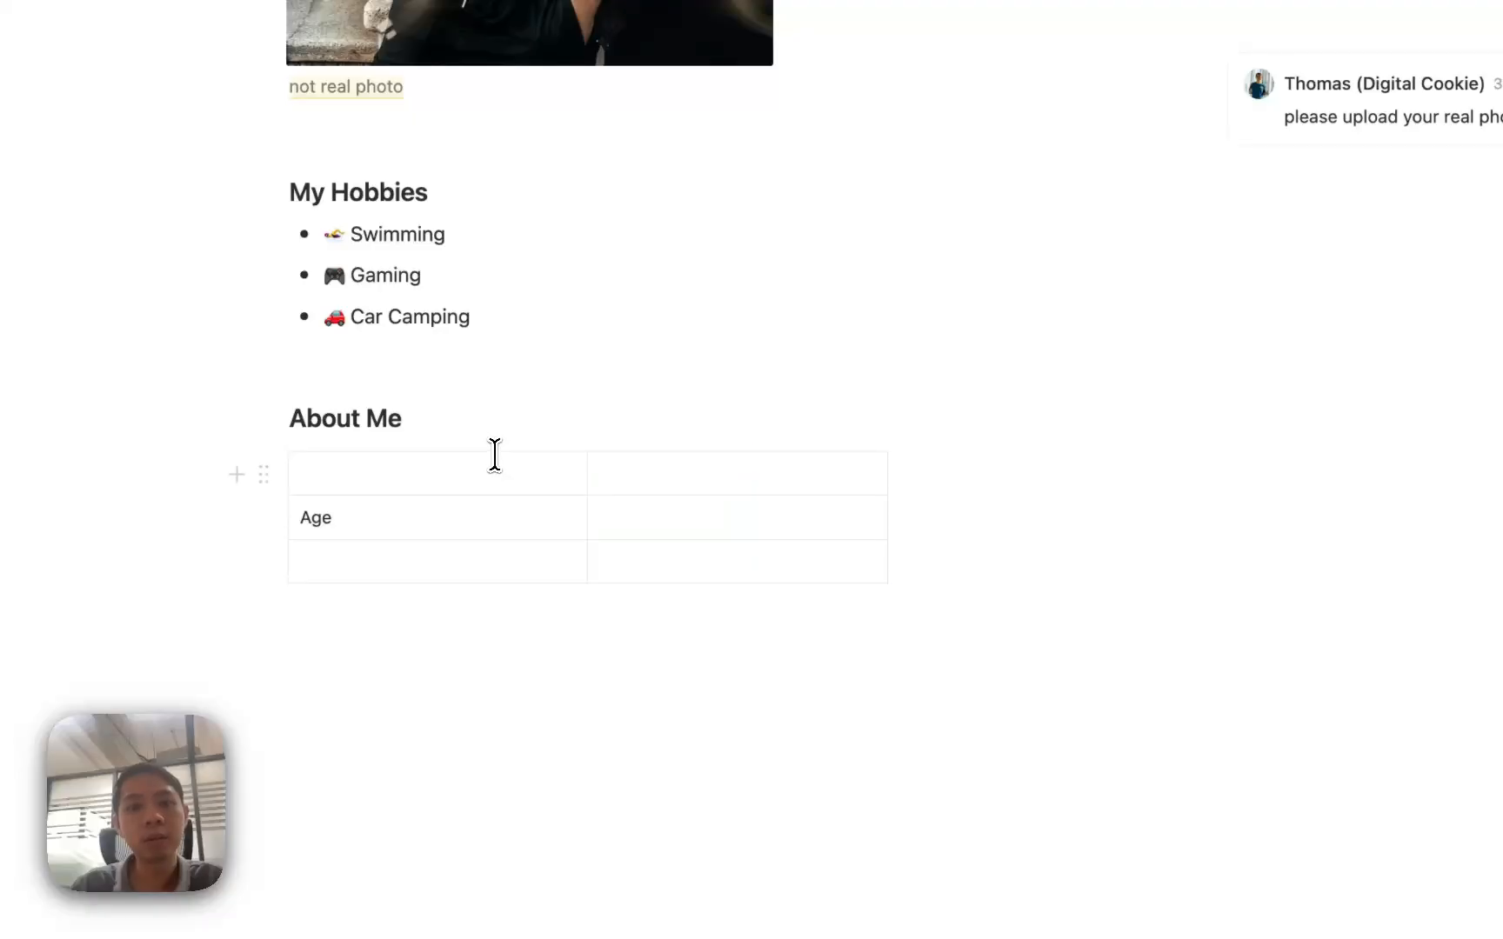
# Step: Fit the "About Me" table to the page width
pyautogui.click(264, 478)
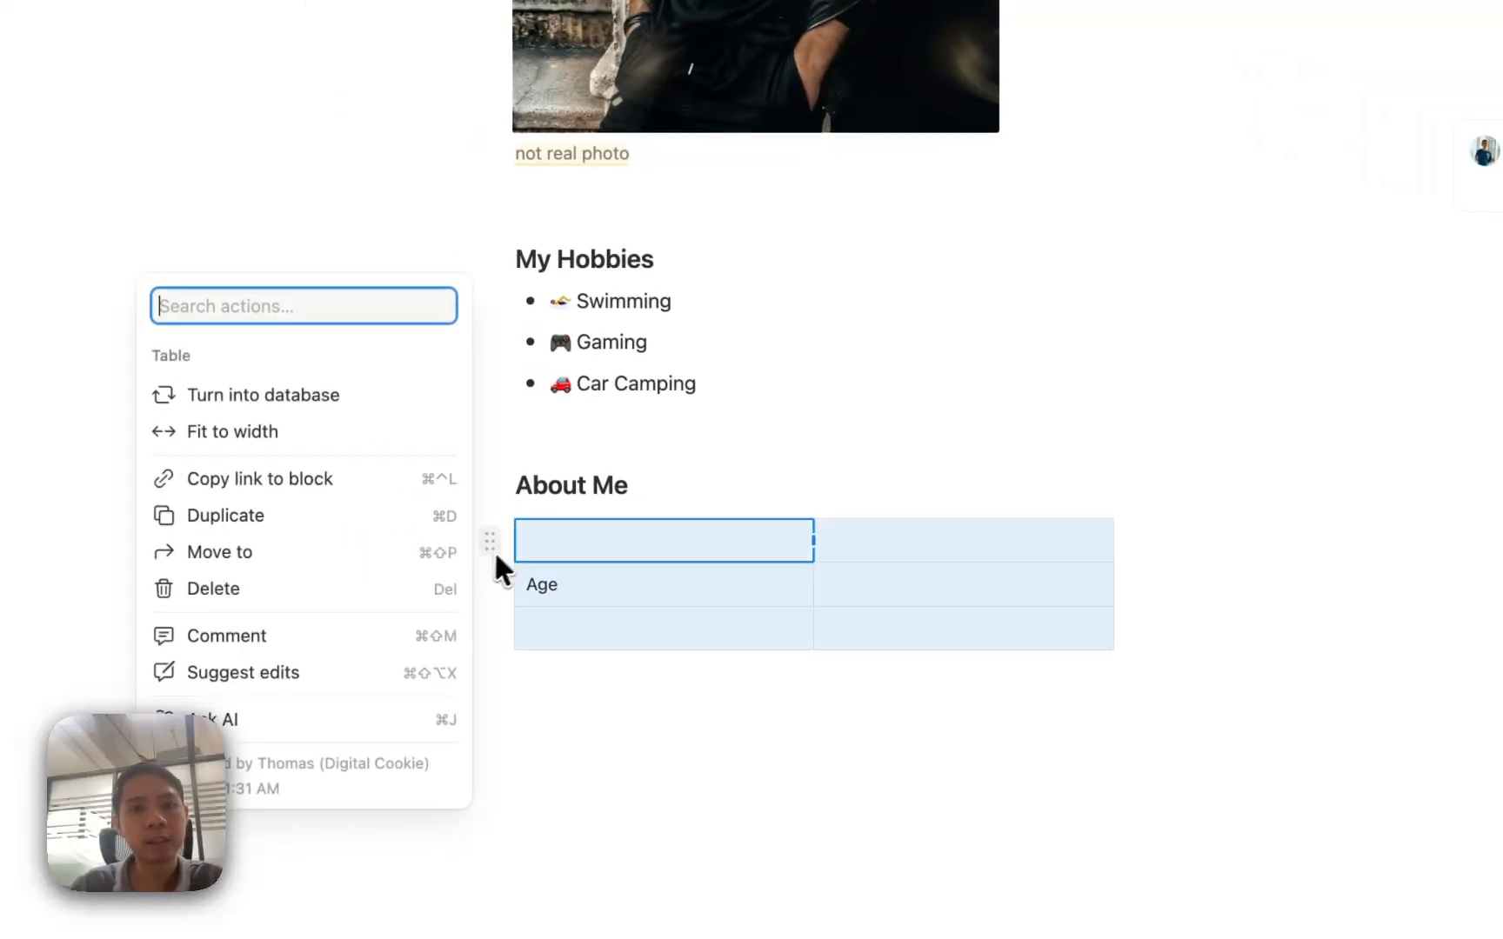
pyautogui.press('Escape')
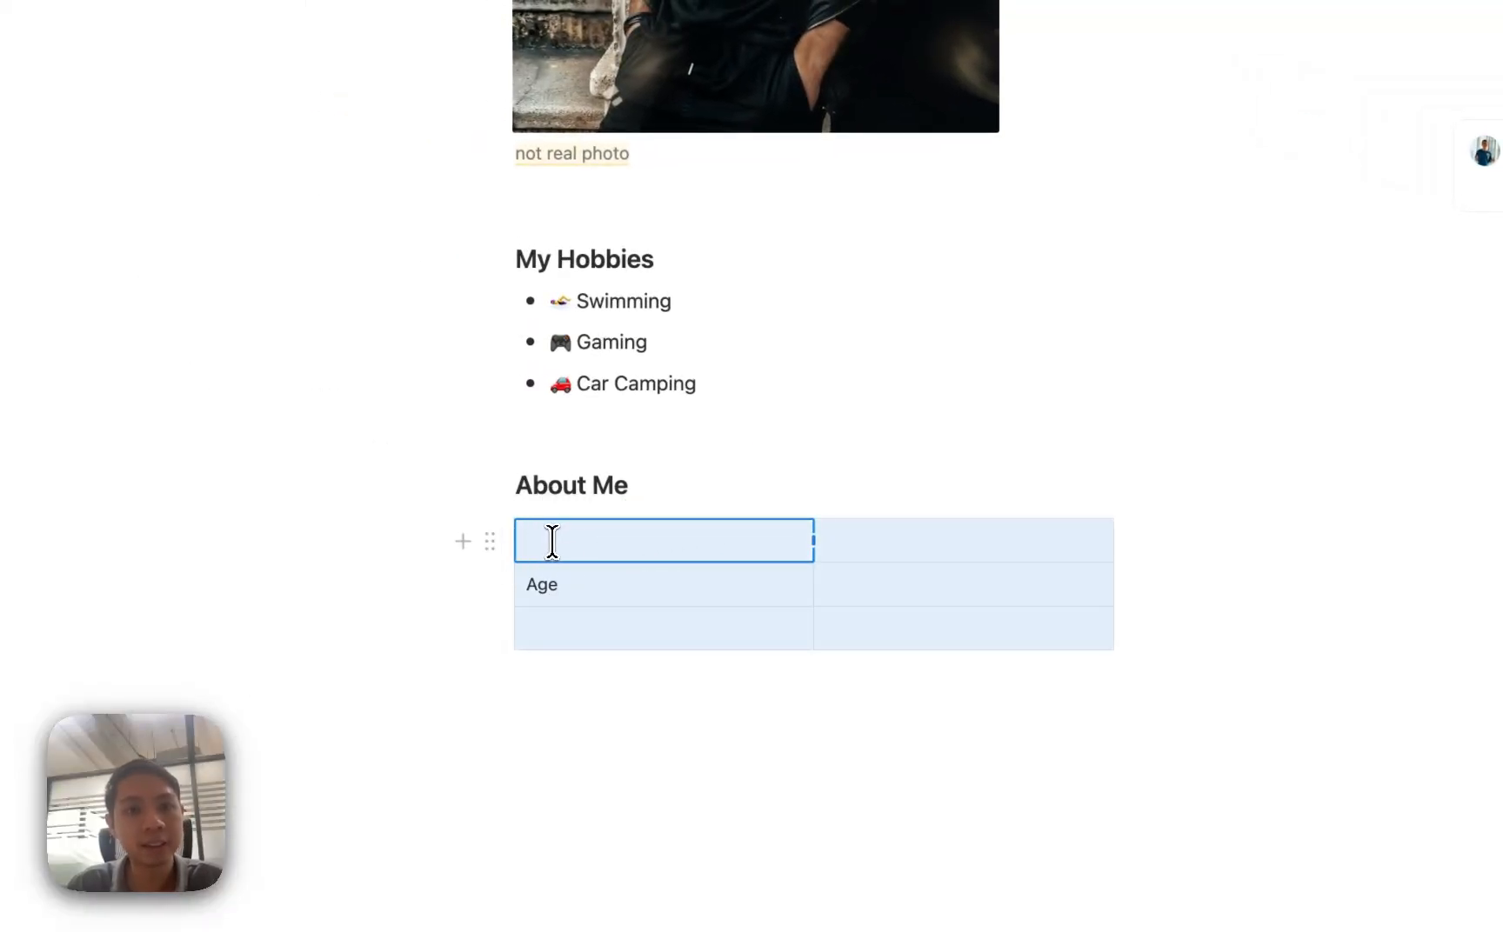
pyautogui.click(490, 541)
pyautogui.click(243, 429)
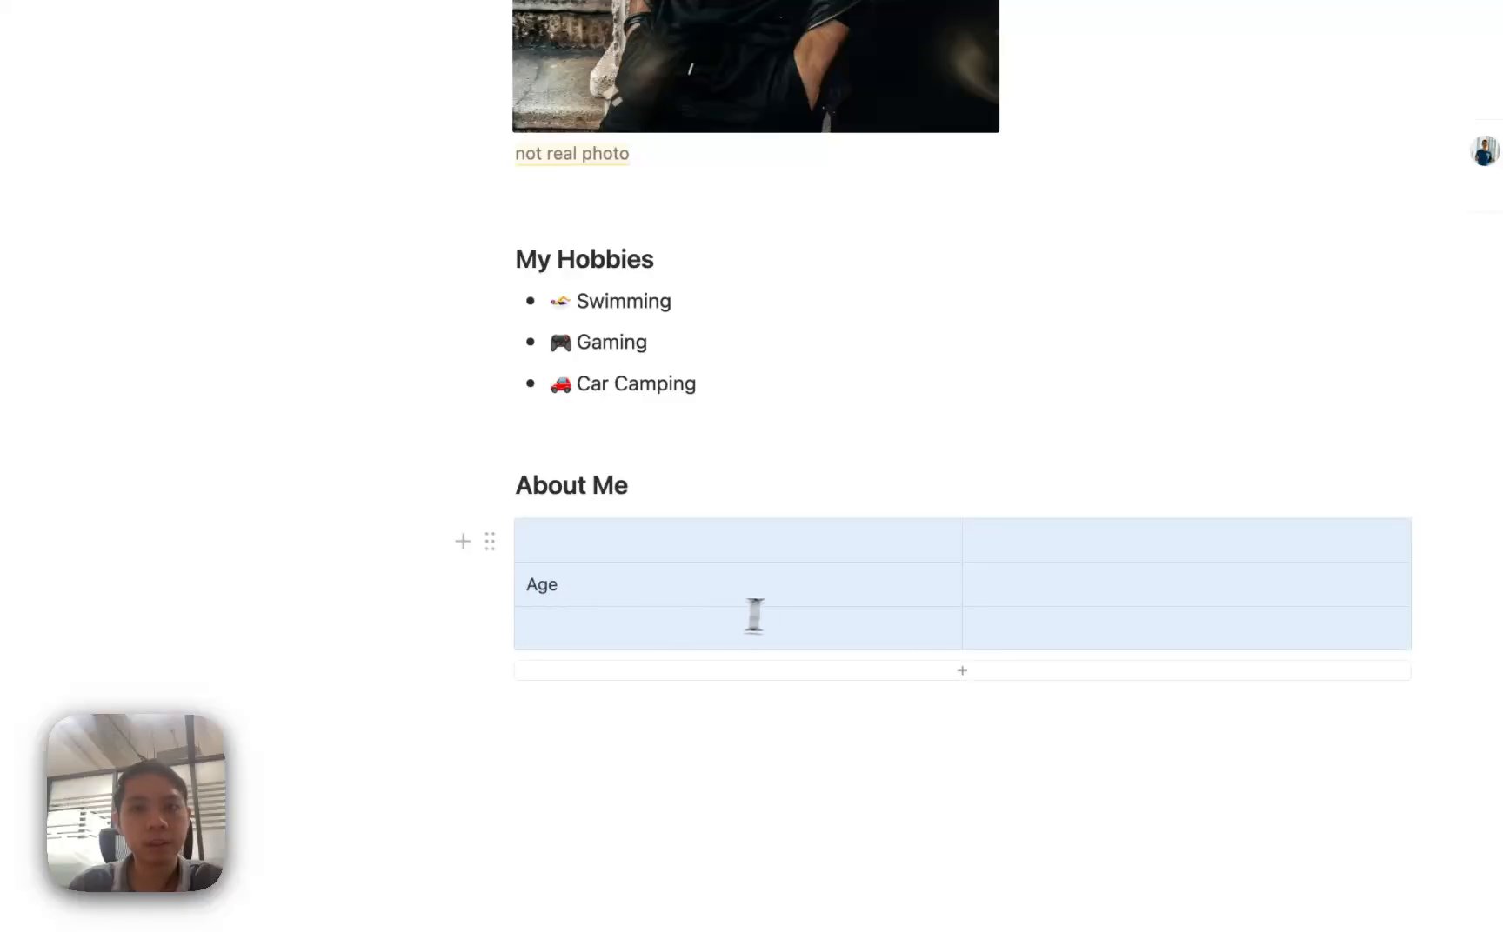
# Step: Enter "Country" in the first column's third row, and add a fourth row with "Favorite Food" in its first cell
pyautogui.click(820, 613)
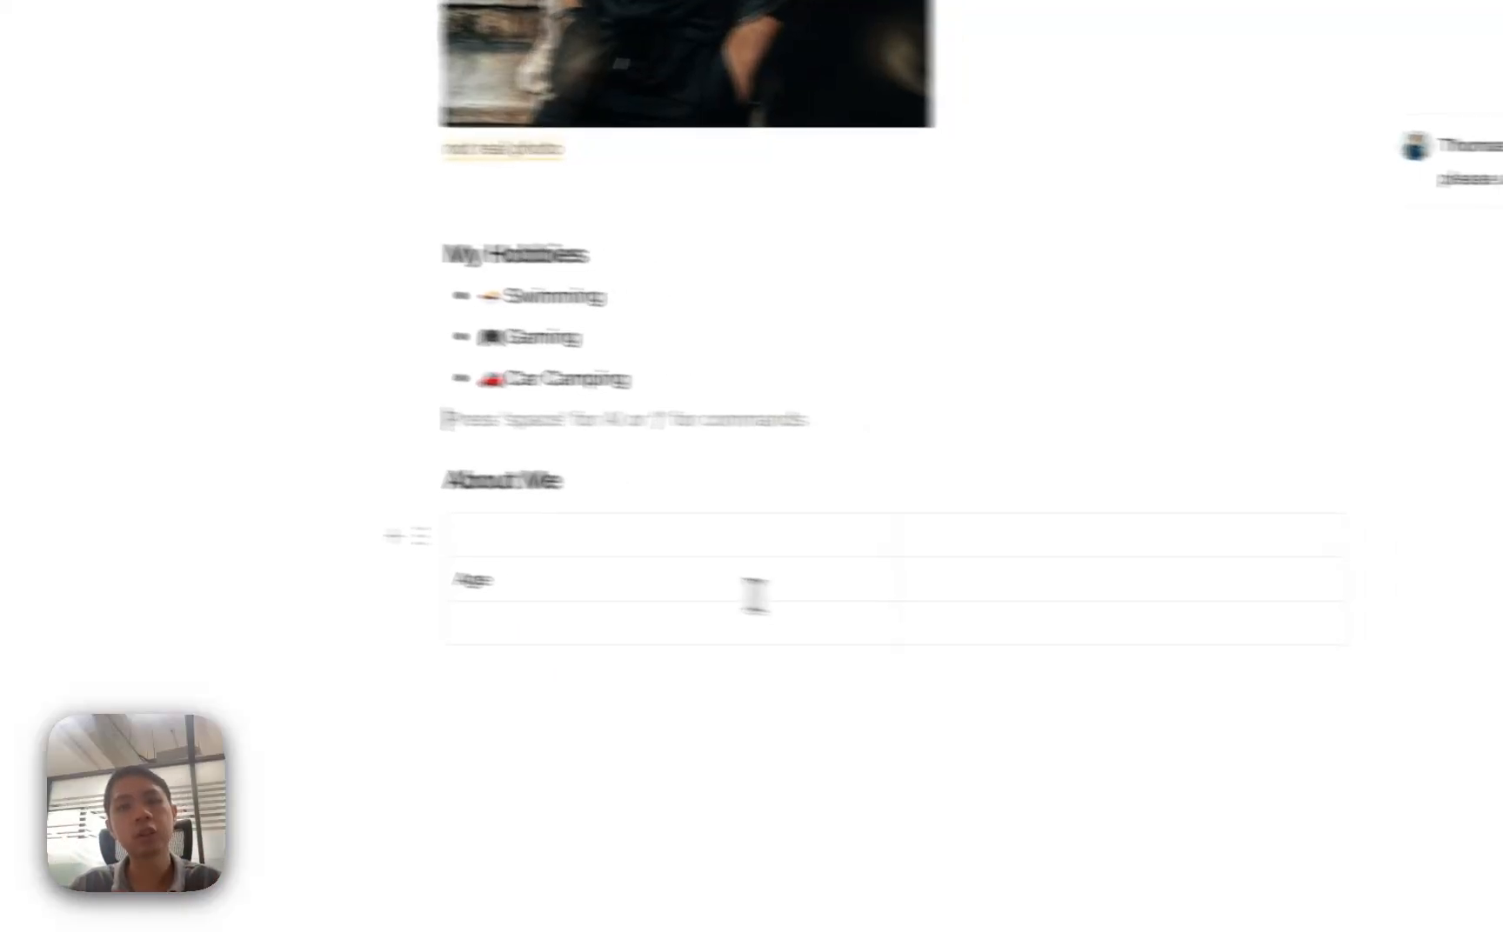
pyautogui.write('Country')
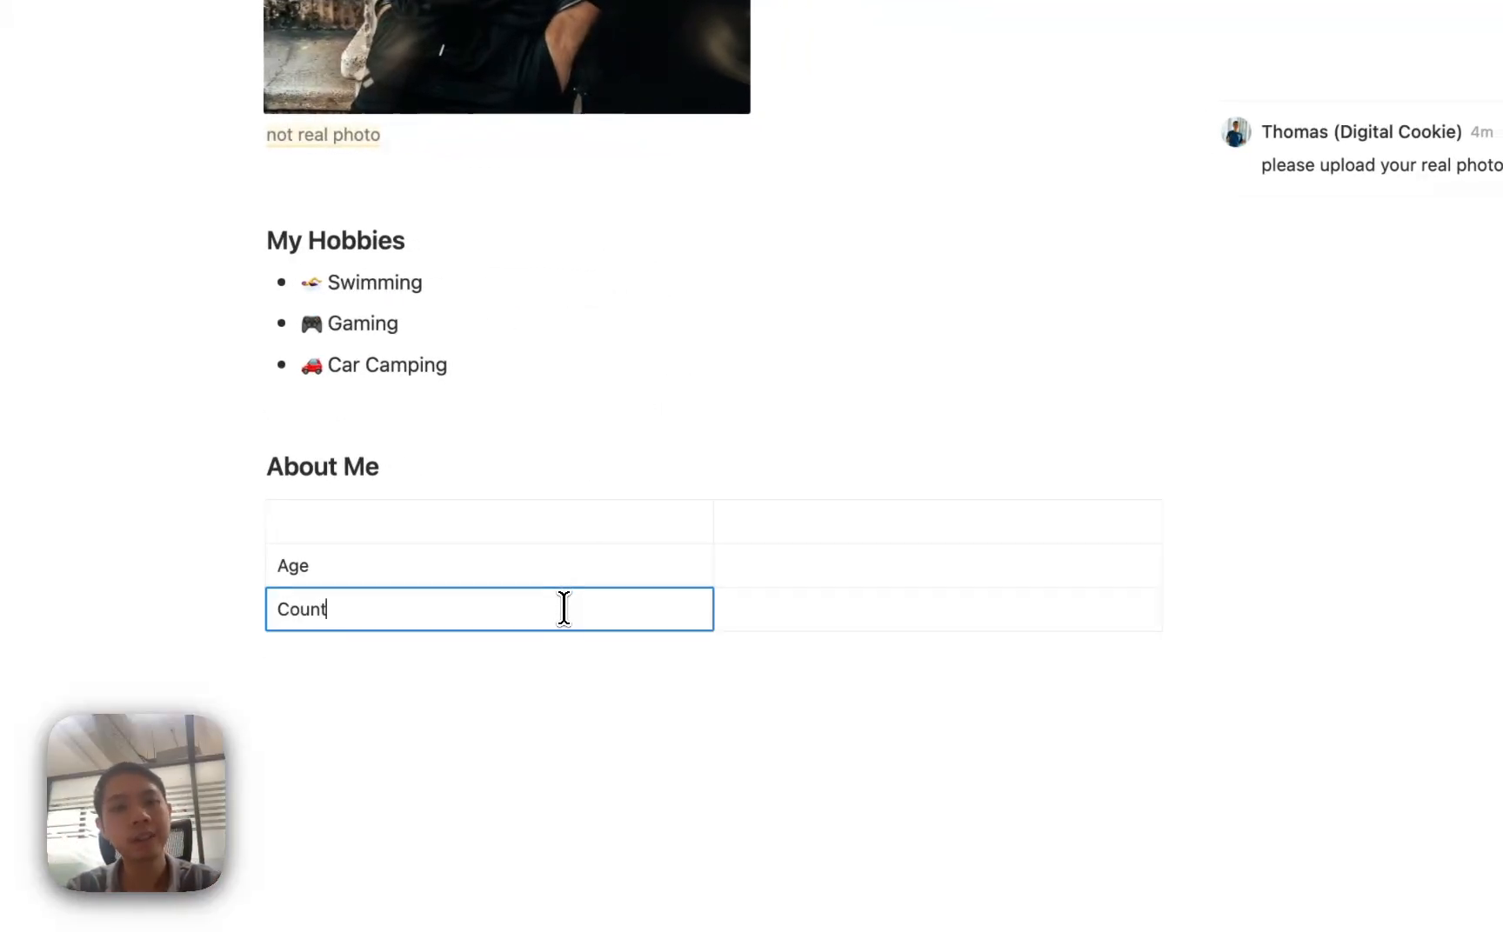
pyautogui.click(467, 649)
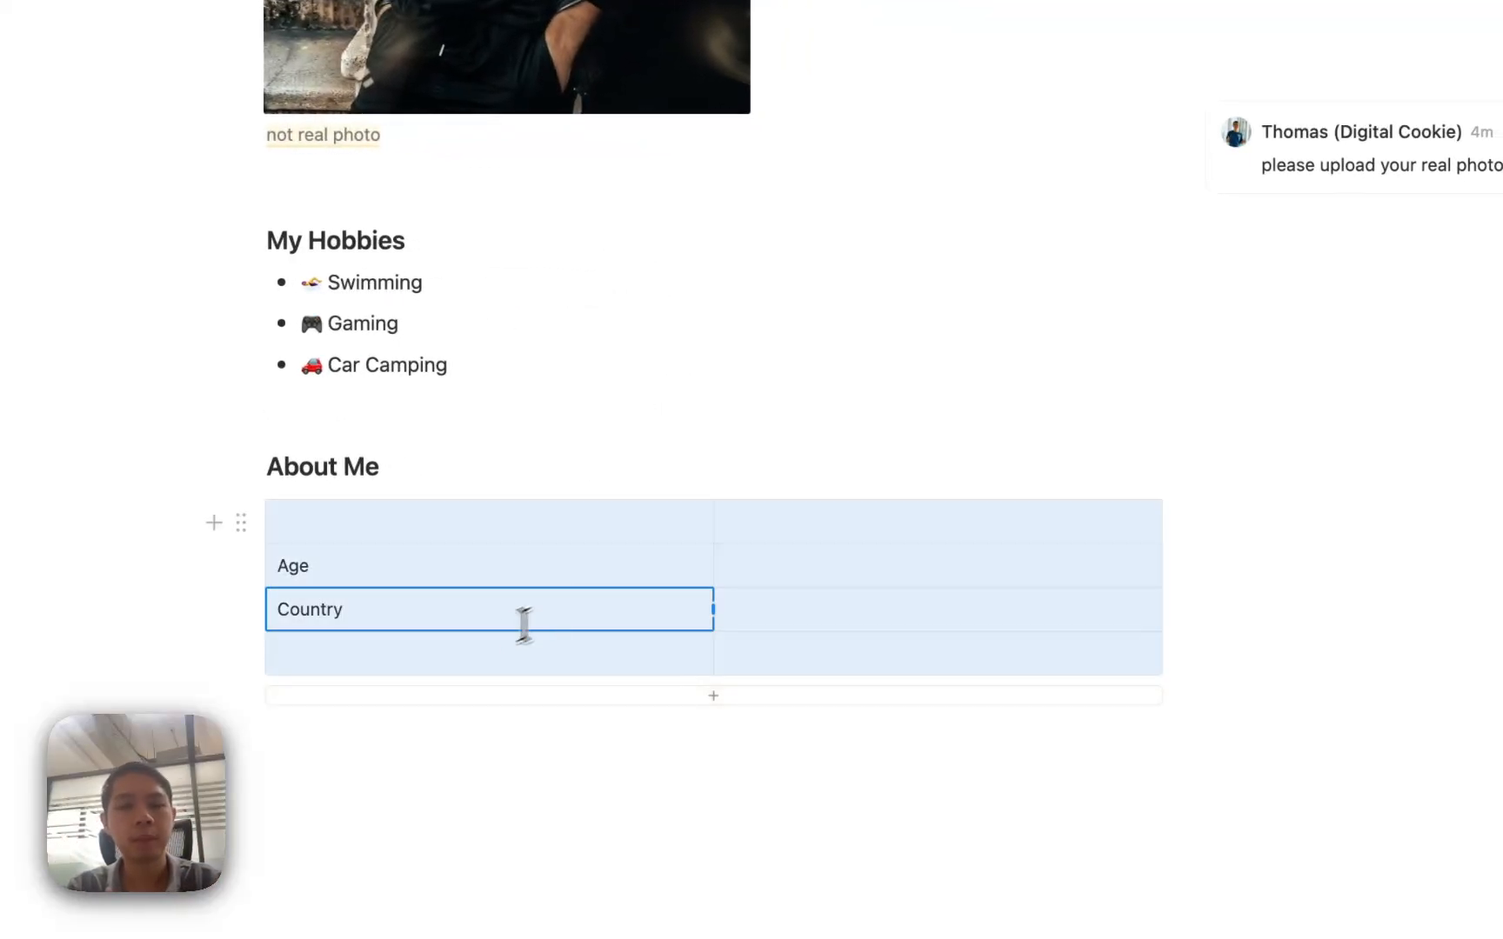
pyautogui.click(467, 649)
pyautogui.write('Favorite Food')
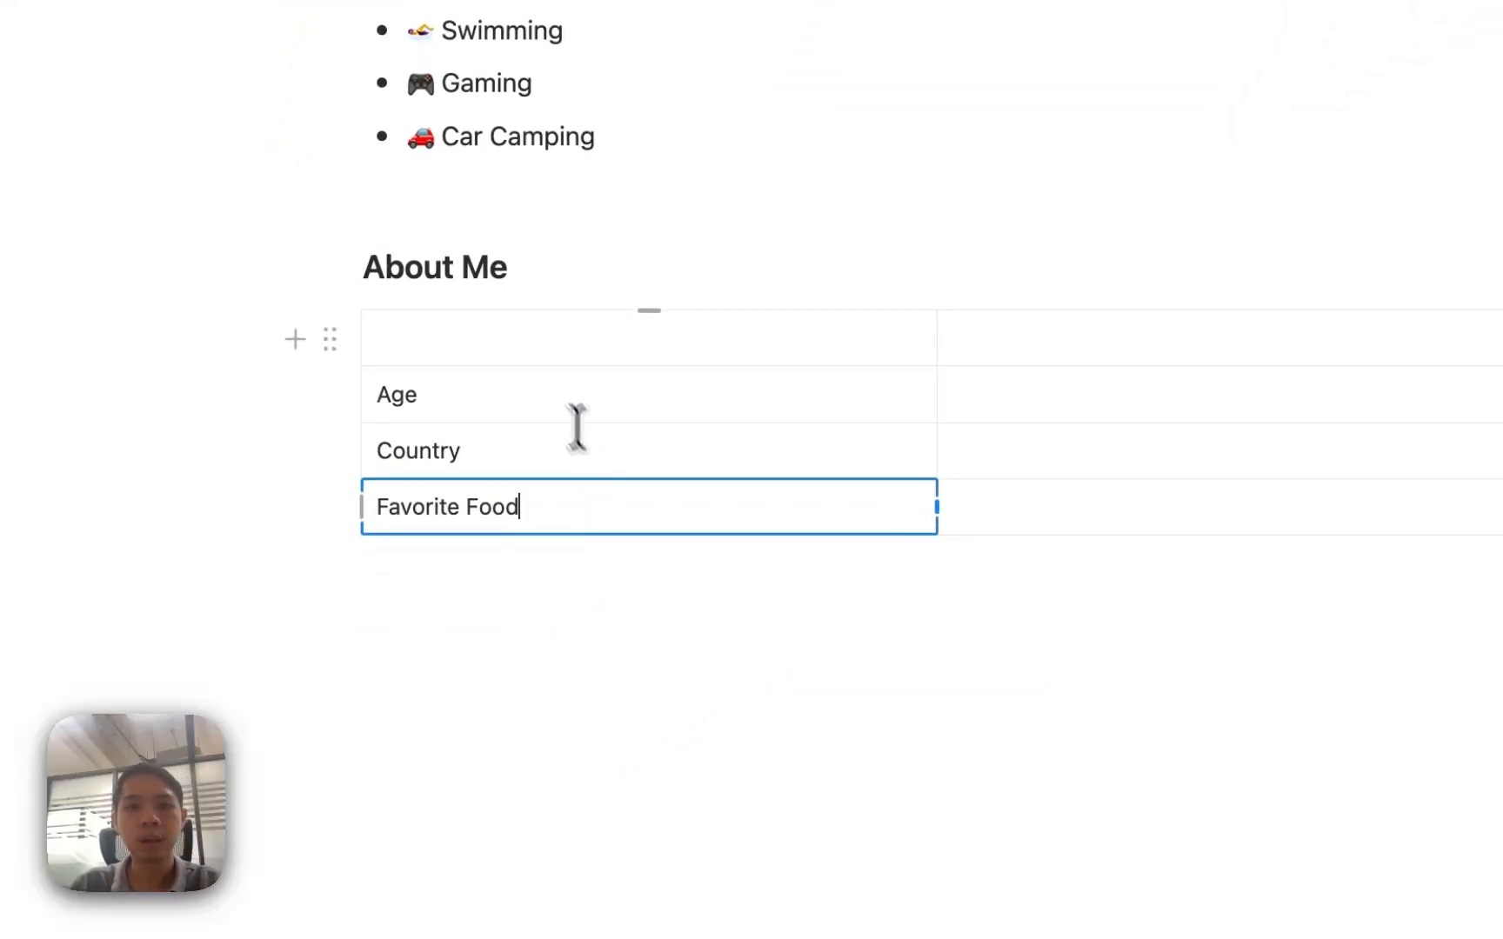
# Step: Delete the empty first row of the "About Me" table
pyautogui.click(431, 346)
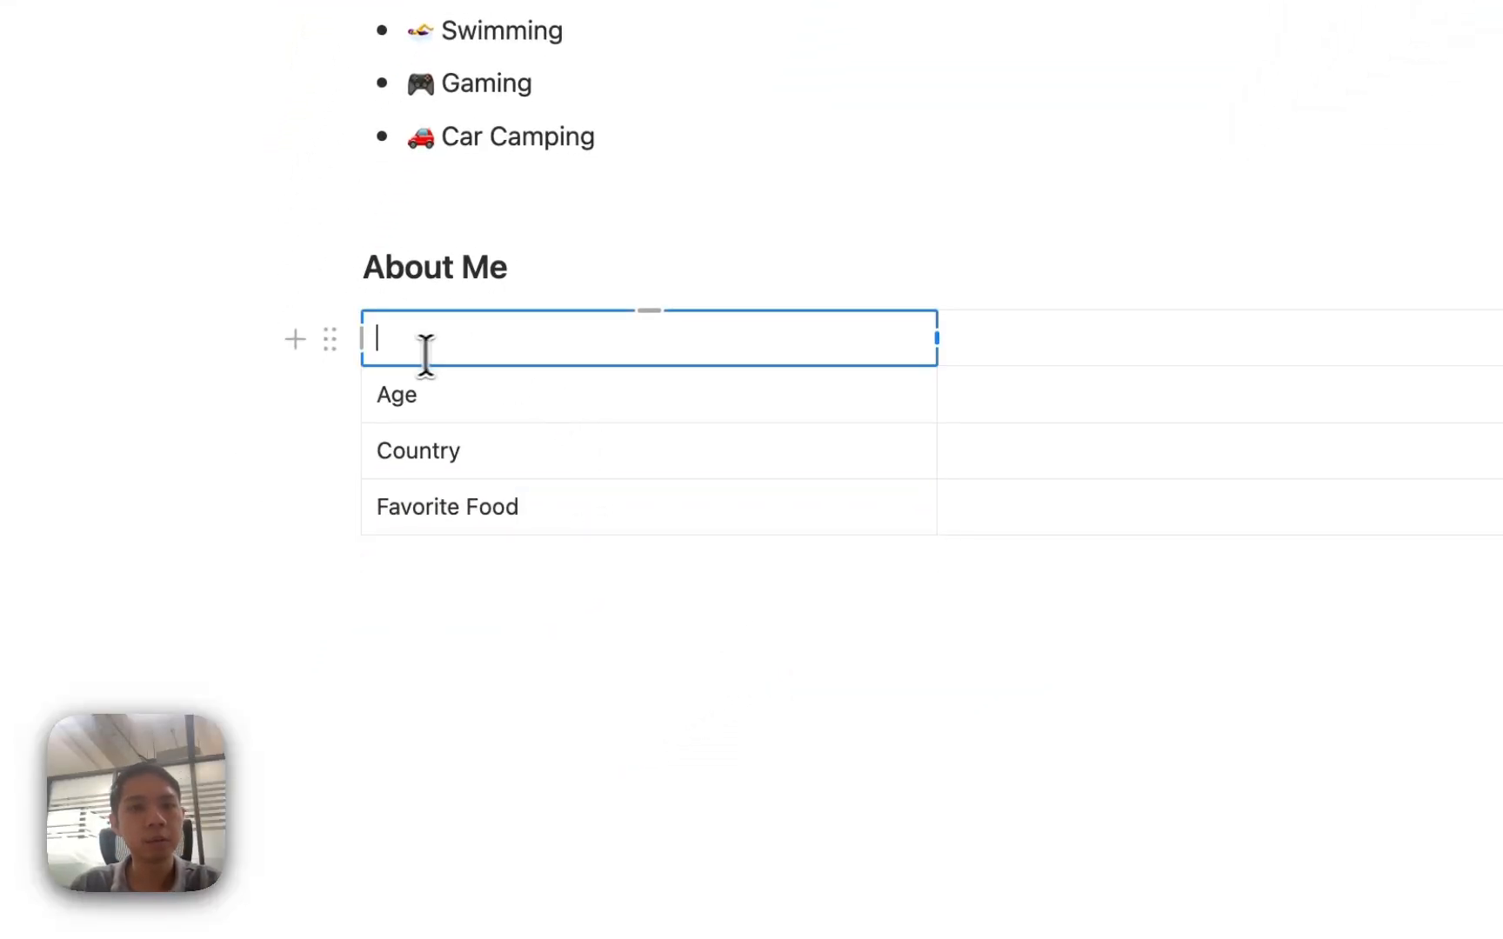
pyautogui.click(360, 340)
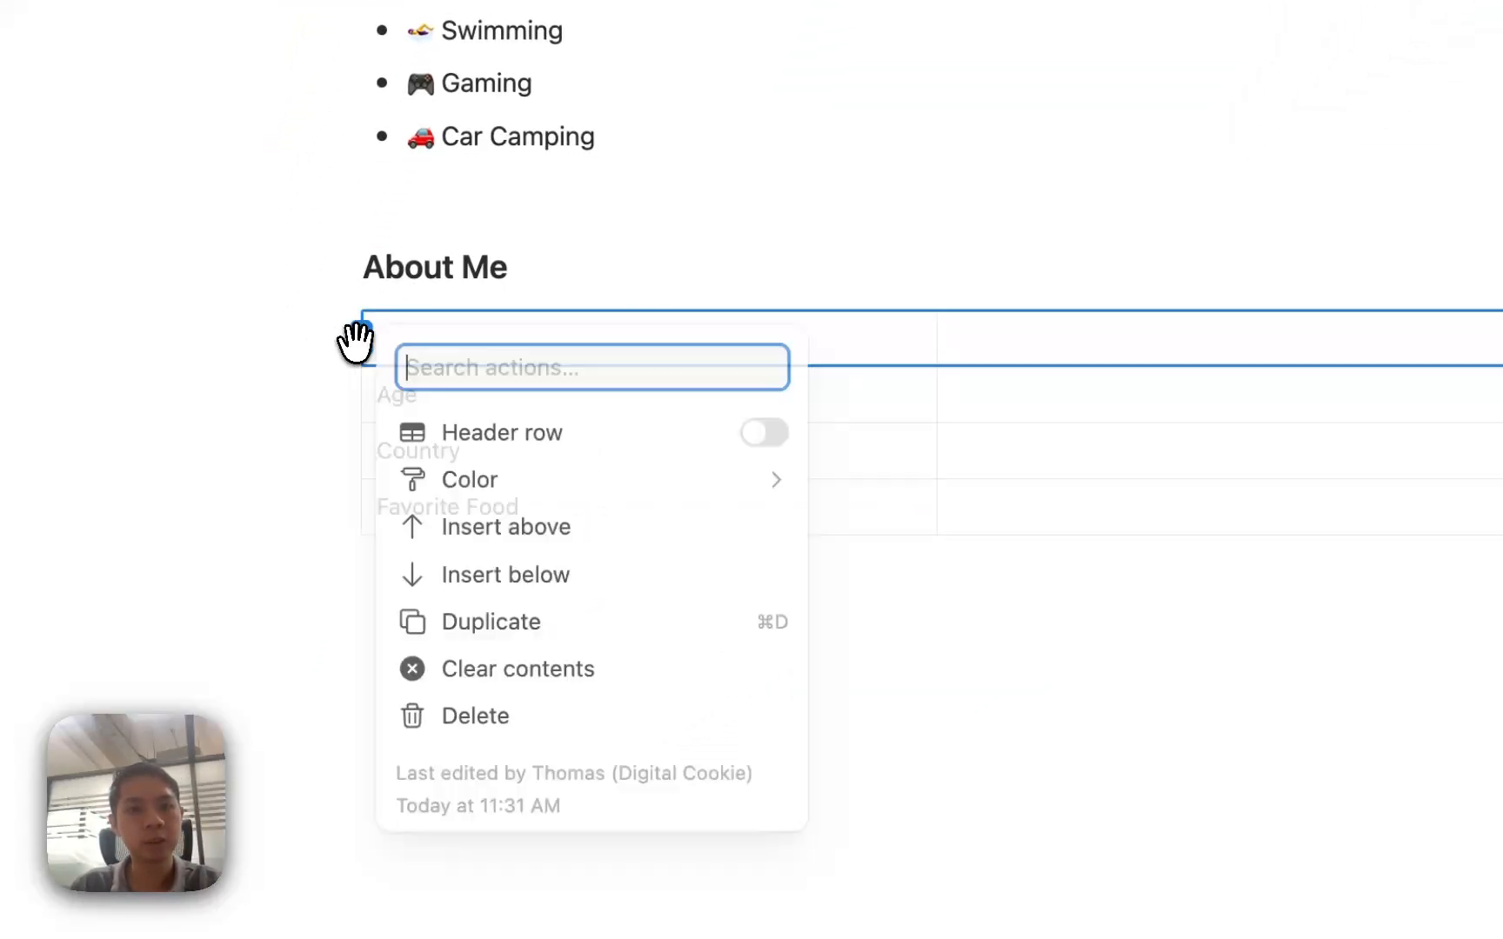
pyautogui.click(469, 715)
# Step: Fill the table's second column with "33" for Age, "Malaysia" for Country and "Sushi" for Favorite Food
pyautogui.click(1103, 351)
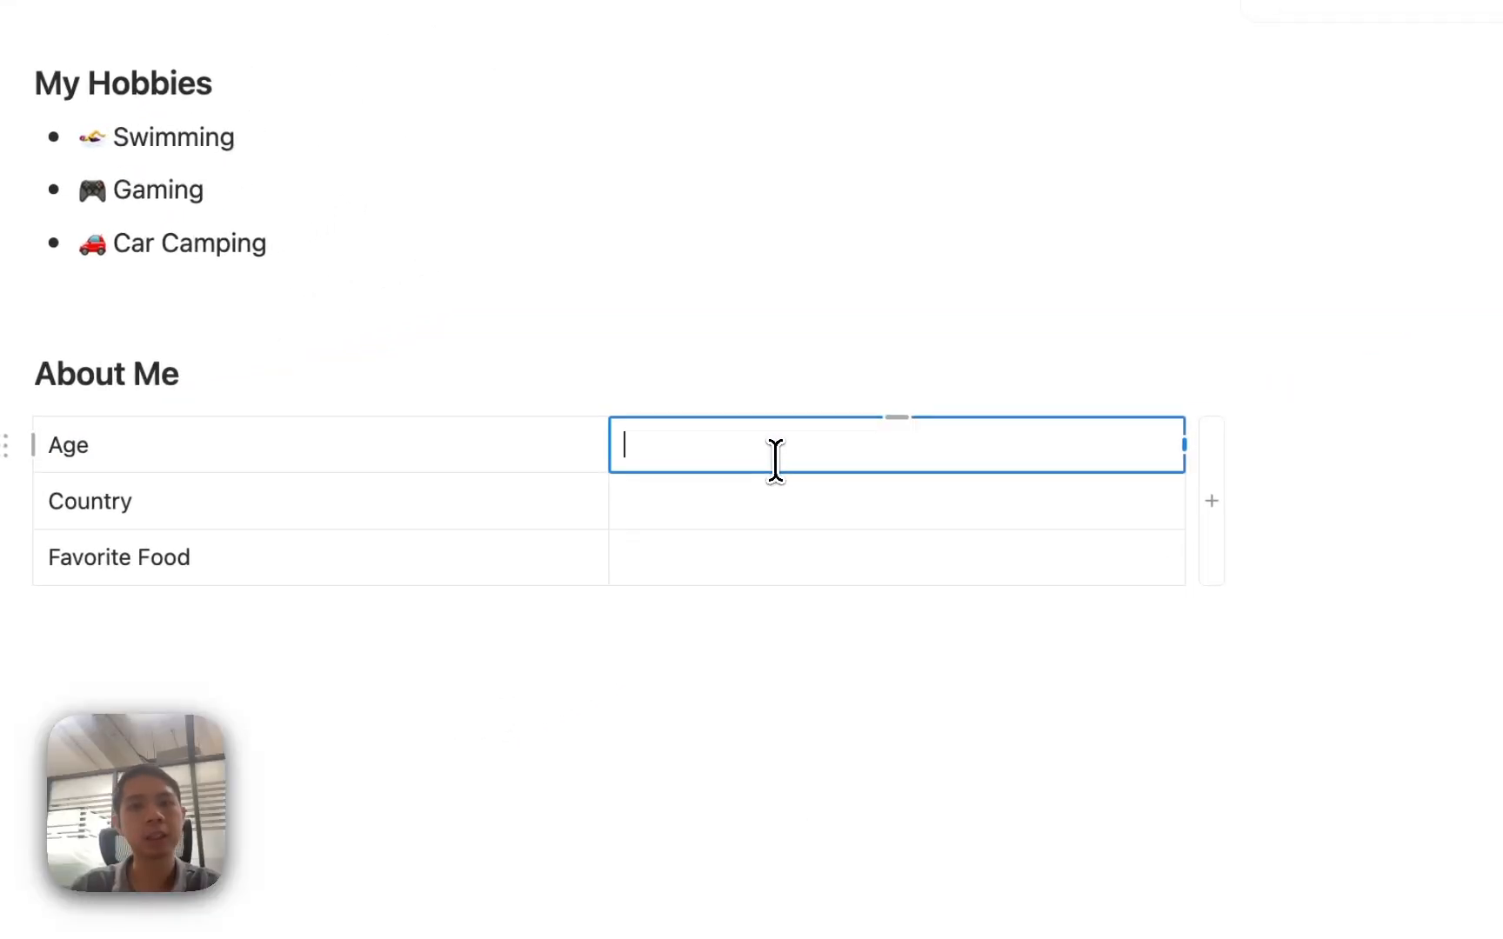
pyautogui.write('33')
pyautogui.press('Return')
pyautogui.write('M')
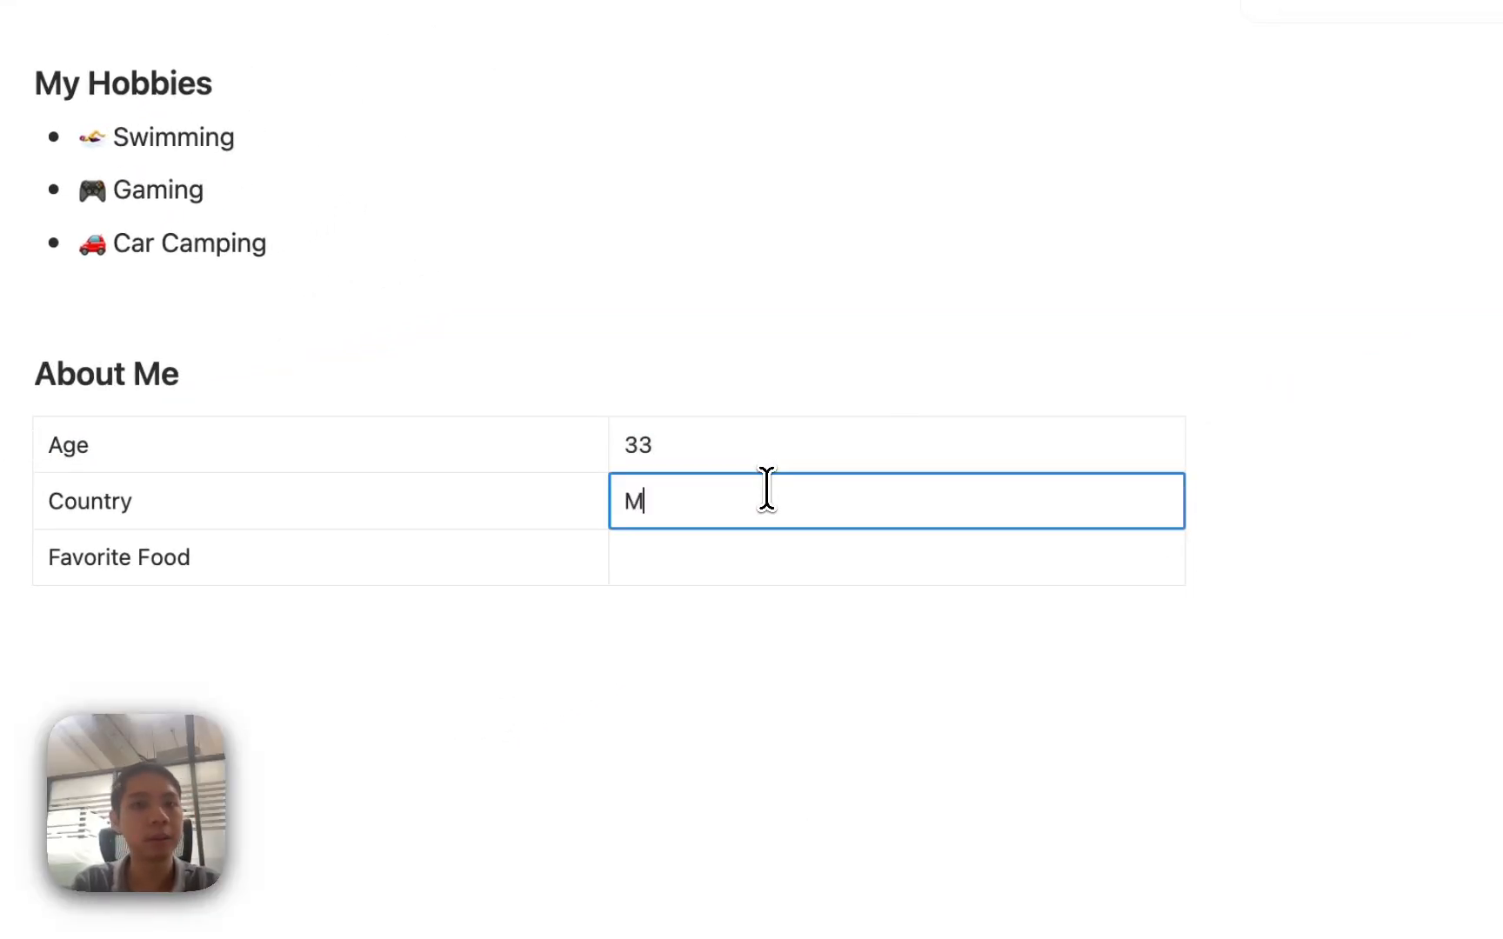
pyautogui.write('alaysia')
pyautogui.press('Tab')
pyautogui.click(779, 554)
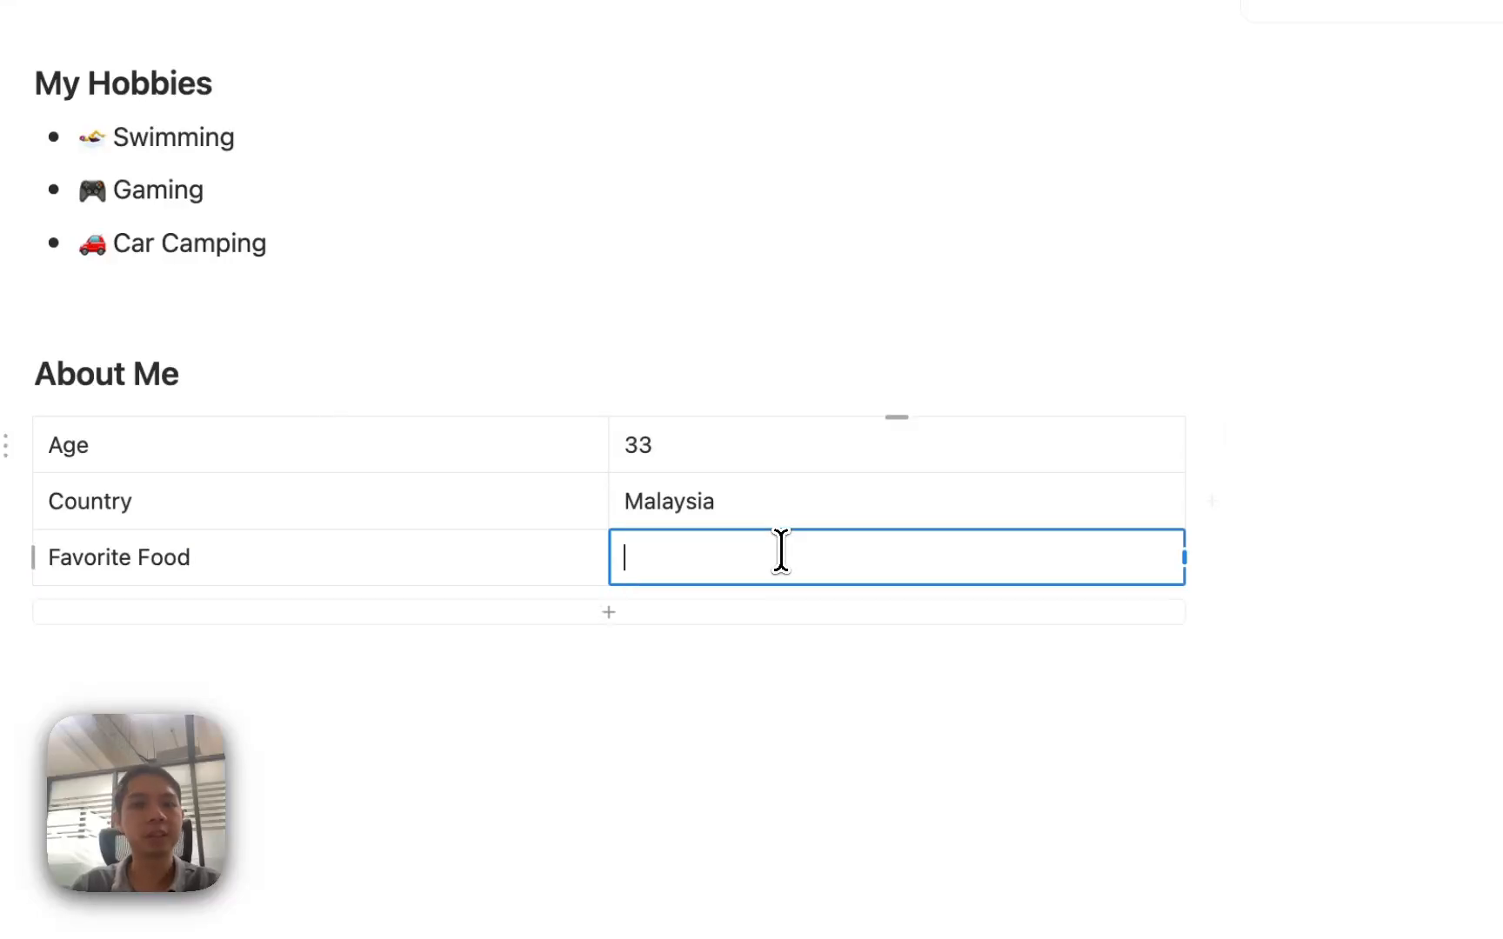
pyautogui.write('Sushi')
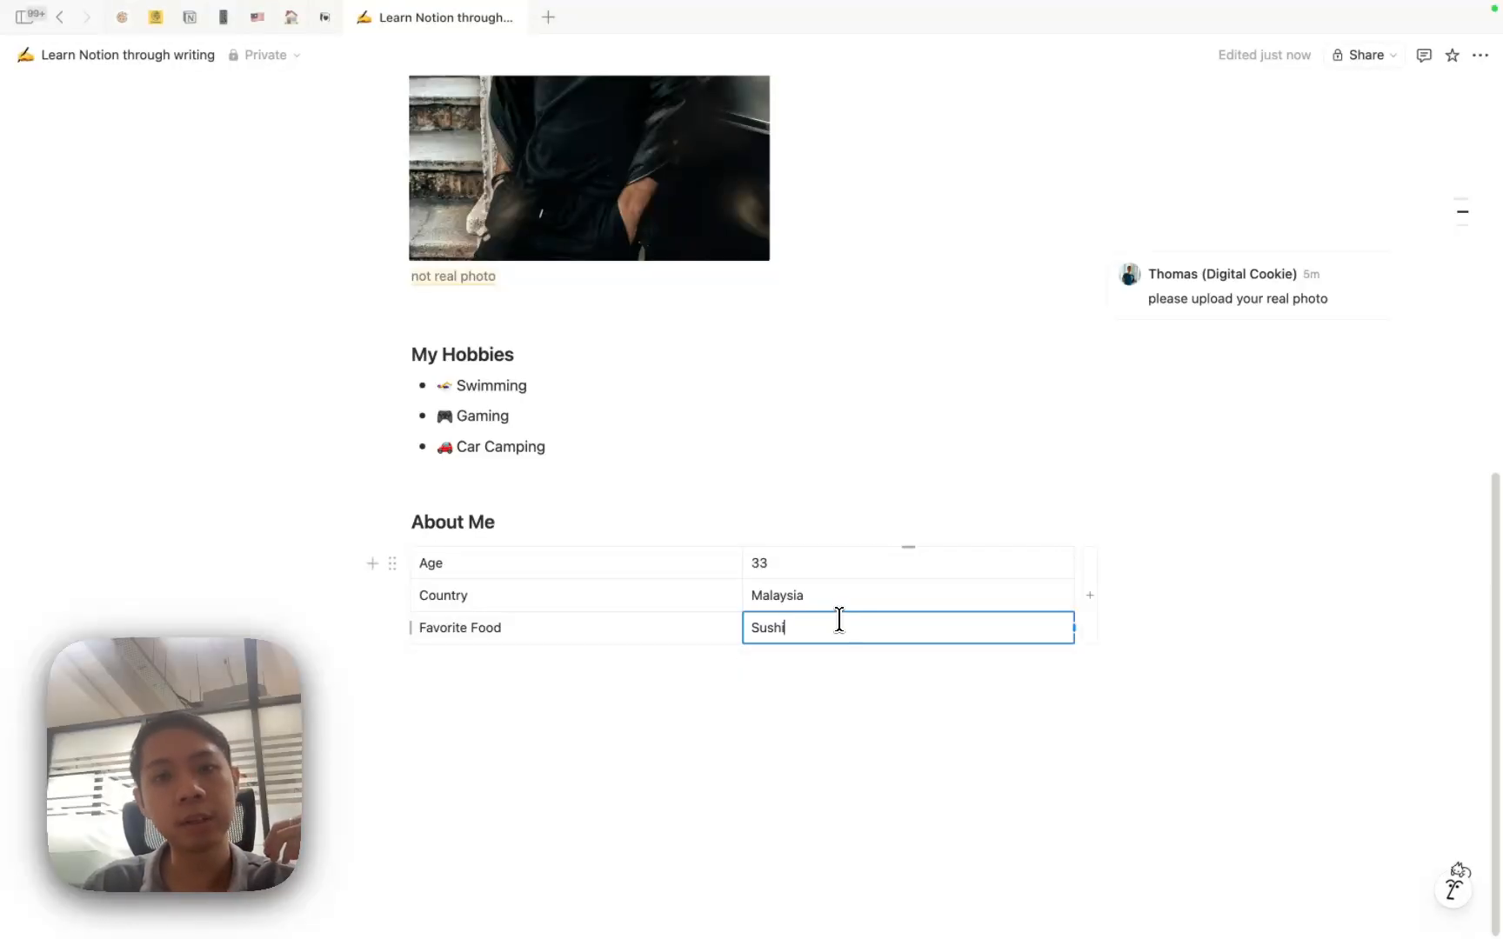
# Step: Give the first column of the "About Me" table a yellow background
pyautogui.click(578, 562)
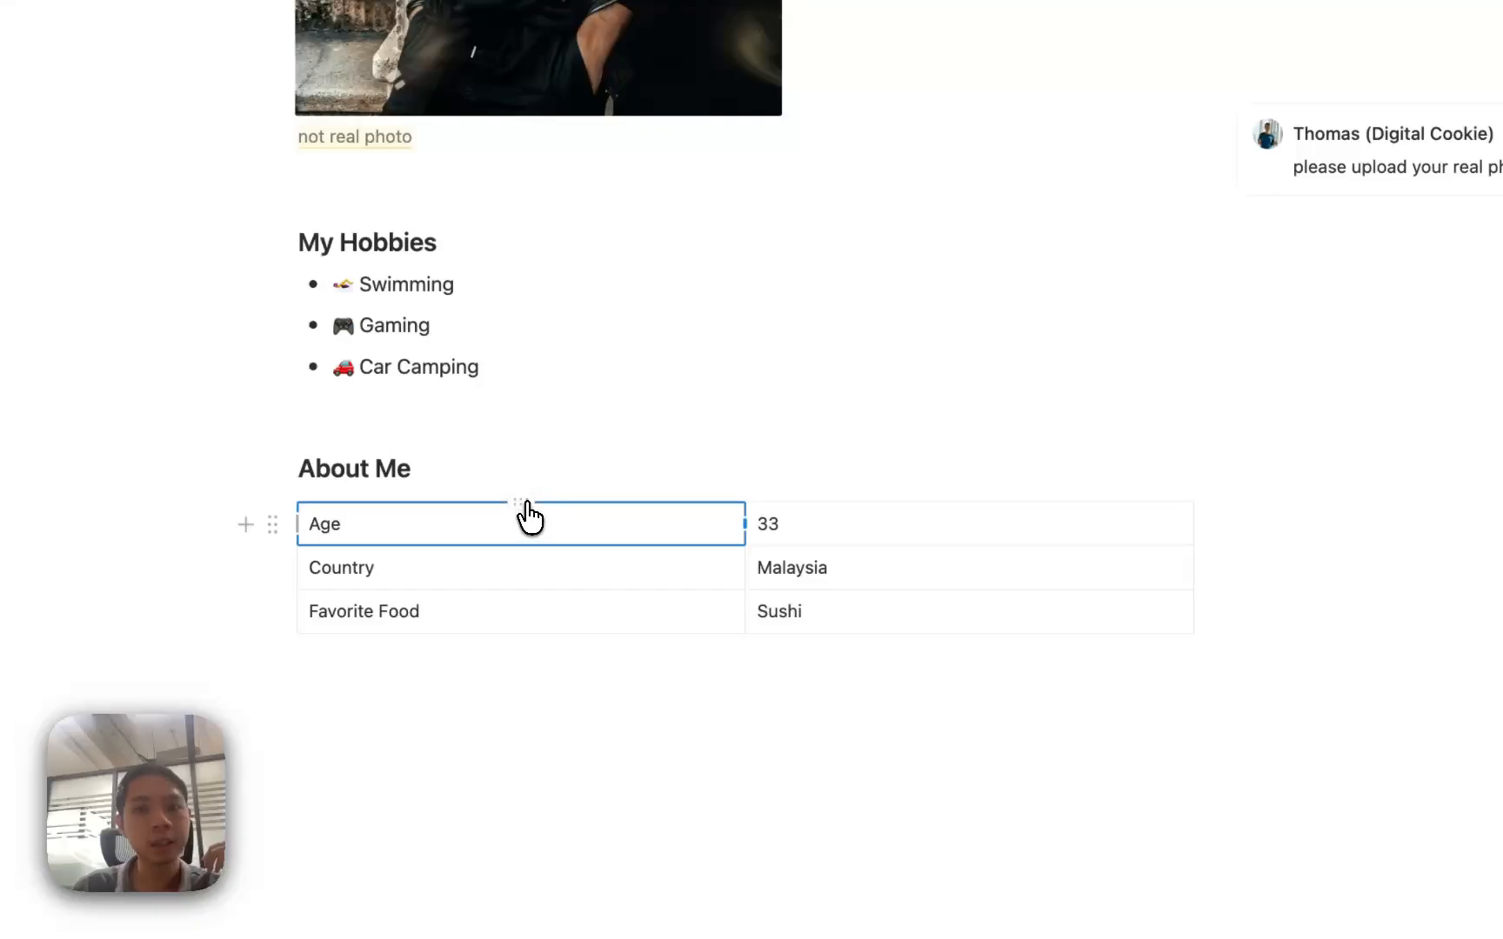
pyautogui.click(522, 503)
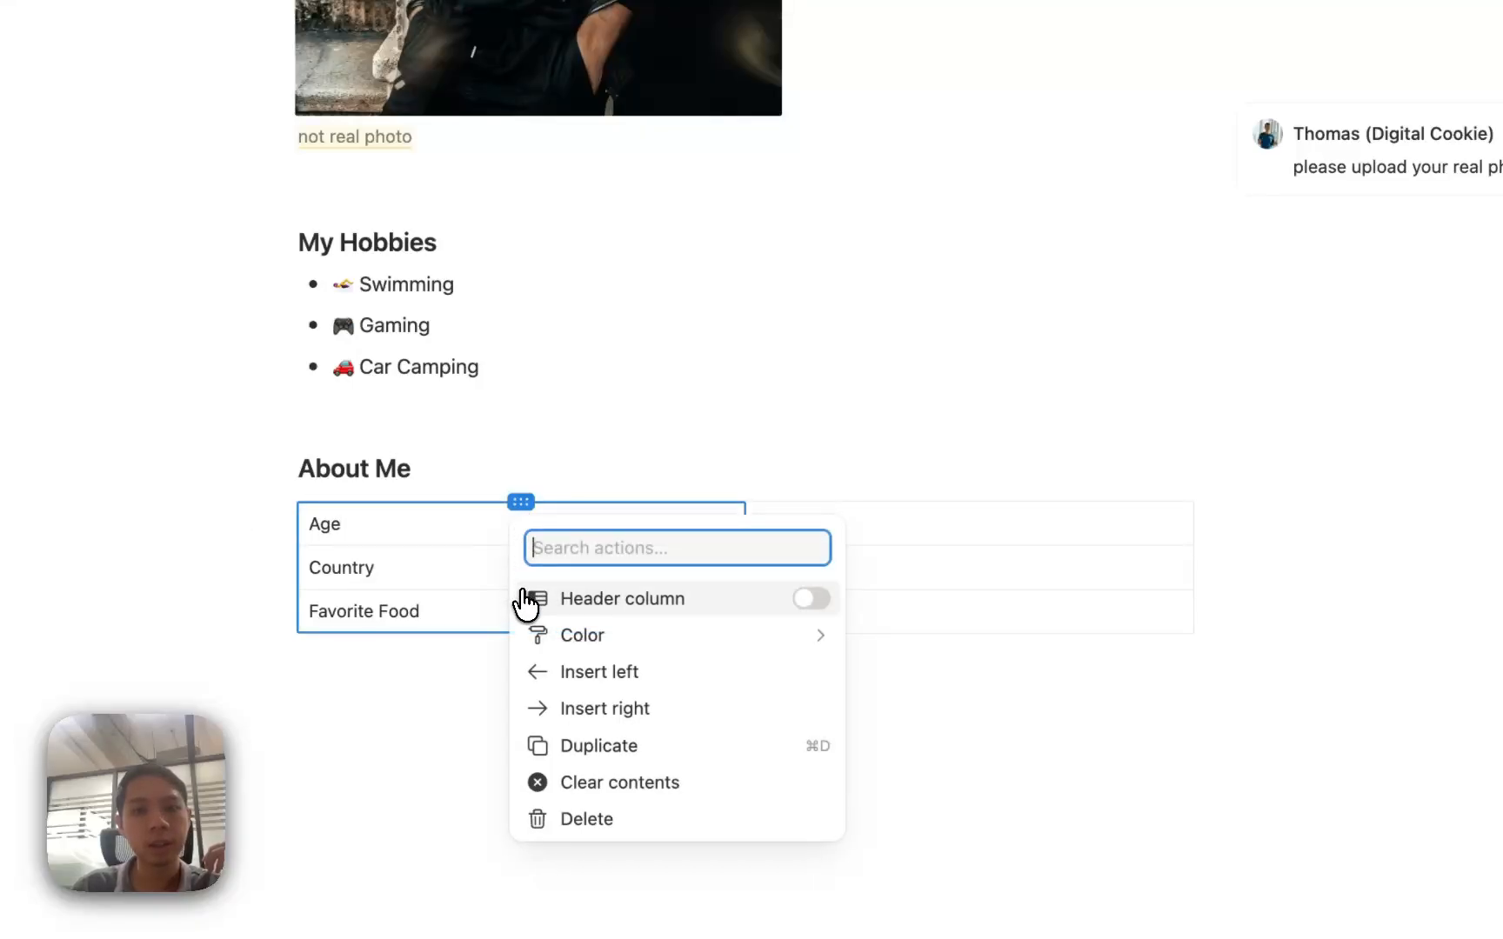
pyautogui.moveTo(572, 640)
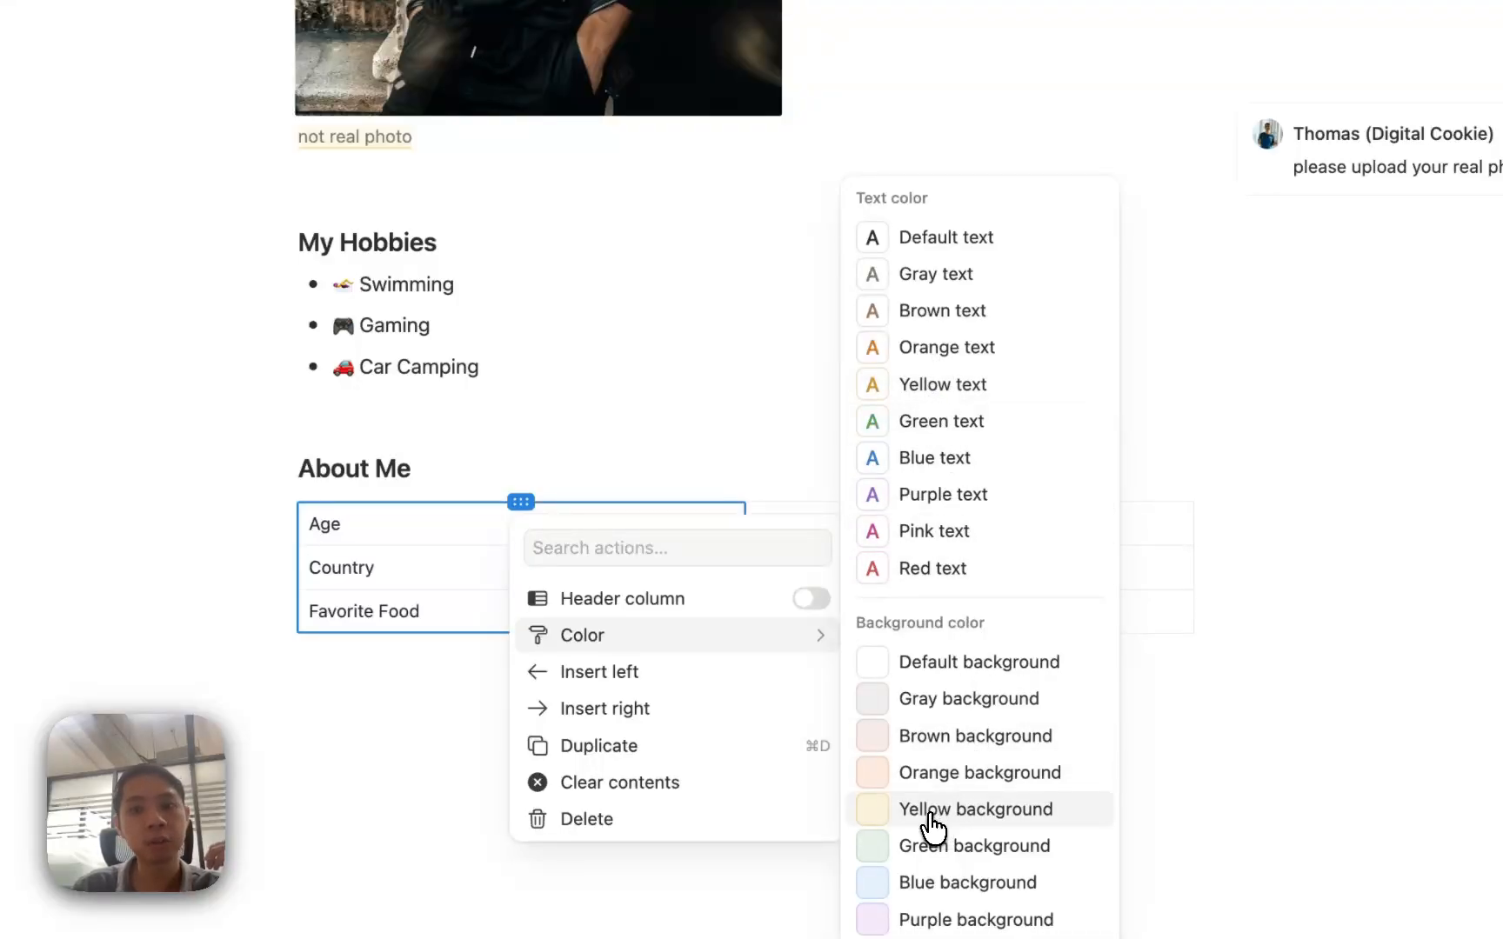
pyautogui.click(963, 817)
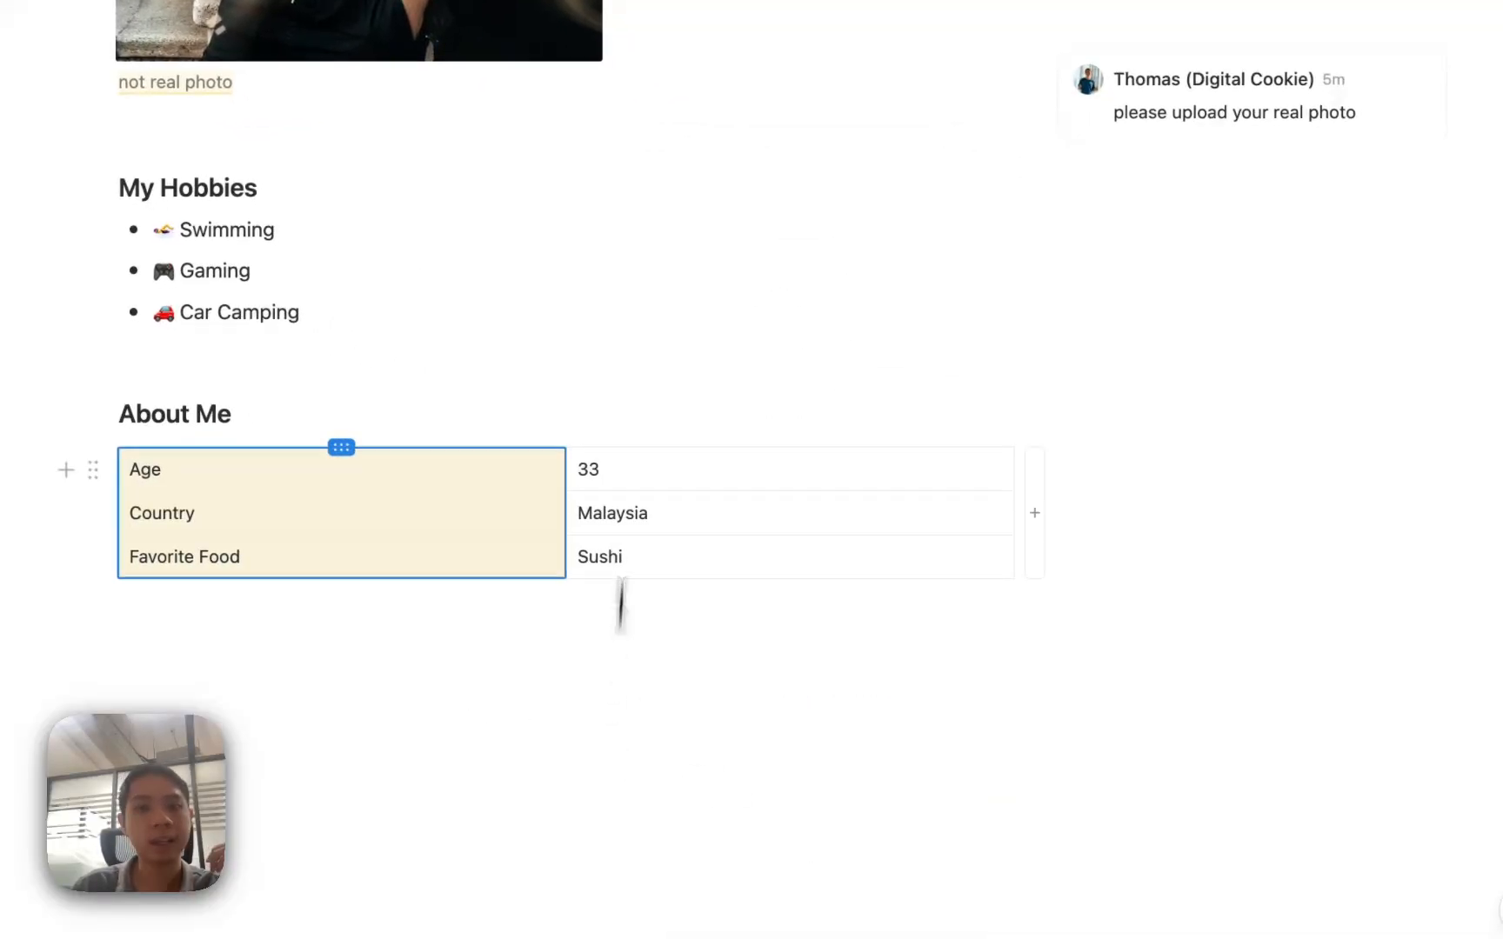
# Step: Set the text color of the table's second column to blue
pyautogui.click(628, 470)
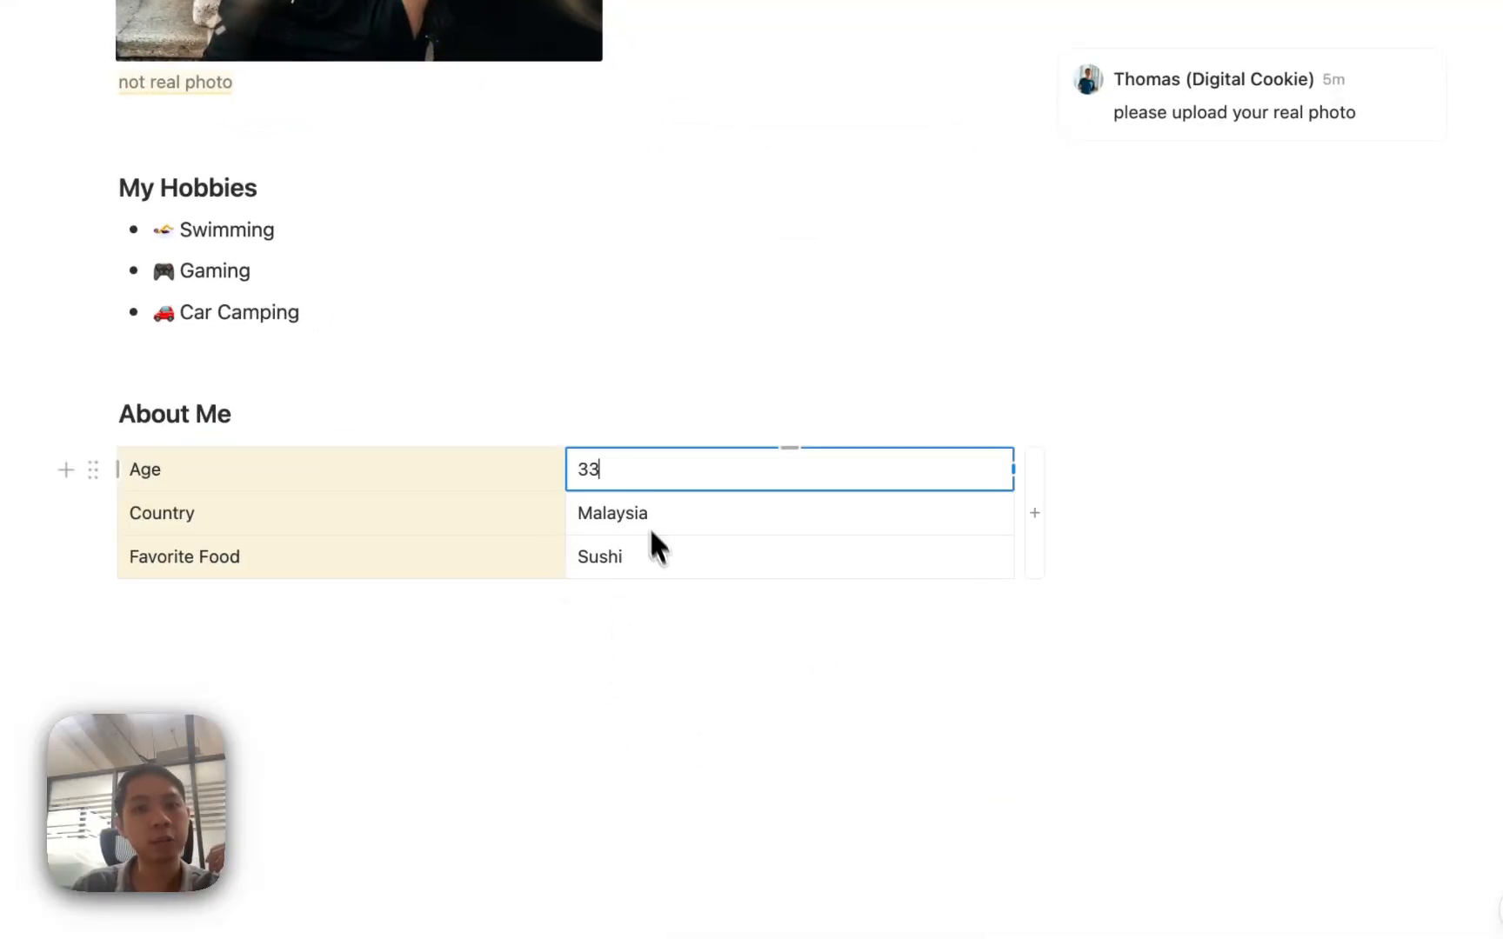
pyautogui.click(787, 447)
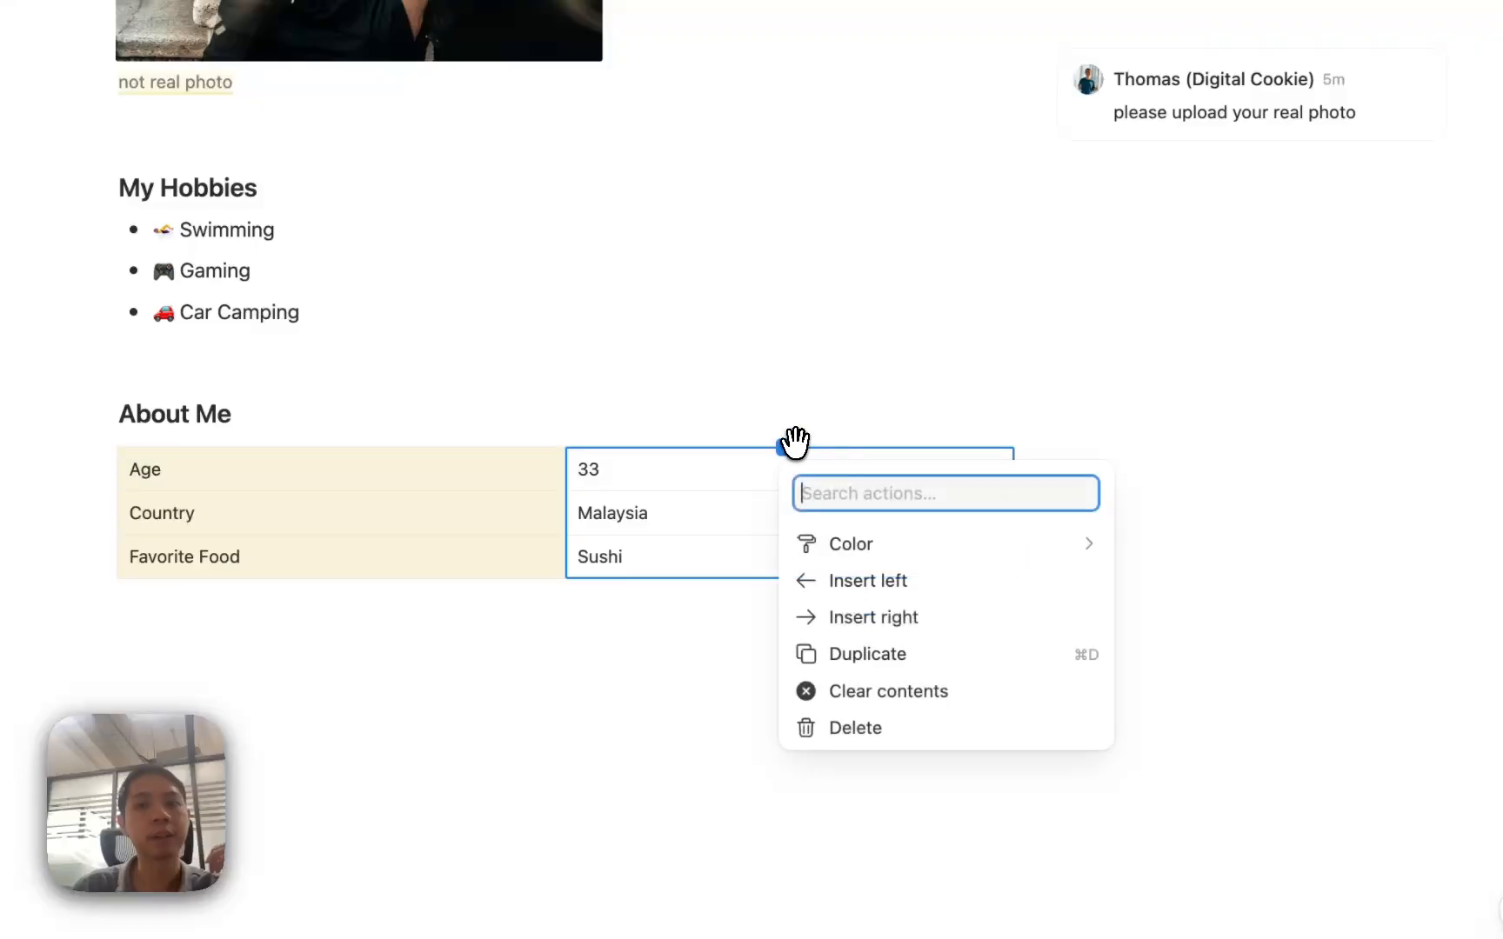
pyautogui.moveTo(845, 539)
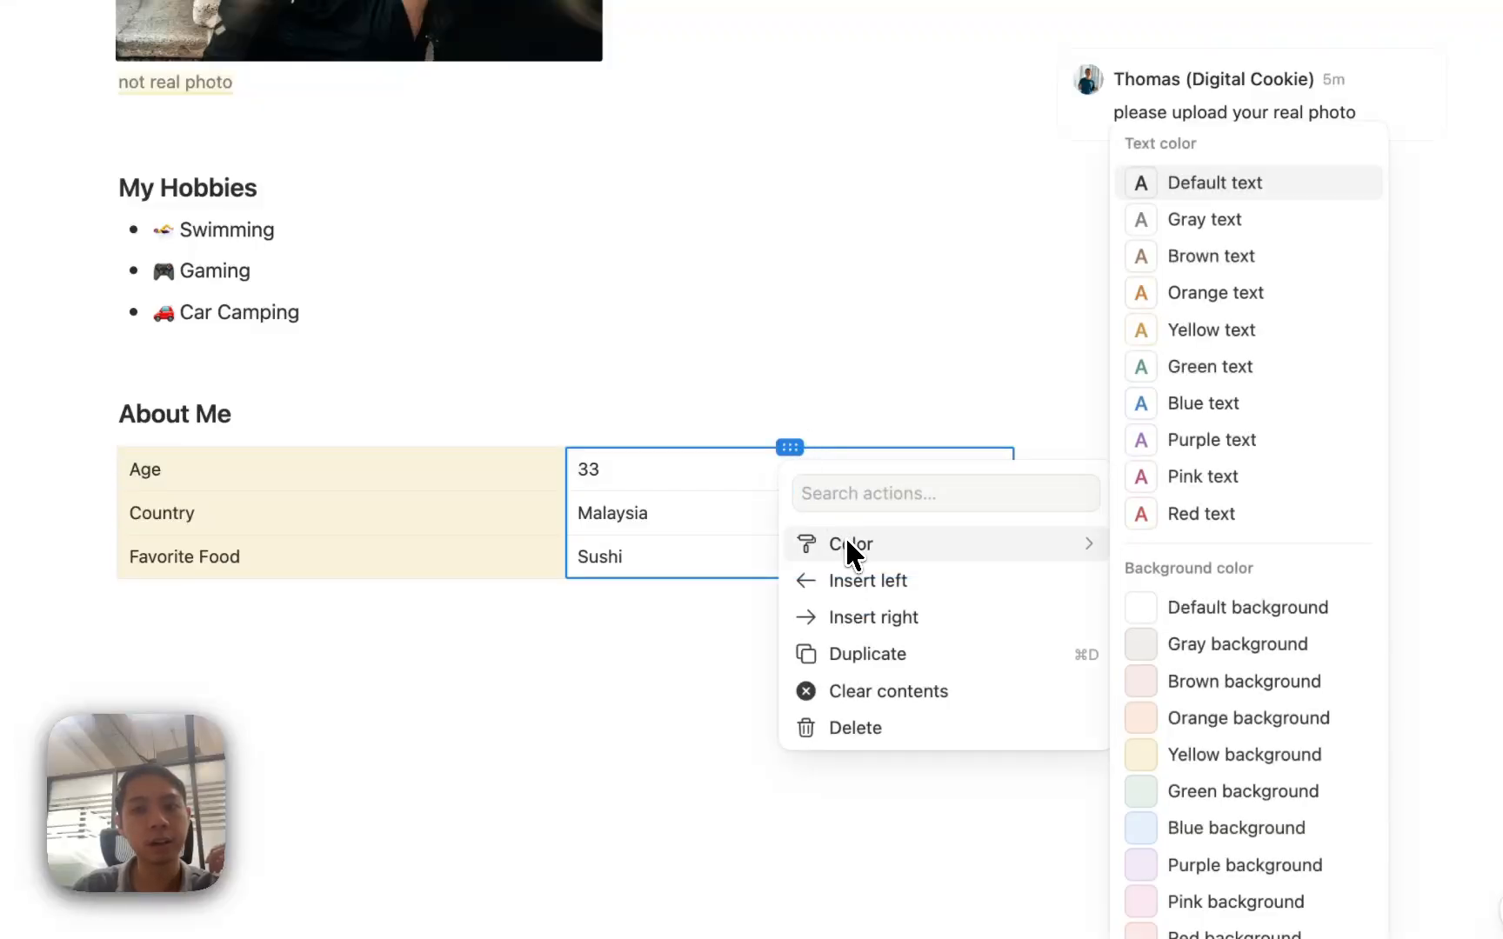
pyautogui.click(1176, 406)
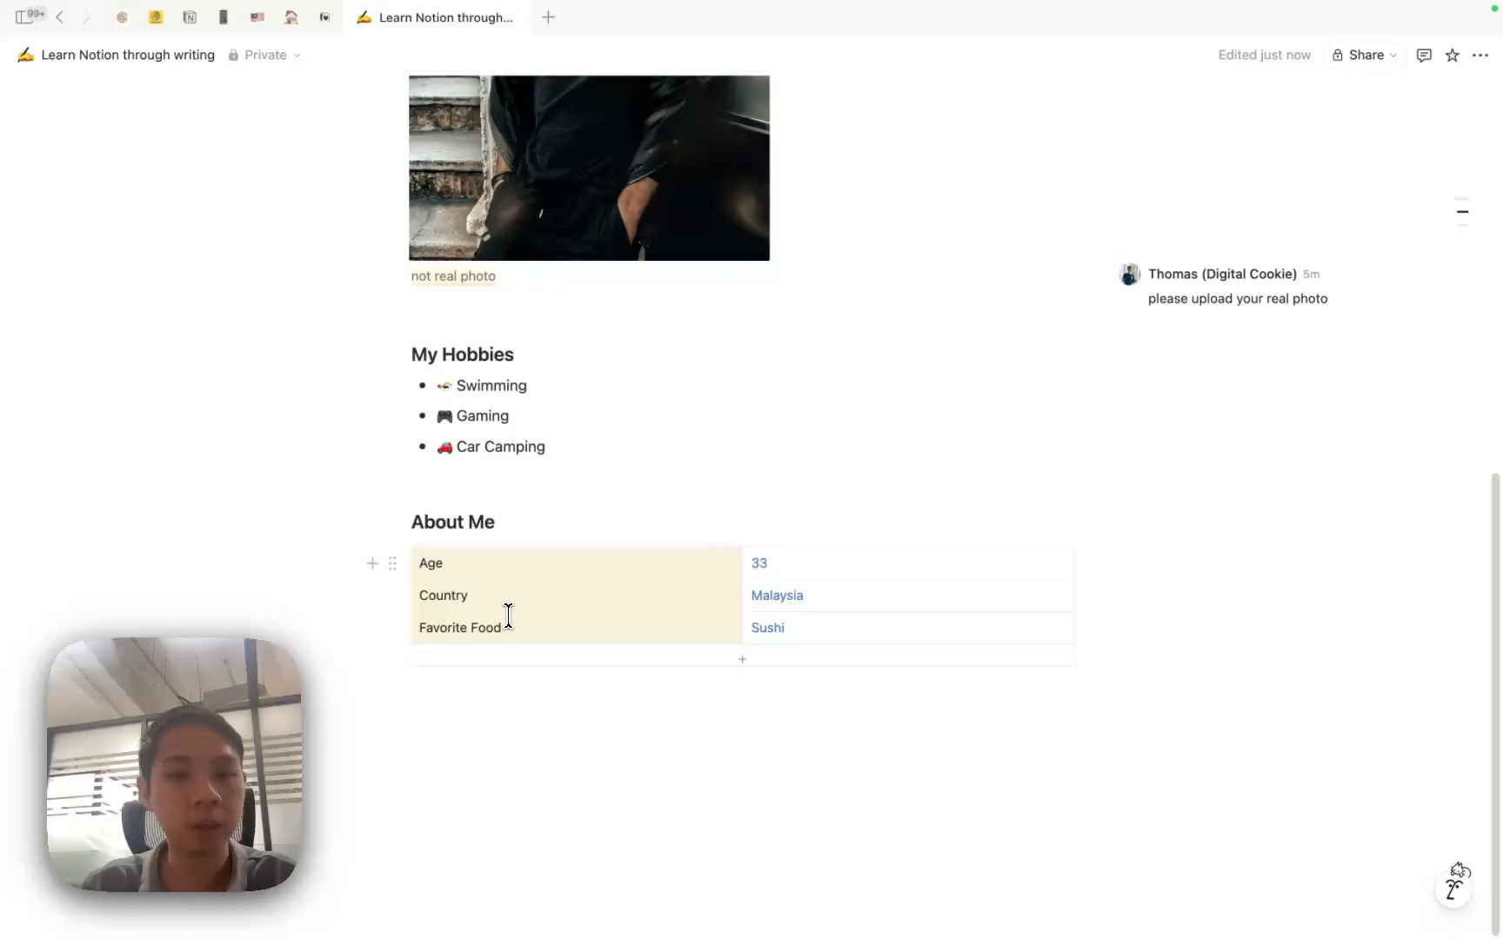
# Step: Make the labels "Age" and "Favorite Food" in the table's first column bold
pyautogui.moveTo(508, 616); pyautogui.dragTo(456, 564)
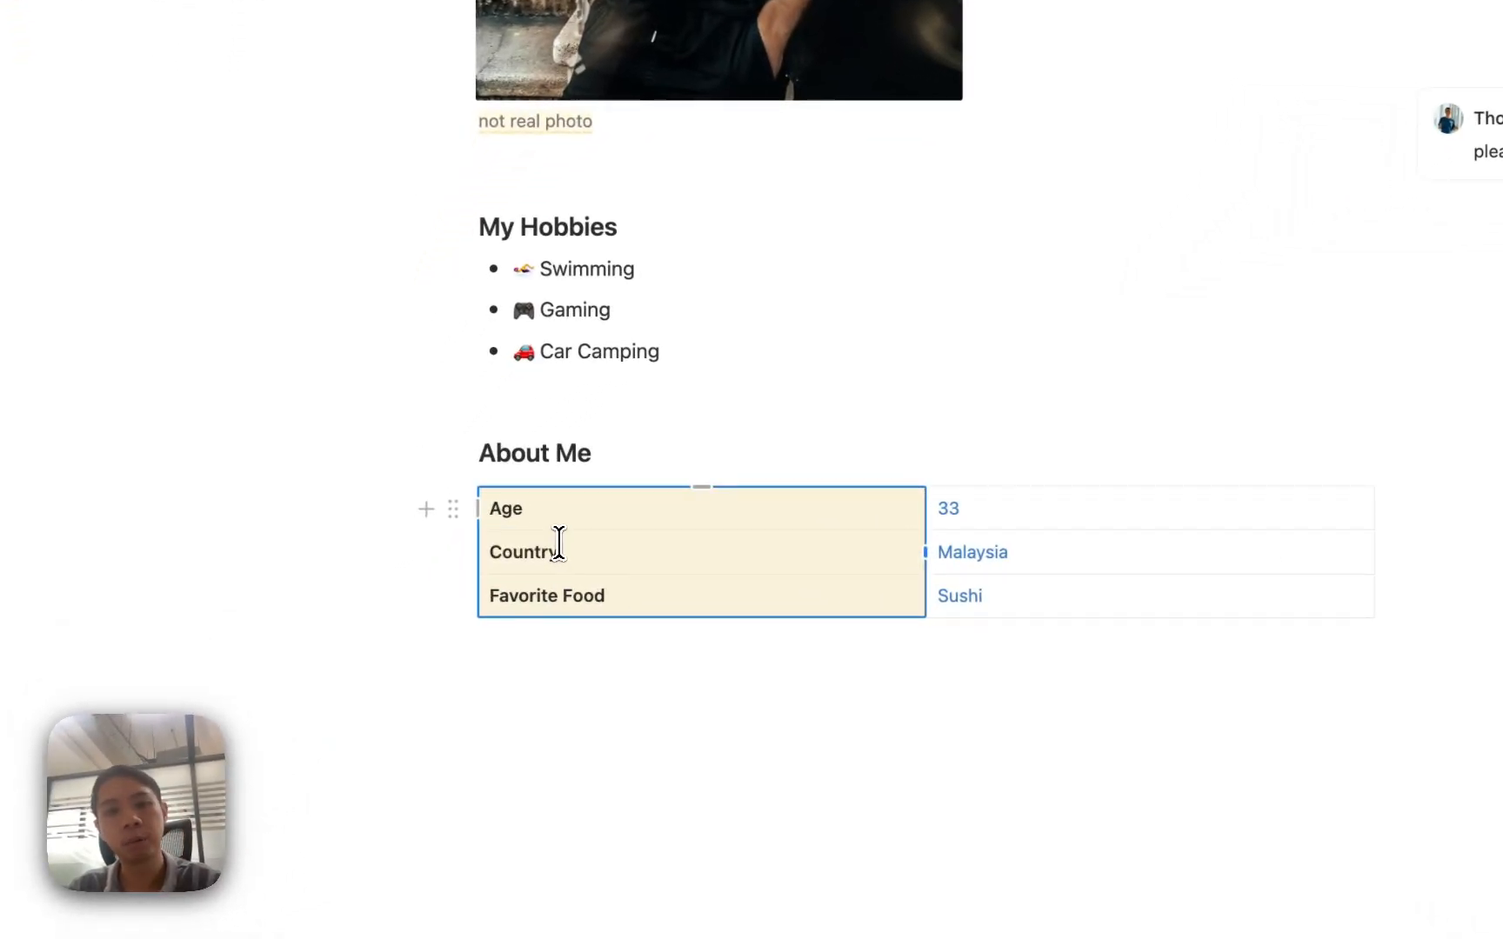
pyautogui.click(595, 549)
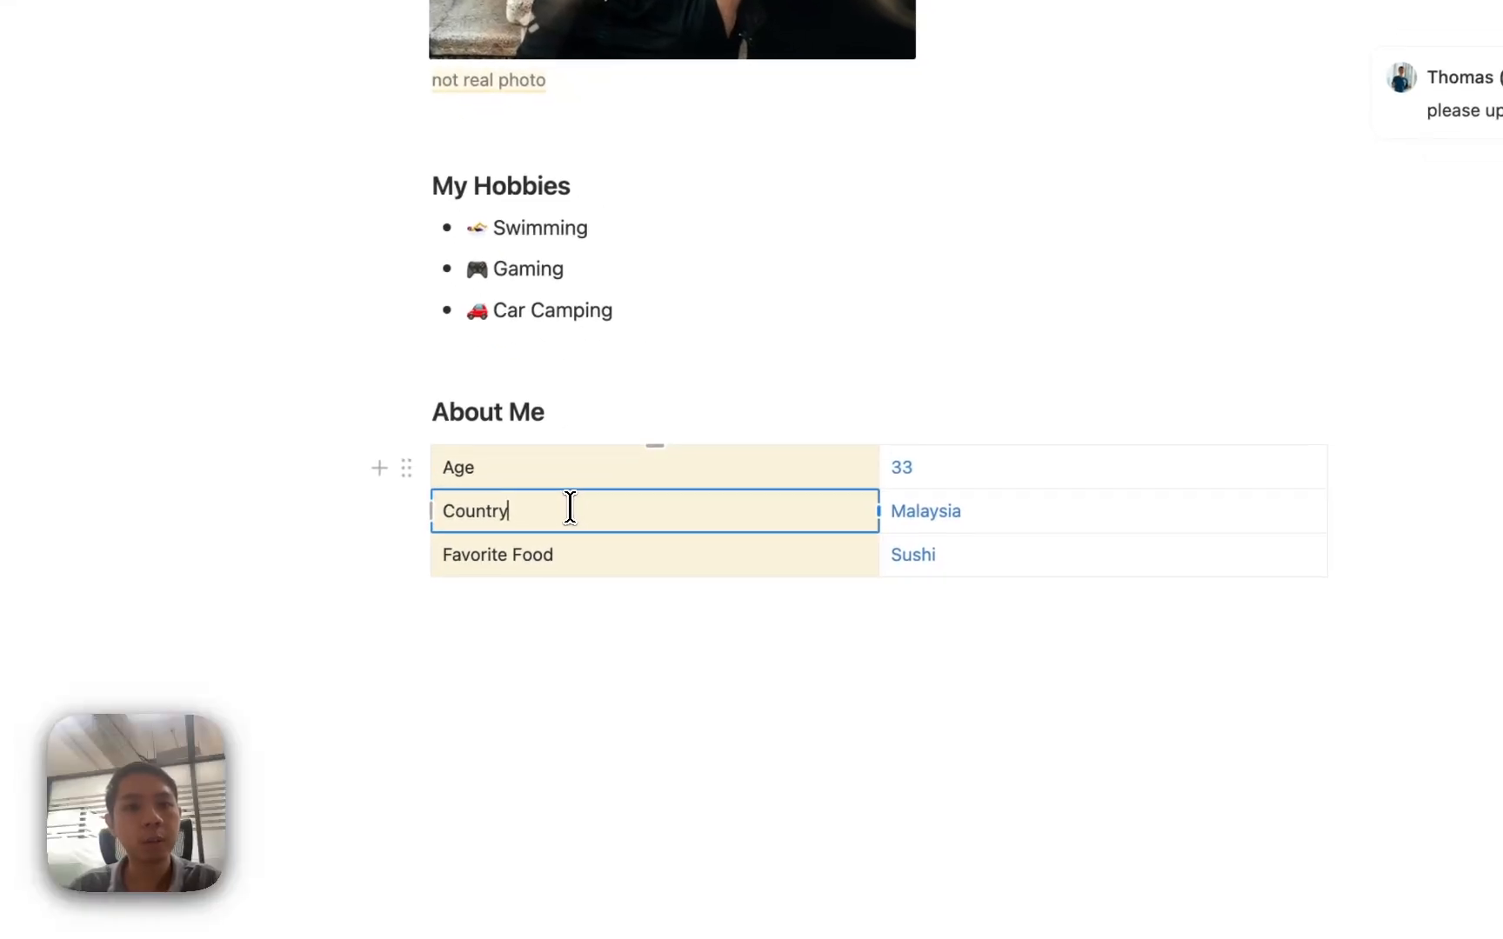
pyautogui.doubleClick(444, 470)
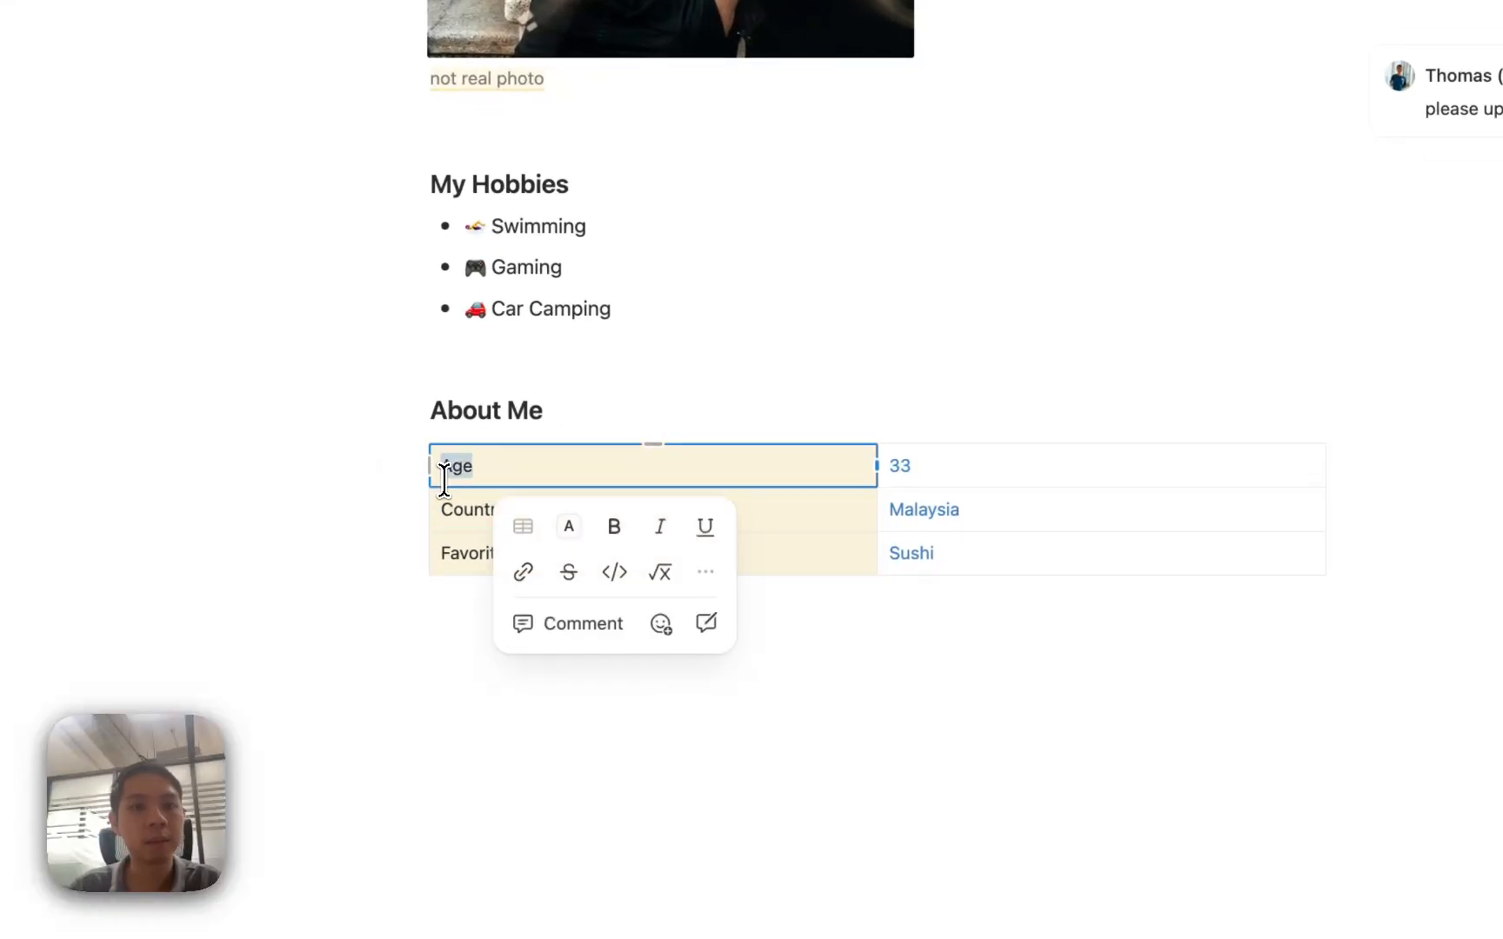
pyautogui.click(613, 528)
pyautogui.doubleClick(477, 521)
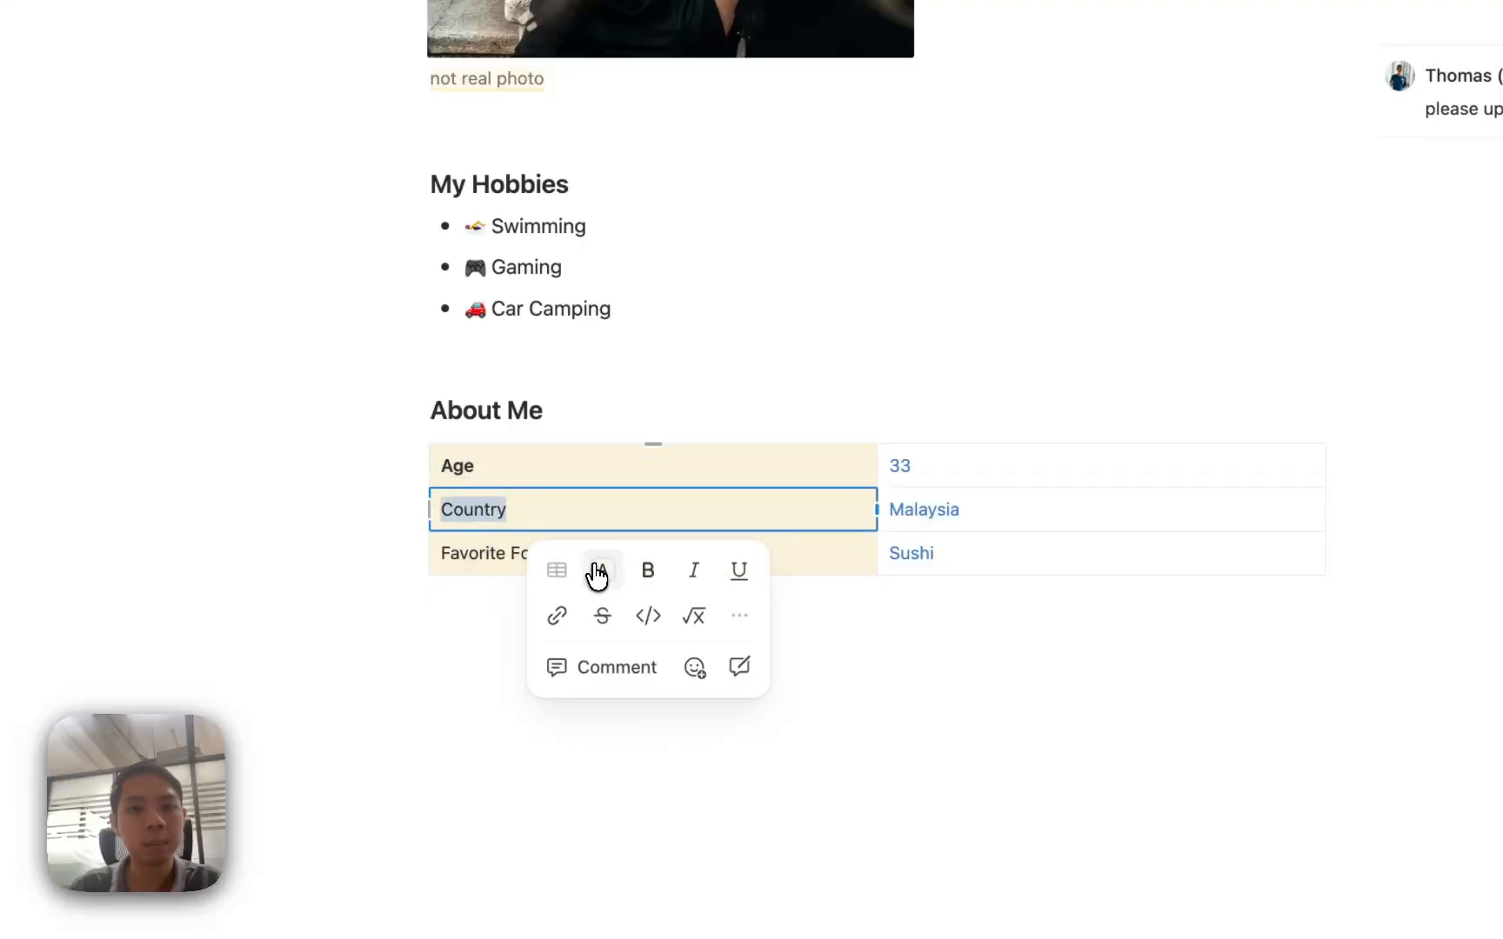
pyautogui.click(594, 574)
pyautogui.doubleClick(465, 553)
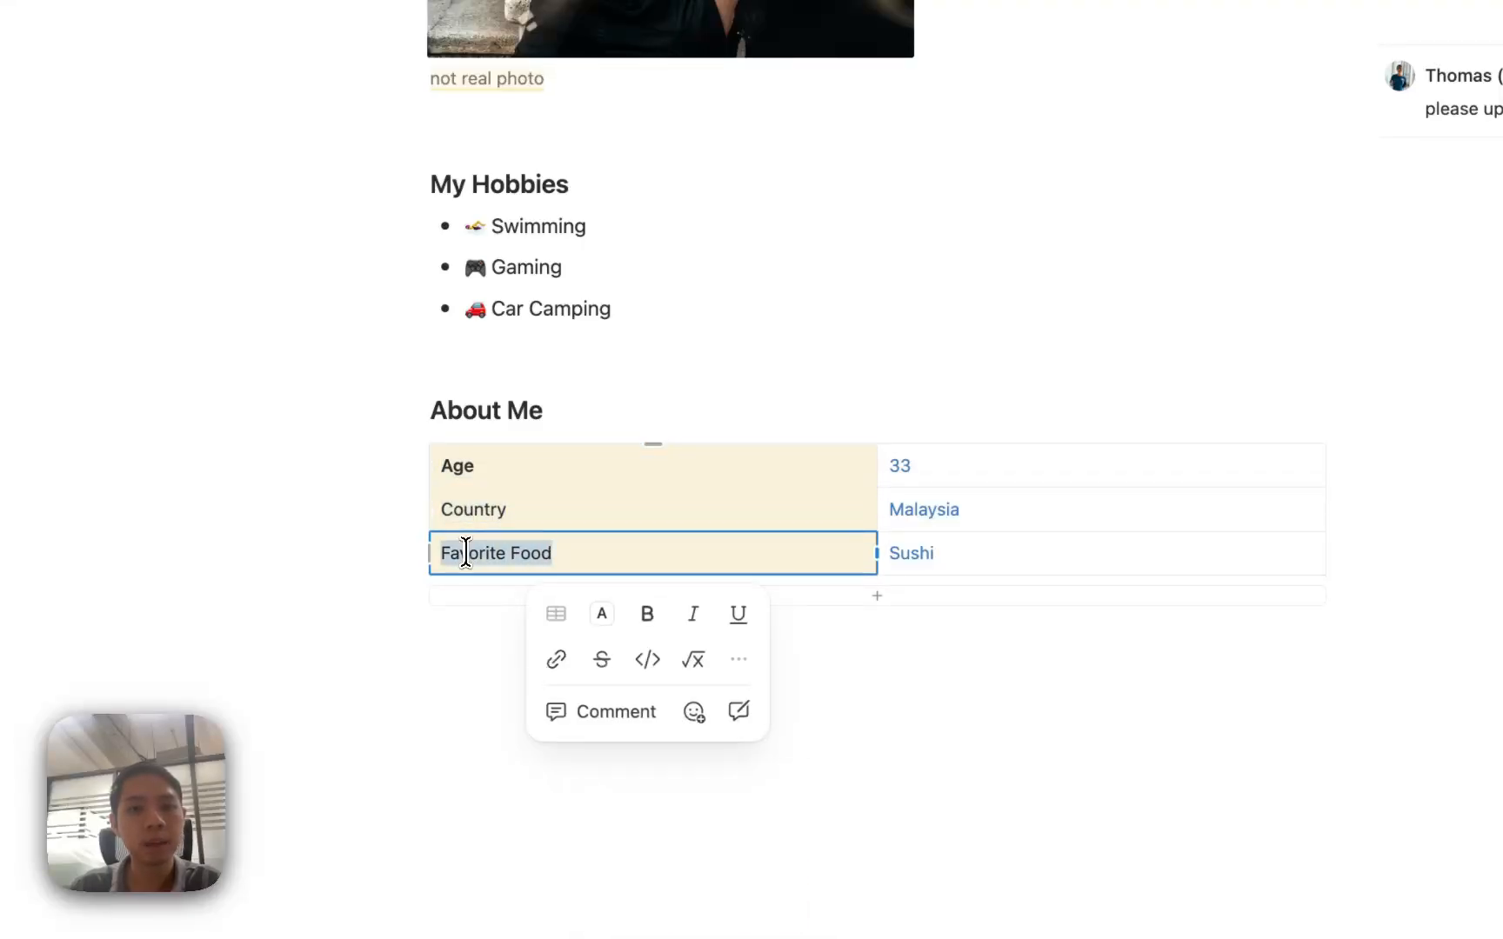
pyautogui.click(640, 620)
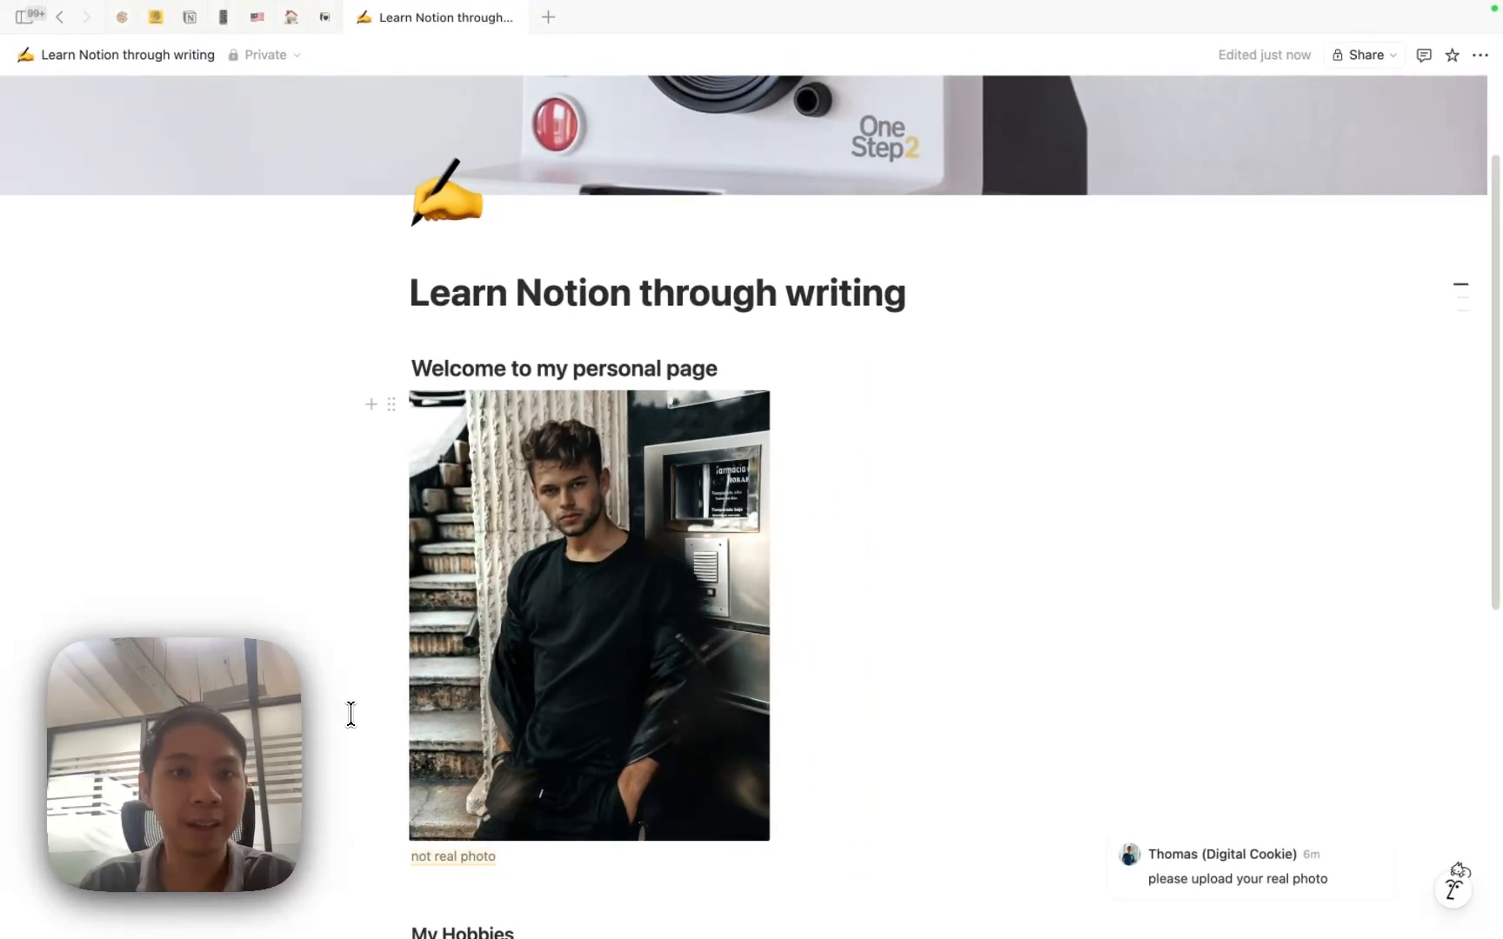
# Step: Insert a divider block below the "About Me" table
pyautogui.scroll(-5, 348, 715)
pyautogui.write('/')
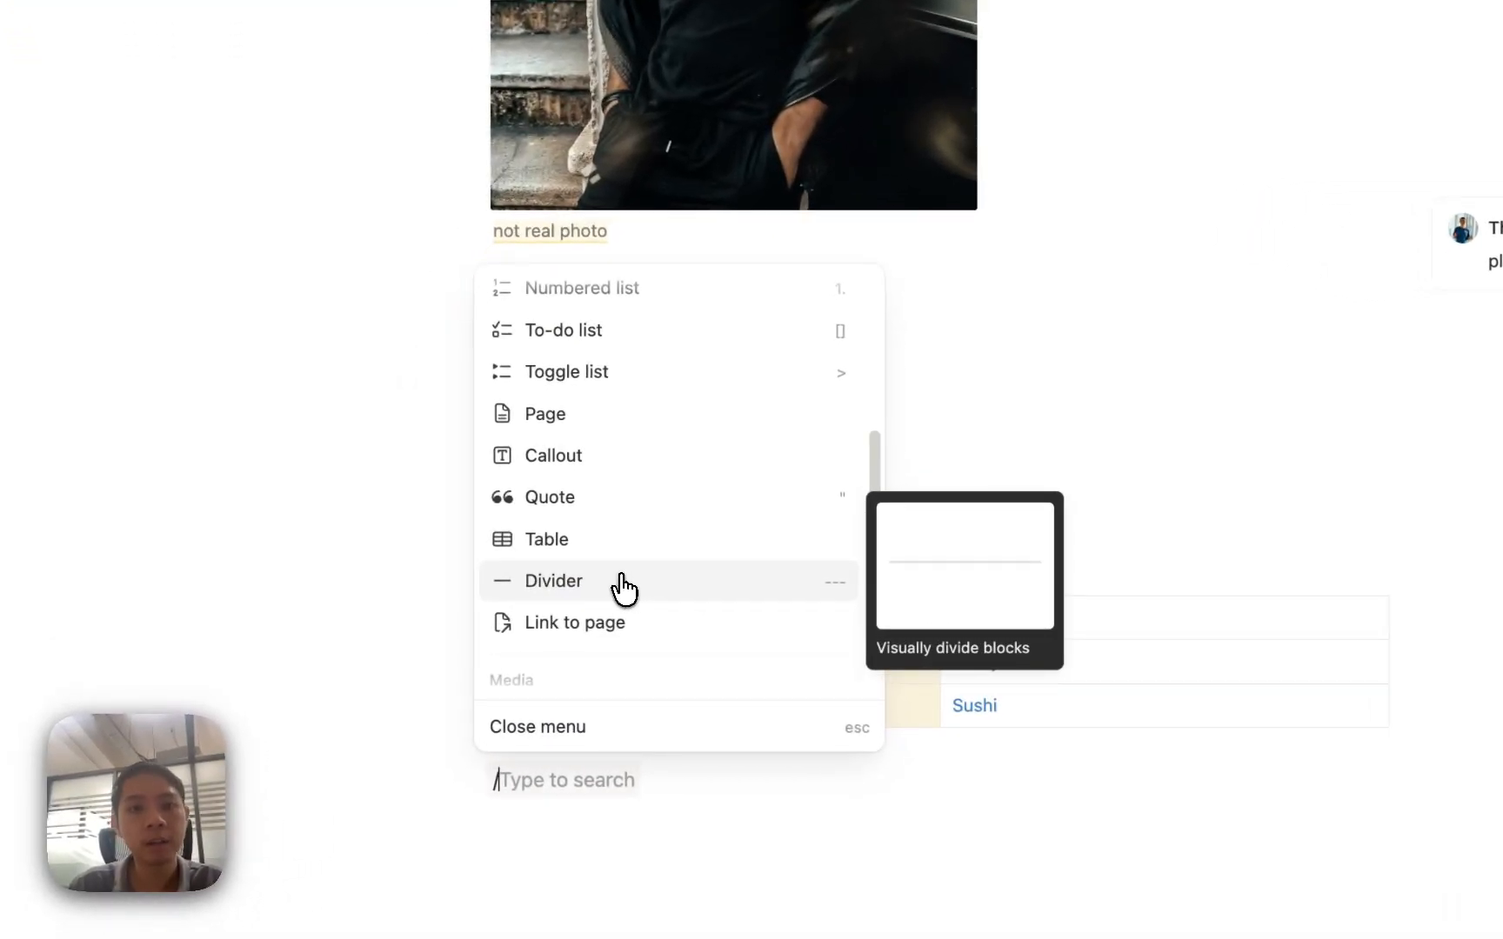
pyautogui.click(622, 584)
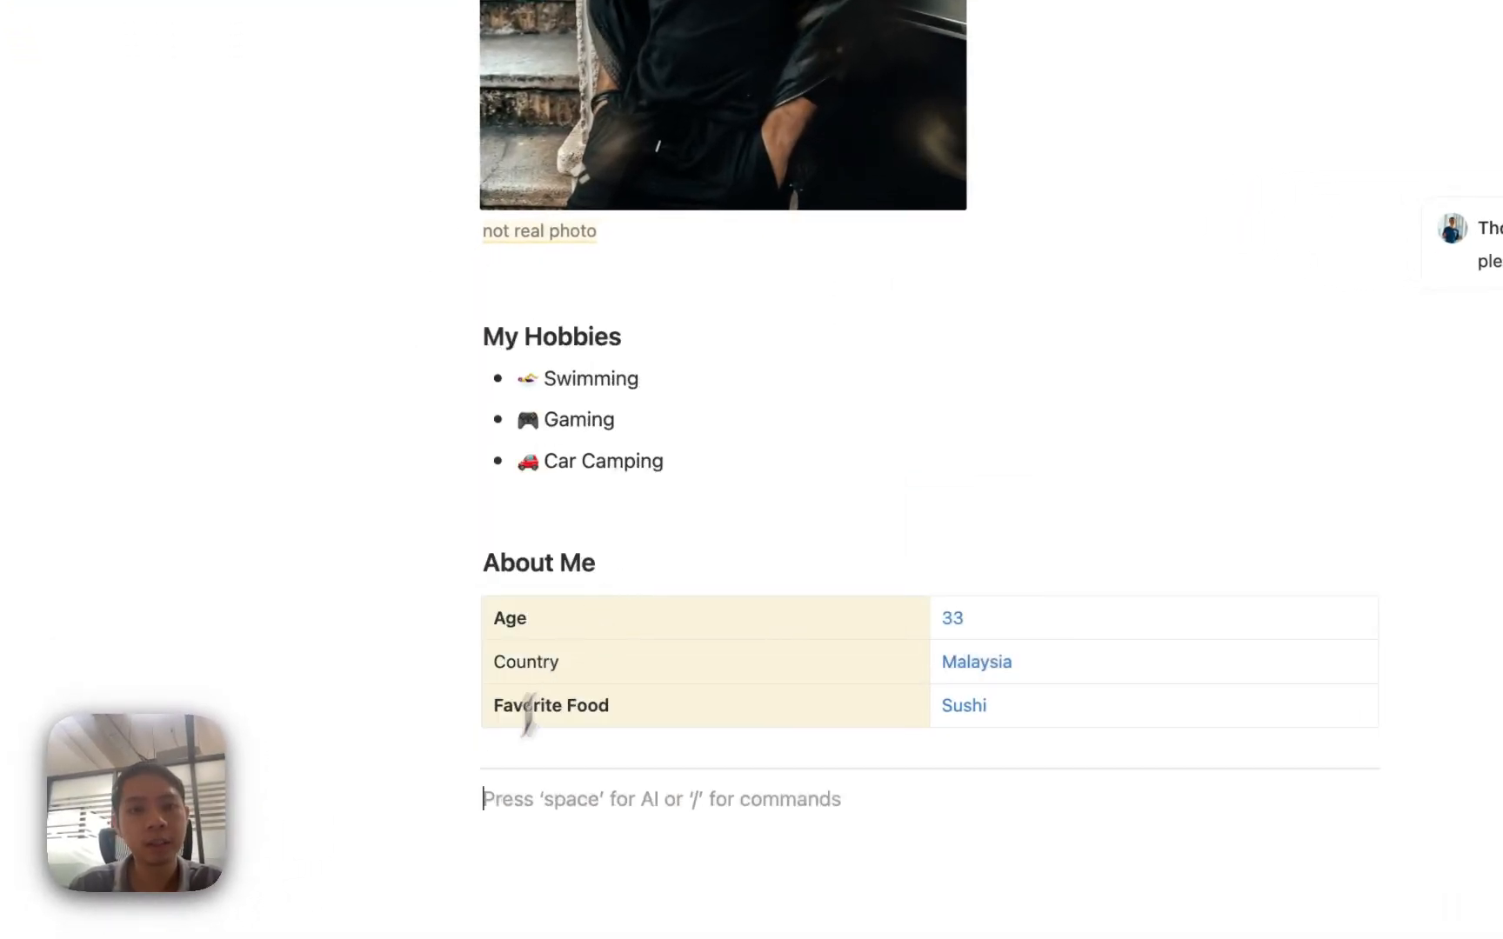
# Step: Duplicate the divider below the table and move the copy directly above the "About Me" heading
pyautogui.click(506, 767)
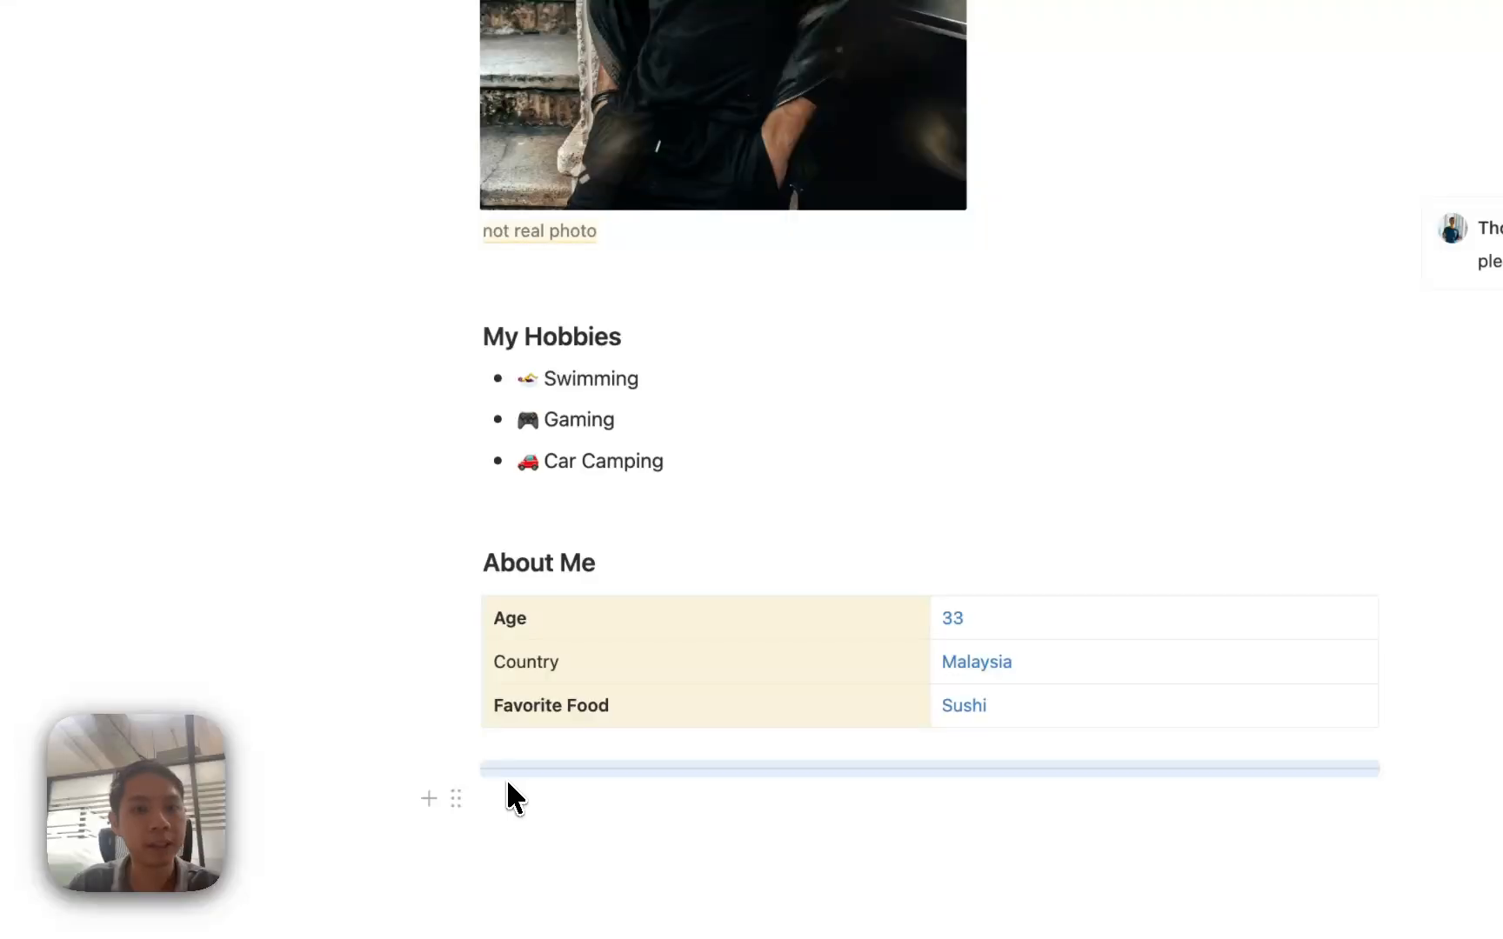
pyautogui.click(459, 767)
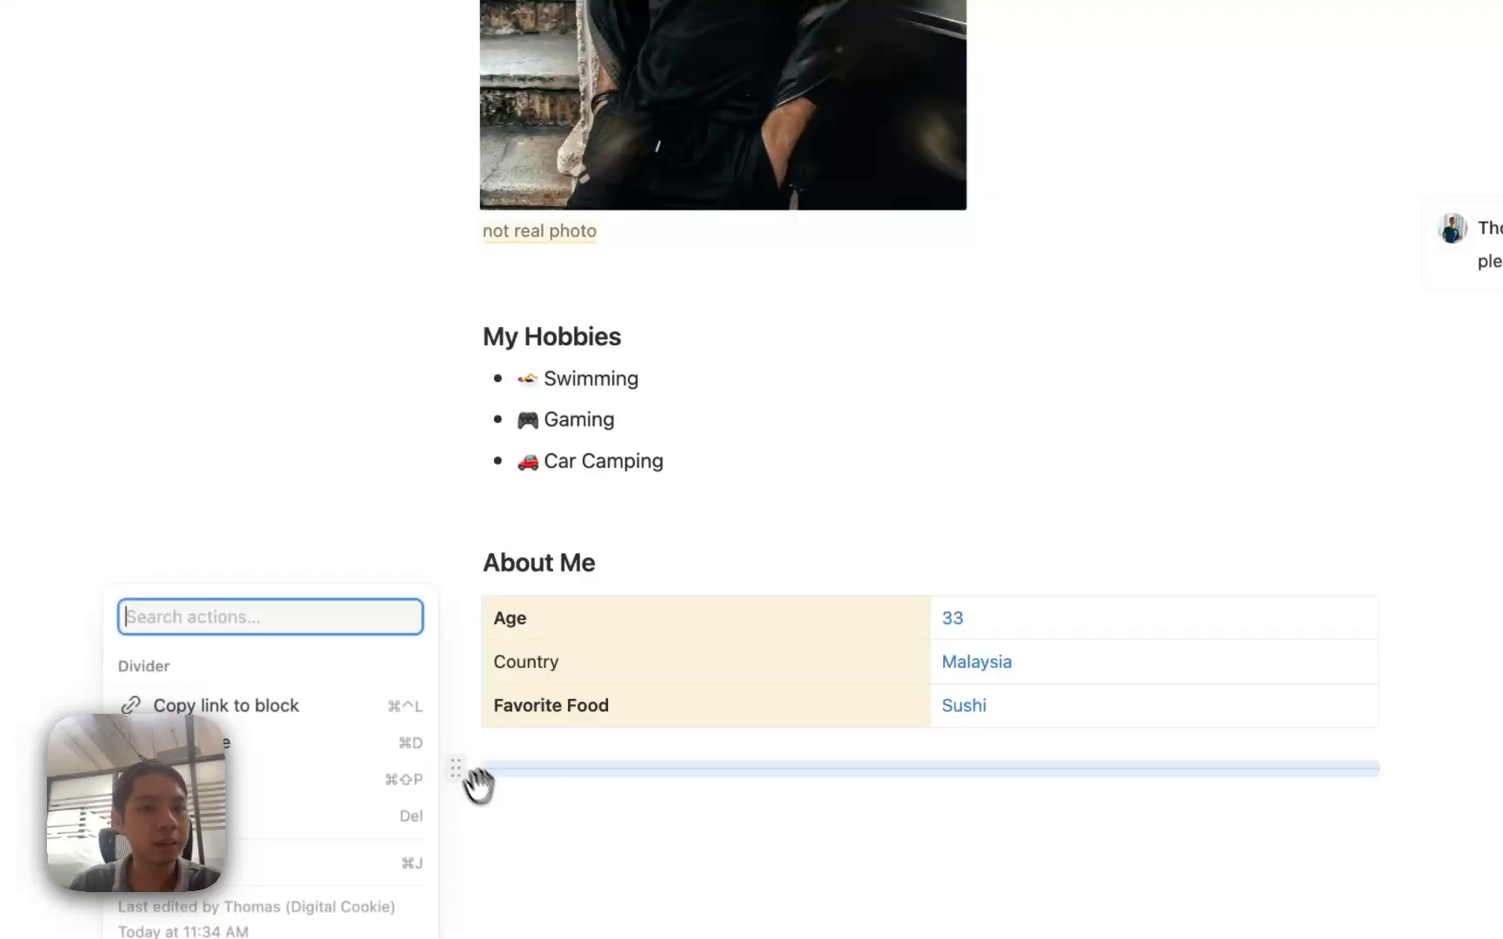
pyautogui.click(403, 748)
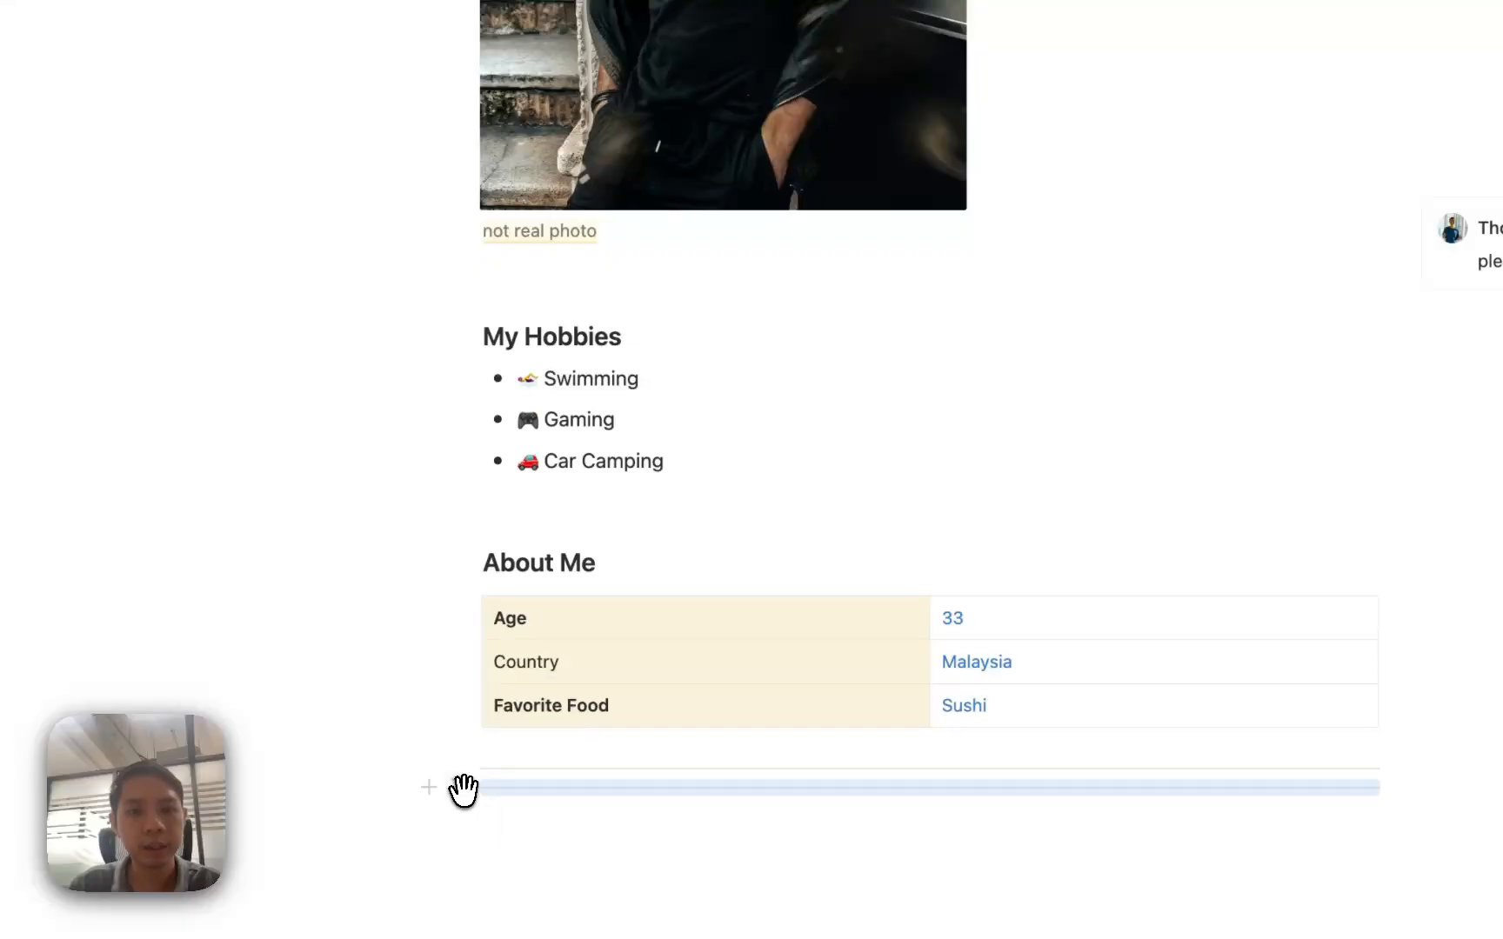
pyautogui.moveTo(463, 790); pyautogui.dragTo(726, 530)
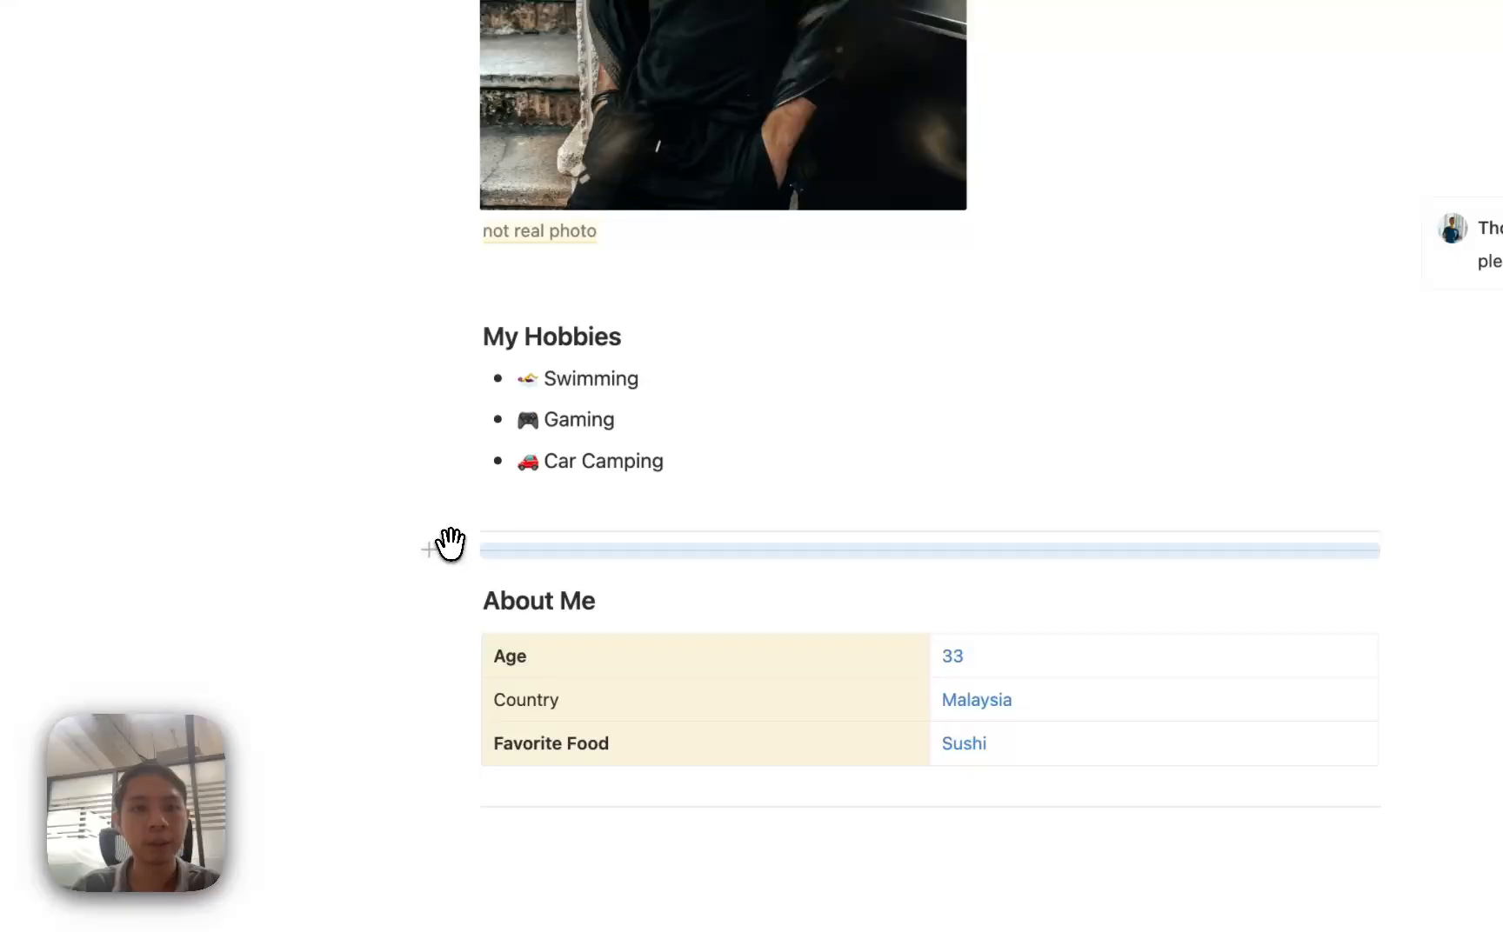
# Step: Place another divider copy above the "My Hobbies" heading and move an empty text block between the table and the divider below it
pyautogui.moveTo(452, 546); pyautogui.dragTo(596, 822)
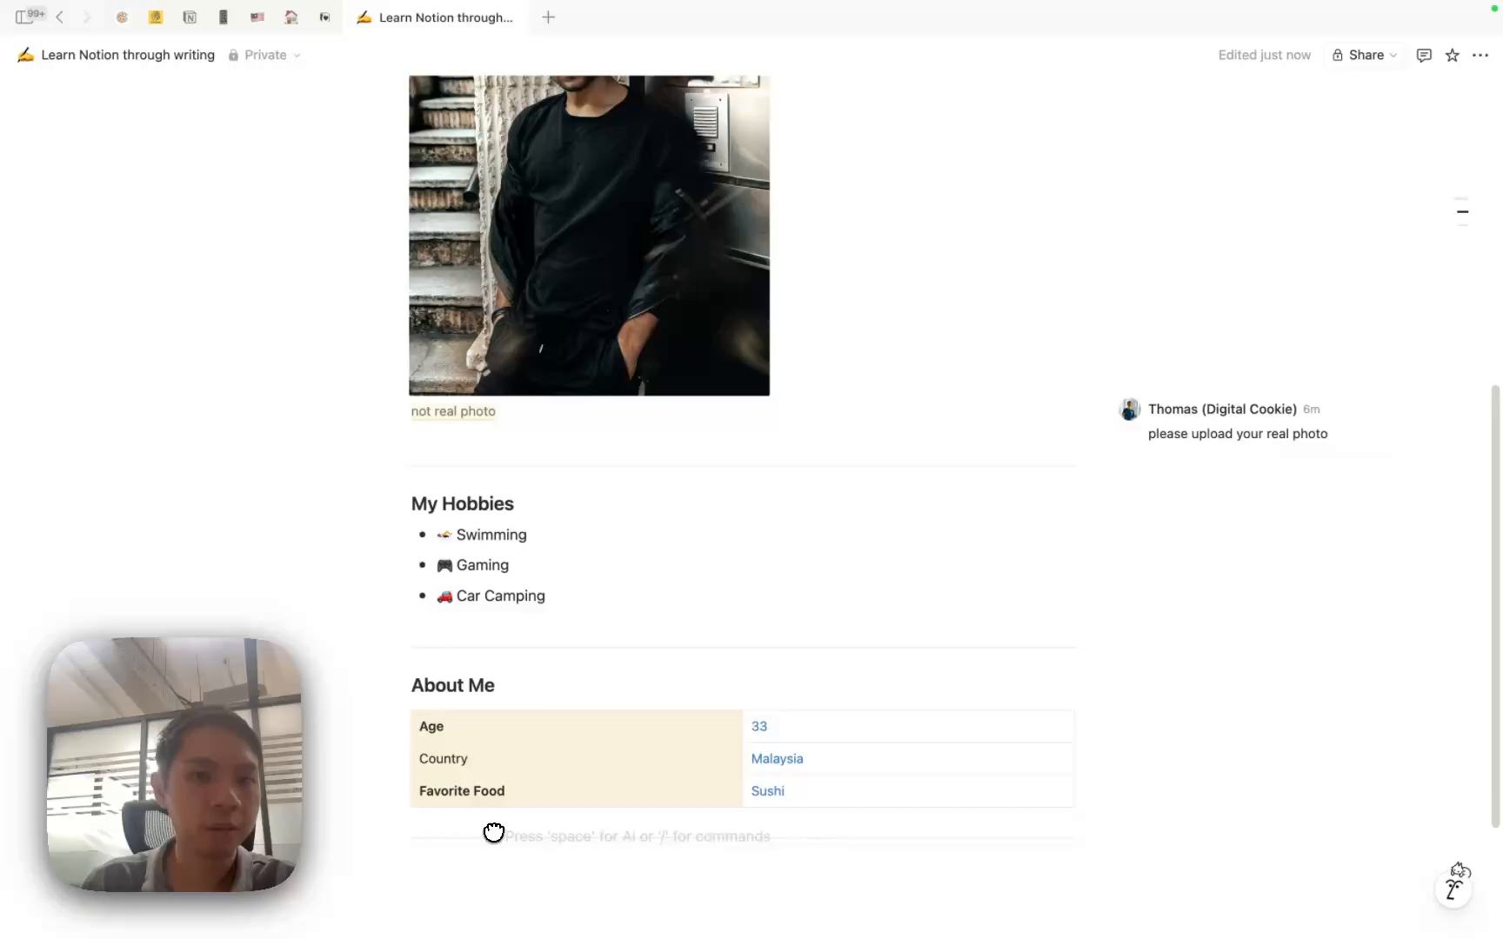
pyautogui.moveTo(494, 832); pyautogui.dragTo(493, 834)
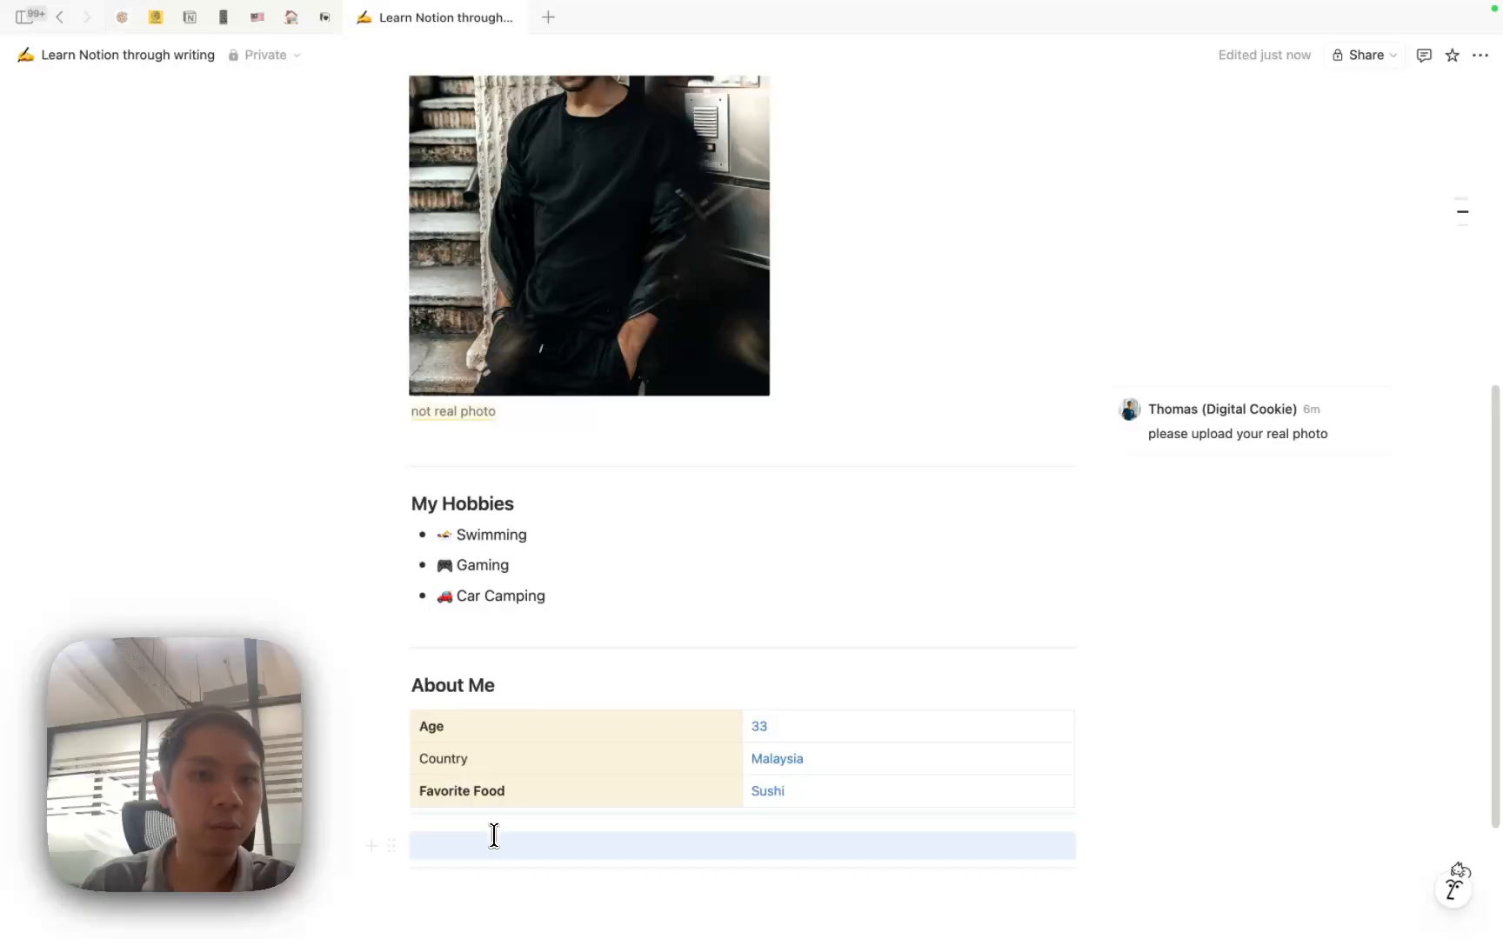
# Step: Review the page layout from the title and photo down to the divider below the "About Me" table
pyautogui.scroll(-1, 505, 852)
pyautogui.click(506, 852)
pyautogui.scroll(1, 511, 851)
pyautogui.scroll(5, 514, 850)
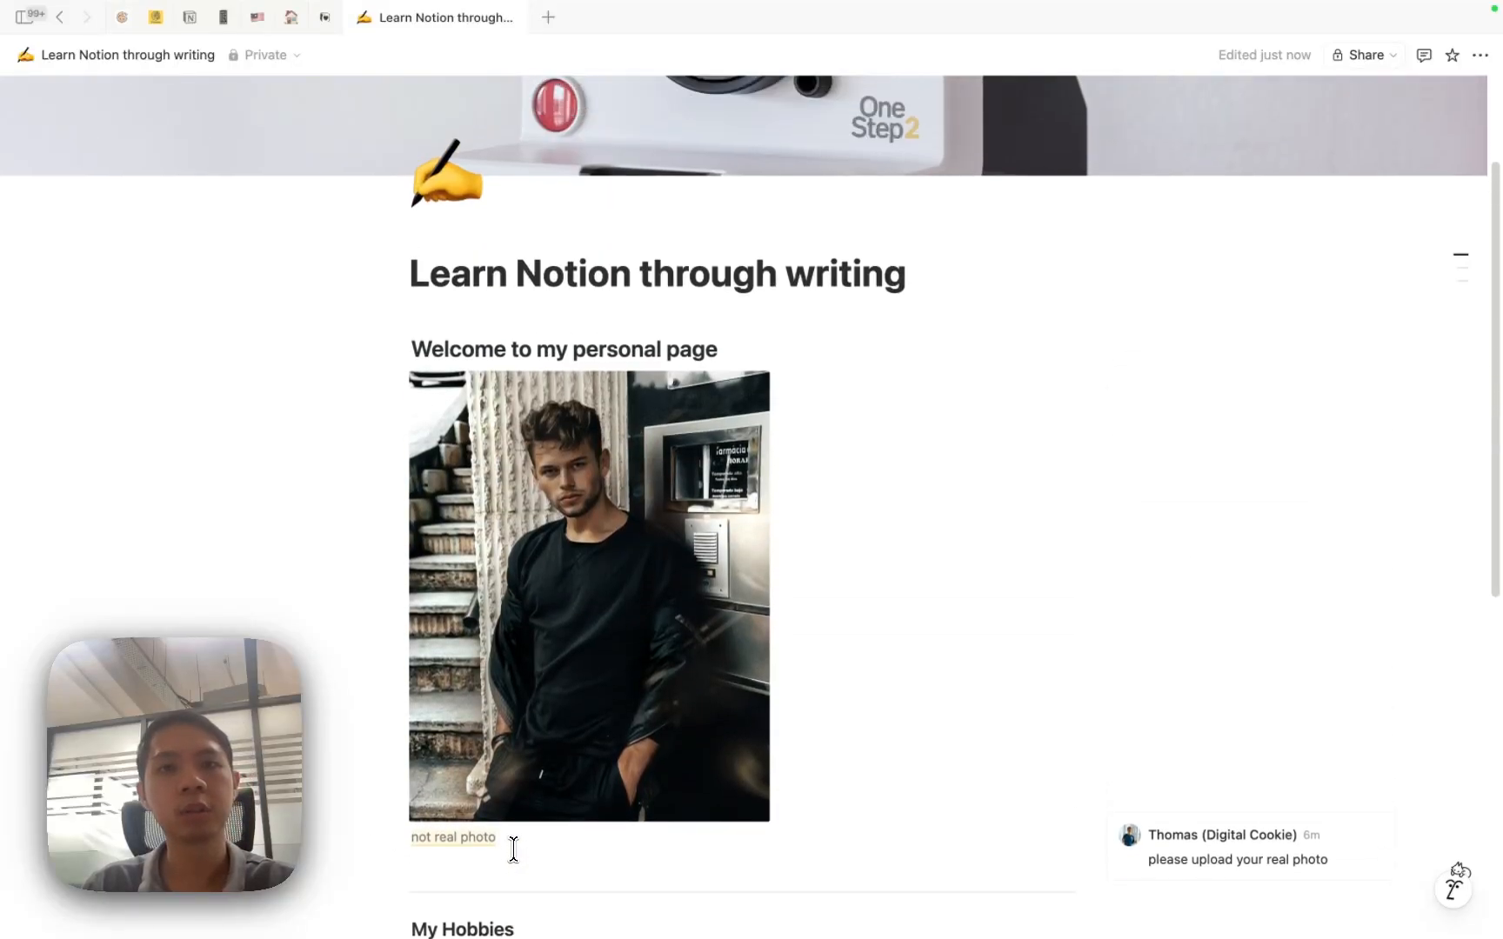
pyautogui.scroll(-4, 563, 731)
pyautogui.scroll(-2, 614, 693)
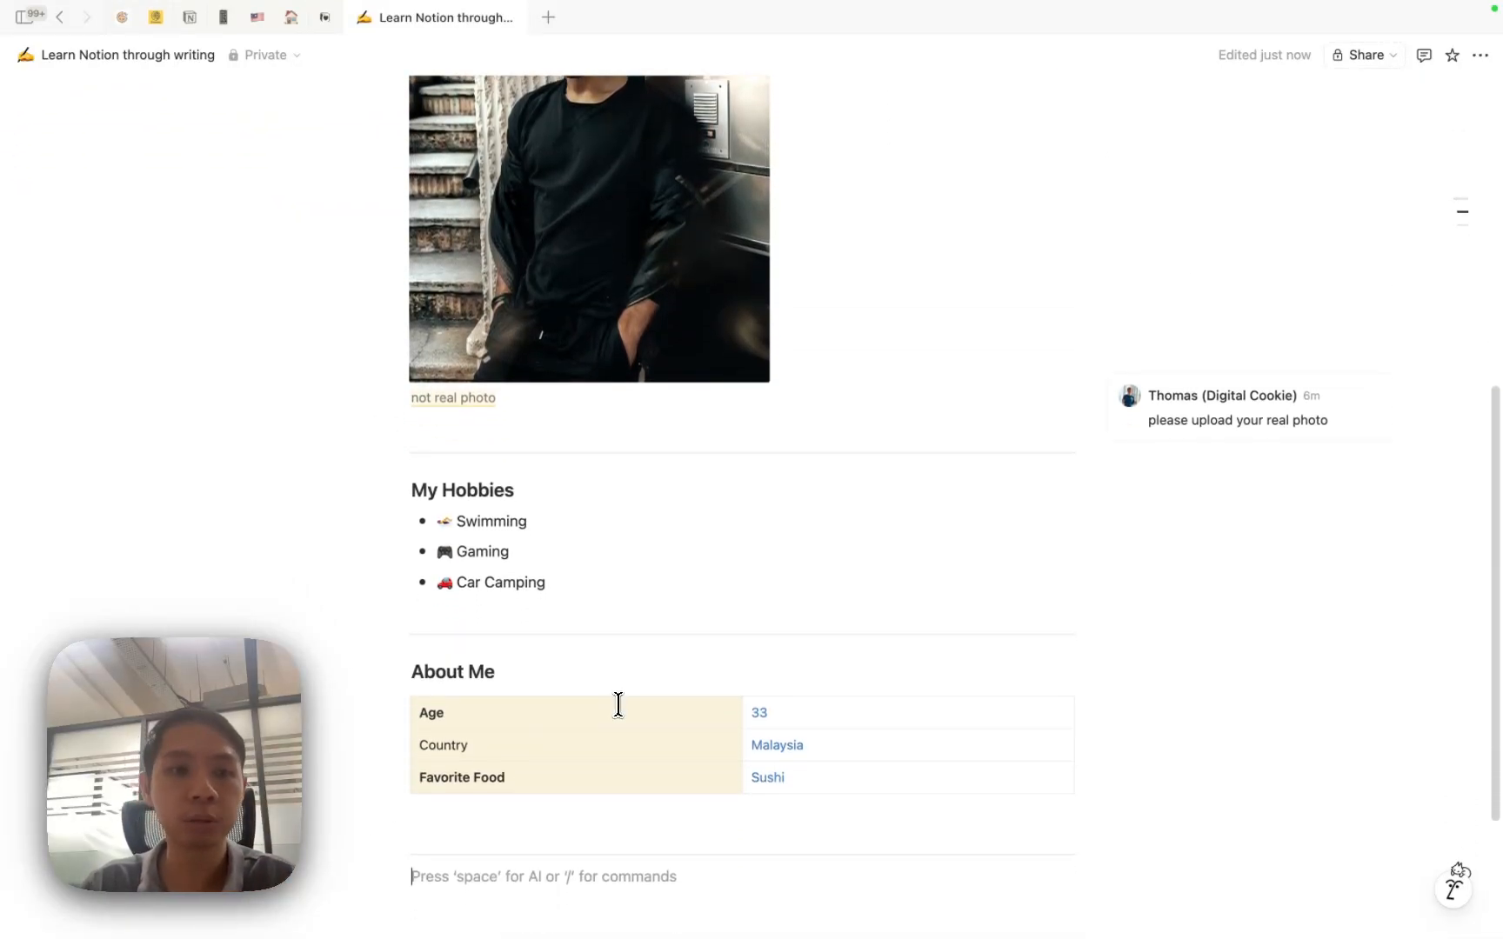
pyautogui.scroll(-3, 639, 719)
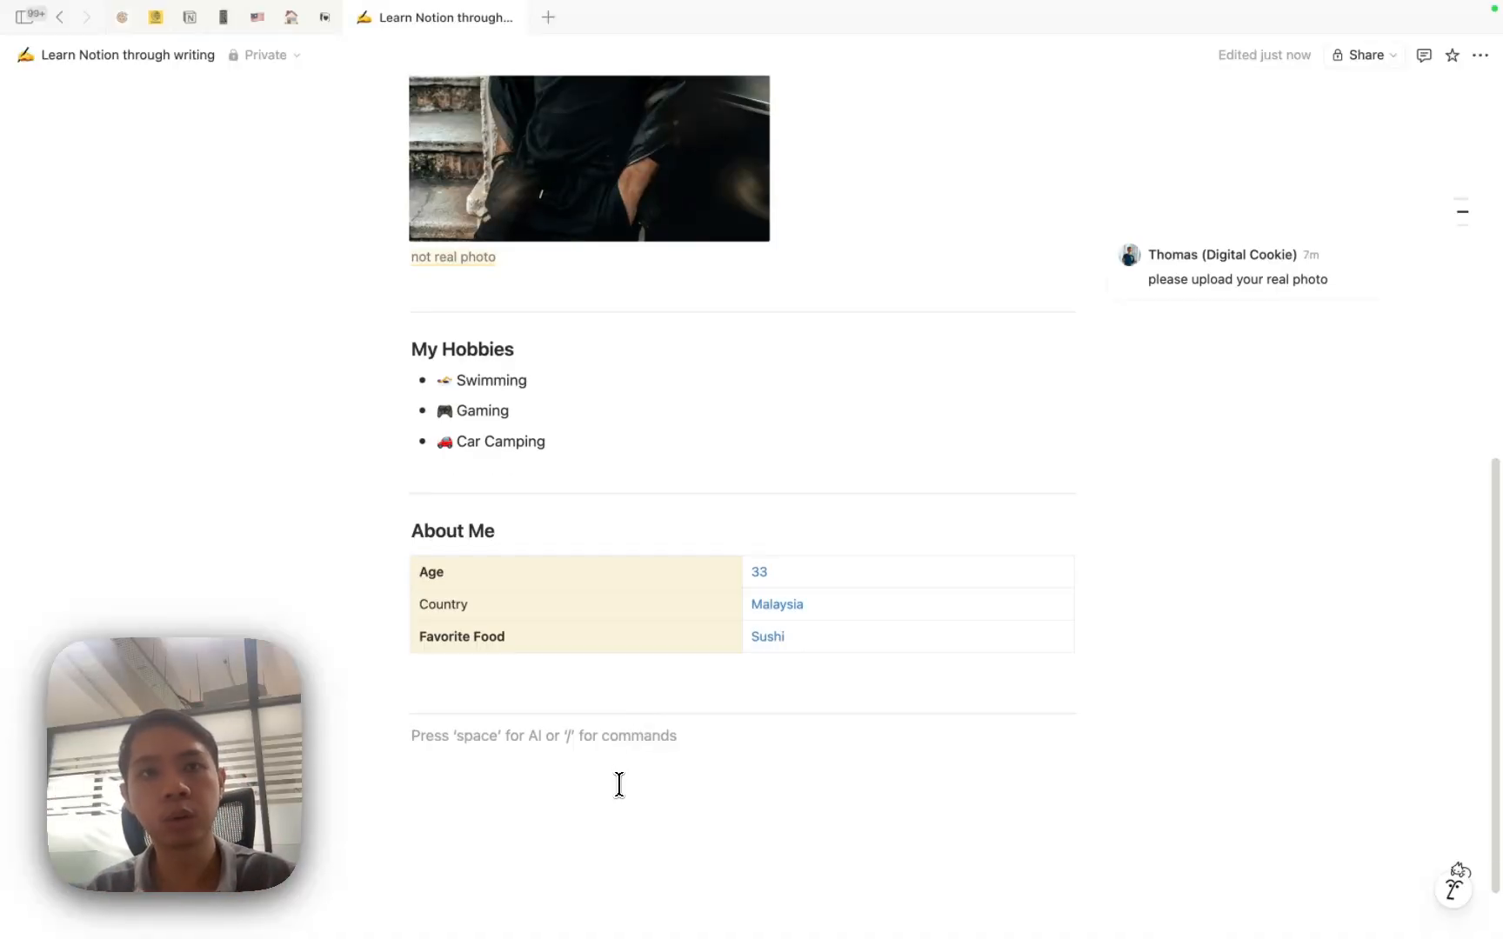
pyautogui.scroll(2, 619, 784)
pyautogui.scroll(4, 619, 785)
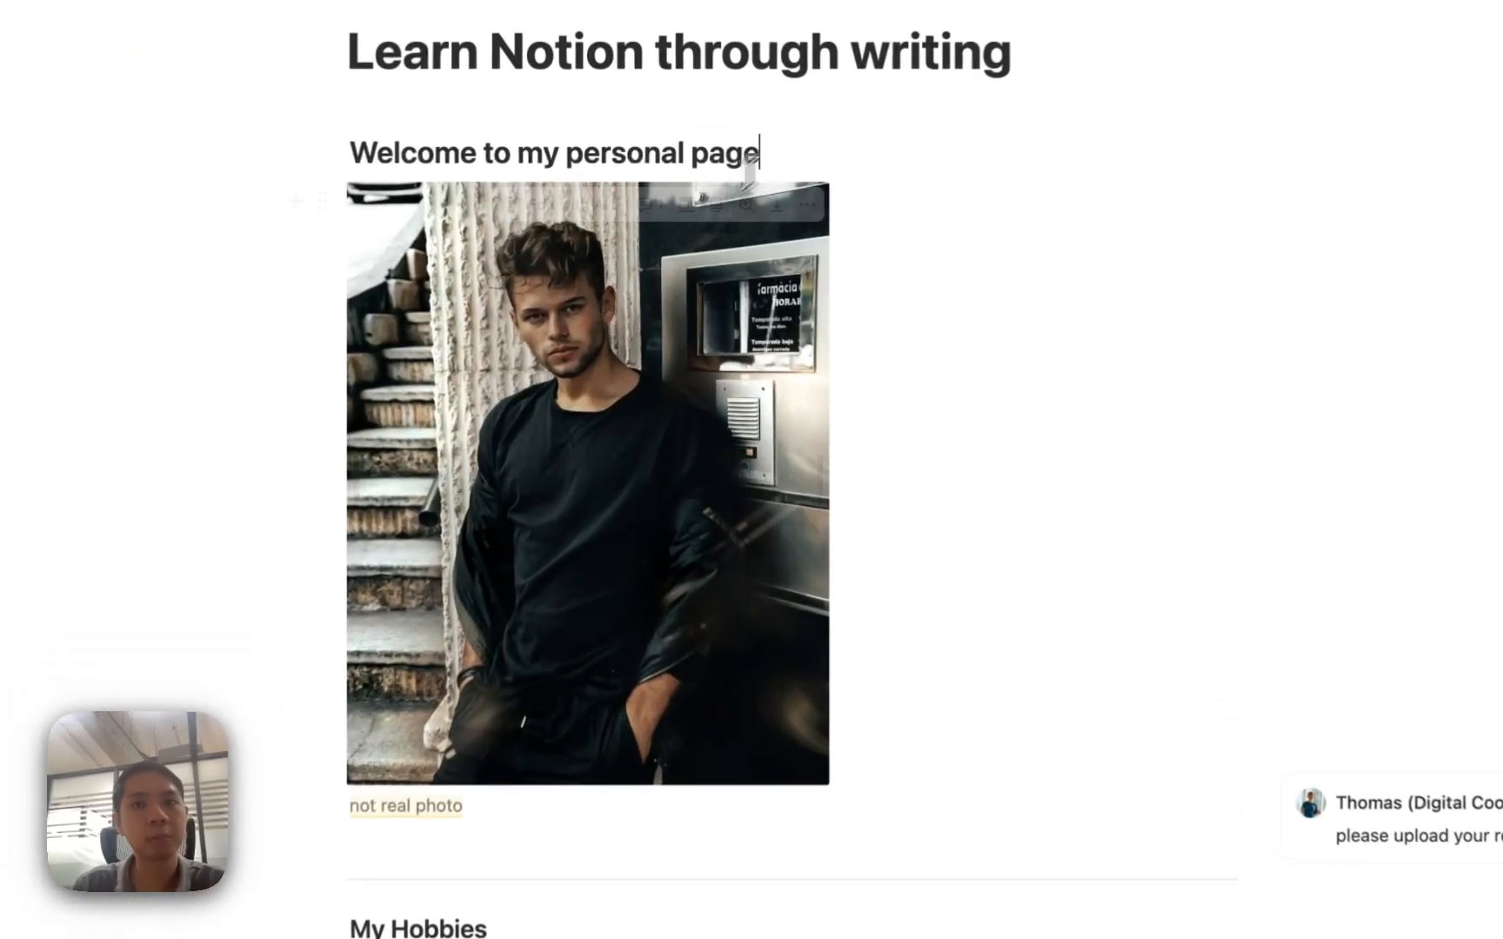
# Step: Insert a 2 columns block between the "Welcome to my personal page" heading and the photo
pyautogui.press('Return')
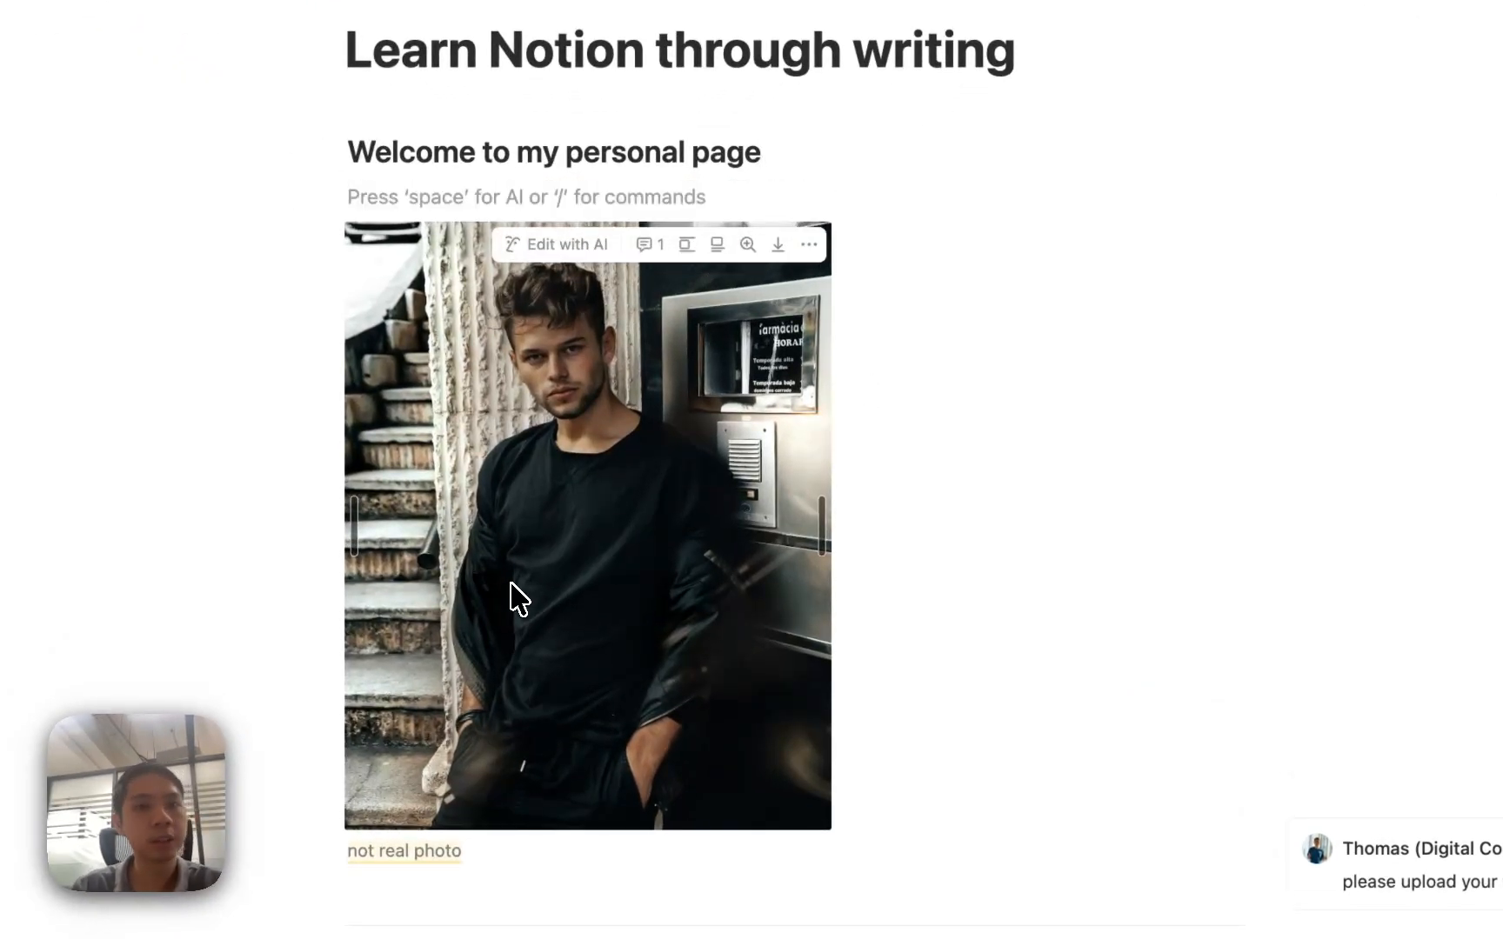
pyautogui.write('/')
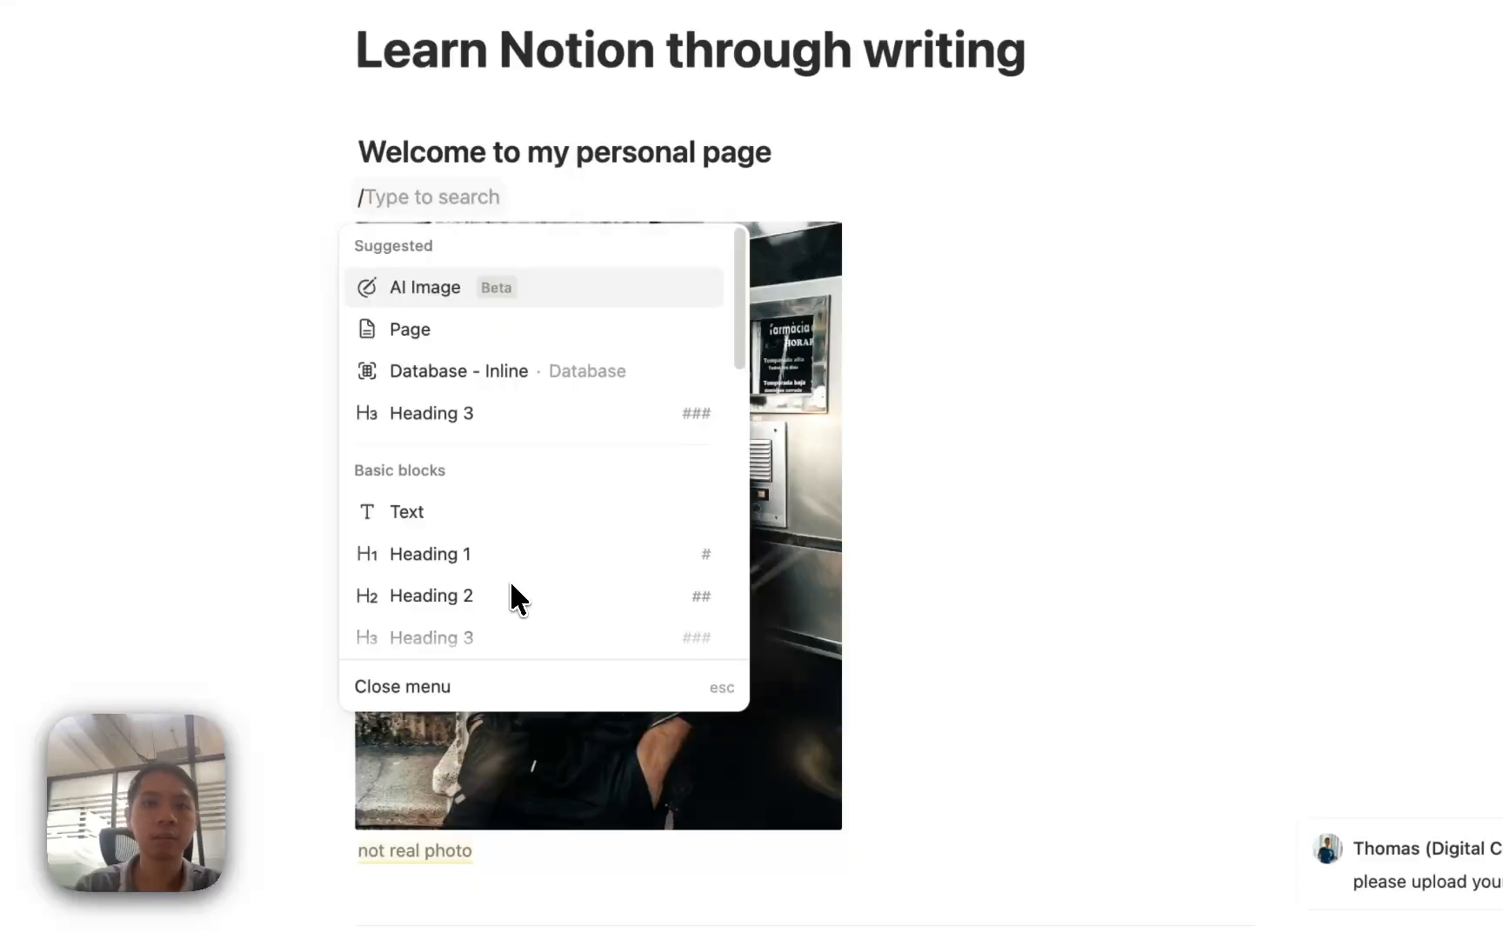
pyautogui.scroll(-6, 527, 571)
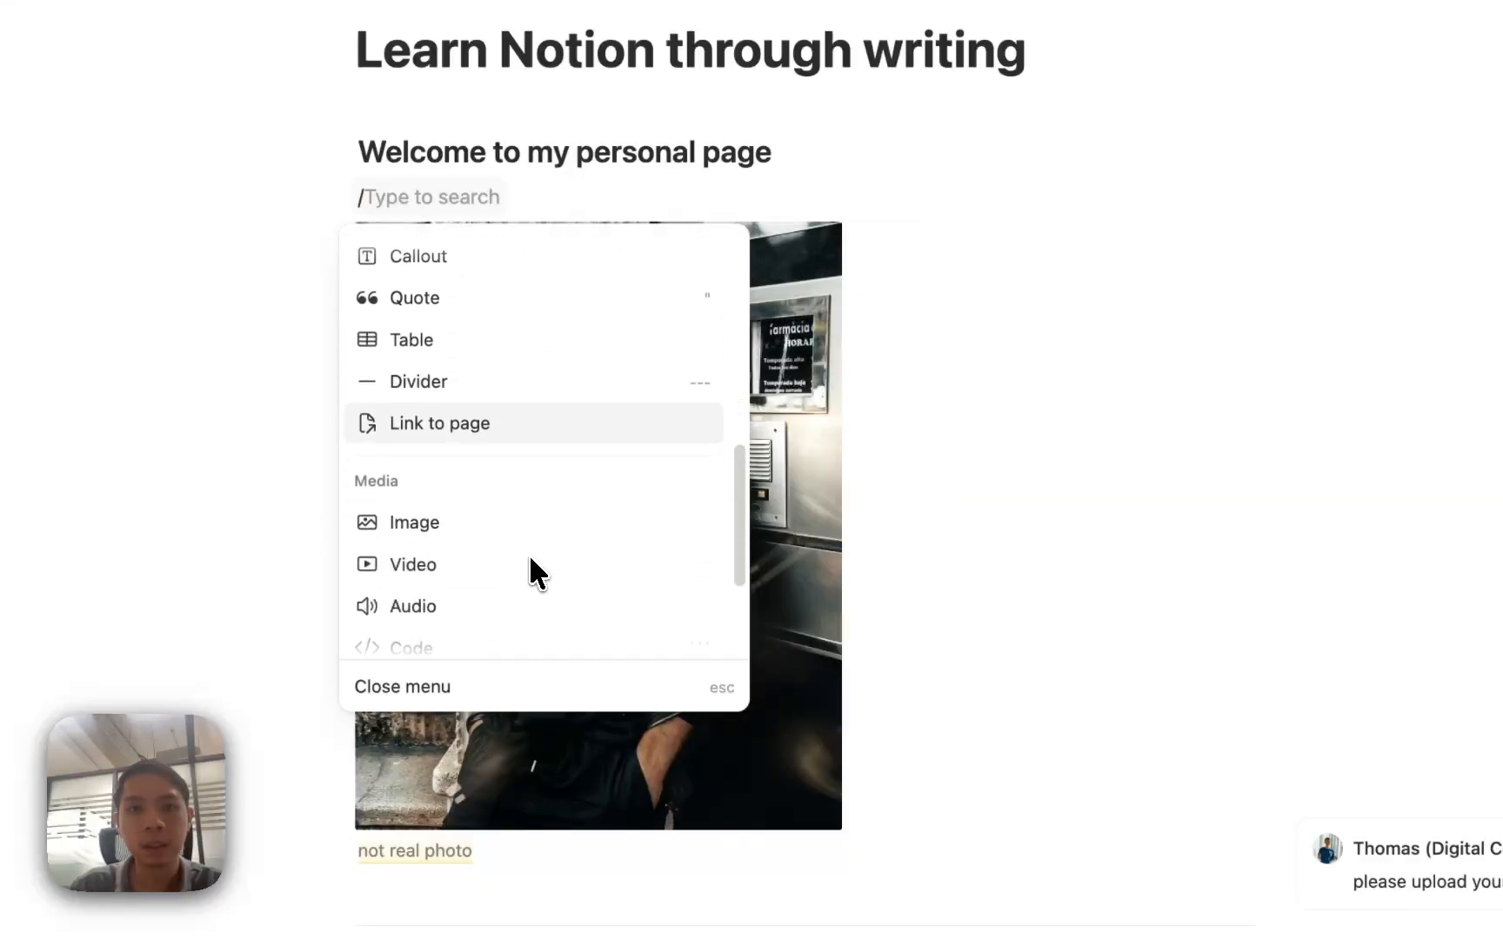
pyautogui.scroll(-10, 532, 559)
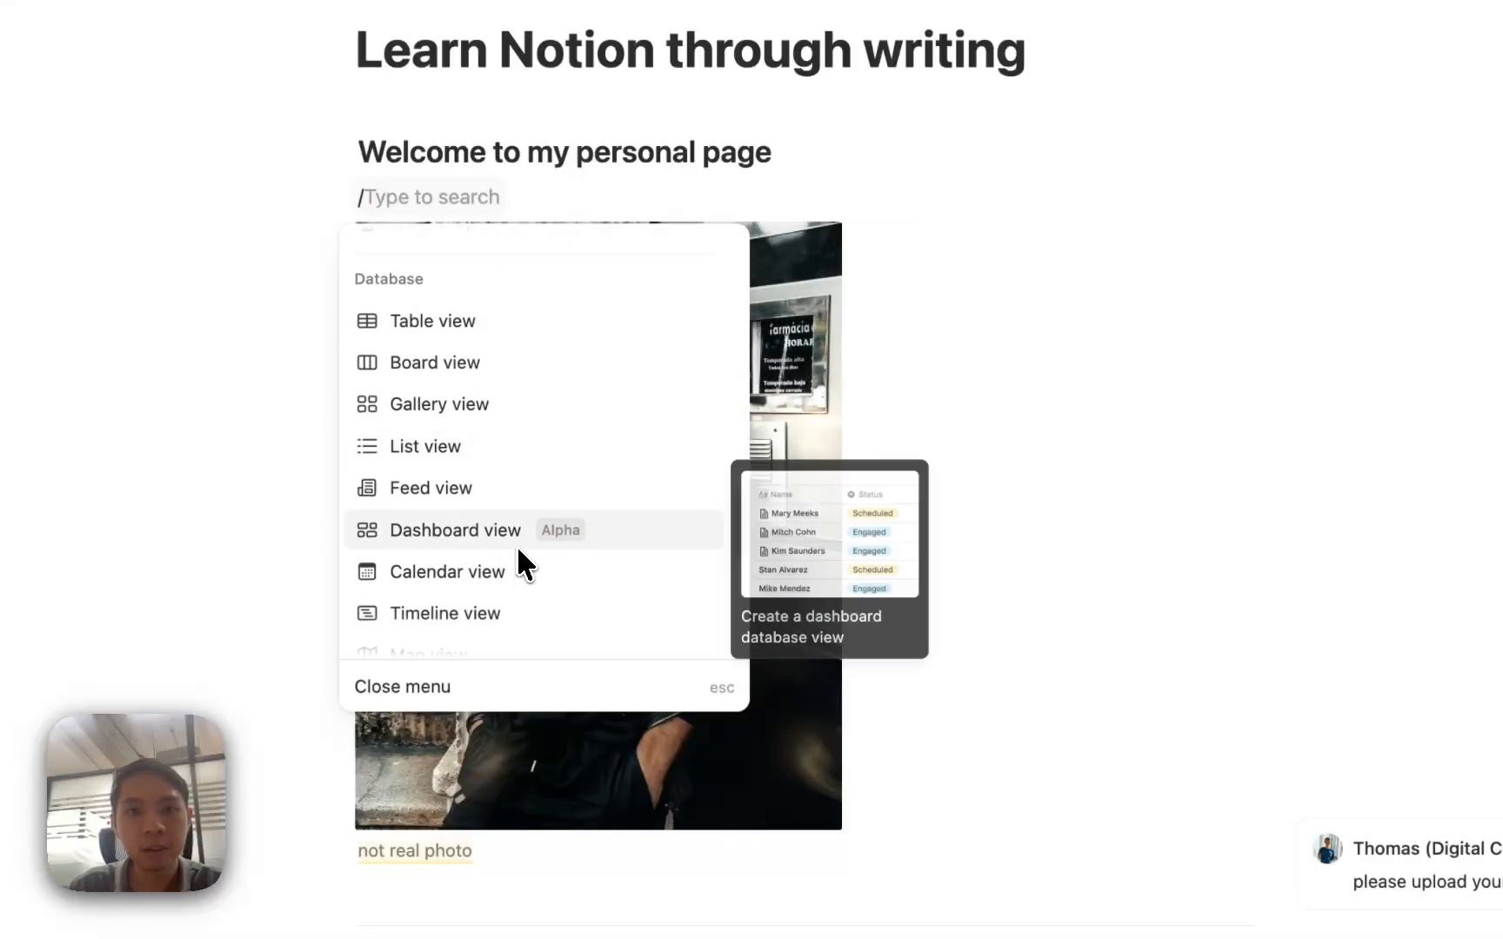
pyautogui.scroll(-10, 519, 550)
pyautogui.scroll(5, 513, 537)
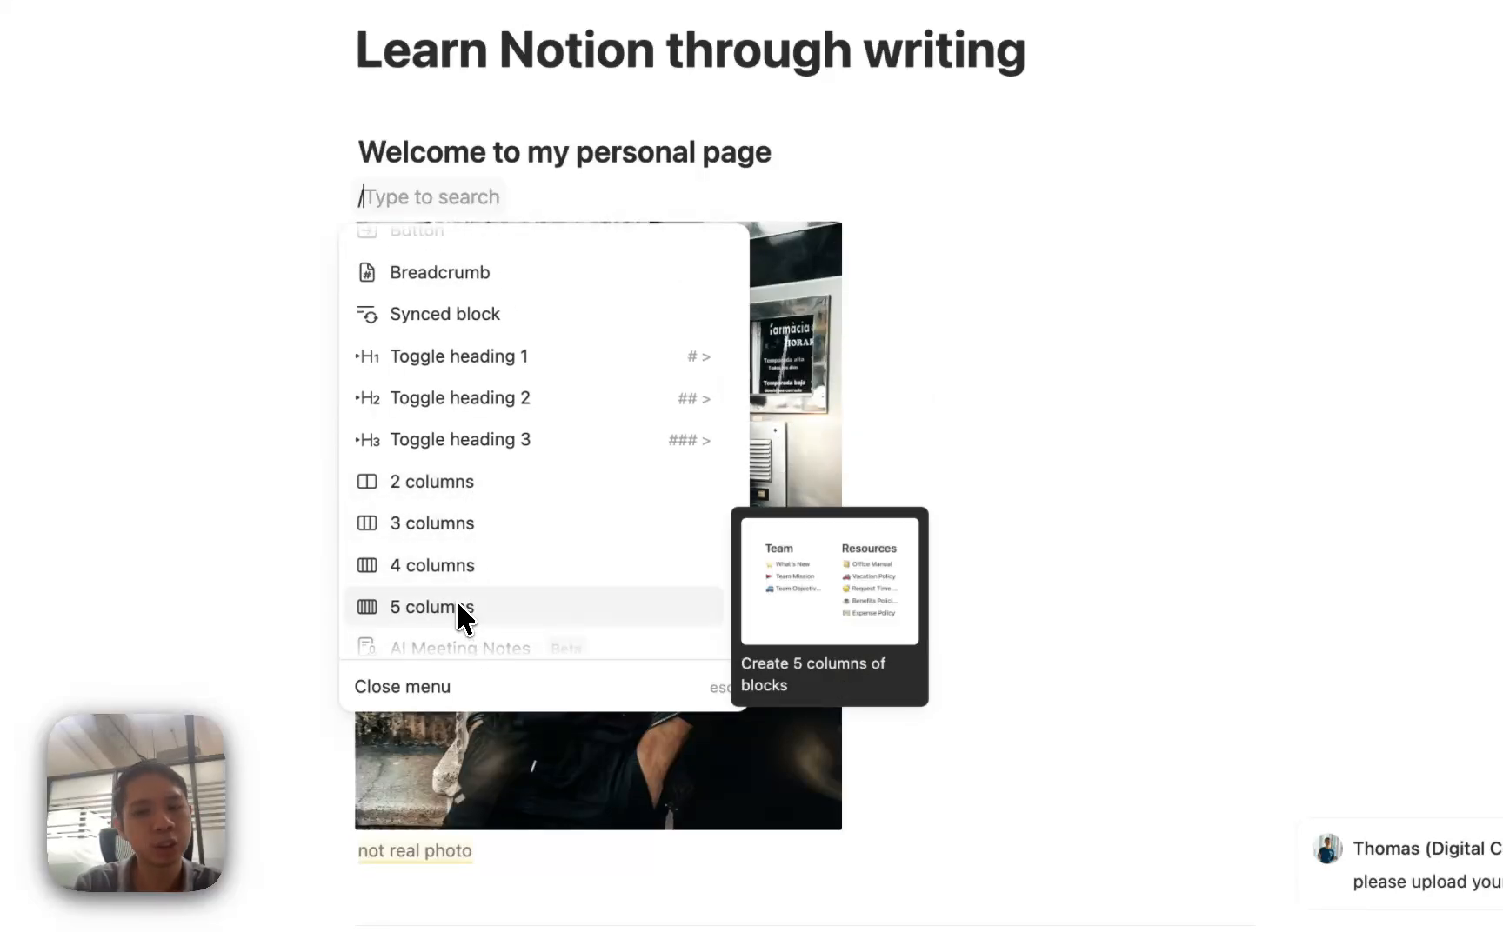
pyautogui.write('column')
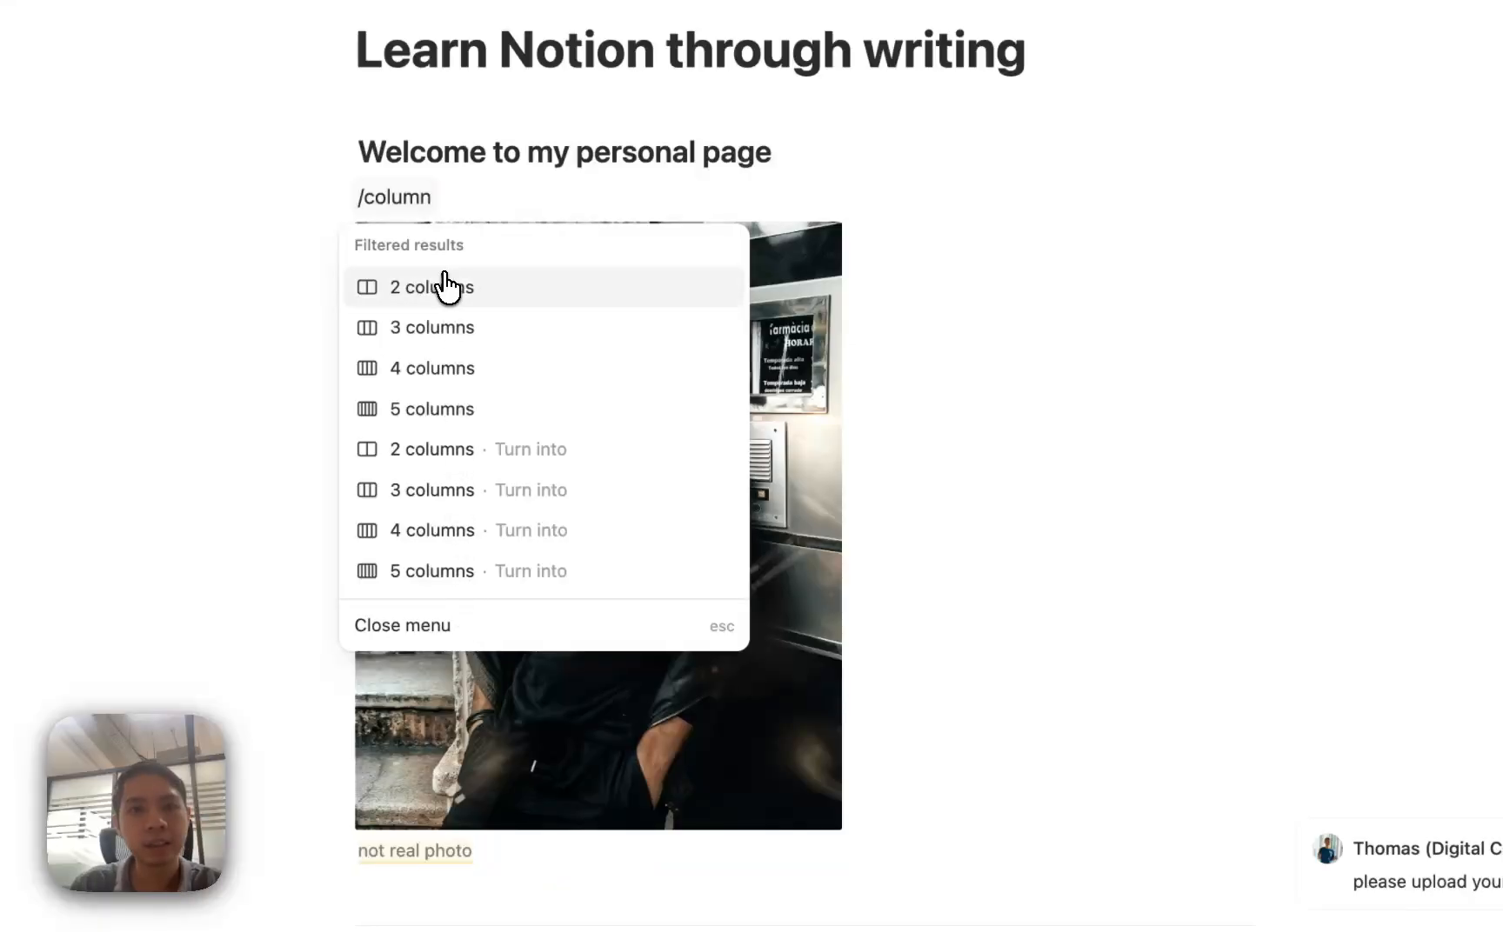
pyautogui.click(445, 288)
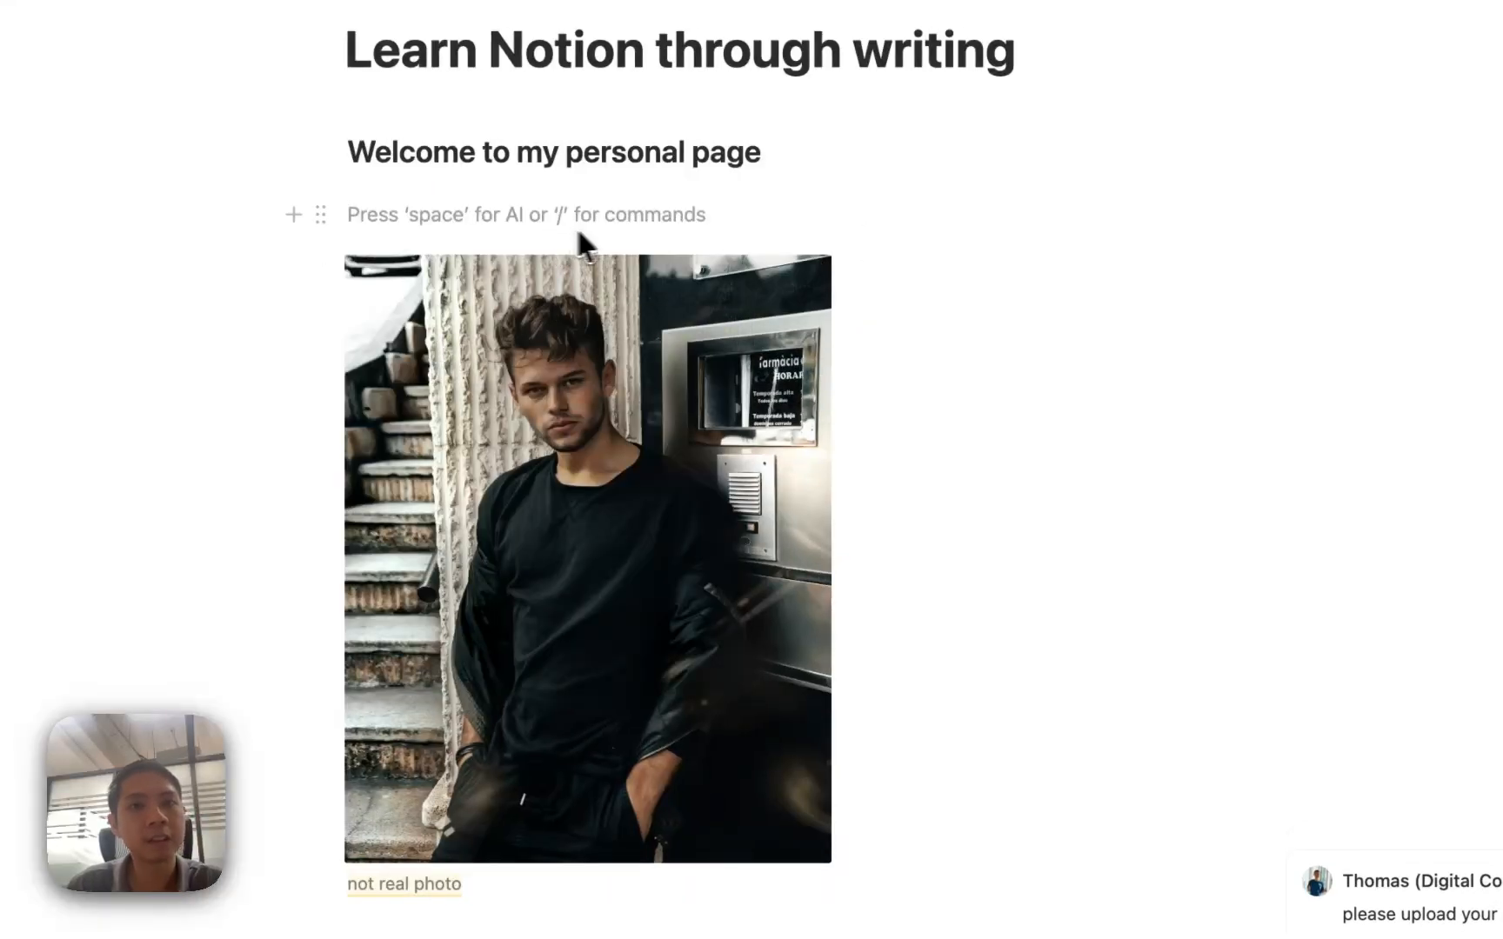
# Step: Enter the placeholder text "s" in both columns of the new block above the photo
pyautogui.write('s')
pyautogui.click(827, 217)
pyautogui.write('s')
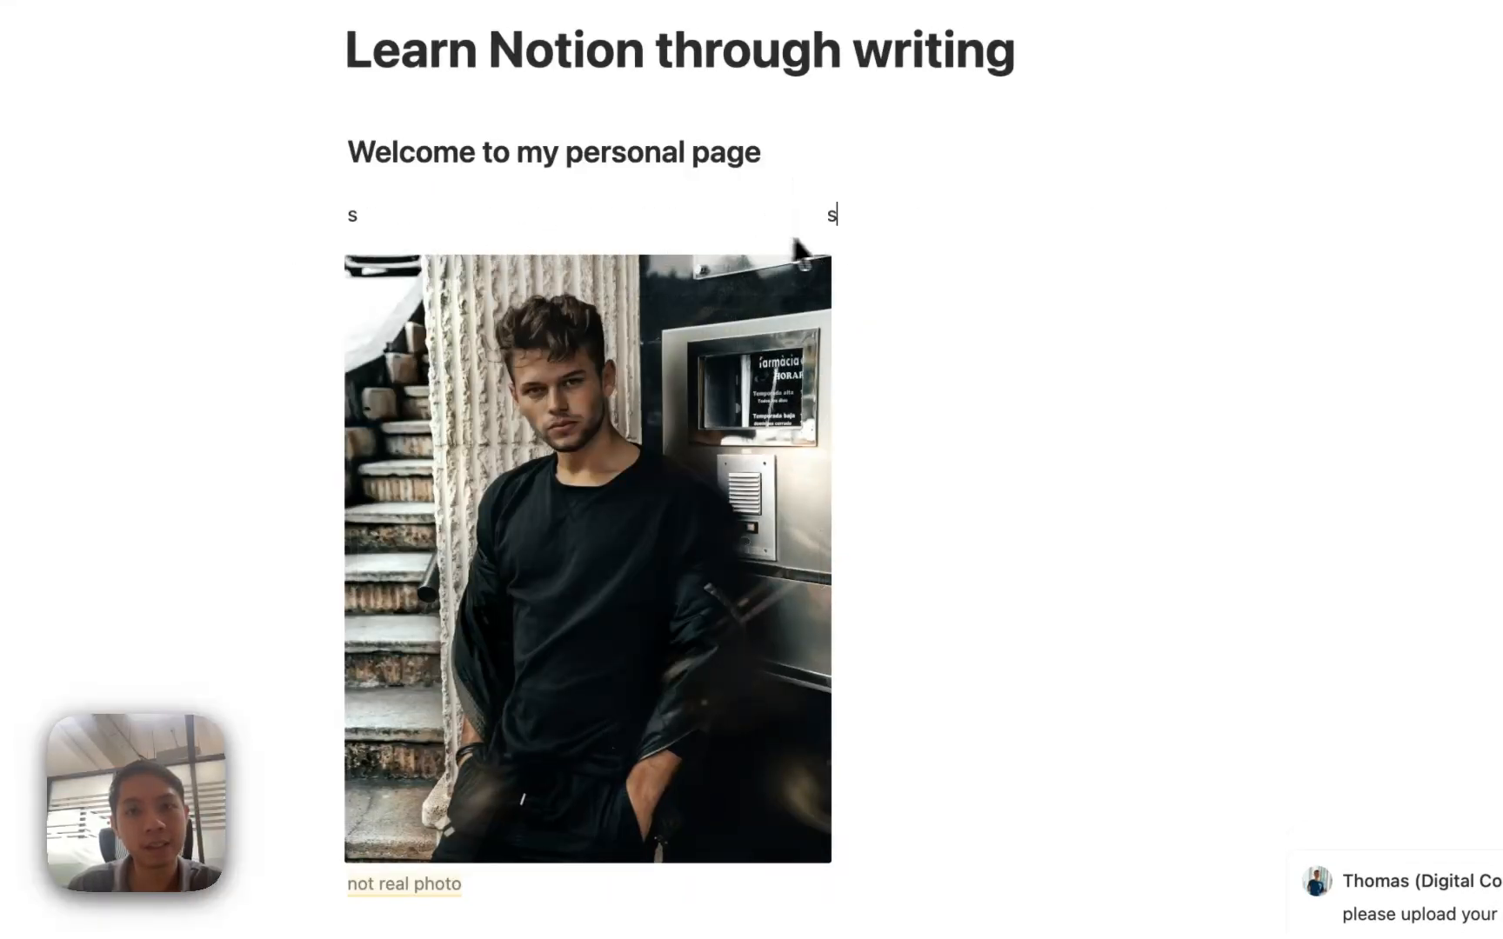